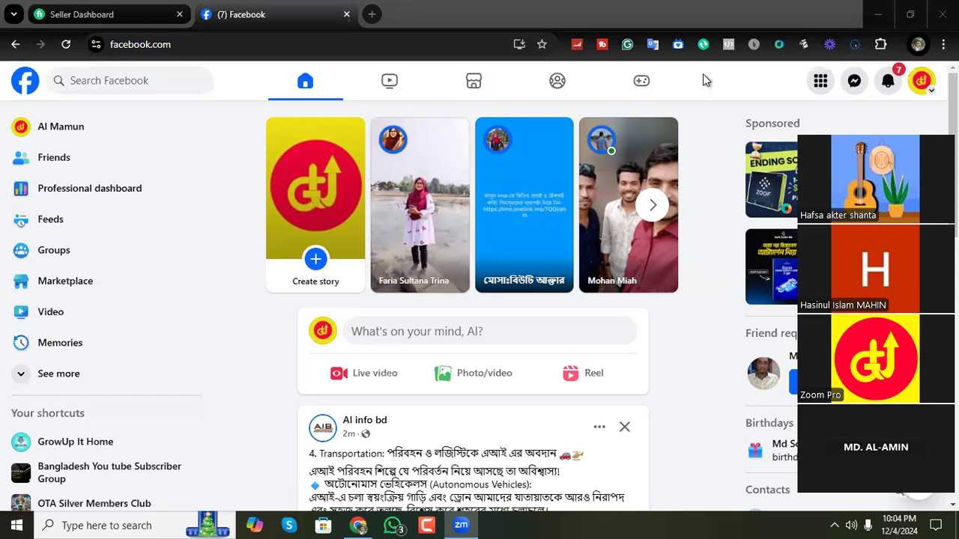
- Open the Facebook Ads Campaign topic in the ফ্রিল্যান্সিং গ্রোথ চ্যালেঞ্জ Dynalist document
click(371, 14)
click(361, 346)
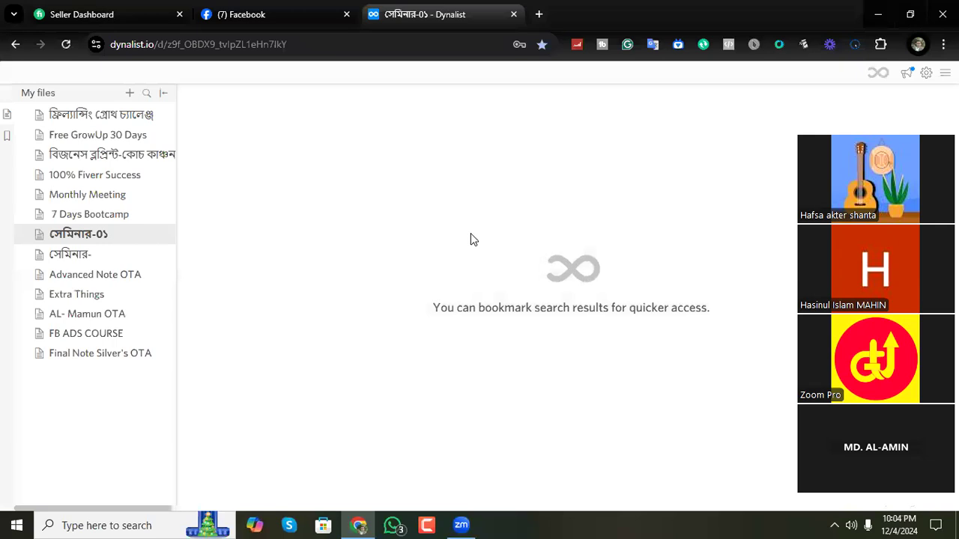
click(126, 117)
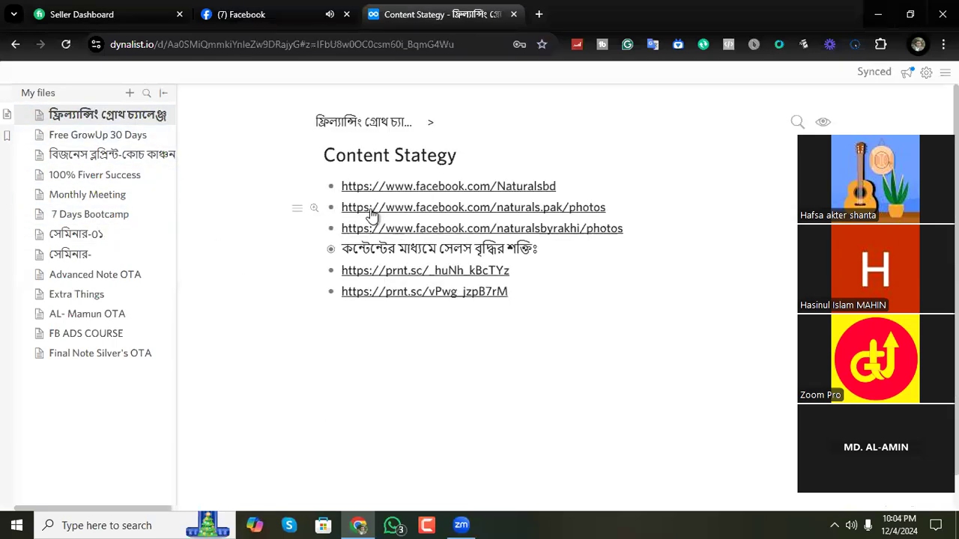
click(367, 123)
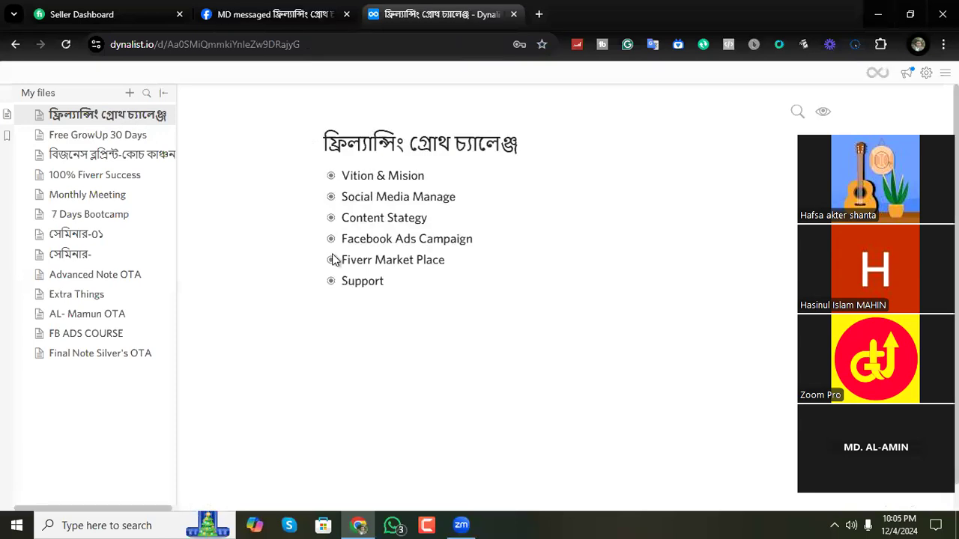
click(313, 240)
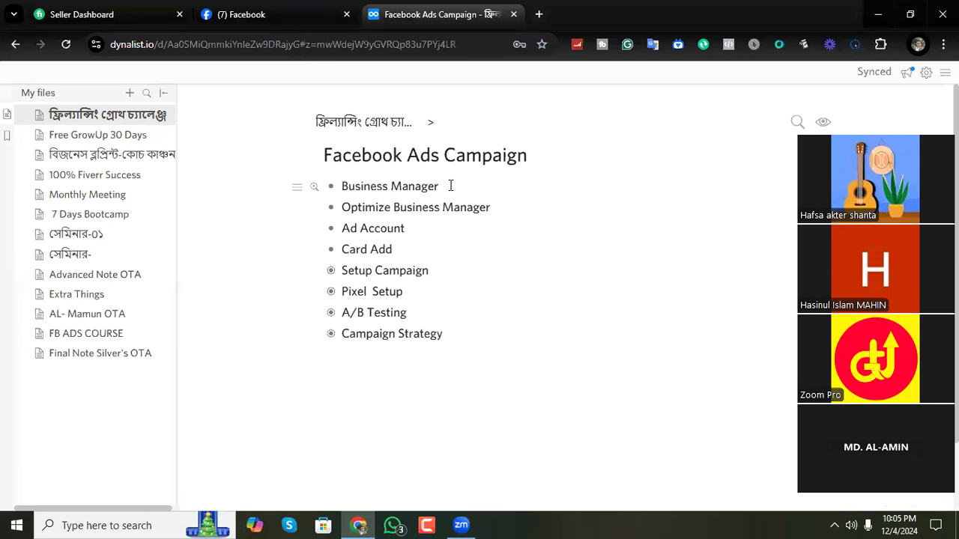
click(330, 271)
click(330, 271)
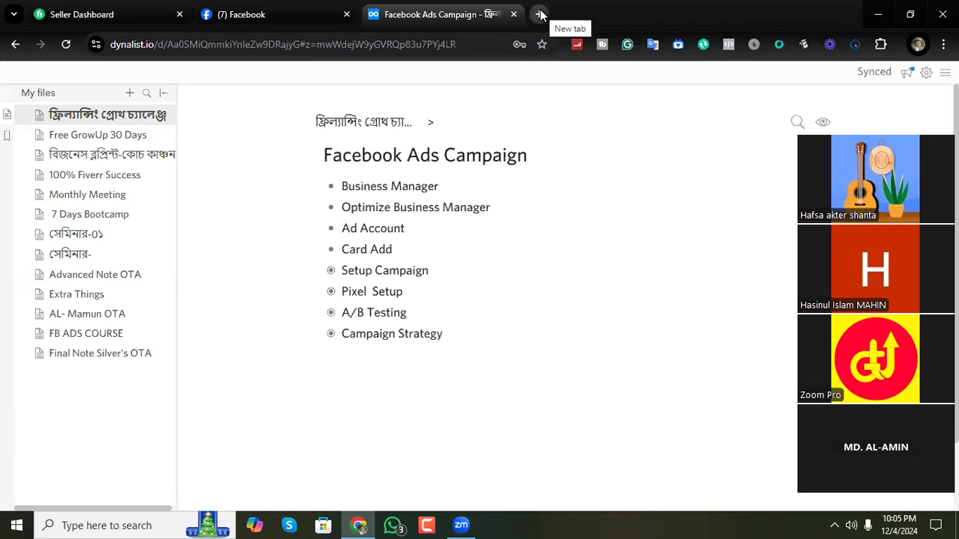
- Switch to another Chrome profile's window and load business.facebook.com/overview
click(918, 45)
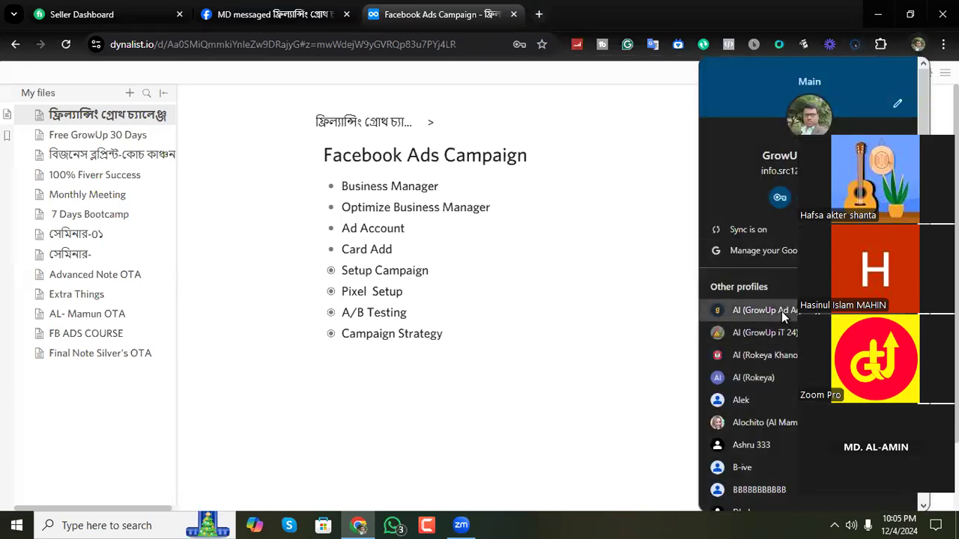
click(781, 310)
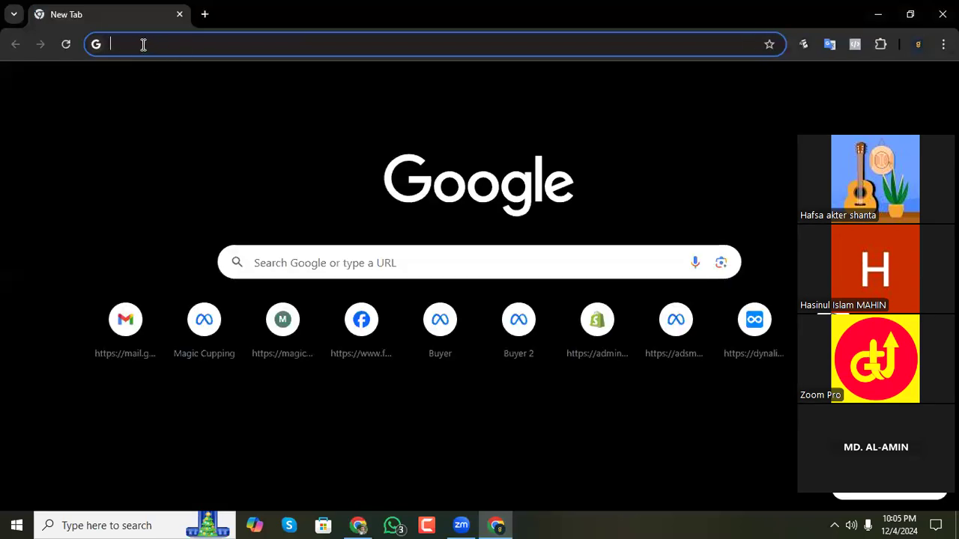
click(143, 44)
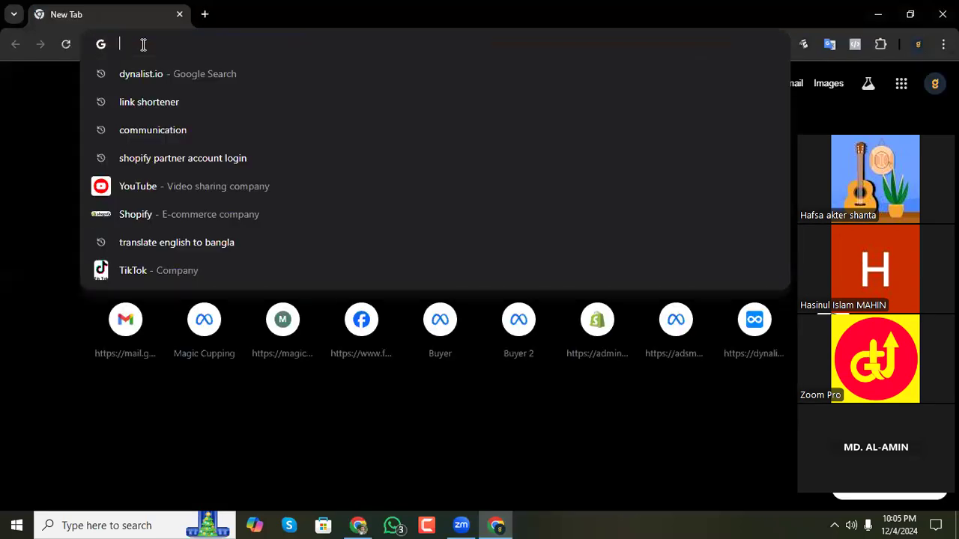
text(b)
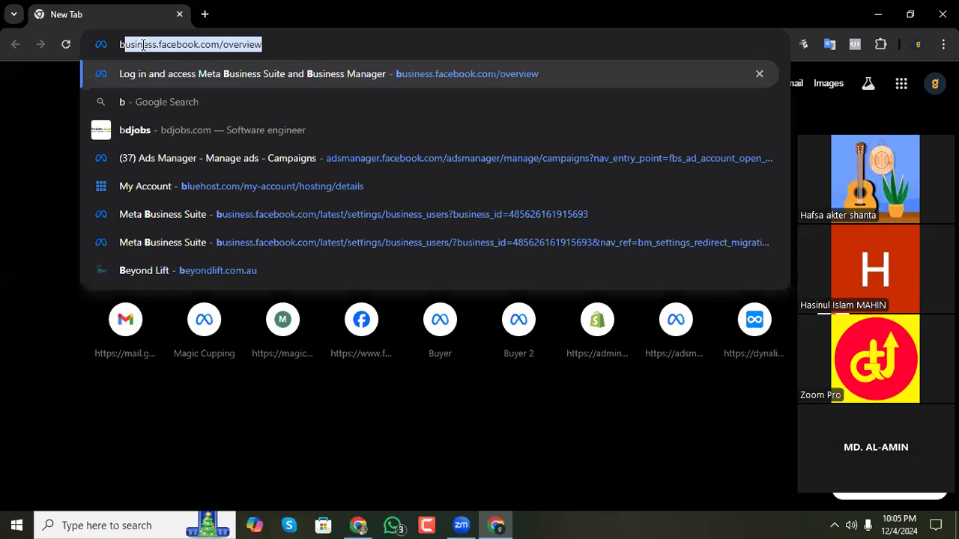
text(e)
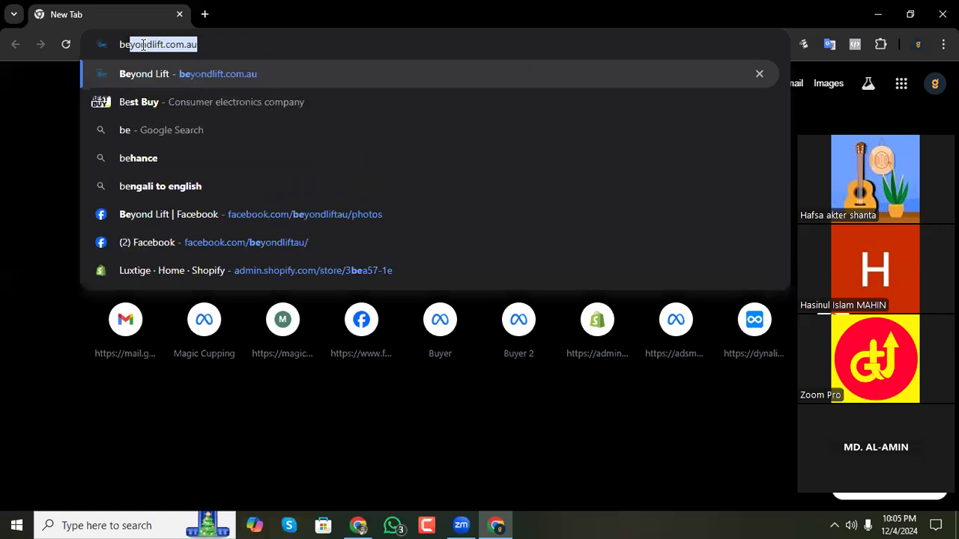
key(BackSpace)
key(BackSpace)
text(usiness)
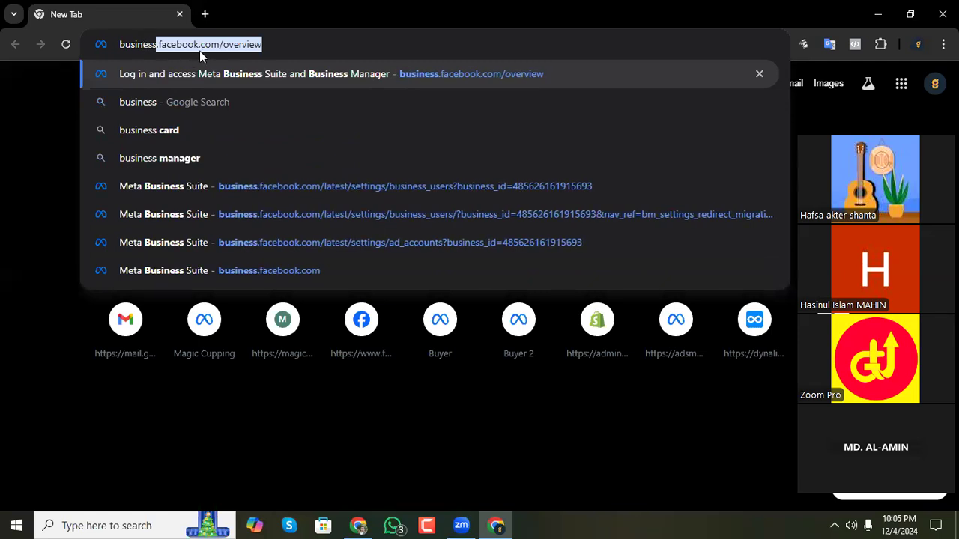
click(271, 45)
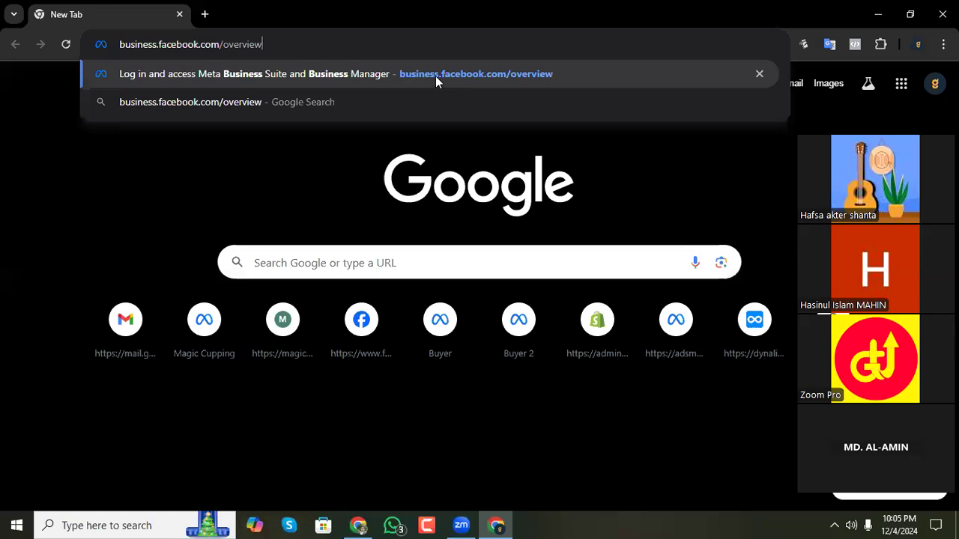
key(Return)
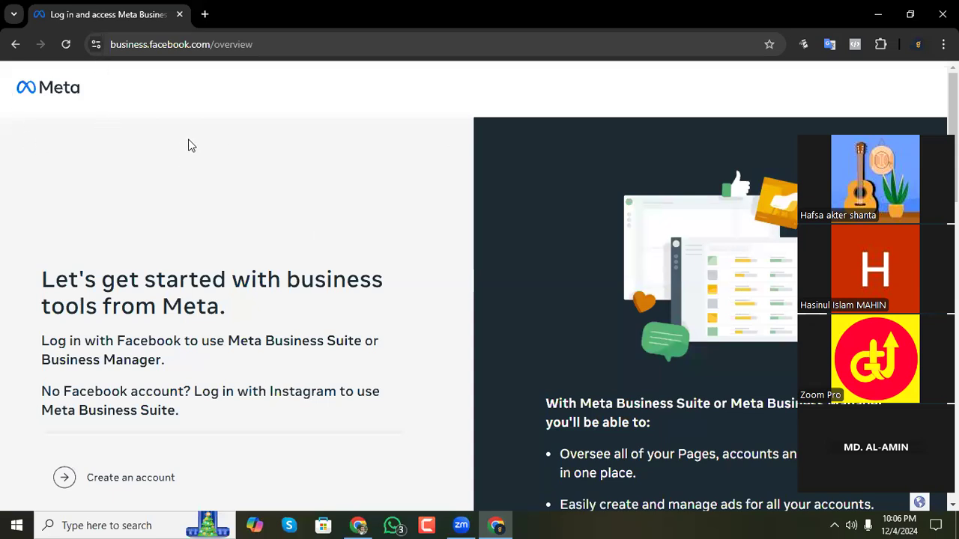
- Start creating a new business account and enter Lojja as the business name
scroll(281, 136, down, 2)
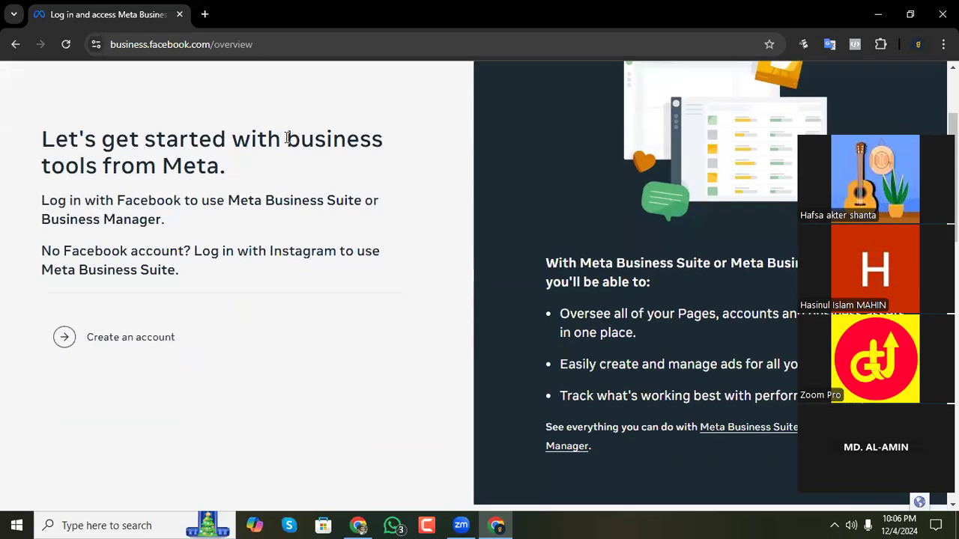
scroll(337, 138, up, 2)
scroll(306, 188, down, 4)
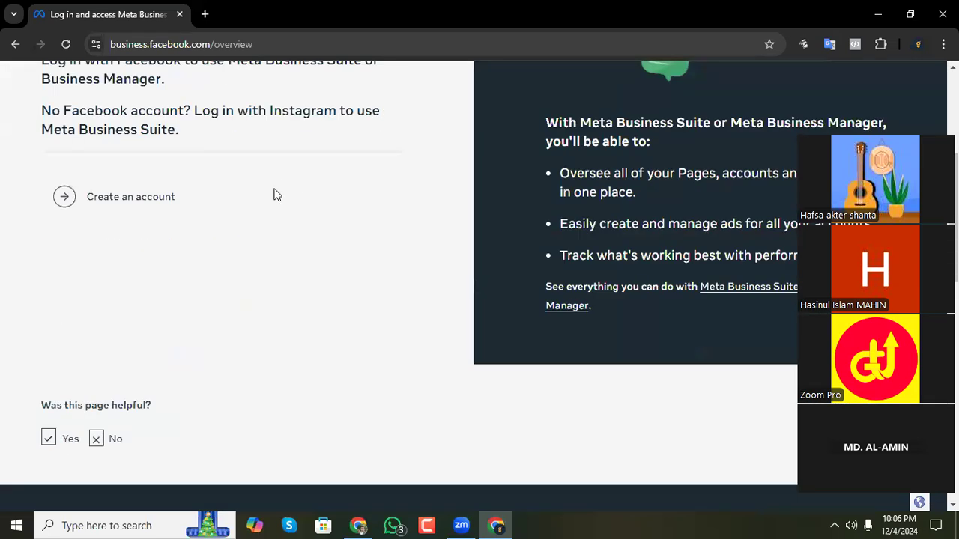
click(118, 199)
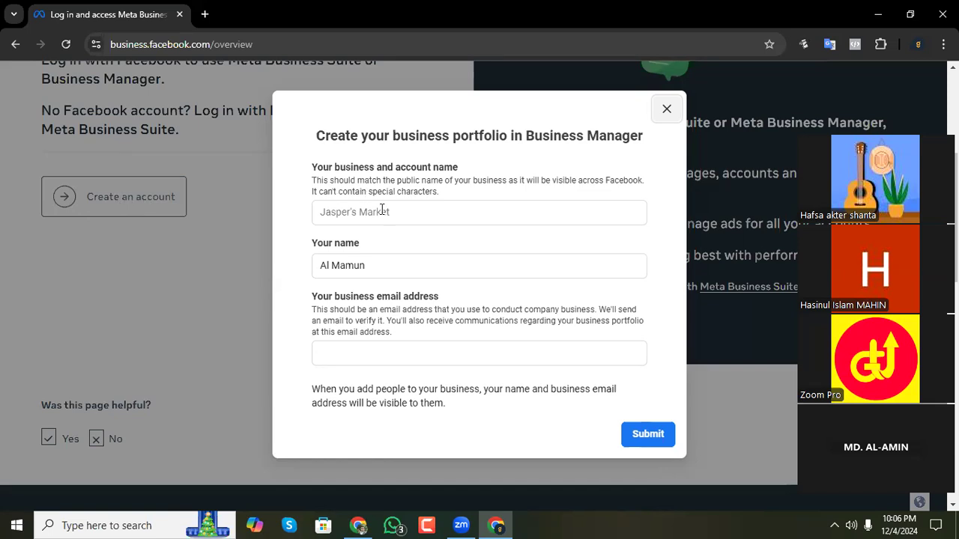
click(339, 213)
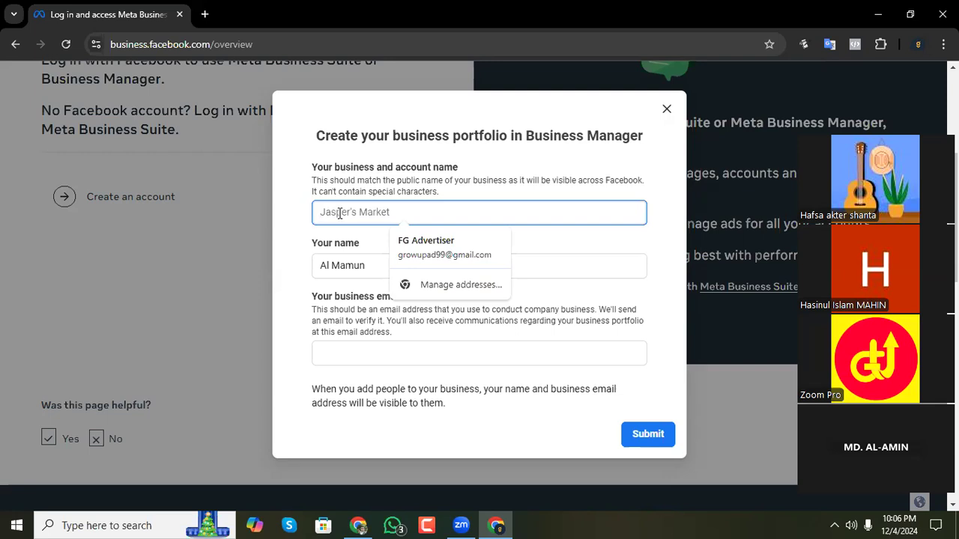
text(Loj)
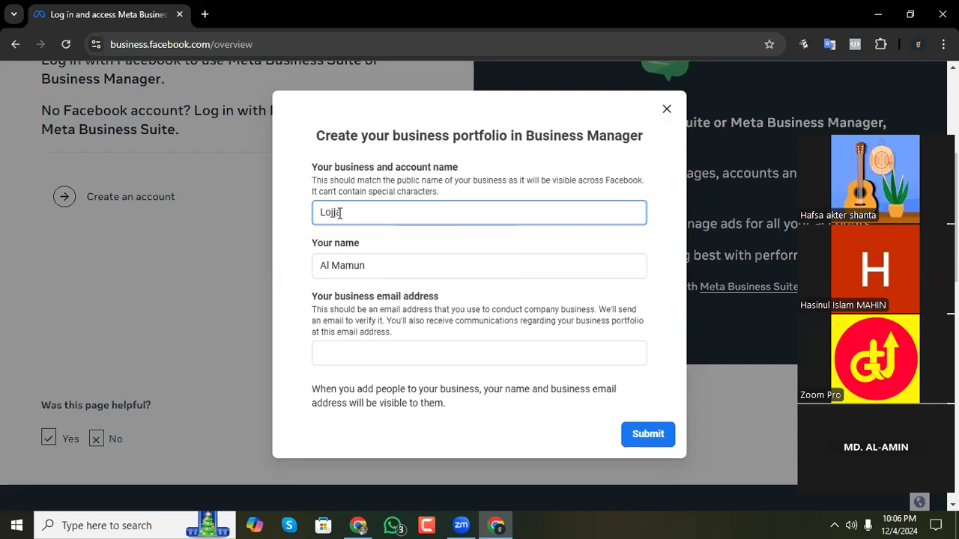
text(ja)
click(292, 230)
- Fill in the saved business email, submit the Lojja portfolio, and close the confirmation
click(360, 357)
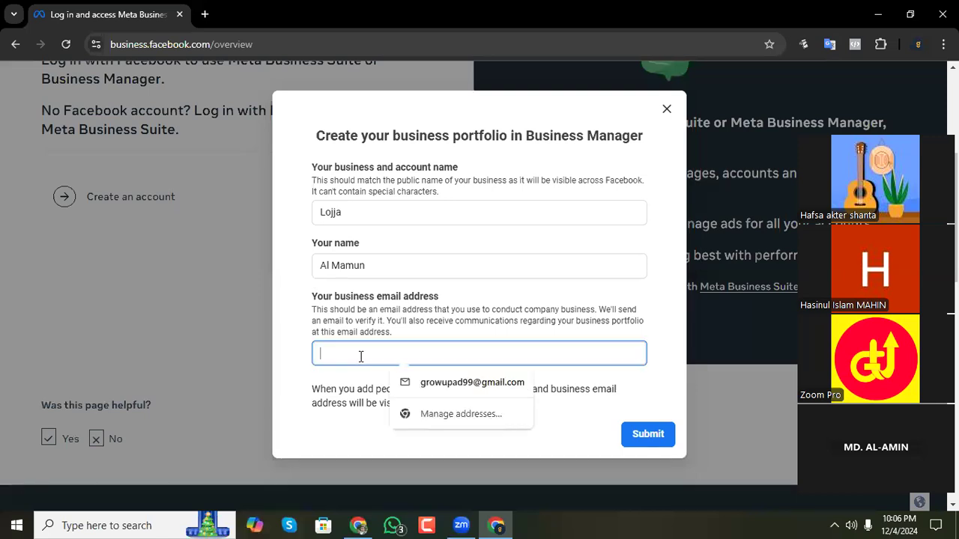
click(458, 391)
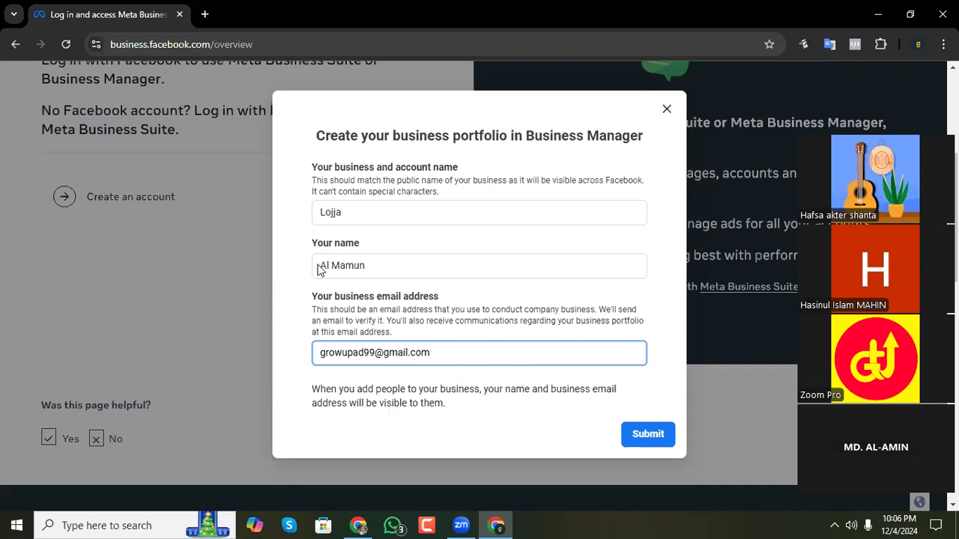
click(394, 266)
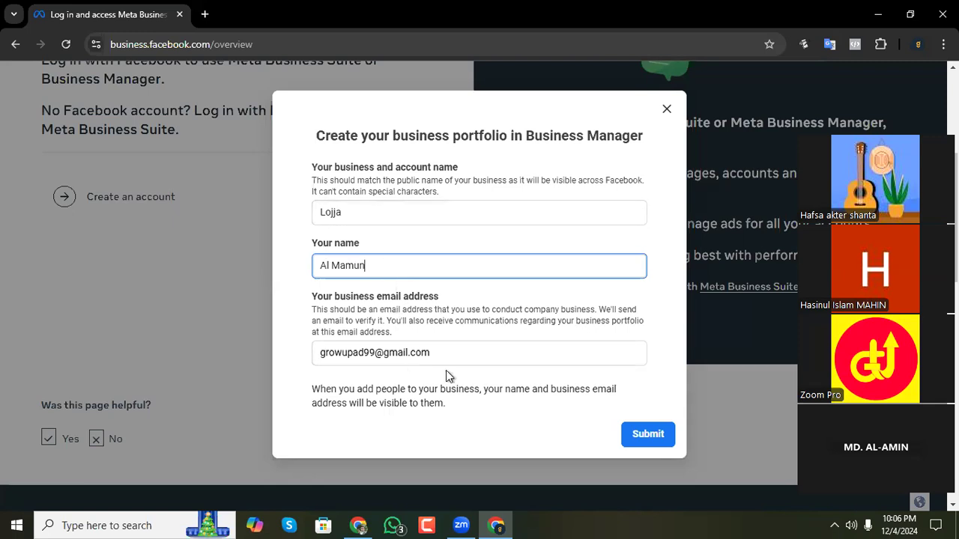
click(644, 435)
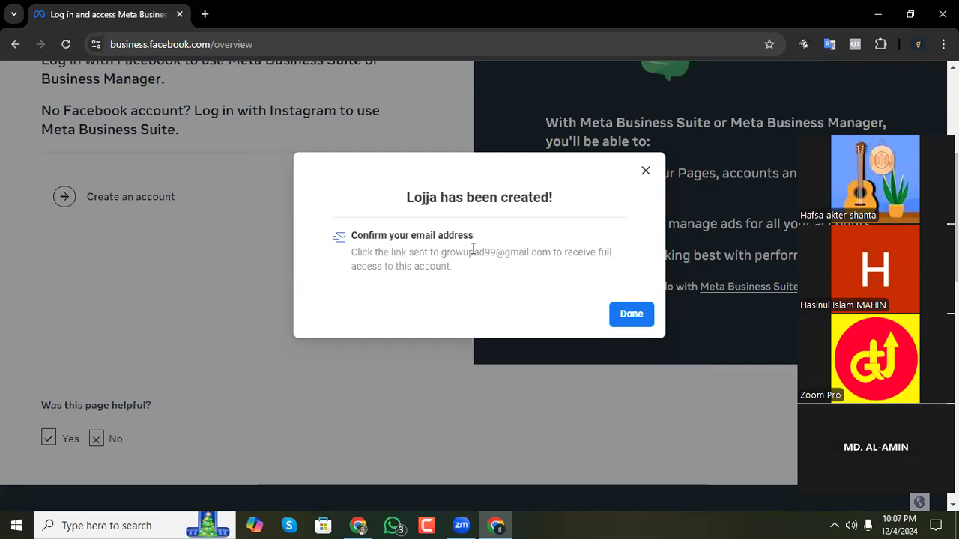
click(635, 316)
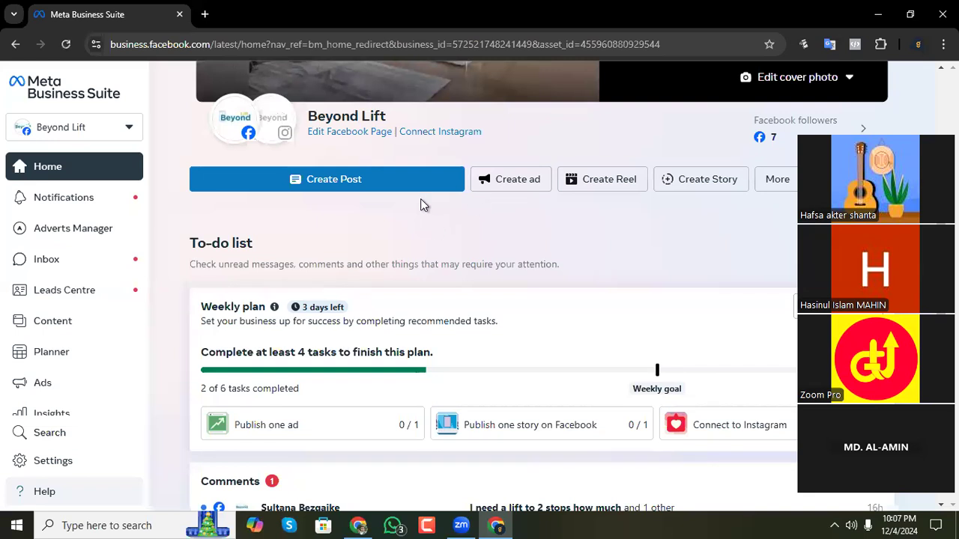
- Find Facebook's business email confirmation under Gmail's Social category and confirm the address
click(205, 15)
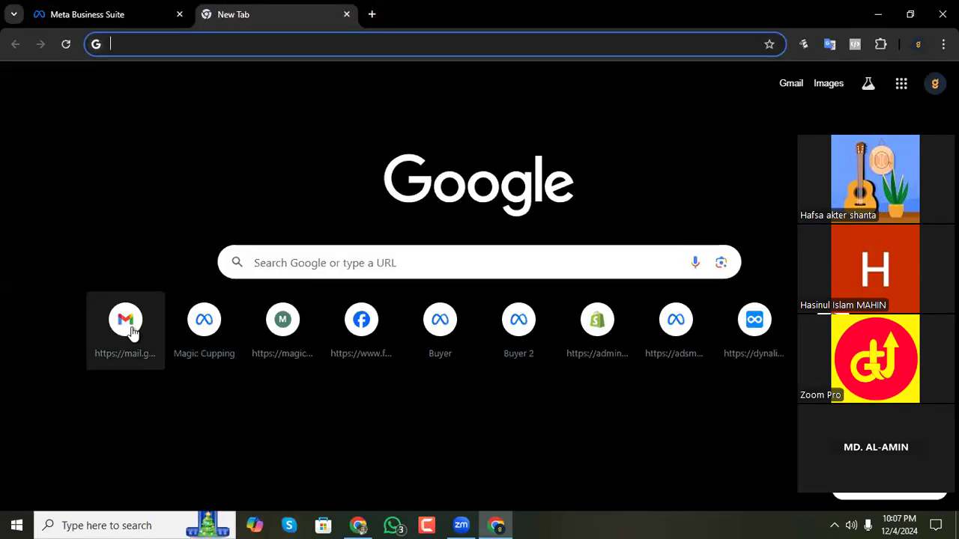
click(131, 332)
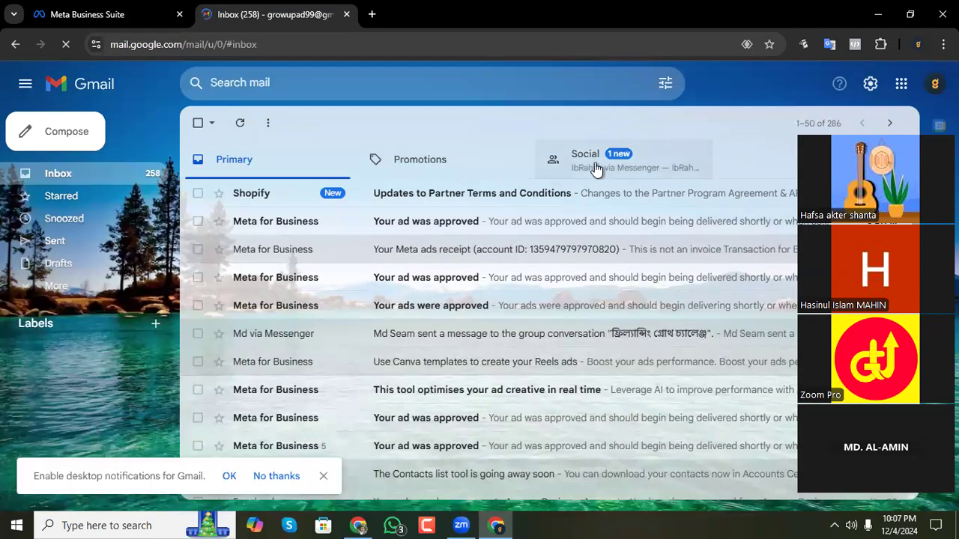
click(610, 165)
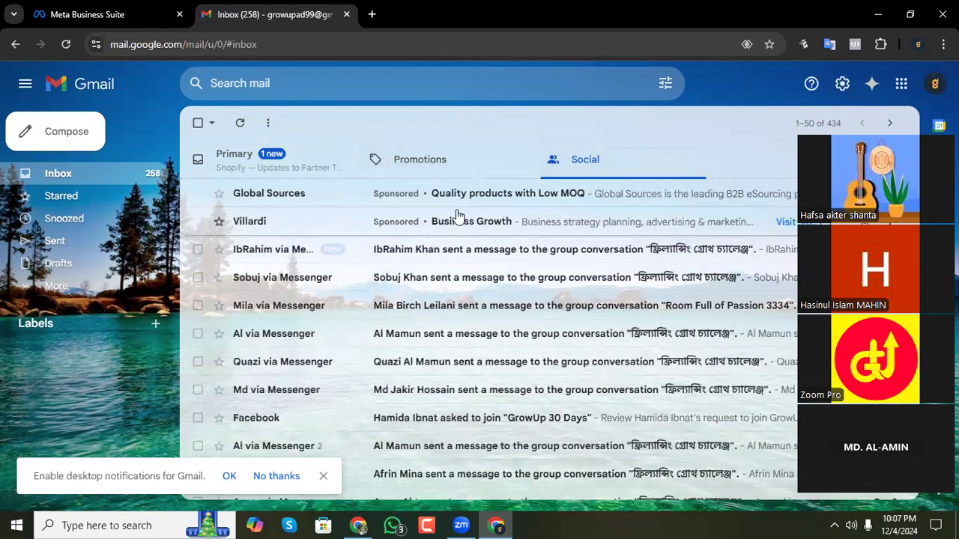
click(360, 168)
click(282, 164)
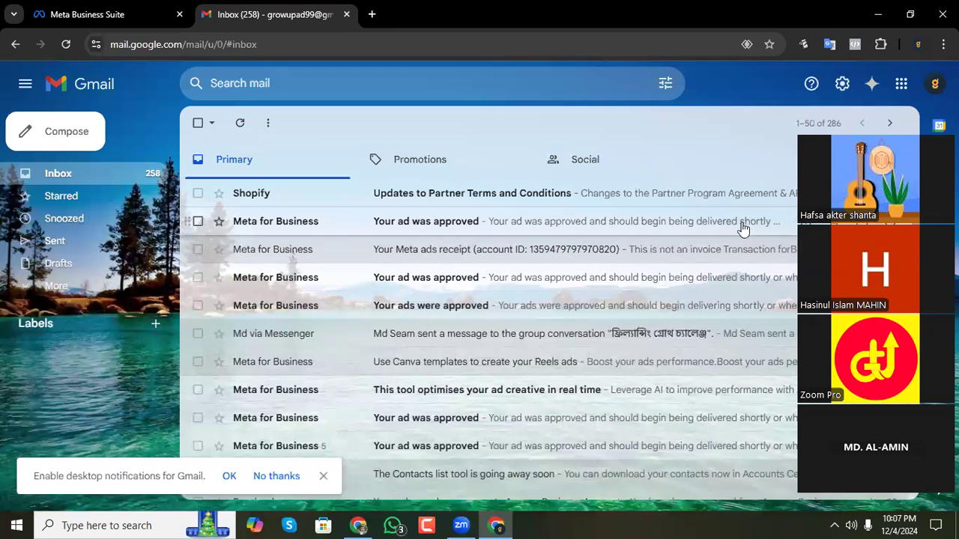
click(611, 167)
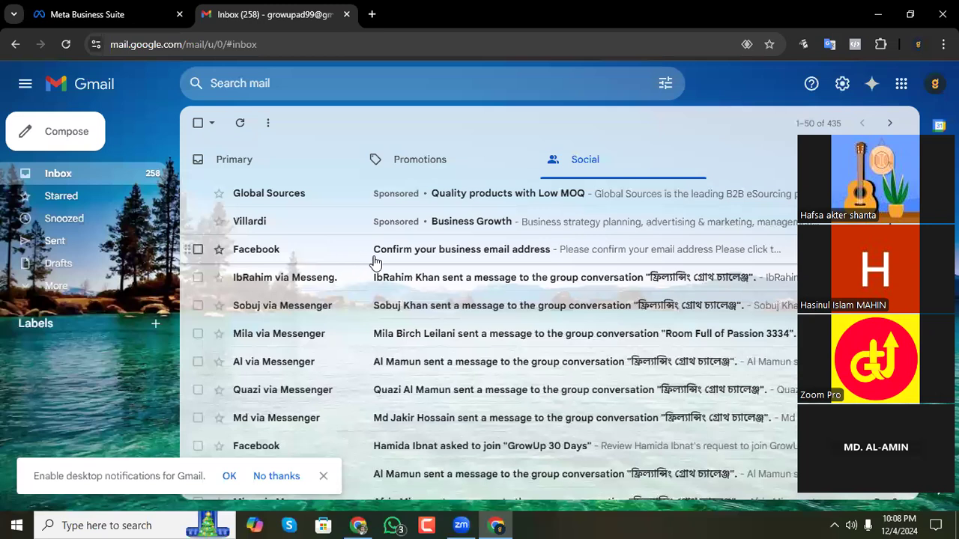
click(526, 255)
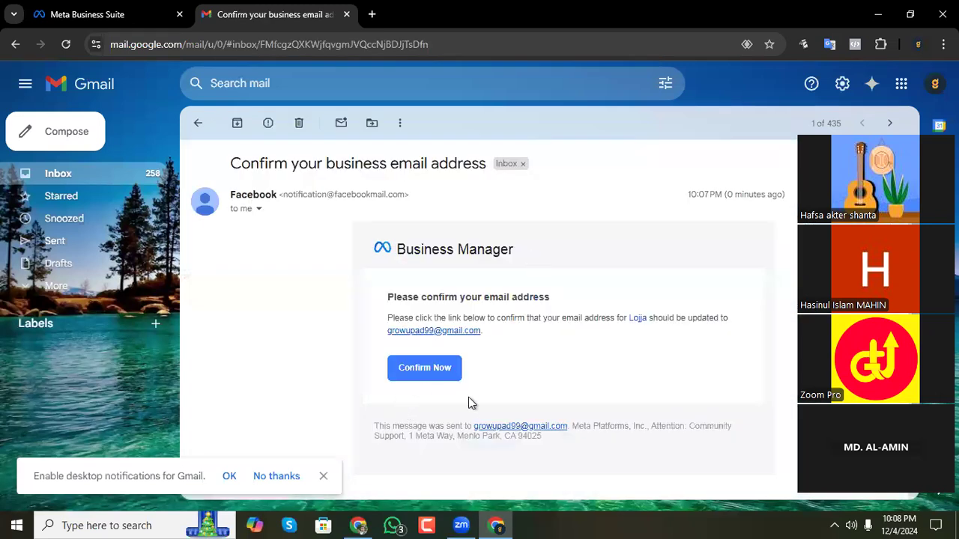
click(417, 374)
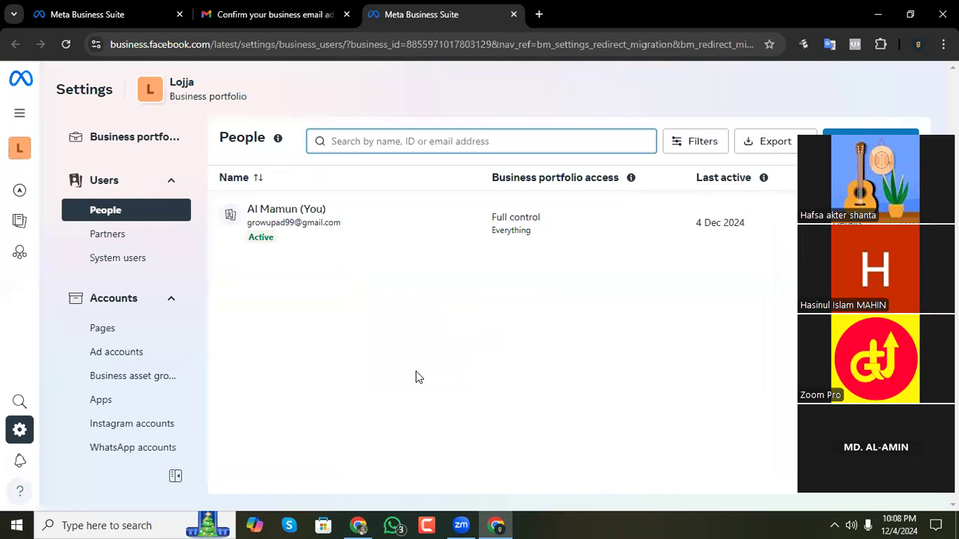
- Open the Invite people dialog from Lojja's People settings
mouse_move(137, 406)
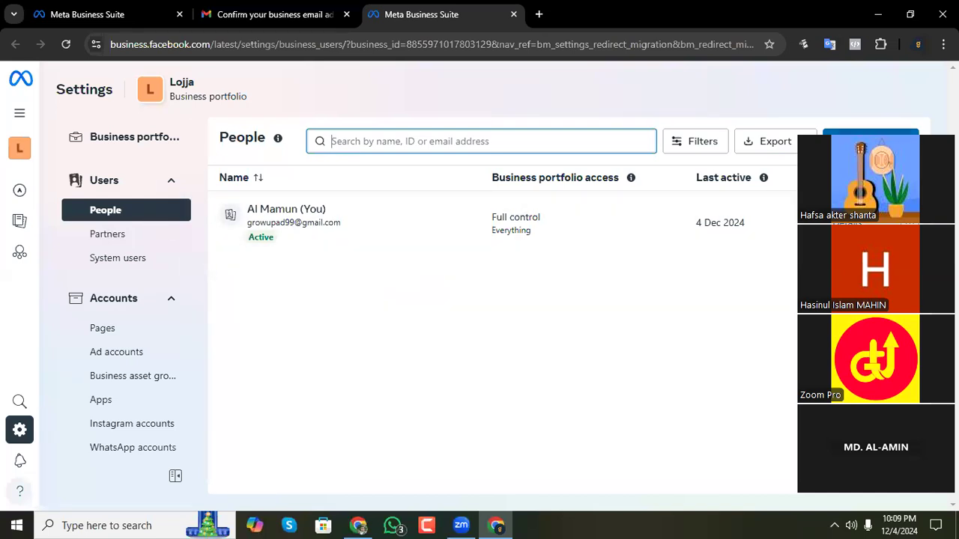
click(871, 141)
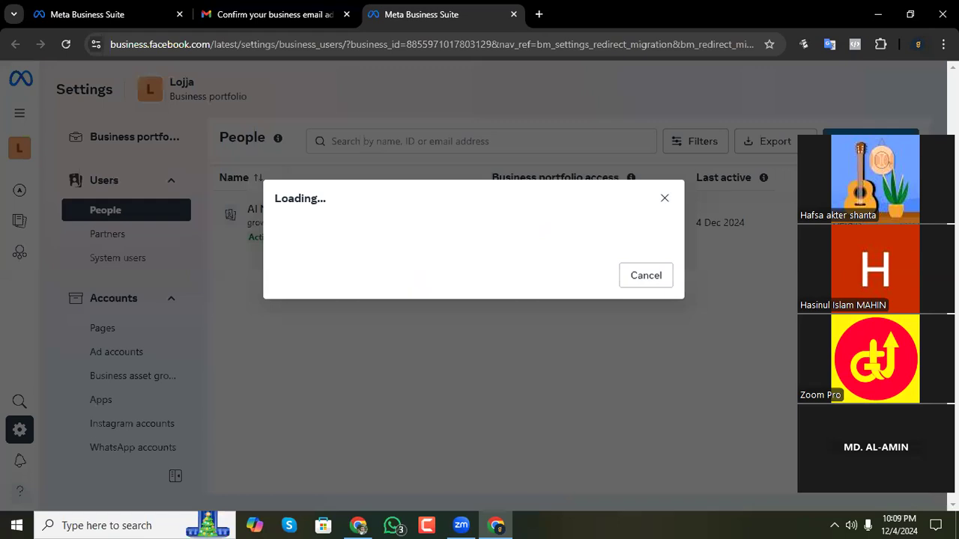
- Enter and correct the invitee's email, grant Meta Spark access, and continue
click(369, 185)
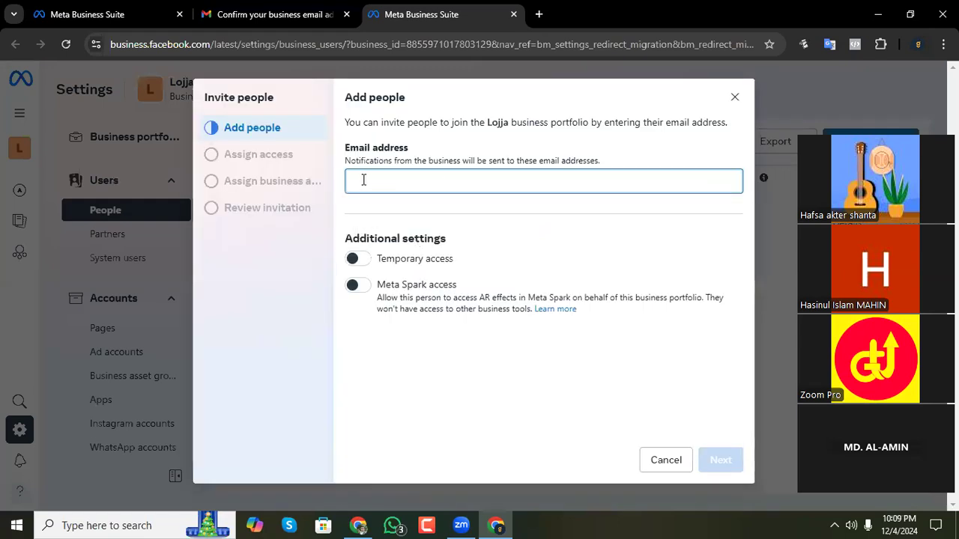
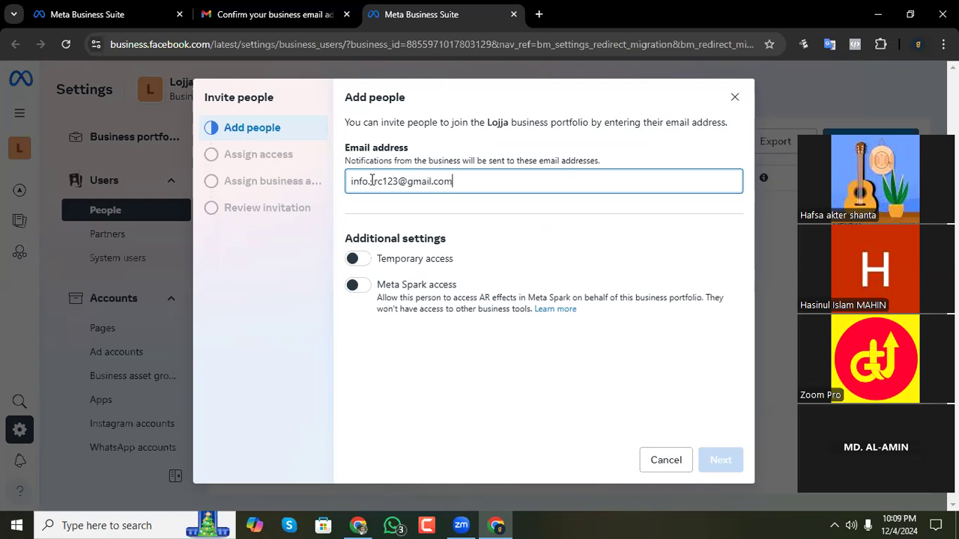
click(371, 181)
text(s)
click(359, 293)
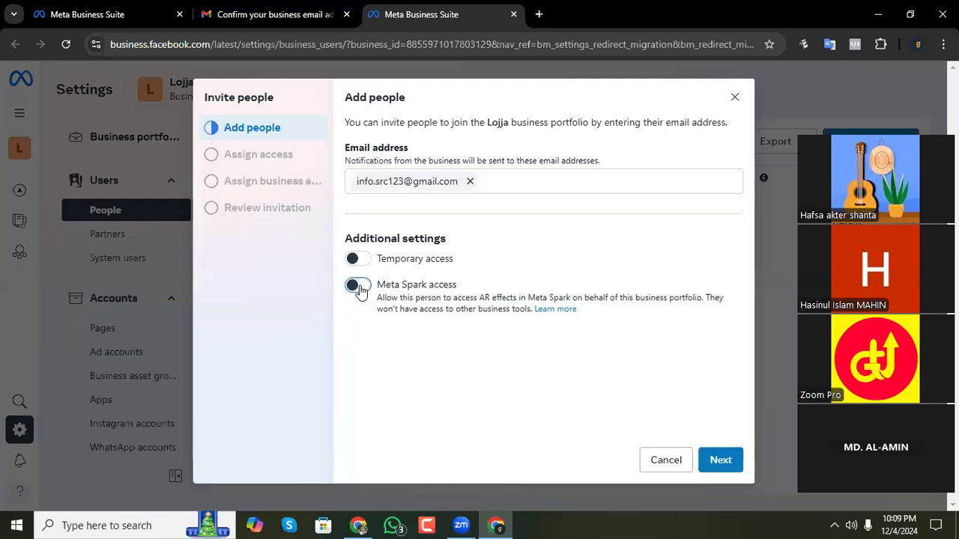
click(719, 460)
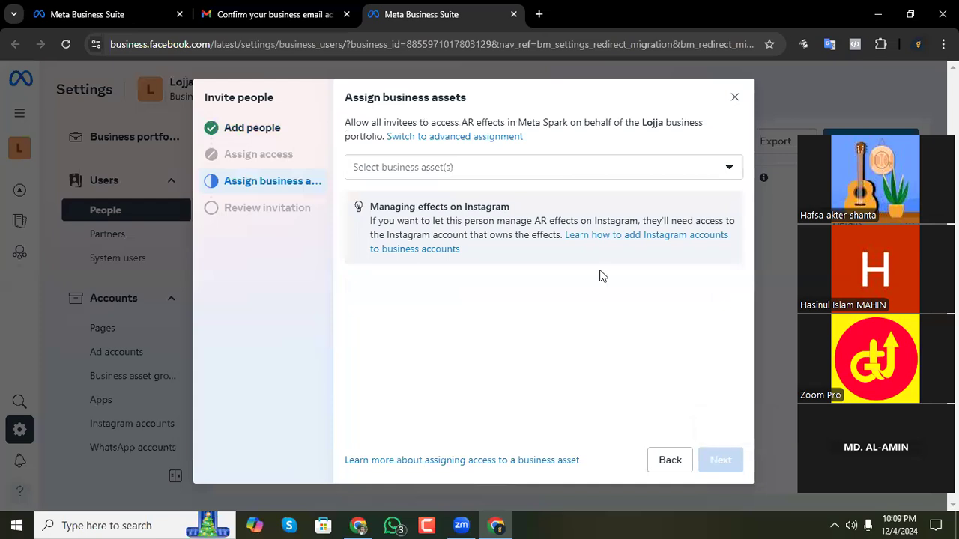
- Check the empty business asset list, then close the invitation dialog
click(502, 174)
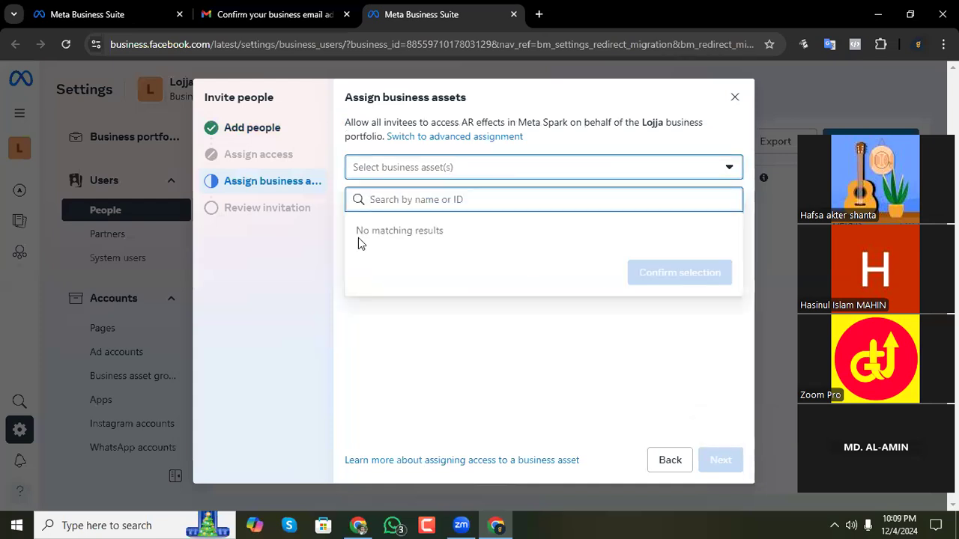
click(392, 322)
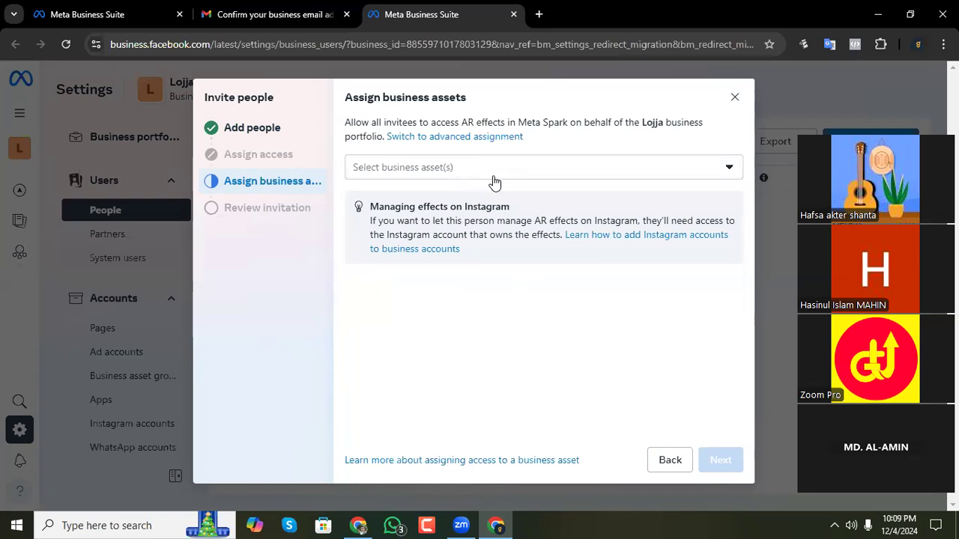
click(735, 98)
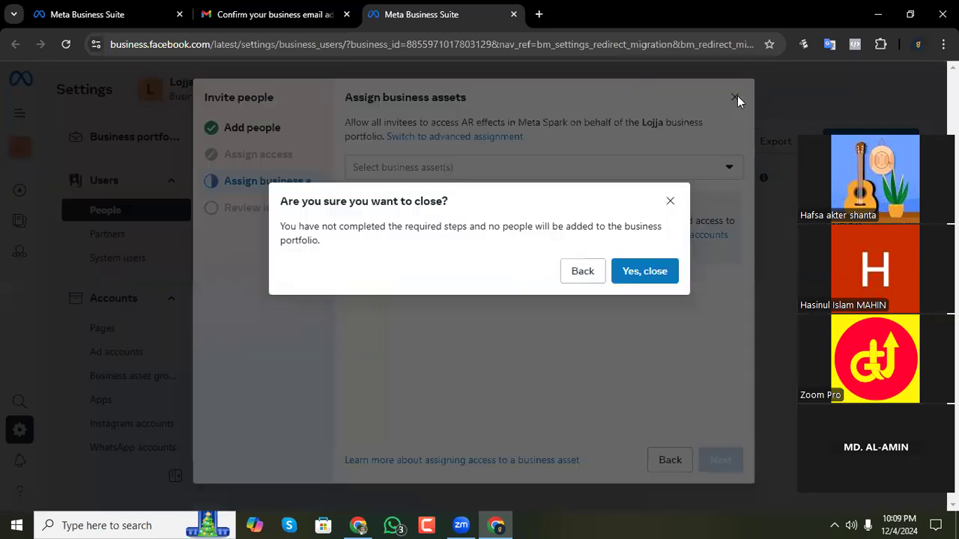
- Discard the invitation and view Lojja's empty Partners page and its Add options
click(642, 274)
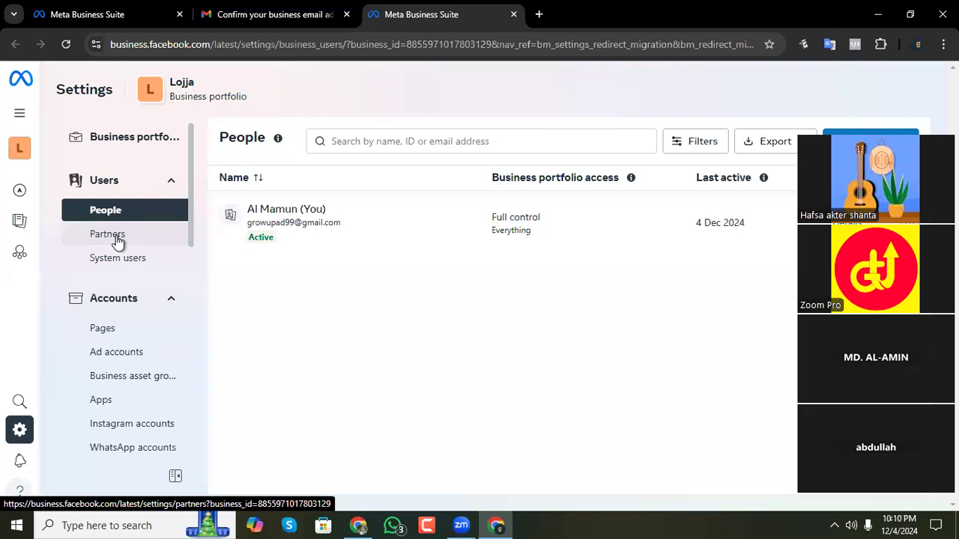
click(126, 243)
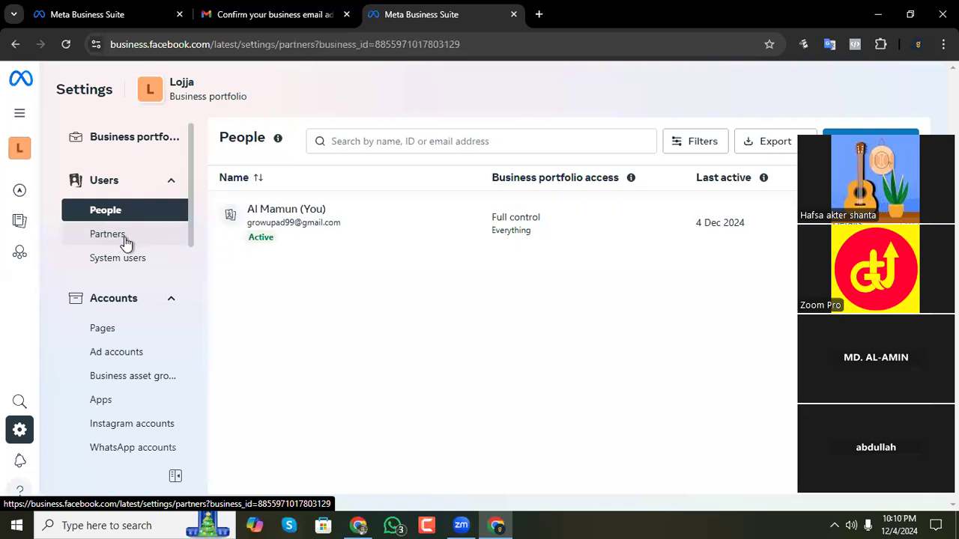
click(583, 420)
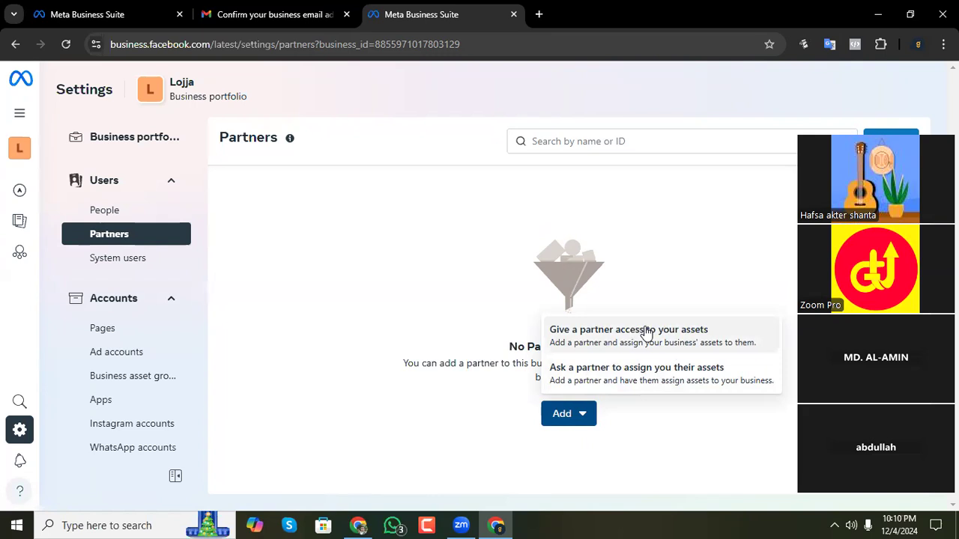
click(708, 219)
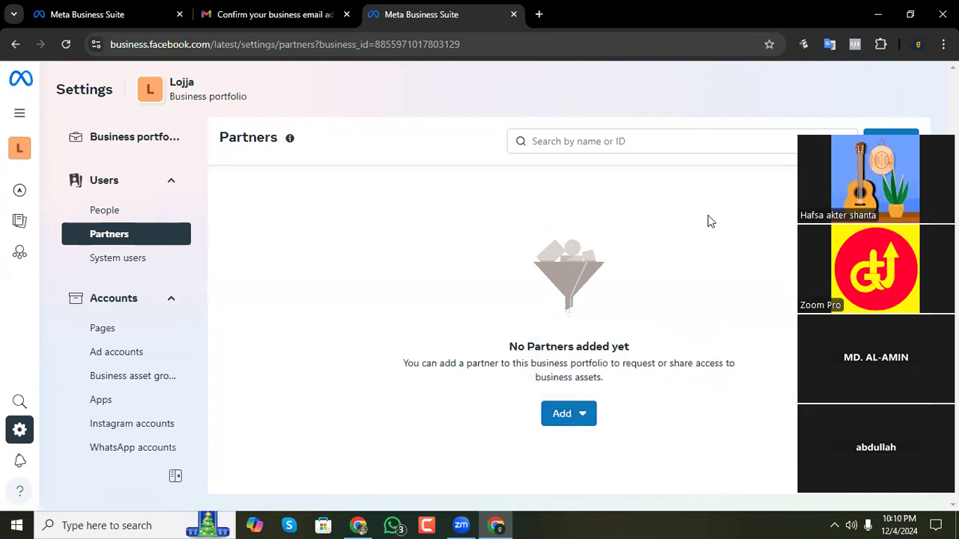
- From Lojja's Pages settings, choose Add an existing Facebook Page and focus the name field
click(118, 266)
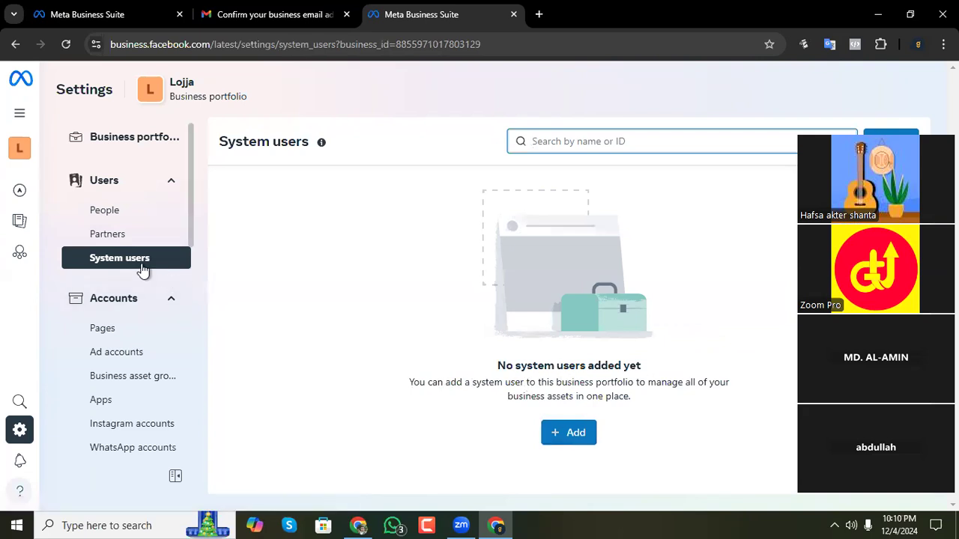
click(104, 238)
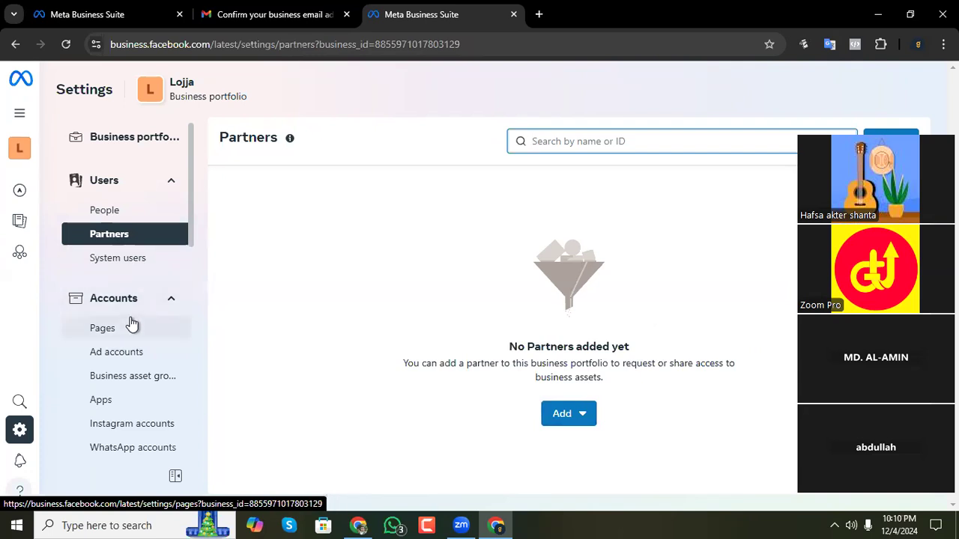
click(107, 334)
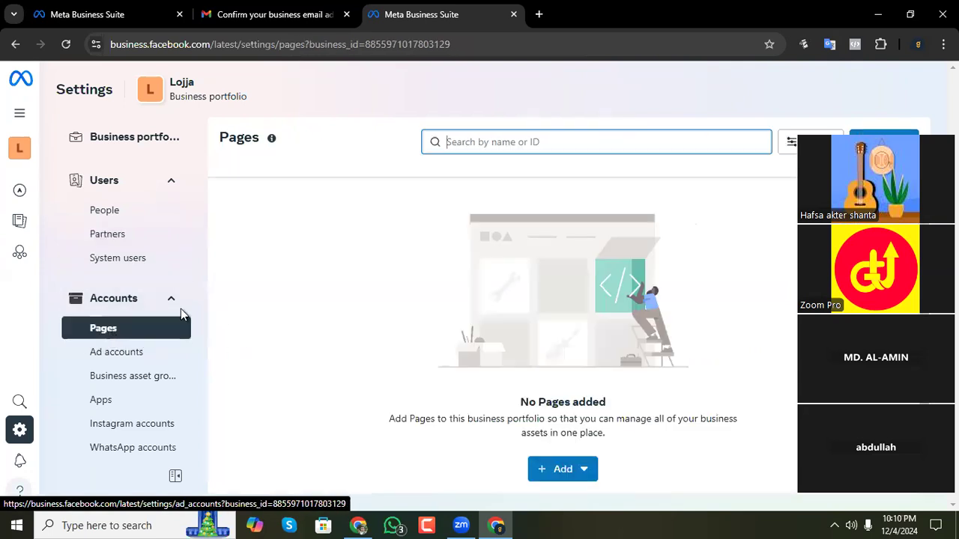
click(576, 470)
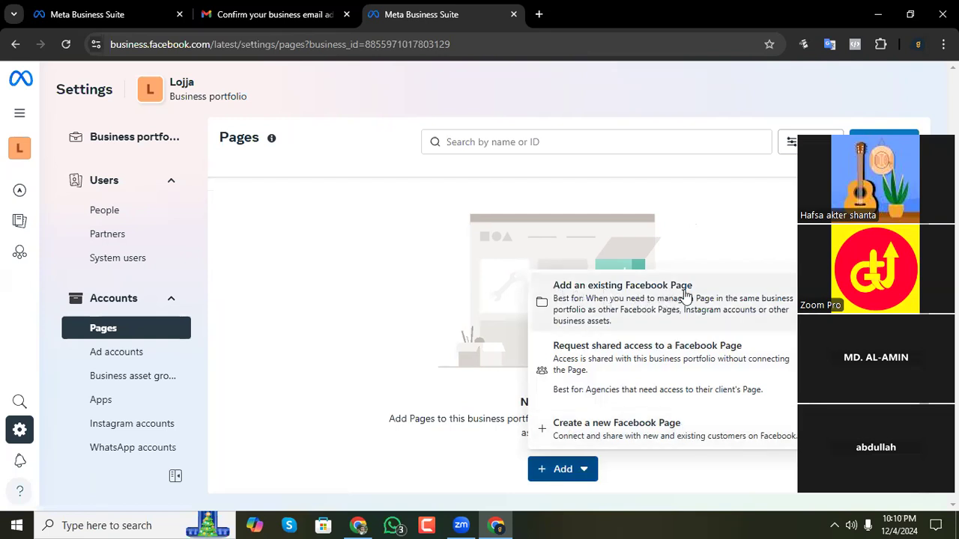
click(628, 297)
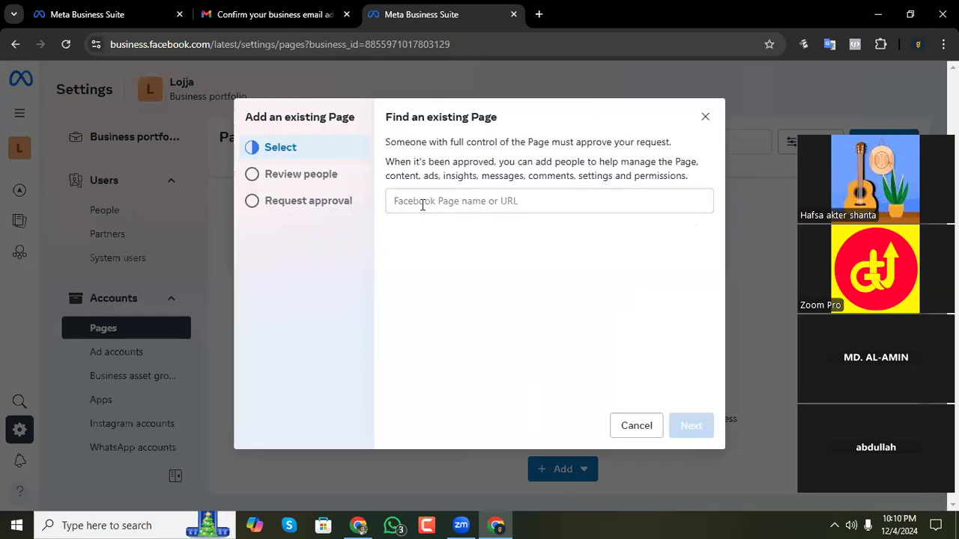
click(422, 204)
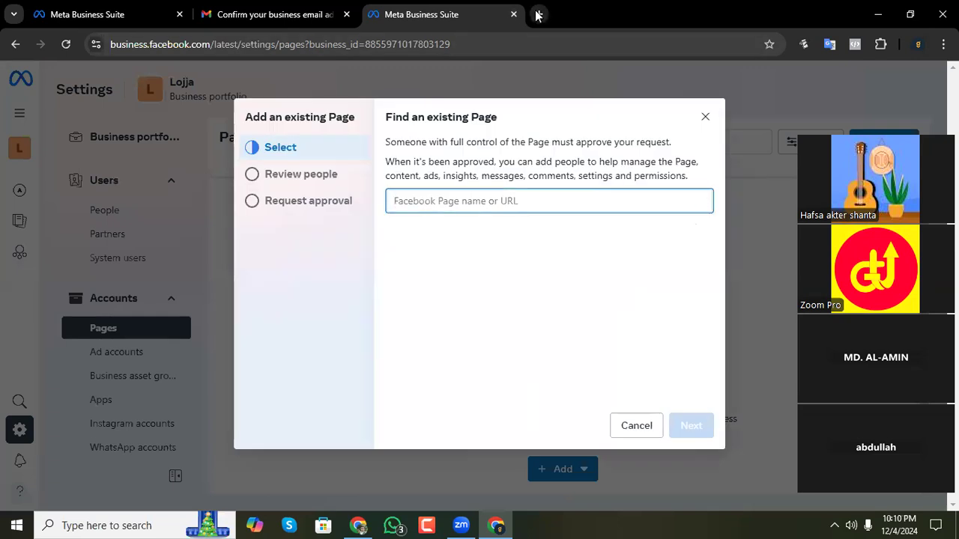
- Open Facebook in a new tab and switch to acting as the বই ঘর Page
click(536, 15)
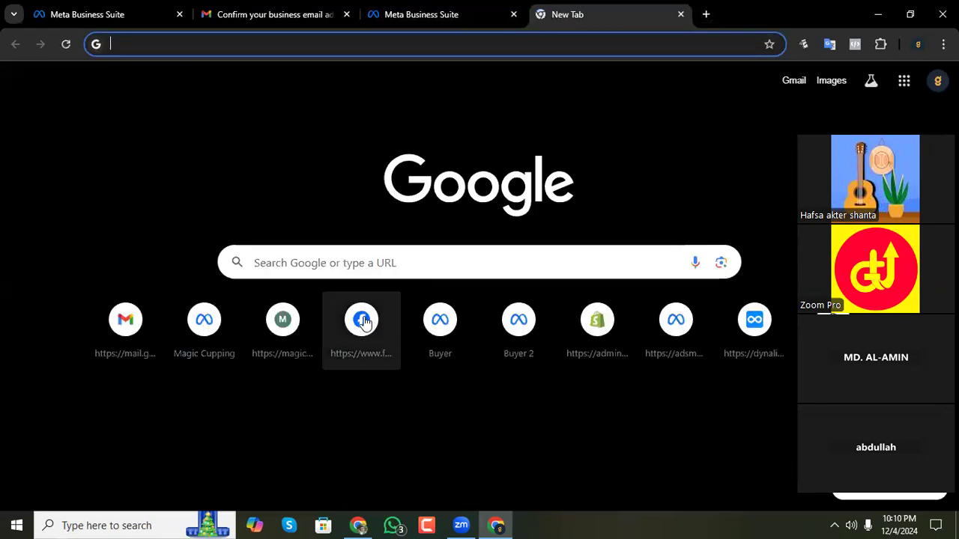
click(361, 320)
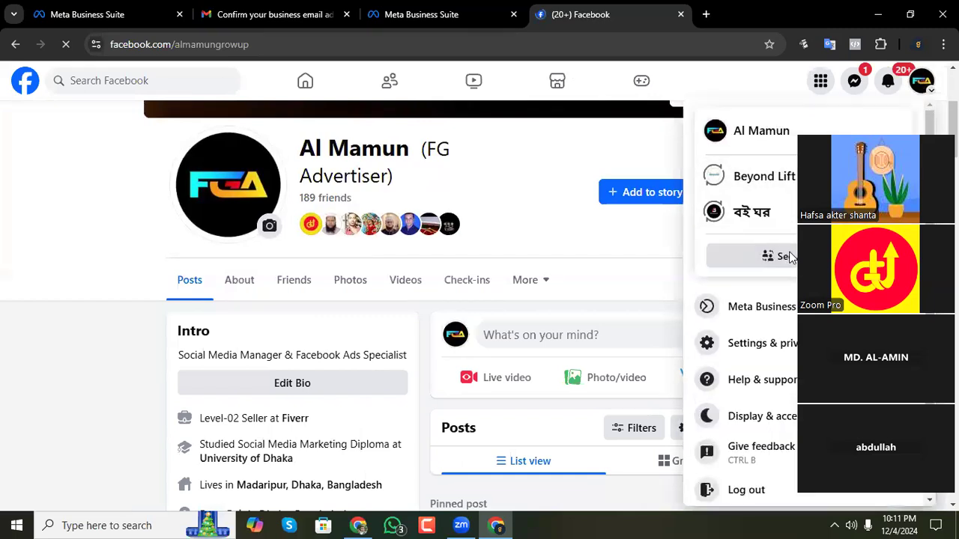
click(749, 256)
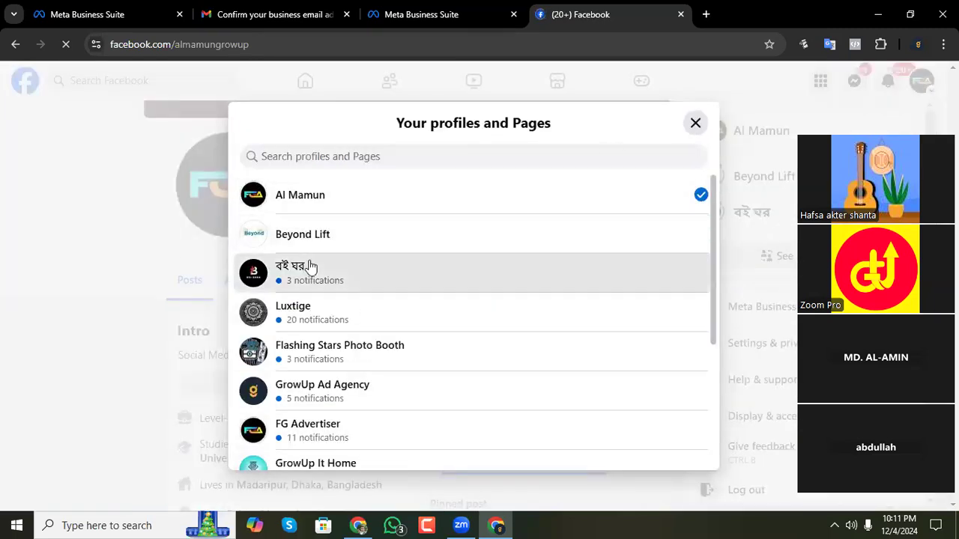
click(311, 270)
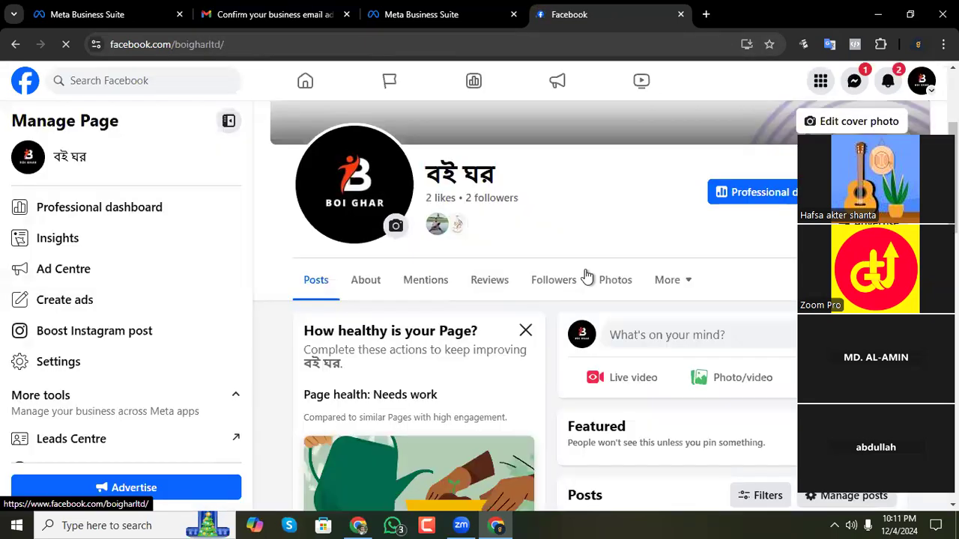
- Copy the বই ঘর Page's web address from the address bar
click(272, 43)
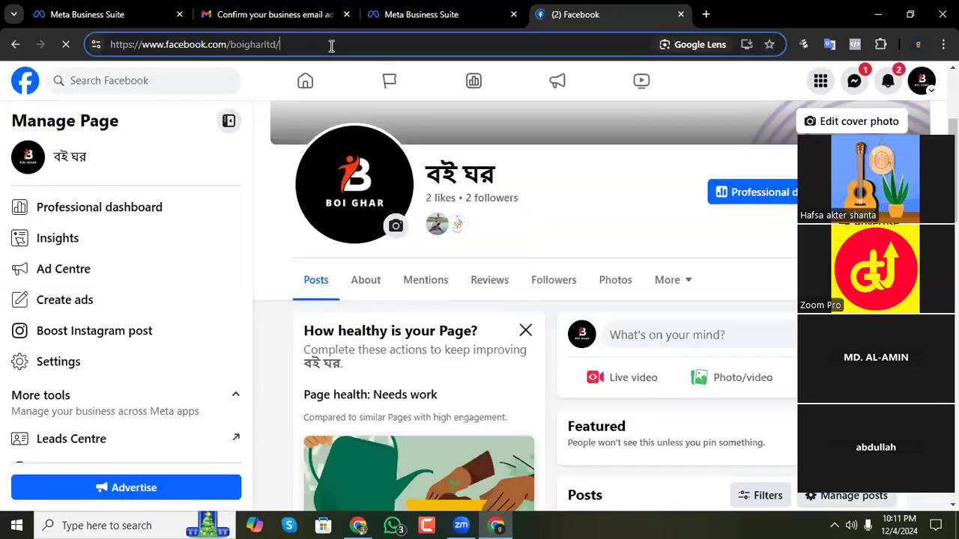
right_click(171, 47)
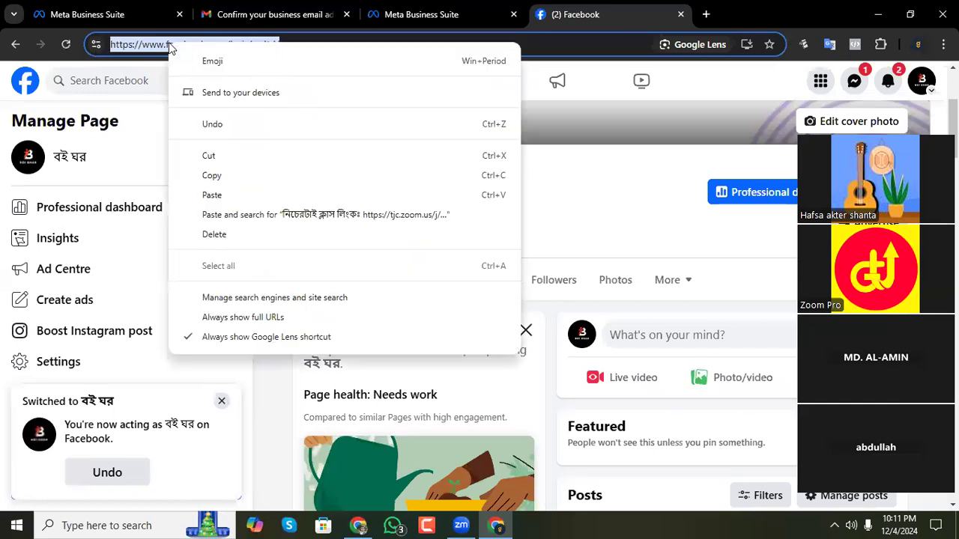
click(222, 177)
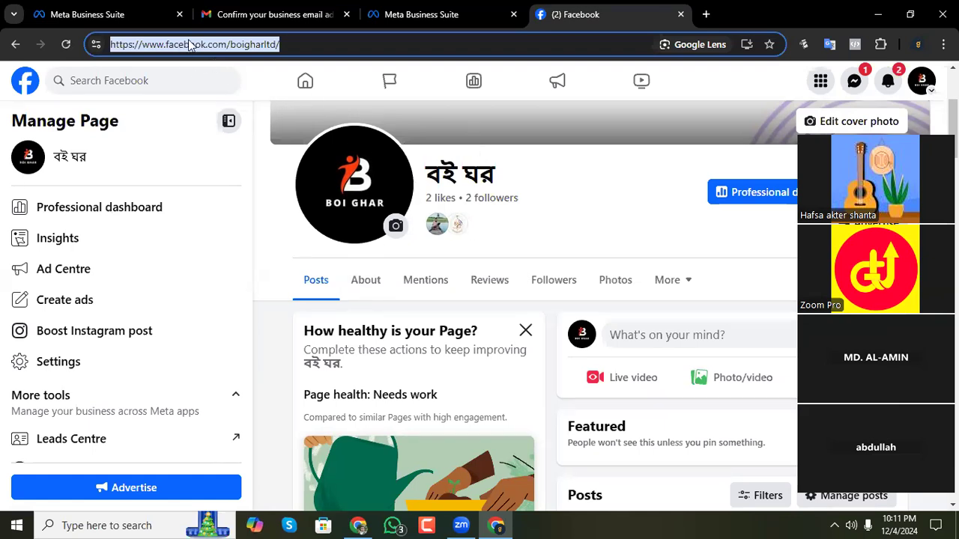
- Paste the বই ঘর Page URL into Add an existing Page and submit; the claim fails
click(434, 14)
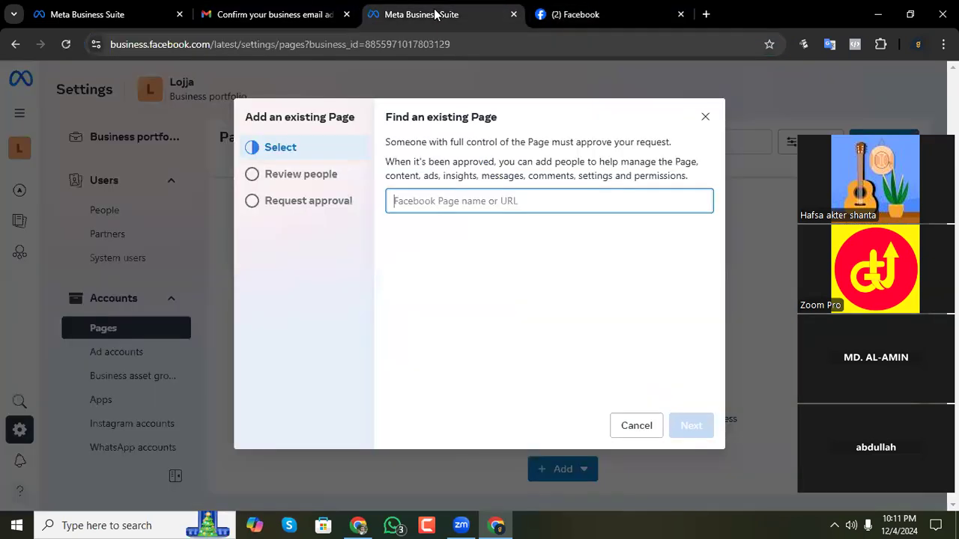
right_click(405, 201)
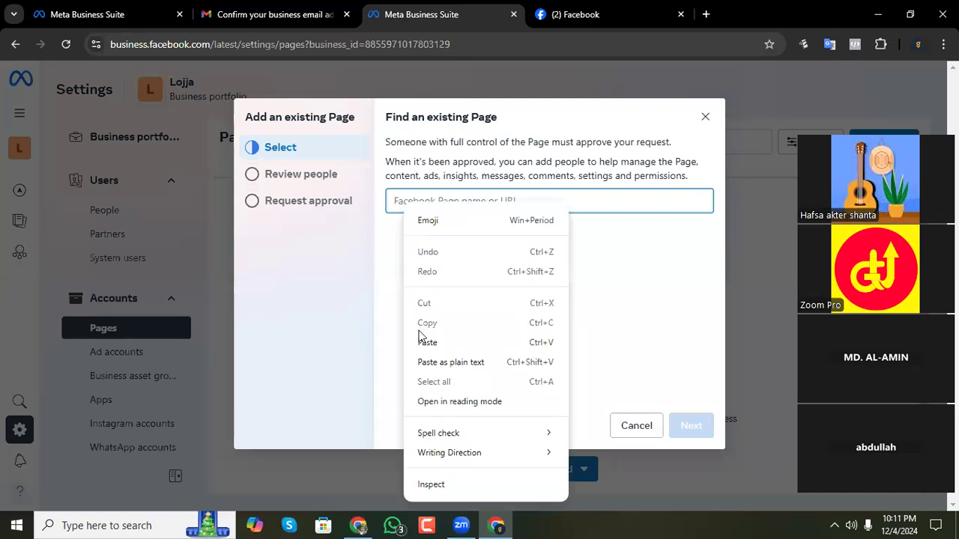
click(424, 341)
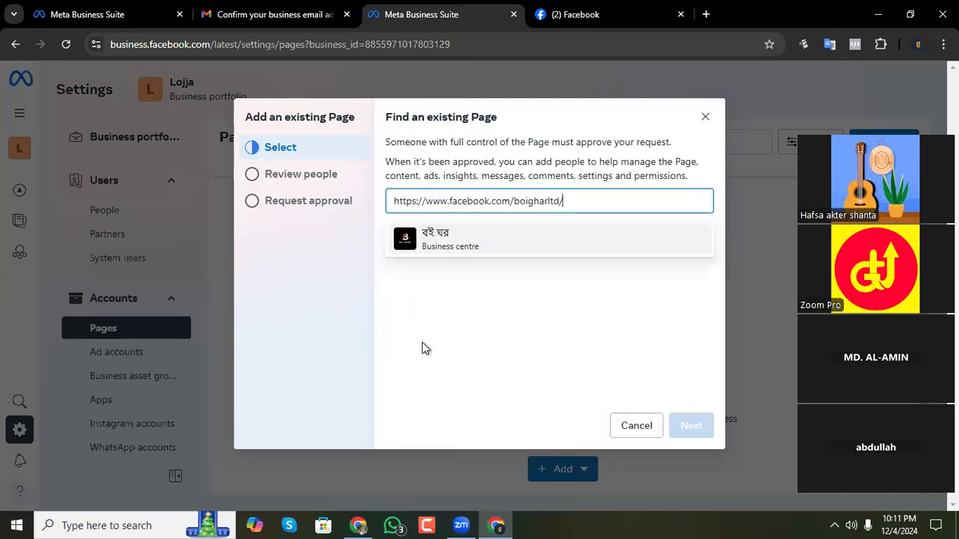
click(442, 248)
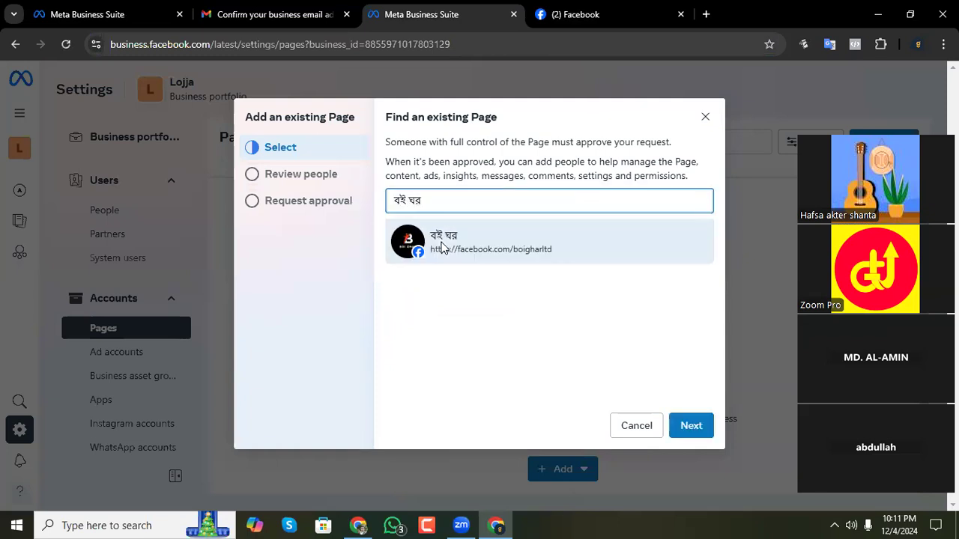
click(691, 426)
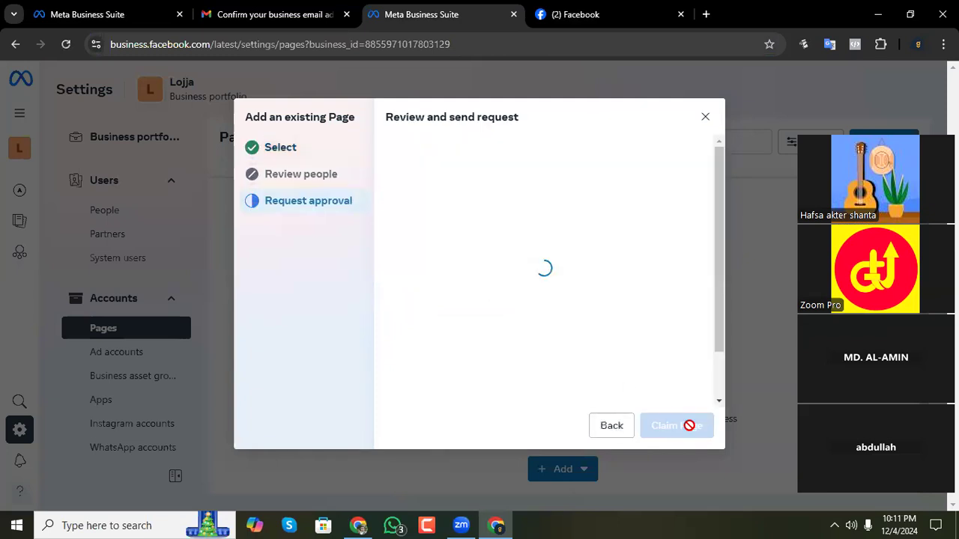
click(690, 426)
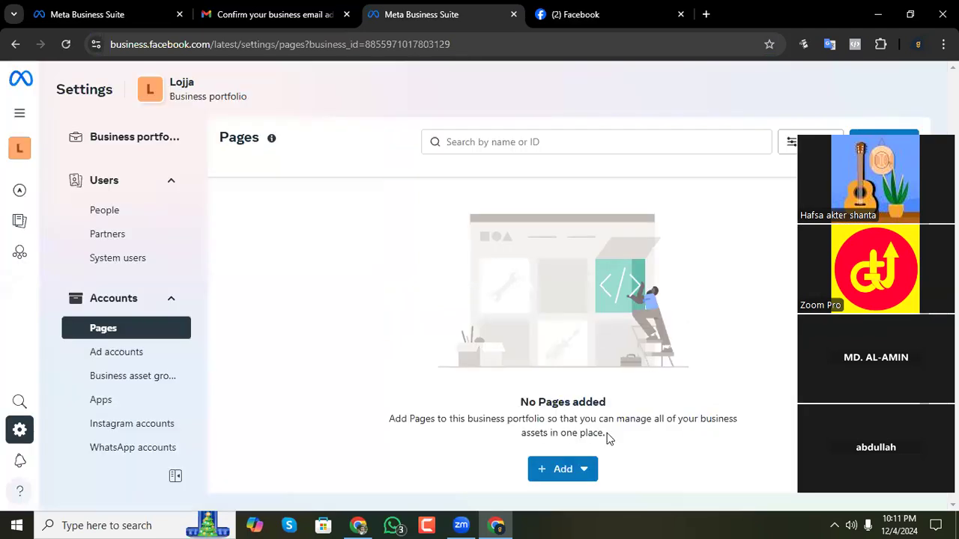
- Retry claiming the বই ঘর Page by pasted URL and dismiss the Unable to claim message
click(580, 472)
click(607, 304)
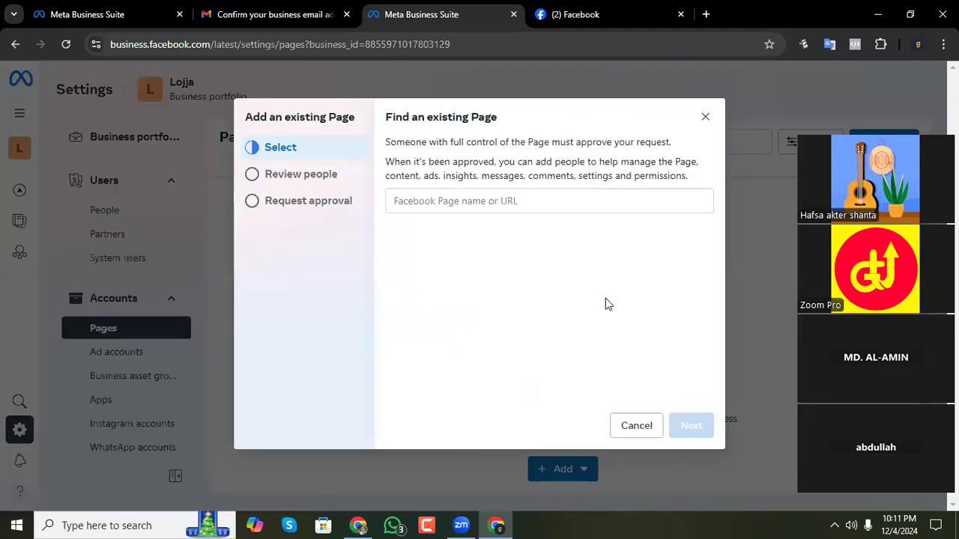
click(416, 201)
right_click(415, 212)
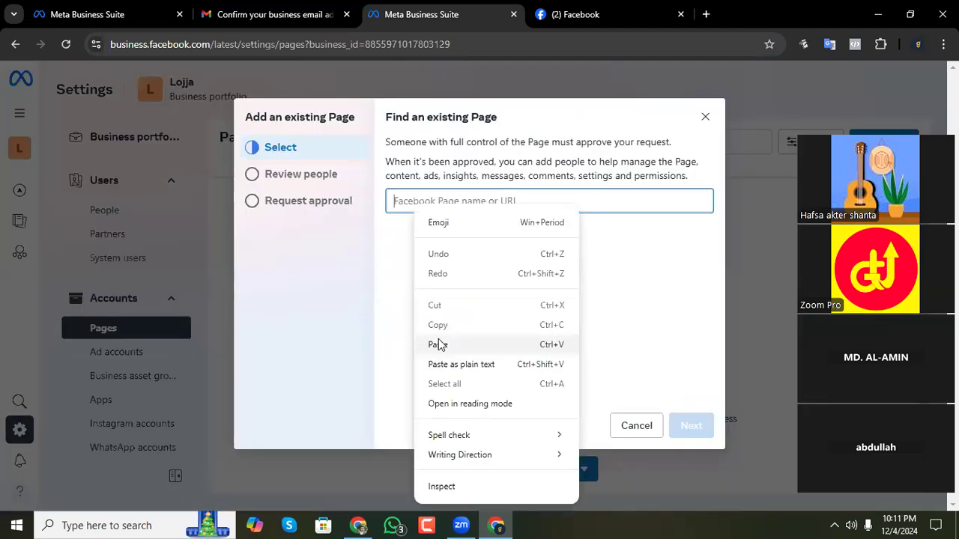
click(439, 345)
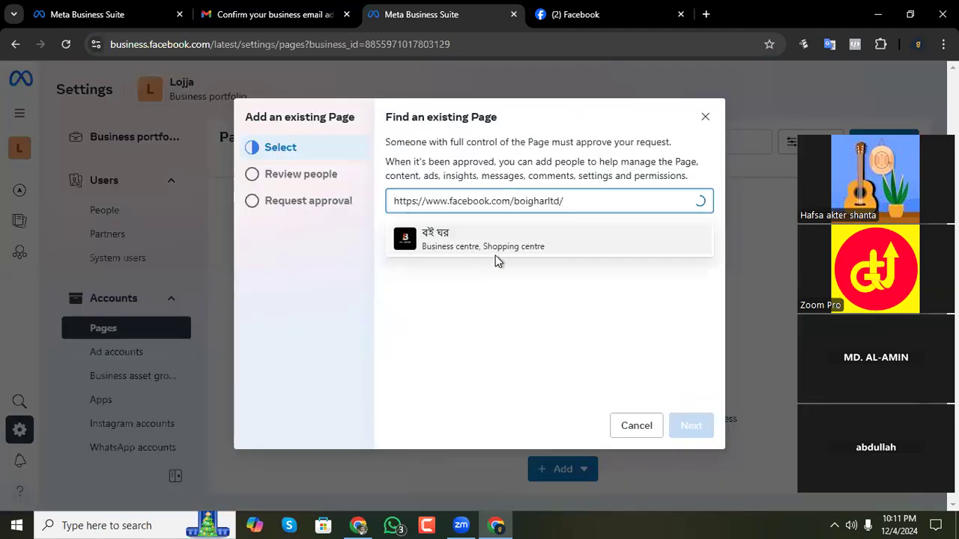
click(431, 238)
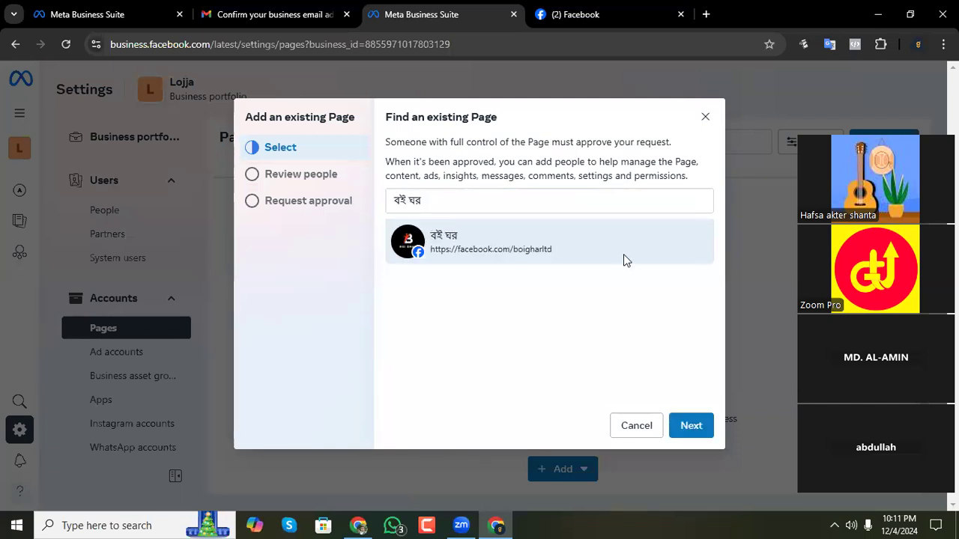
click(691, 425)
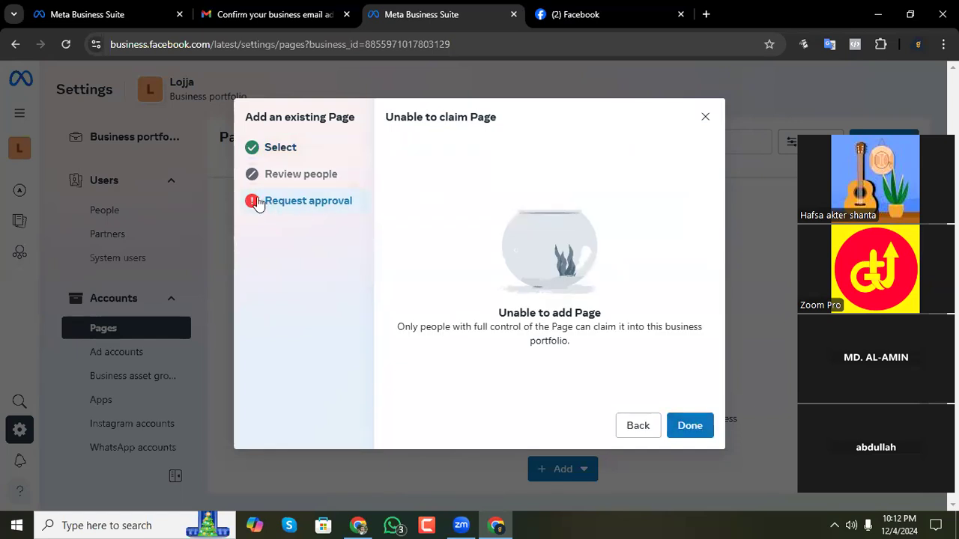
click(689, 418)
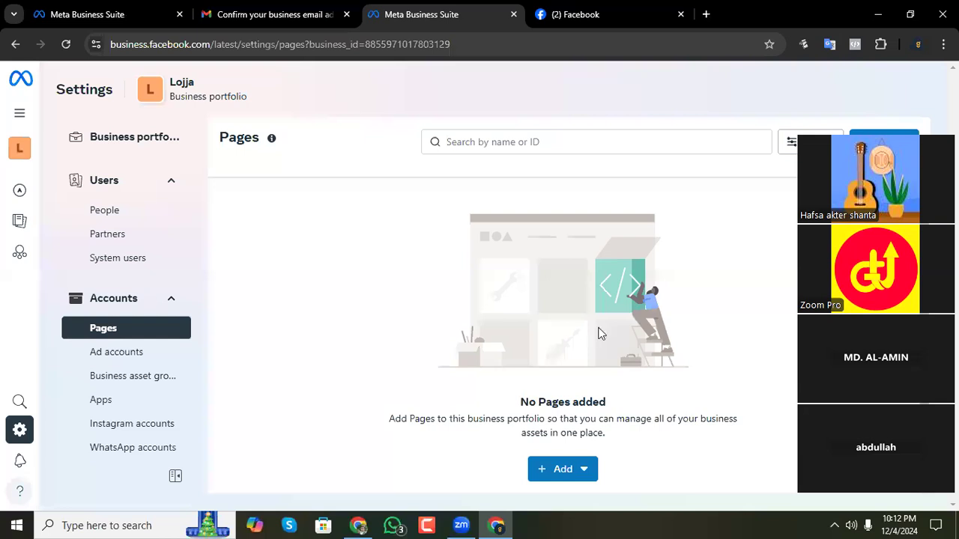
- Start a shared-access request for the বই ঘর Page from its pasted URL, then cancel it
click(571, 458)
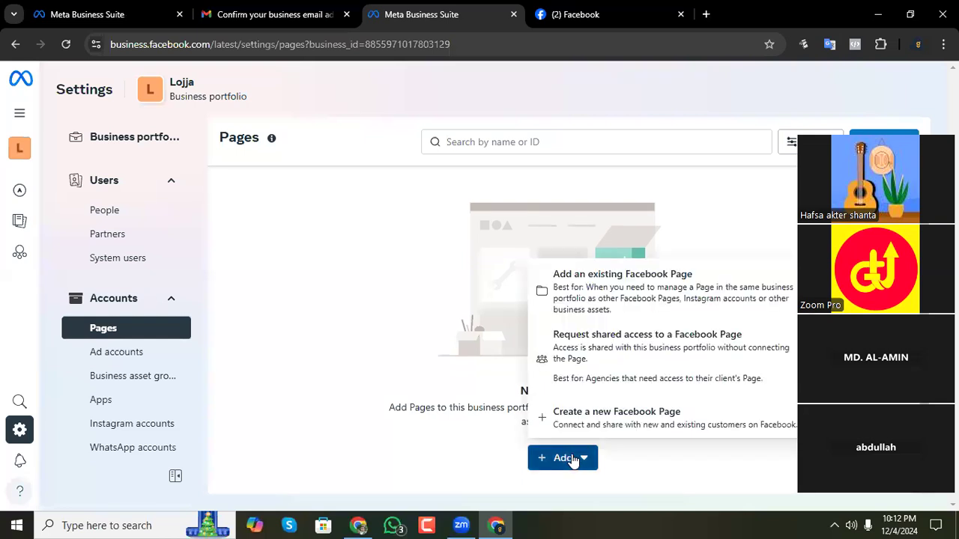
click(622, 360)
click(437, 210)
right_click(438, 212)
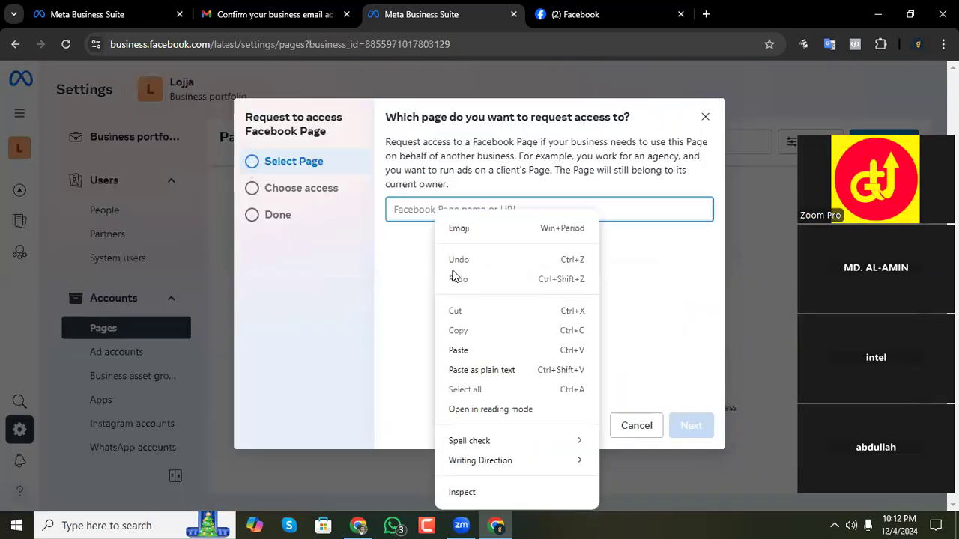
click(459, 349)
click(477, 253)
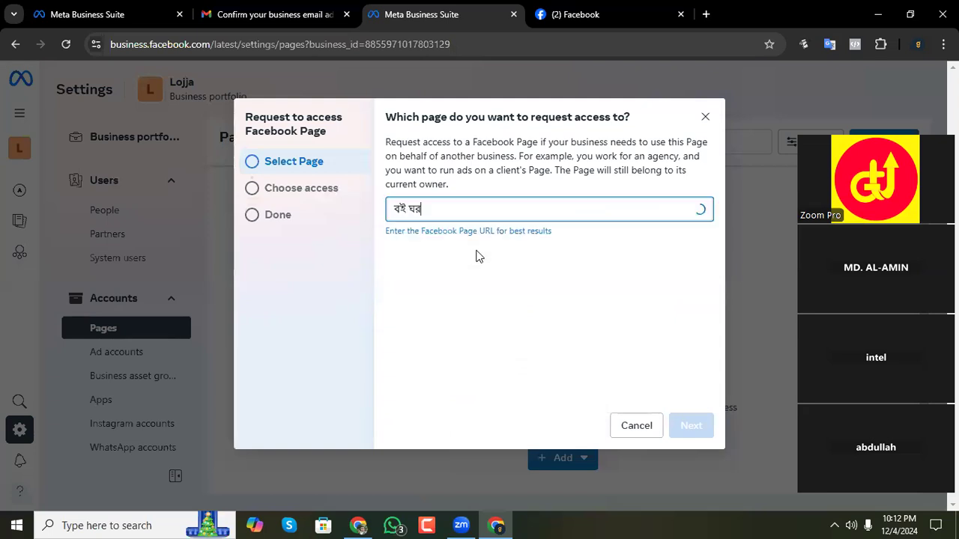
click(690, 426)
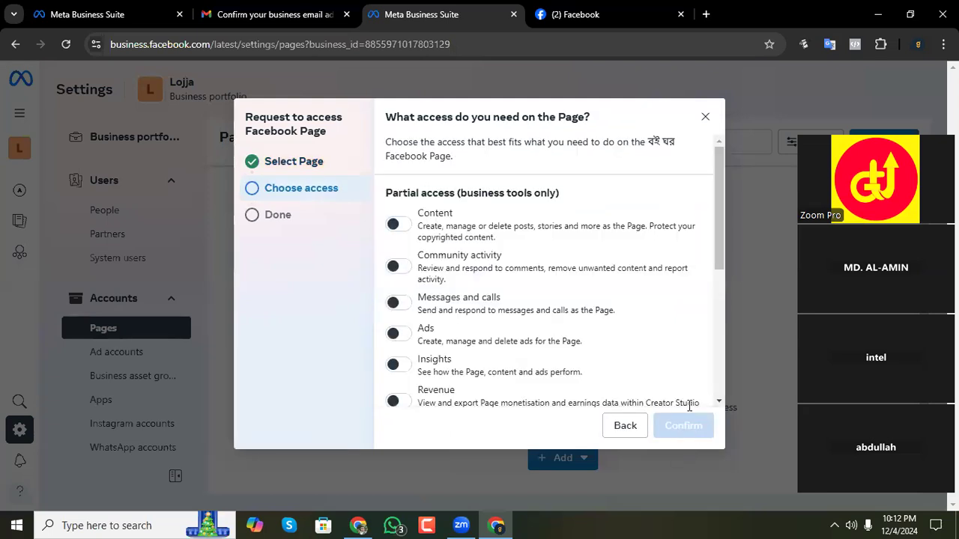
click(705, 117)
- Restart the shared-access request, paste the বই ঘর URL, select the Page and continue
click(574, 459)
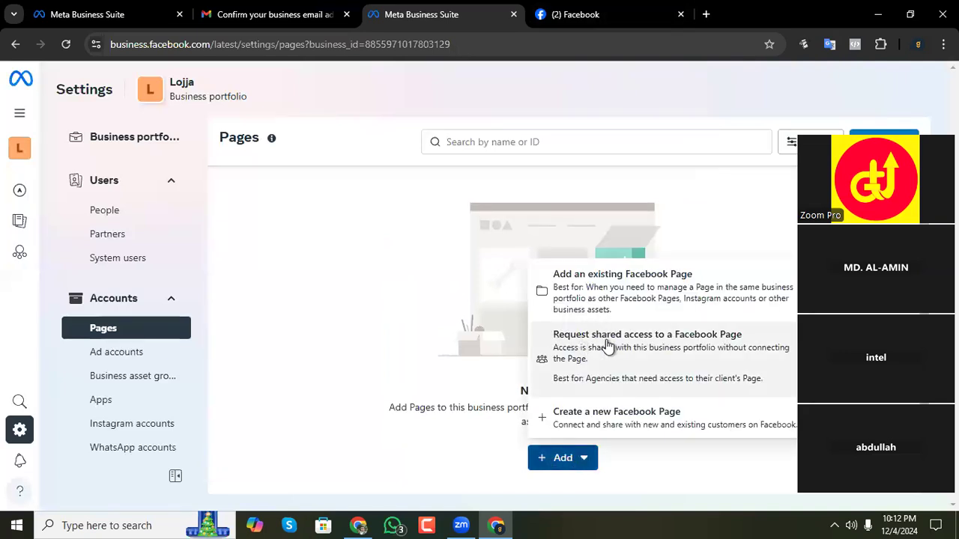
click(642, 346)
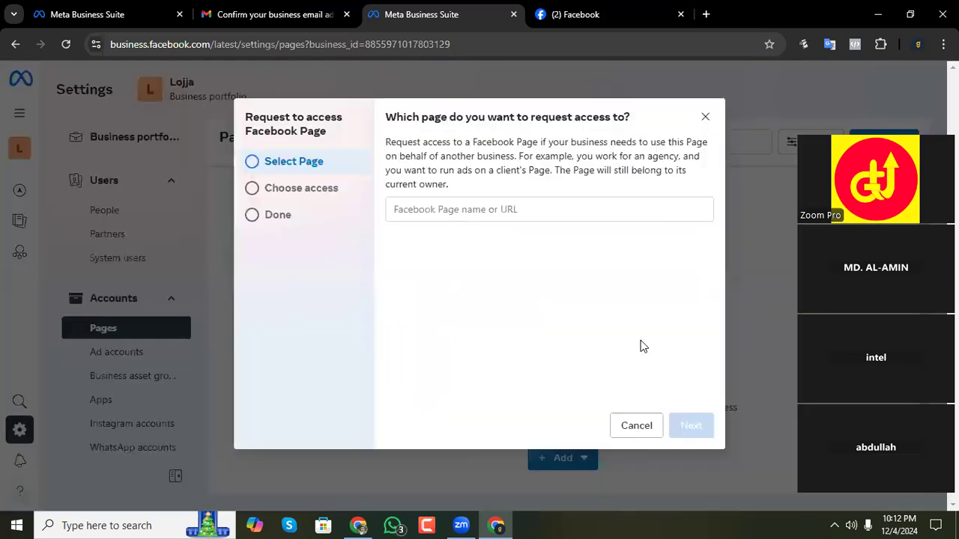
click(415, 211)
right_click(415, 217)
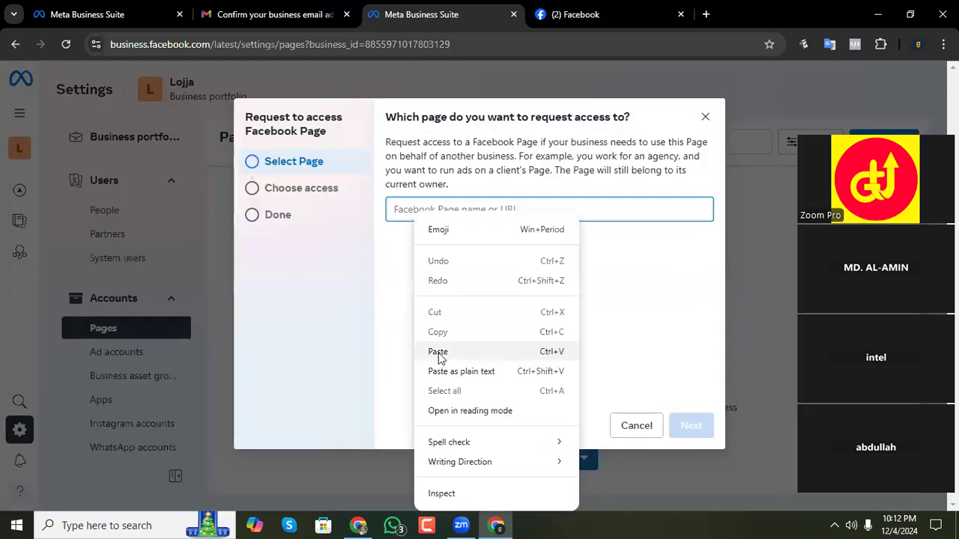
click(438, 351)
click(599, 11)
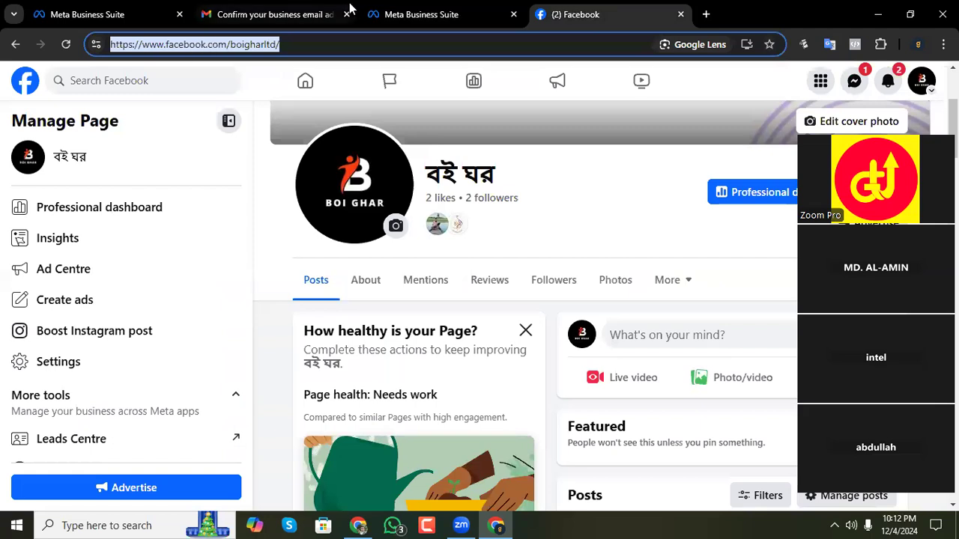
click(400, 11)
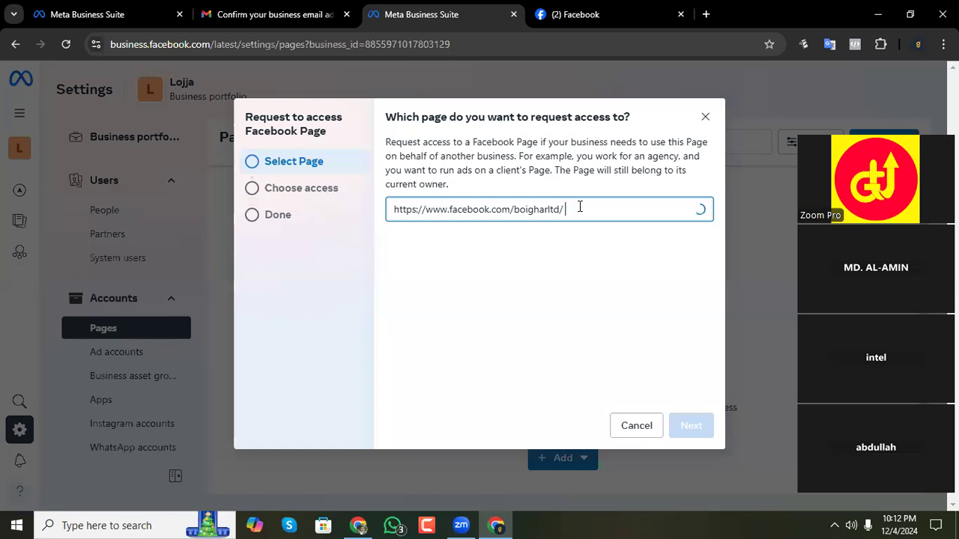
click(448, 252)
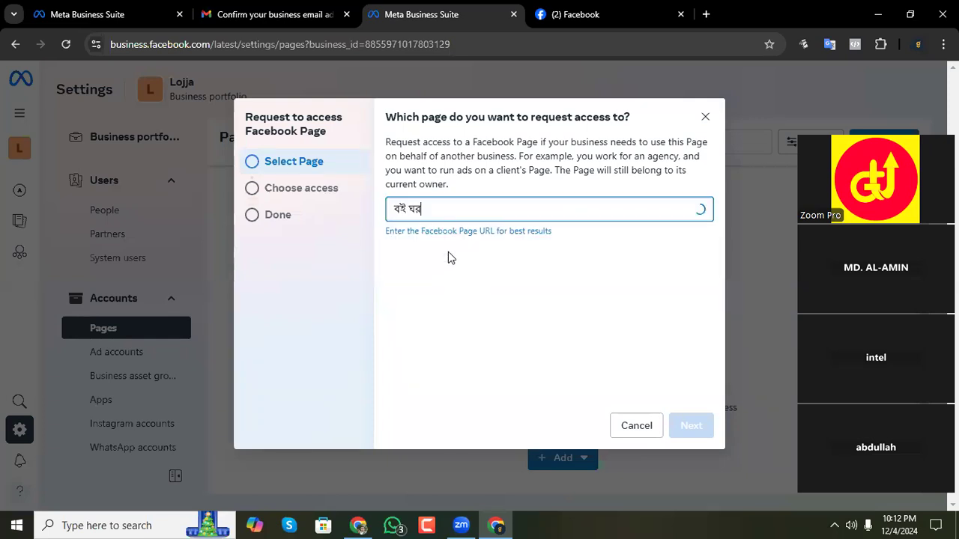
click(689, 425)
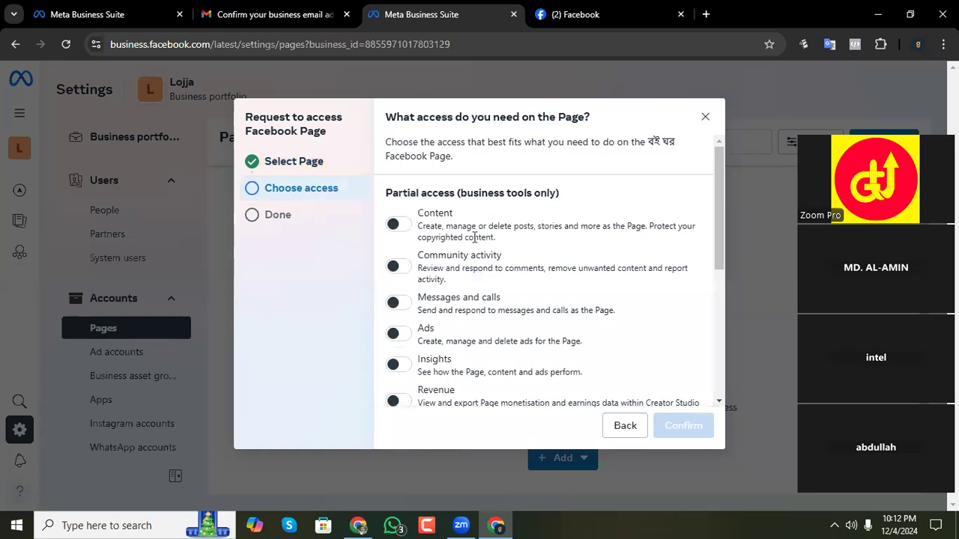
- Try the Full control toggle, switch it back off, and review the access options
scroll(479, 269, down, 5)
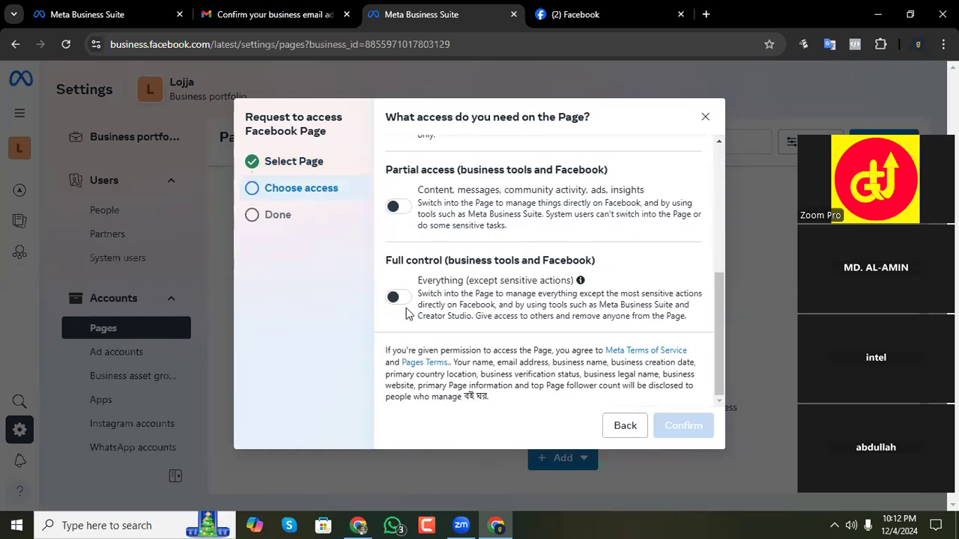
click(397, 297)
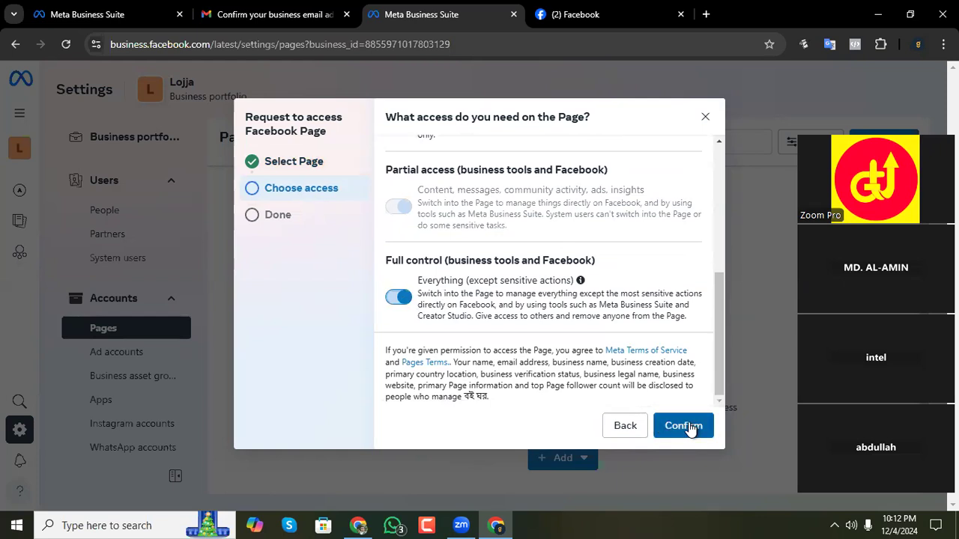
click(395, 298)
scroll(447, 281, up, 4)
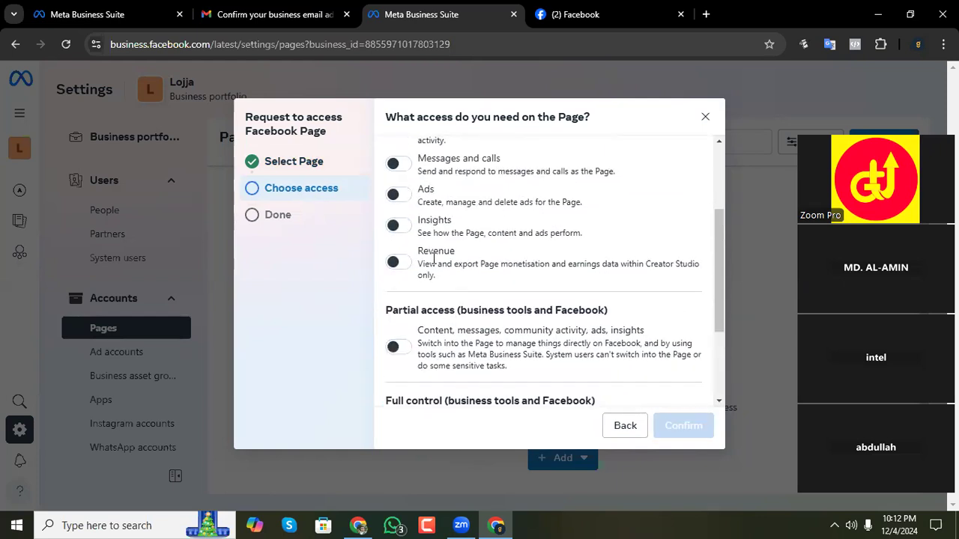
scroll(414, 254, up, 5)
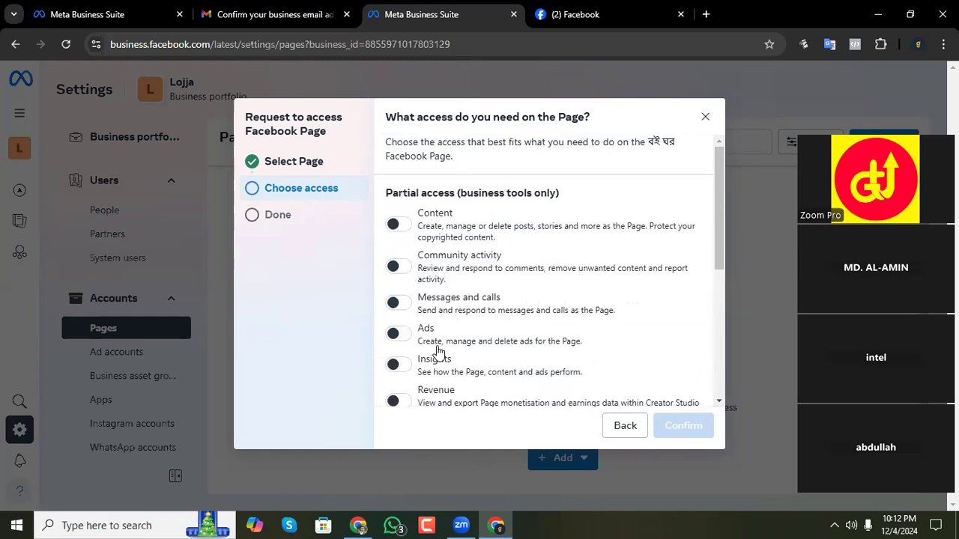
scroll(433, 300, down, 5)
scroll(432, 295, down, 2)
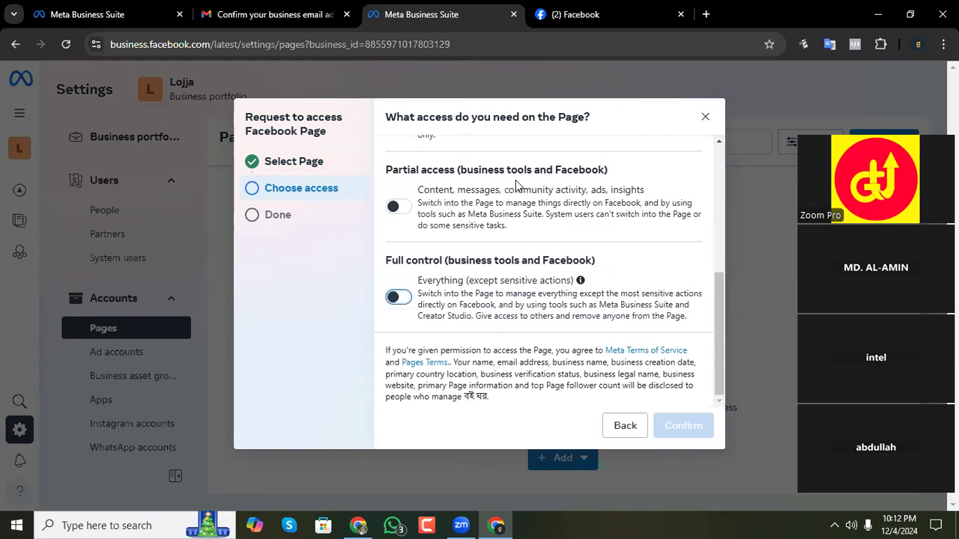
- Turn off Partial access, turn on Full control, and send the বই ঘর request
click(402, 209)
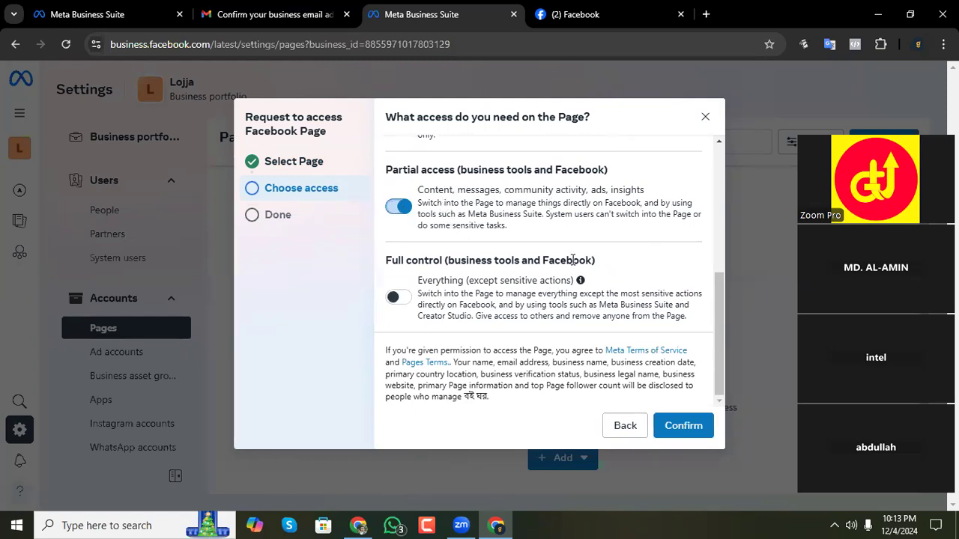
click(398, 207)
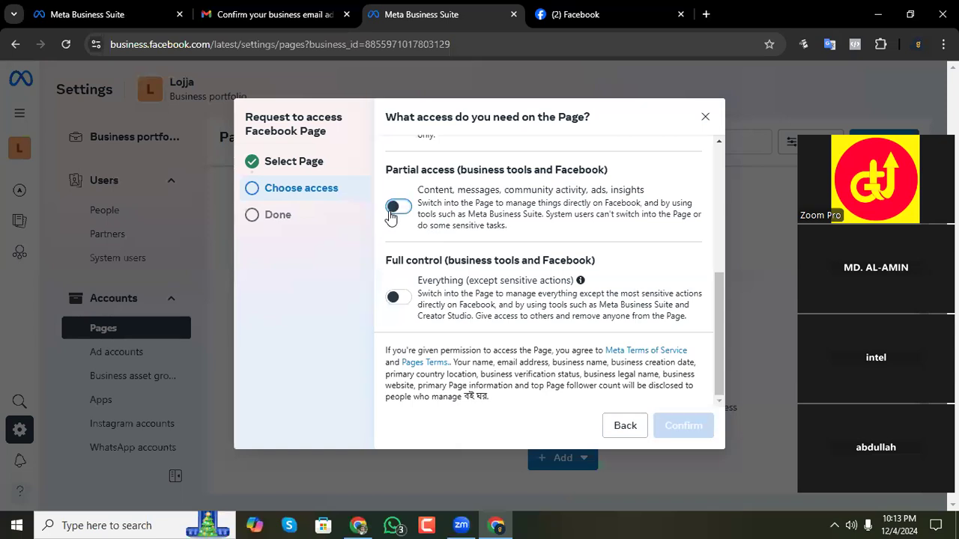
click(402, 299)
click(683, 427)
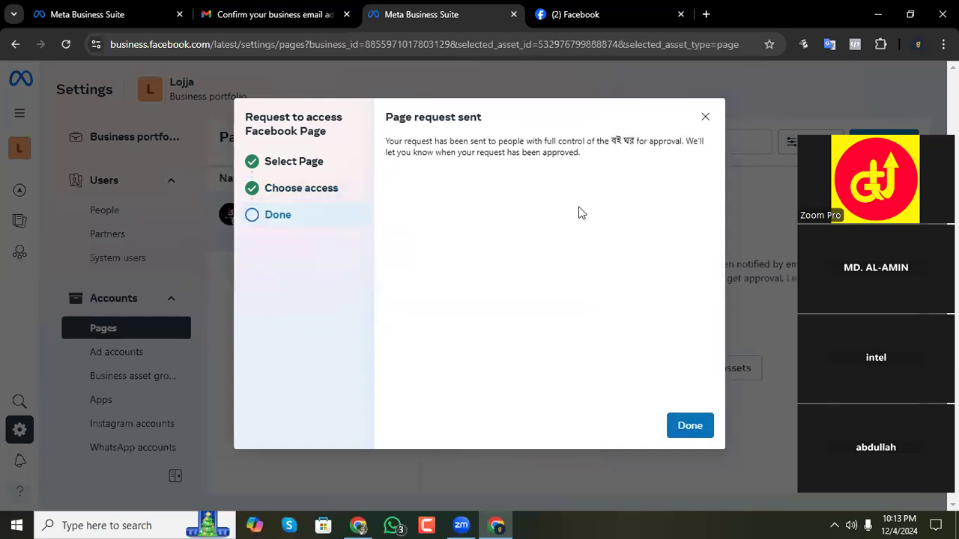
click(694, 428)
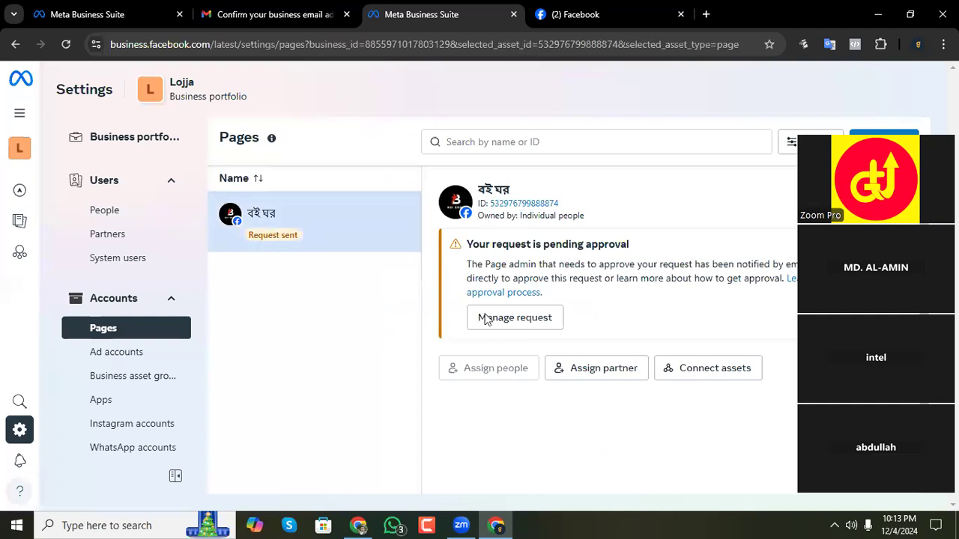
- Open and back out of the pending request's options, then go to the বই ঘর Facebook tab
click(524, 319)
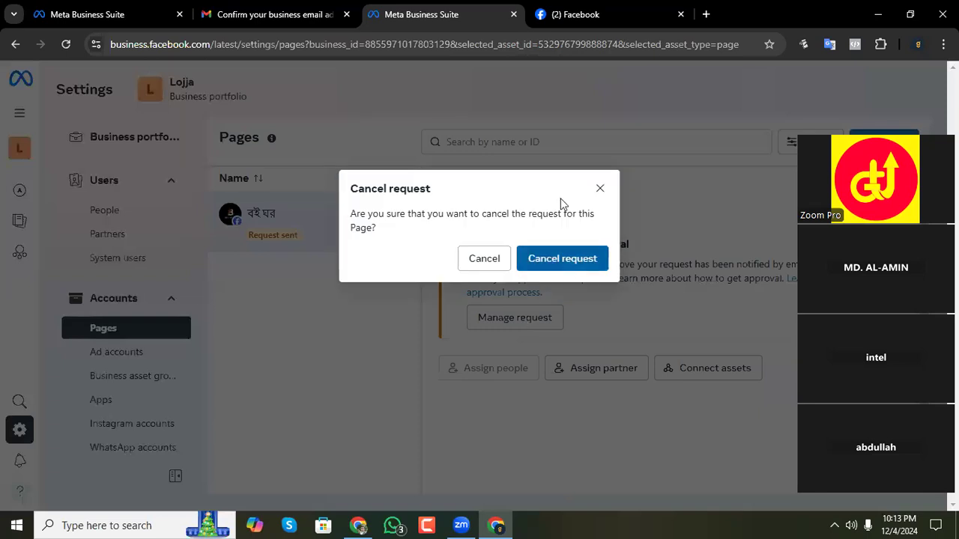
click(601, 188)
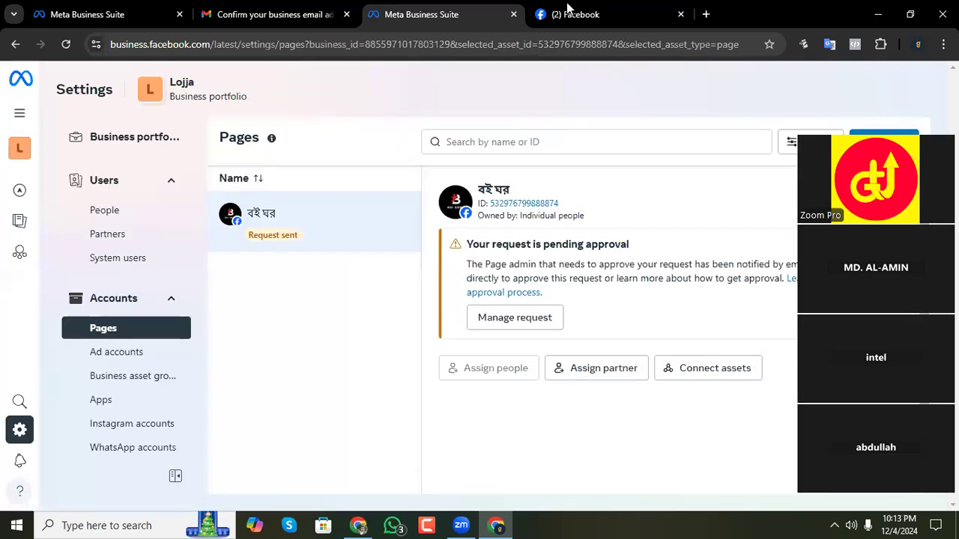
click(575, 14)
- Check the বই ঘর Page's notifications and inbox, then close that tab and return to Business Suite
click(889, 85)
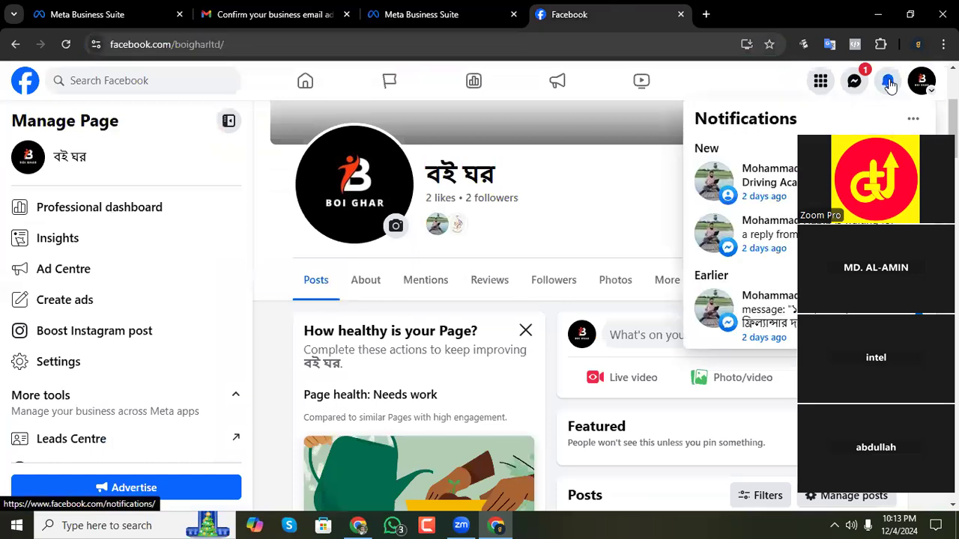
click(758, 86)
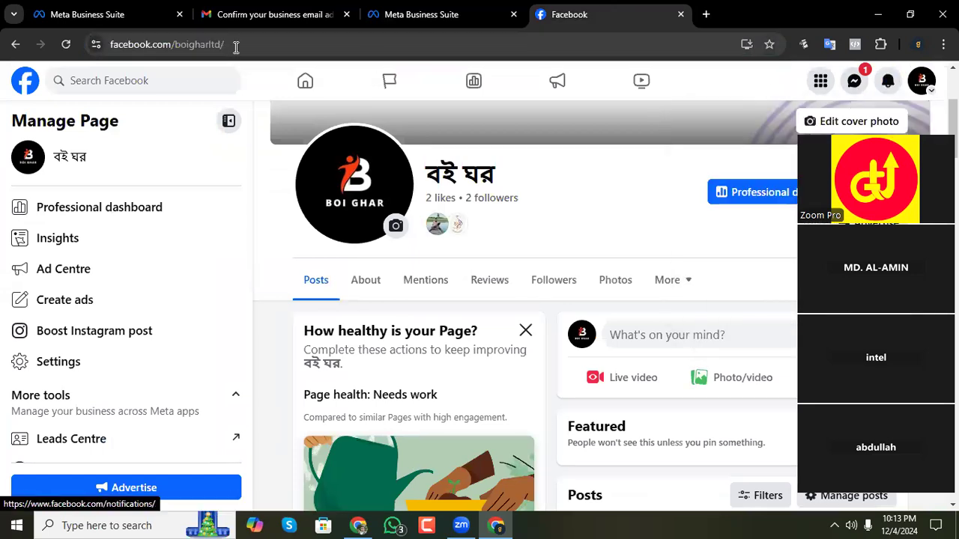
click(65, 45)
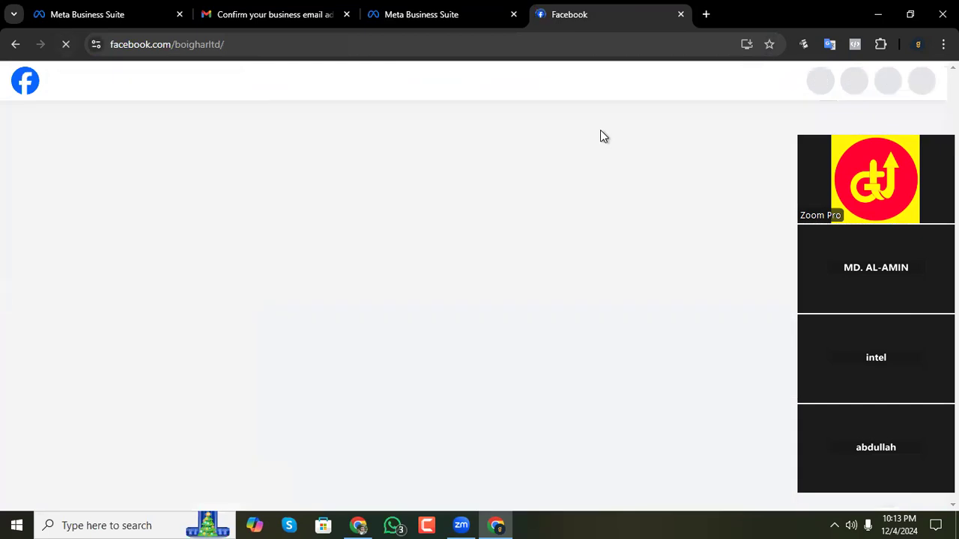
click(889, 85)
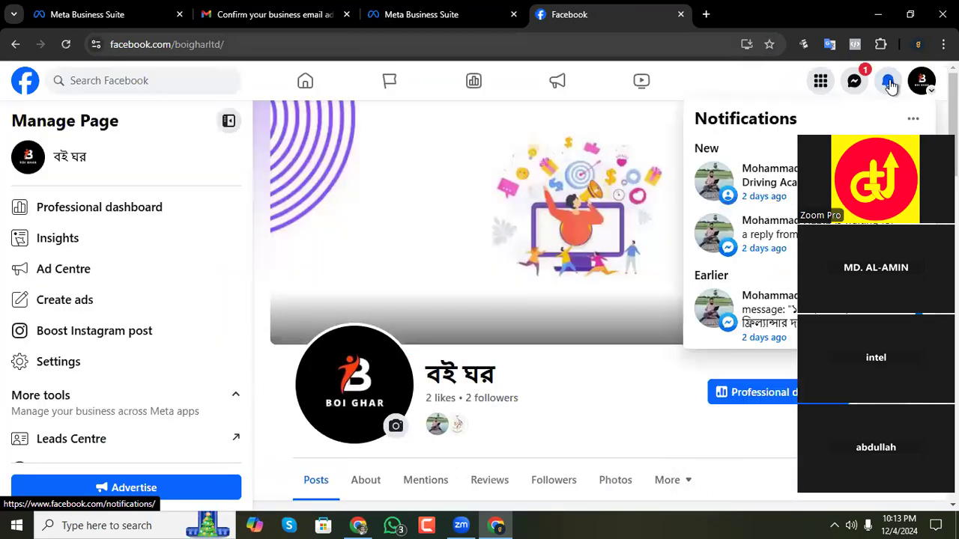
click(854, 80)
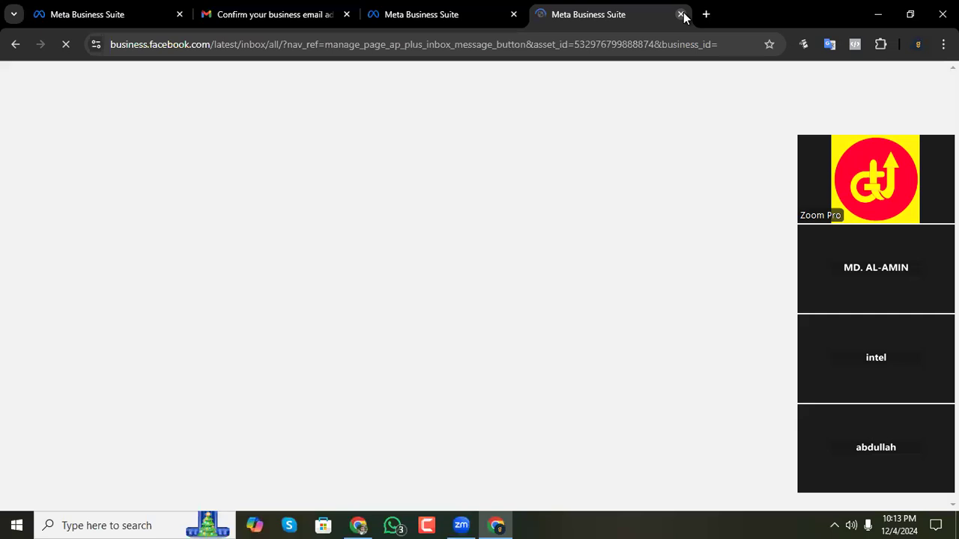
click(680, 14)
click(307, 14)
click(420, 14)
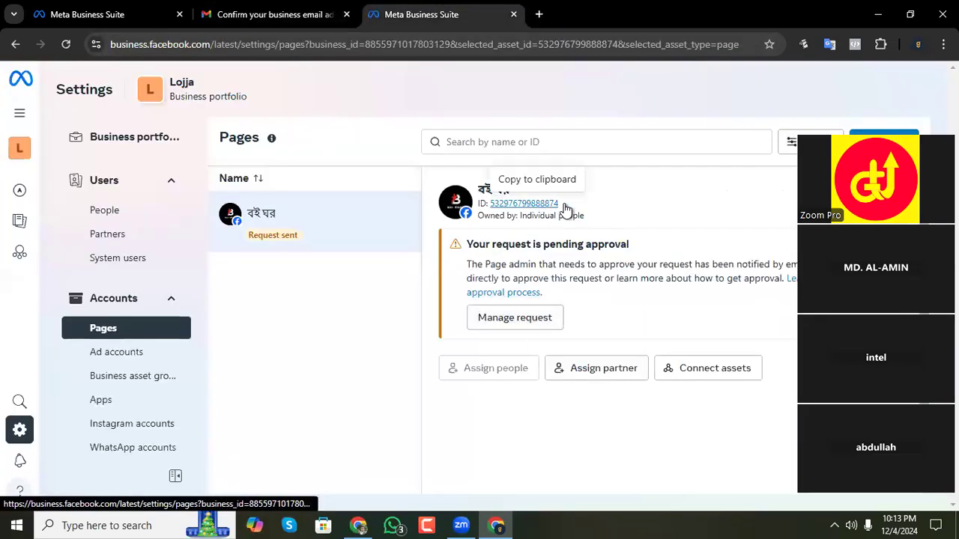
- Glance at Connect assets, cancel the বই ঘর access request, and show the Add Page options
click(711, 371)
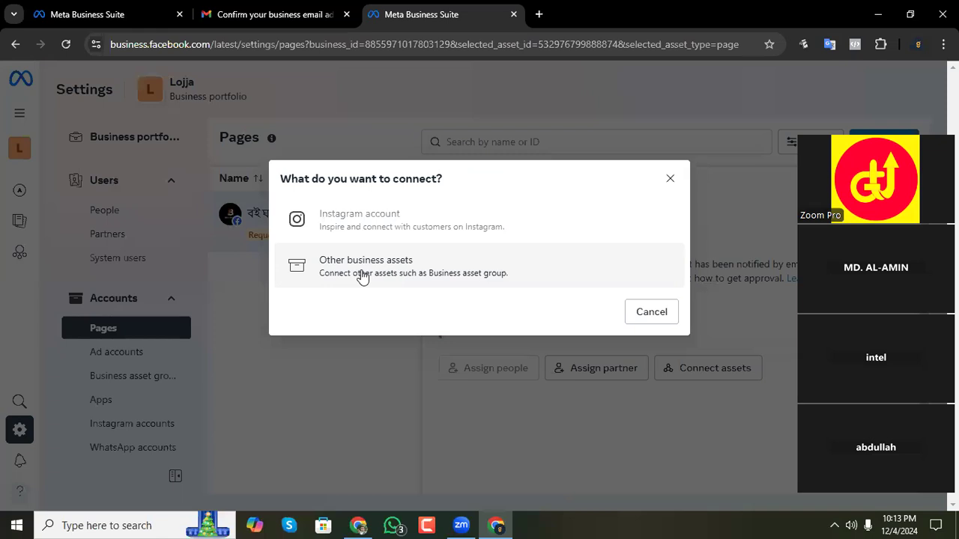
click(669, 180)
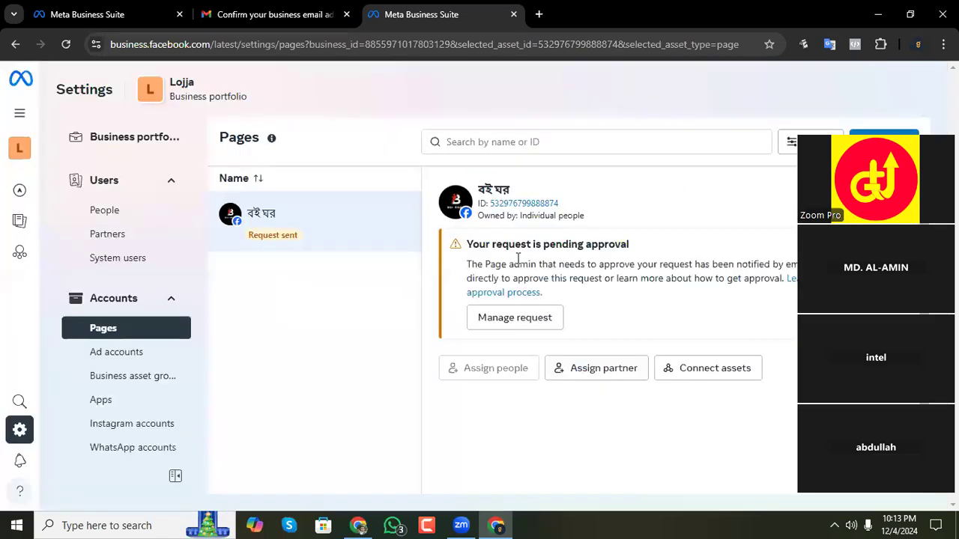
click(534, 318)
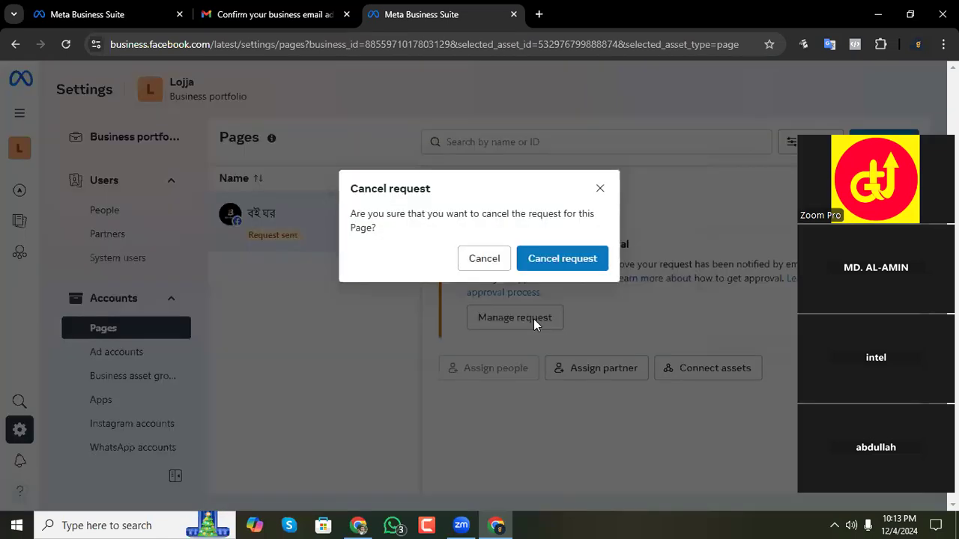
click(577, 264)
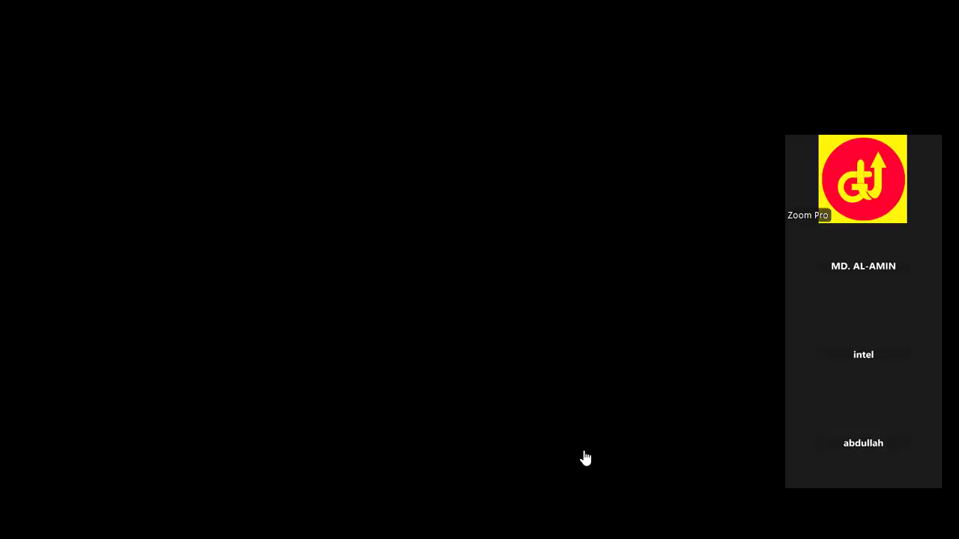
click(584, 457)
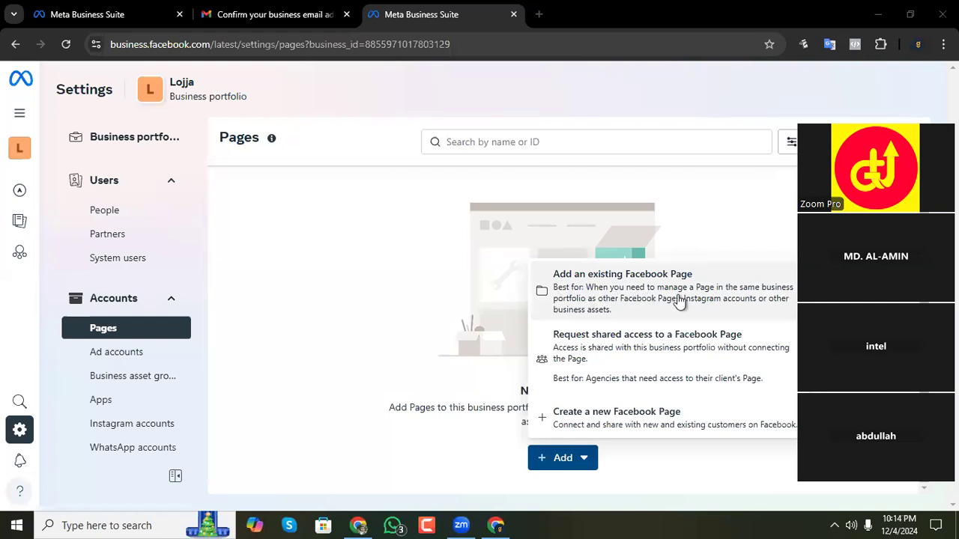
- Try adding the existing বই ঘর Page from its pasted URL, then dismiss the full-control-required error
click(634, 306)
click(403, 200)
right_click(403, 200)
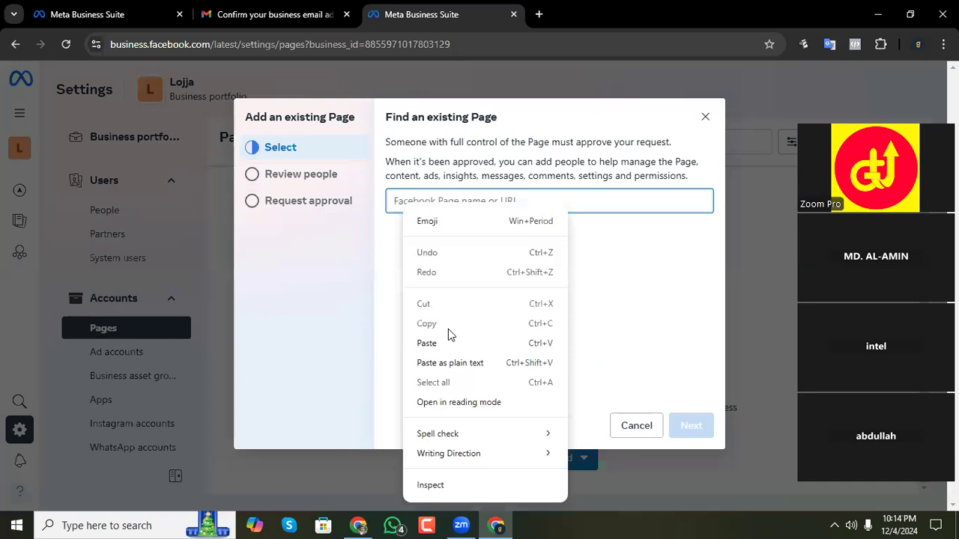
click(442, 341)
click(470, 251)
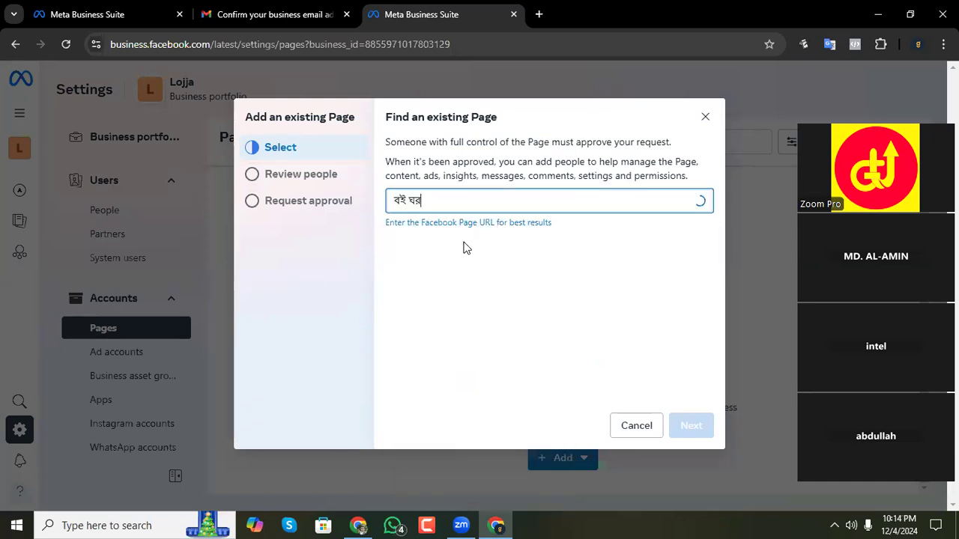
click(689, 425)
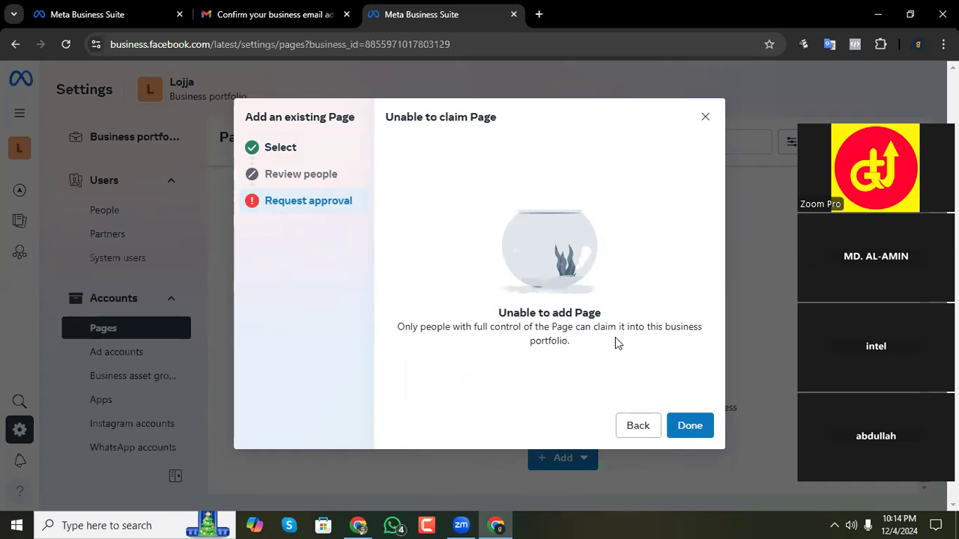
drag(591, 342, 391, 311)
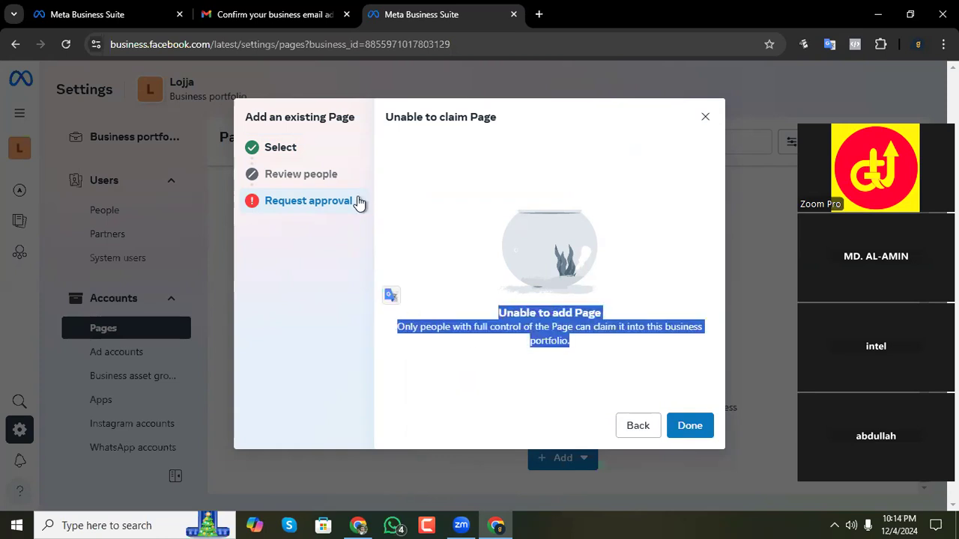
click(705, 116)
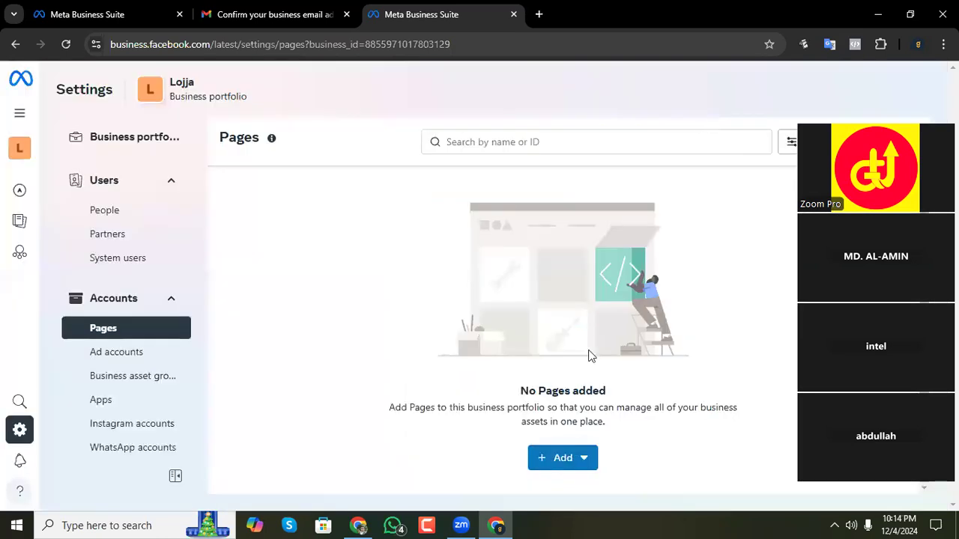
- Look over the new Page form's name, category and bio fields, close it, and open Ad accounts
click(588, 456)
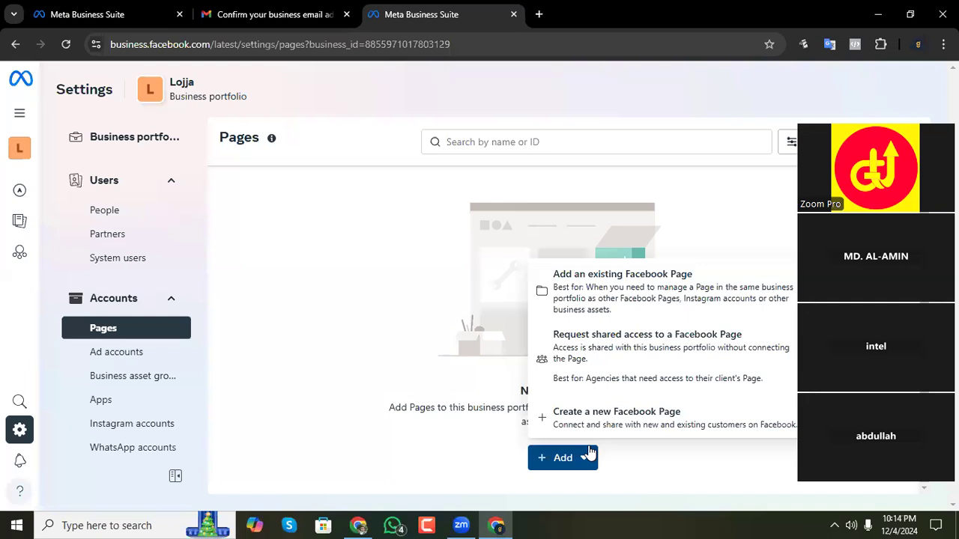
click(636, 422)
click(430, 202)
click(435, 278)
click(457, 372)
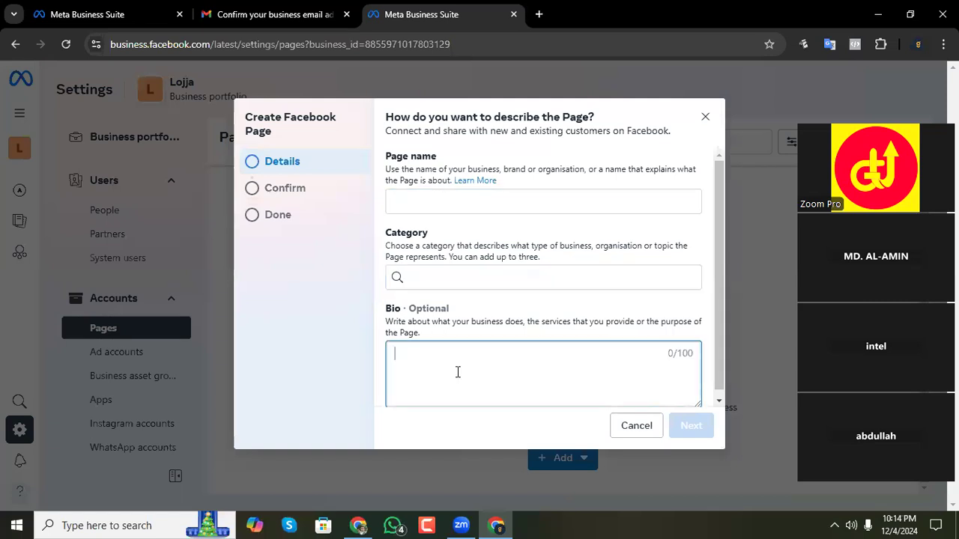
click(705, 116)
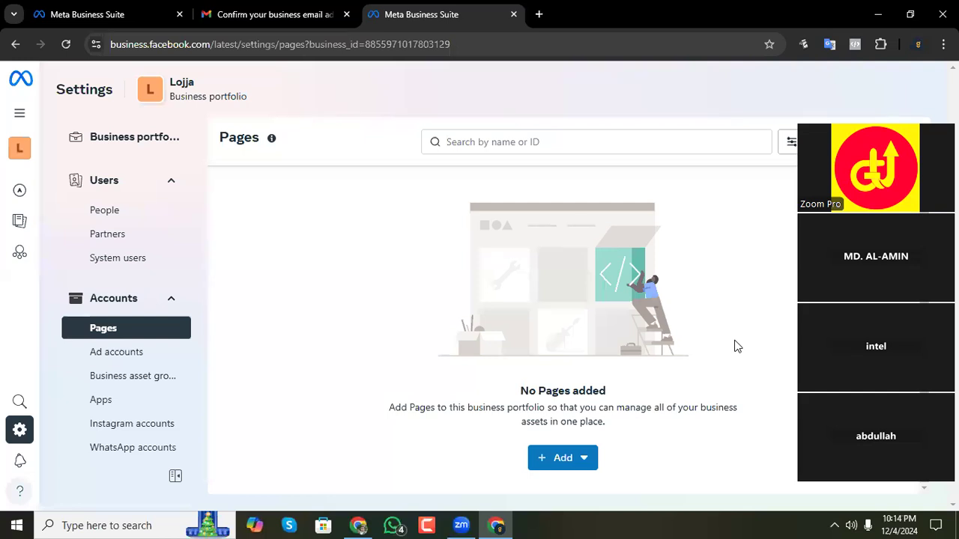
click(120, 356)
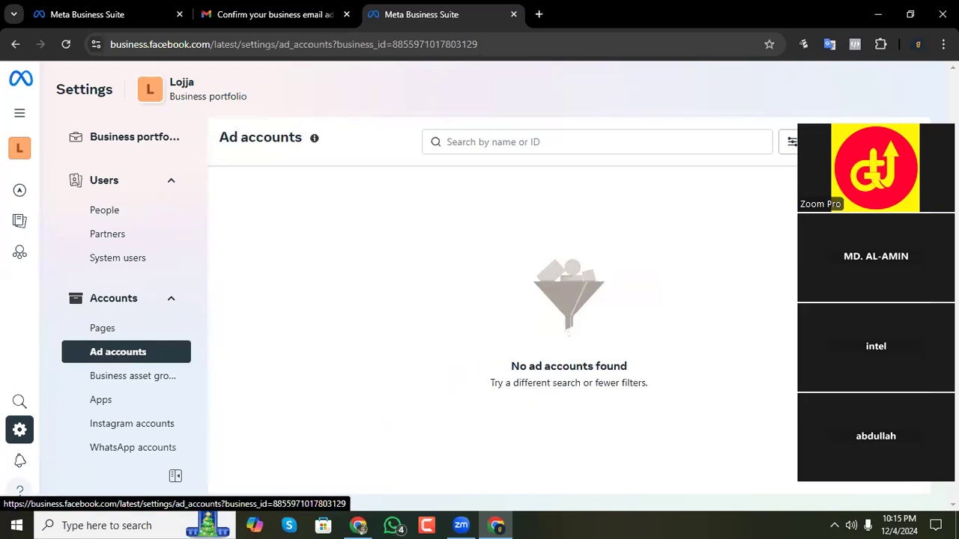
- Bring up the create, claim or share ad account options, closing and reopening the dialog
click(883, 141)
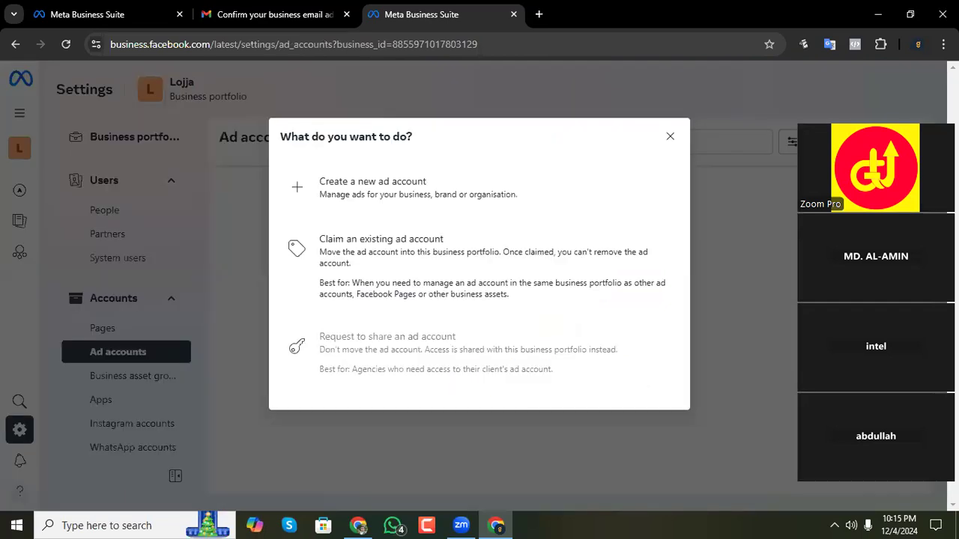
click(669, 137)
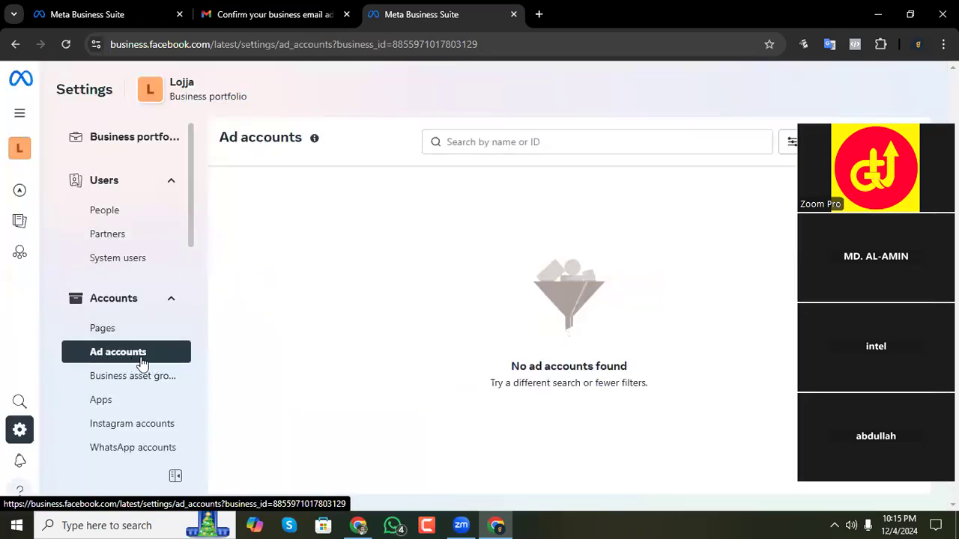
click(824, 141)
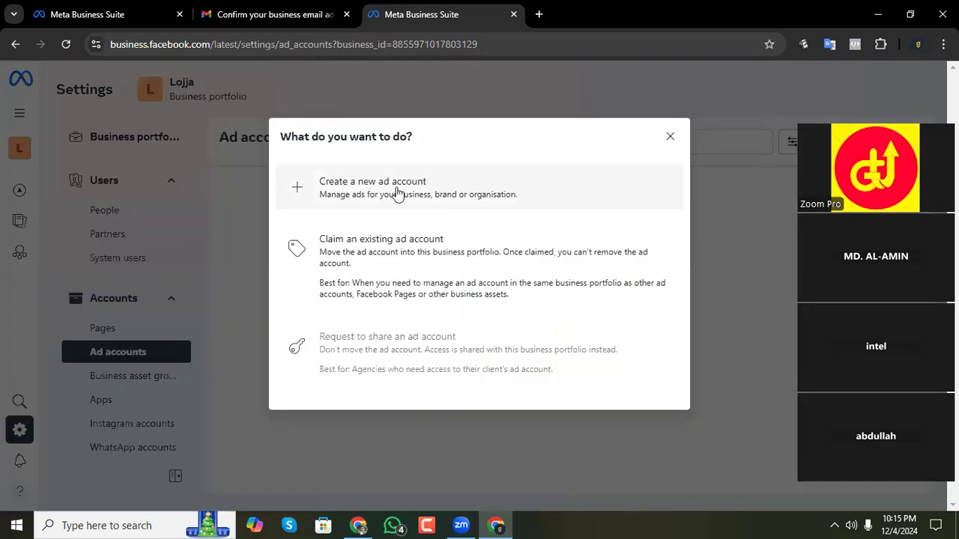
- Create the ad account 'Lojja Ad' in US Dollars for my business, accepting the terms
click(349, 196)
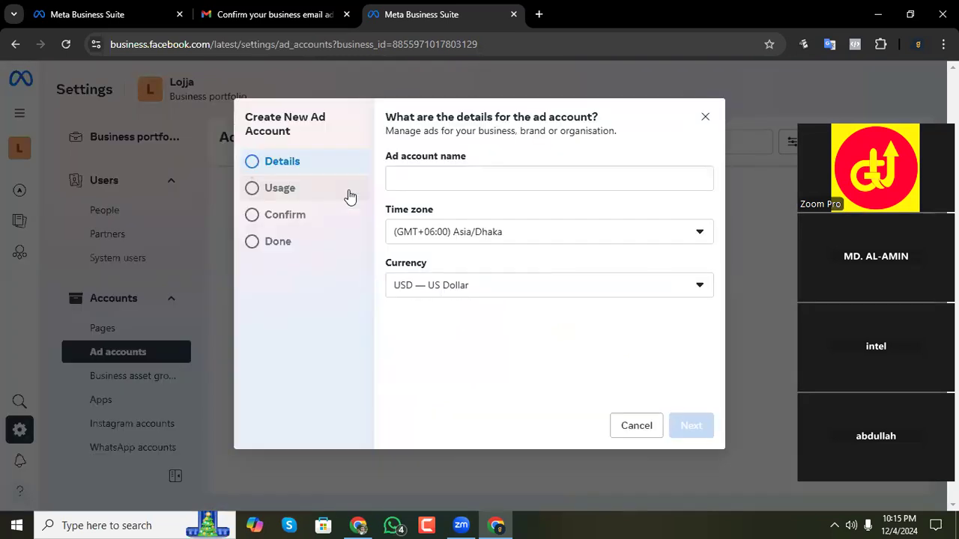
click(413, 178)
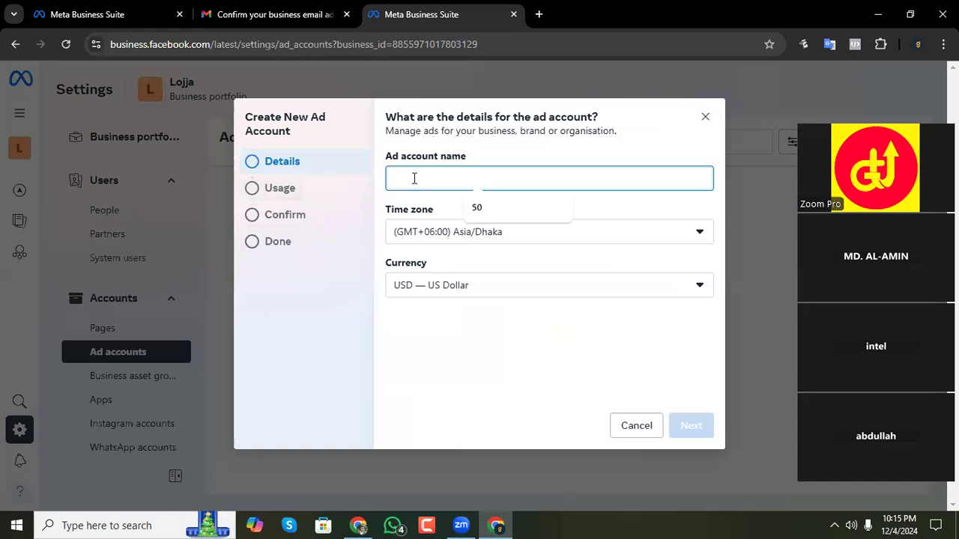
text(Lojja Ad)
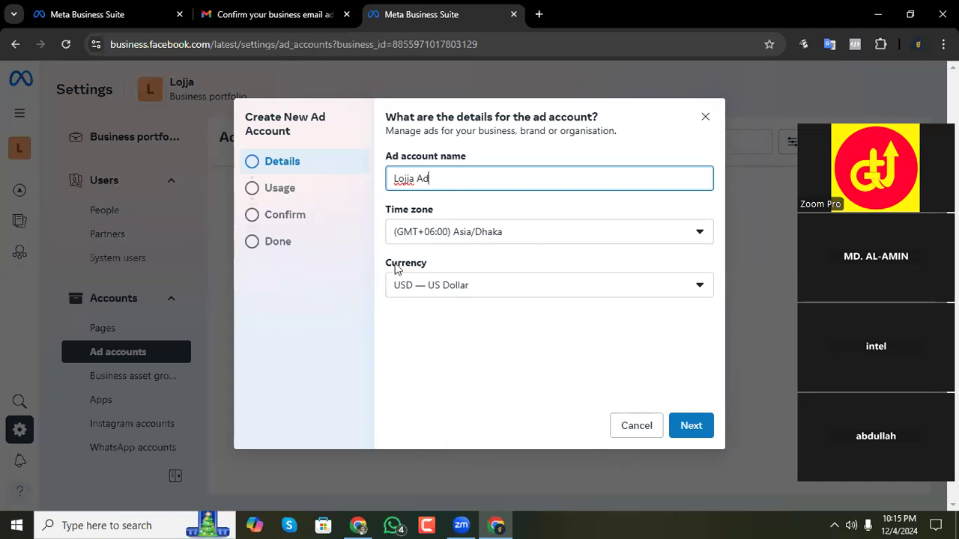
click(505, 290)
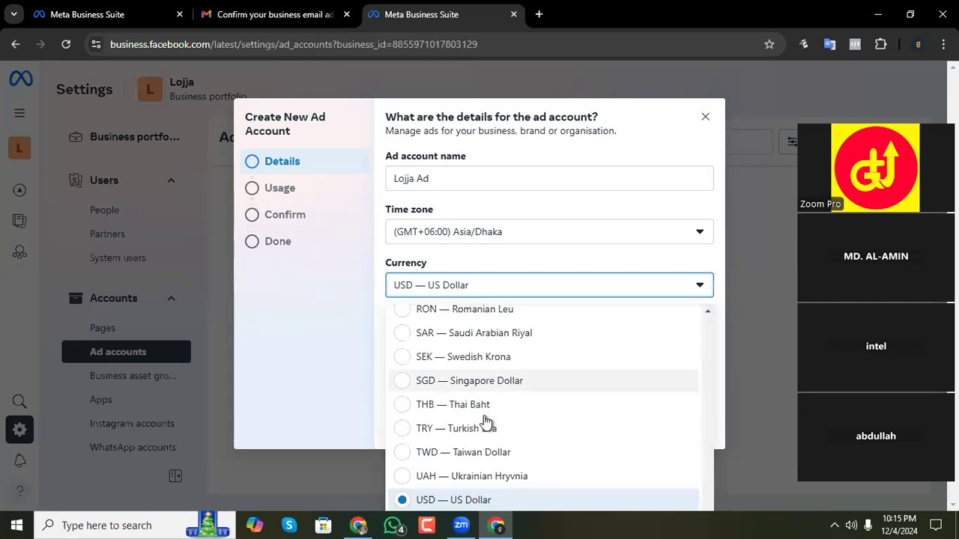
click(370, 299)
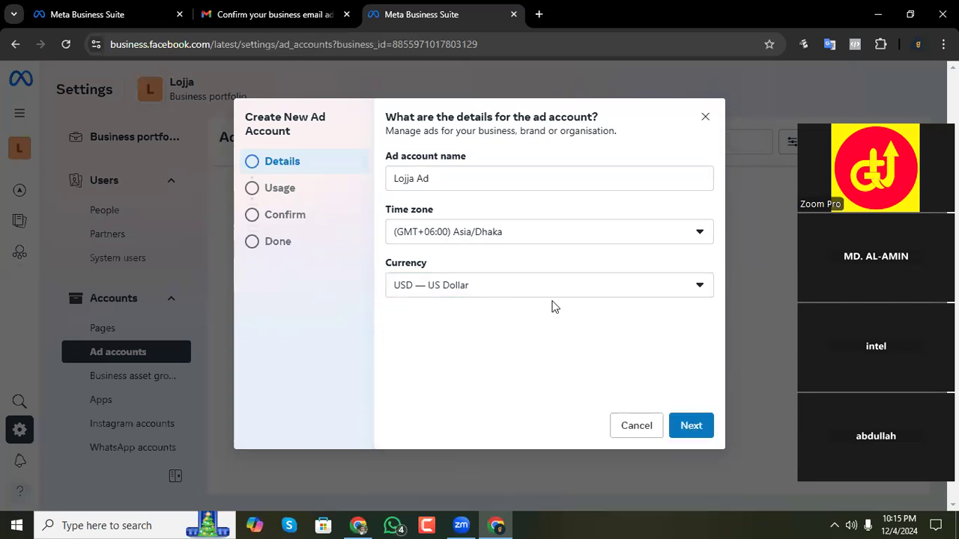
click(694, 434)
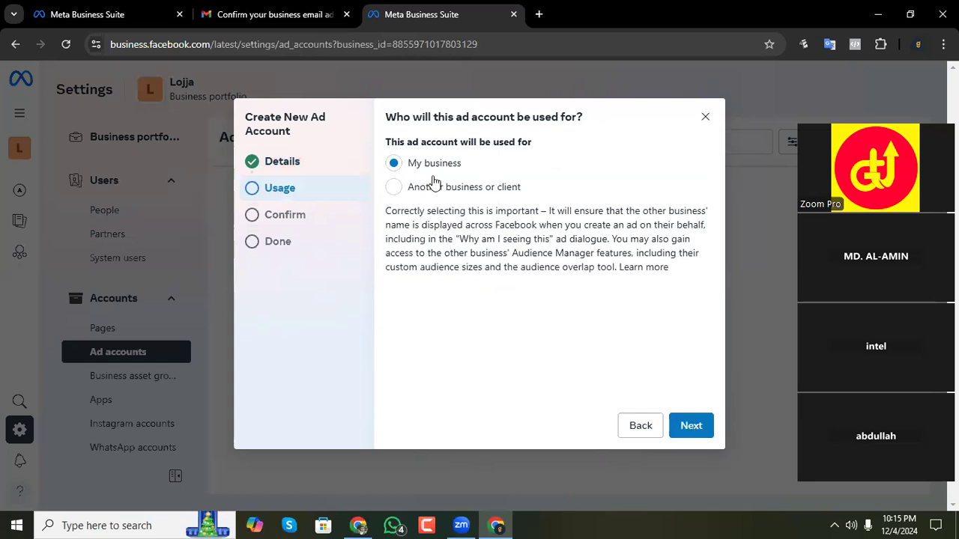
click(691, 427)
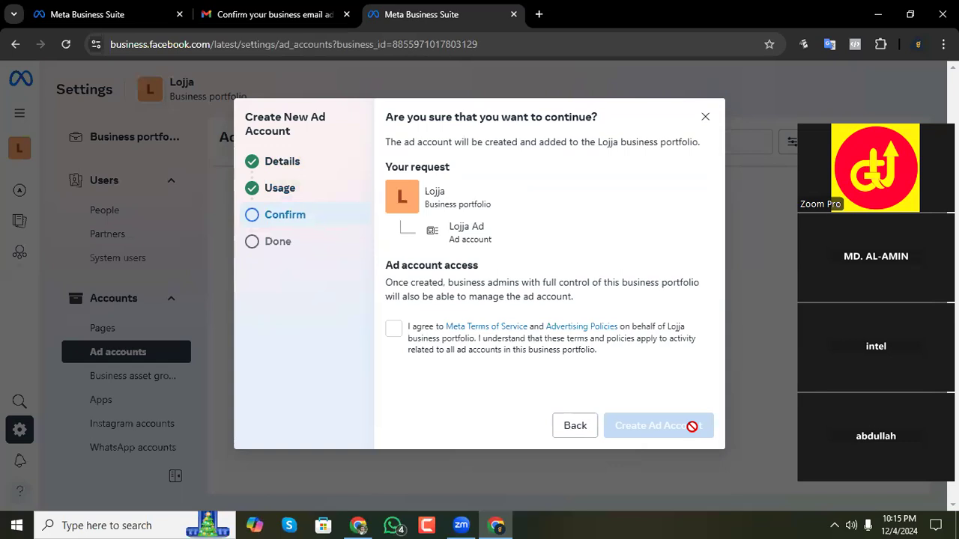
click(394, 330)
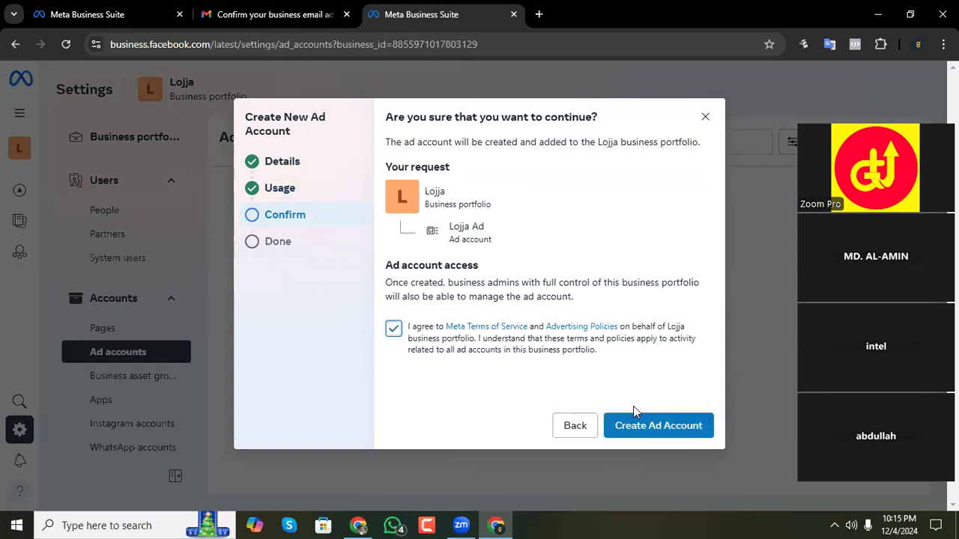
click(656, 425)
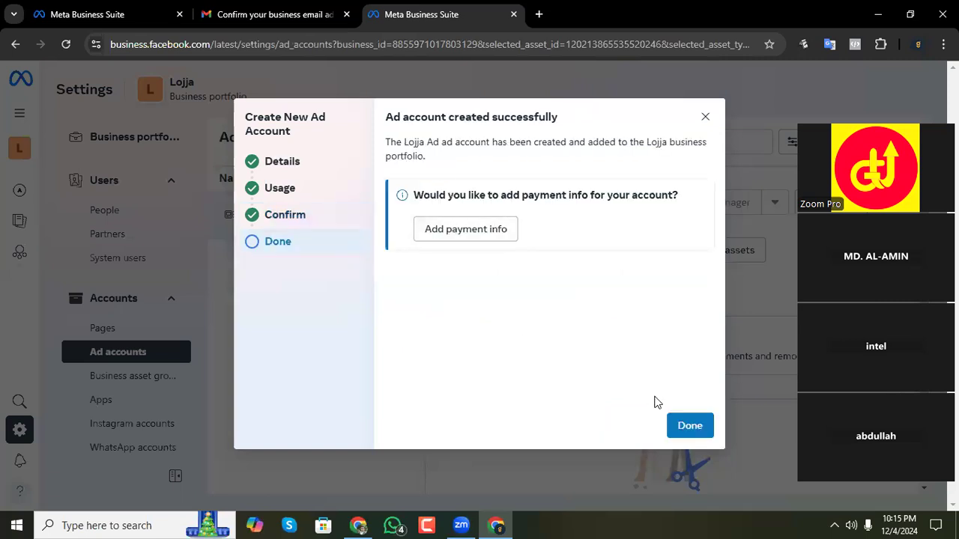
- Assign the one available person to Lojja Ad with Manage ad accounts full control
click(689, 426)
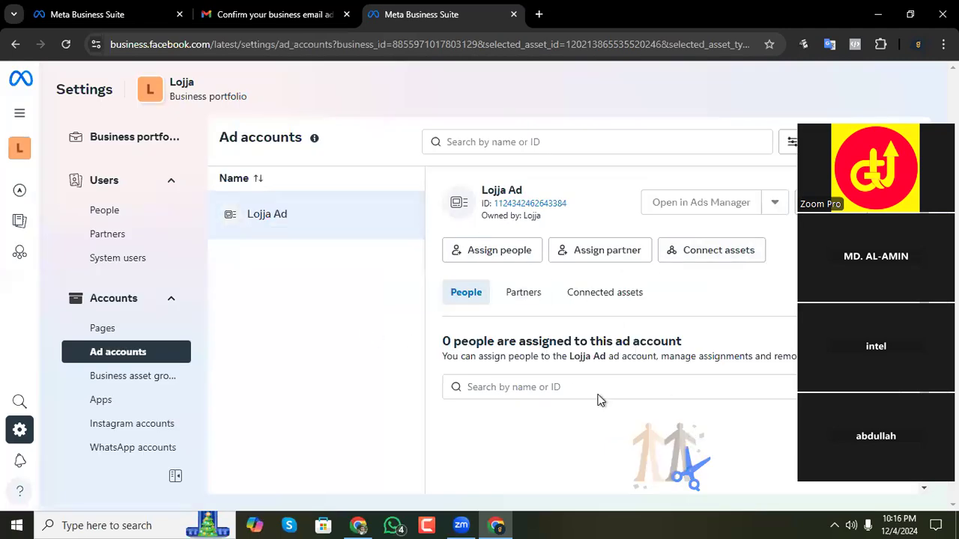
click(496, 259)
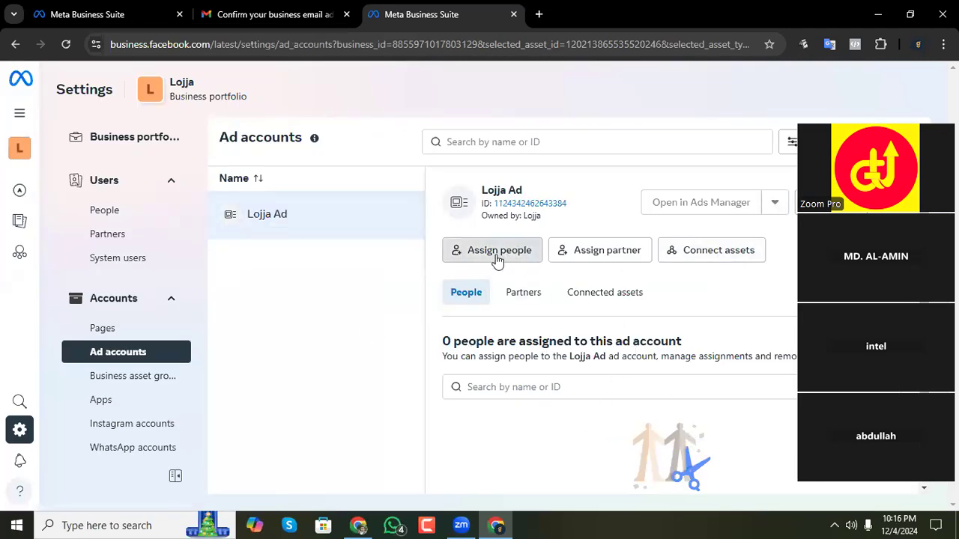
click(251, 230)
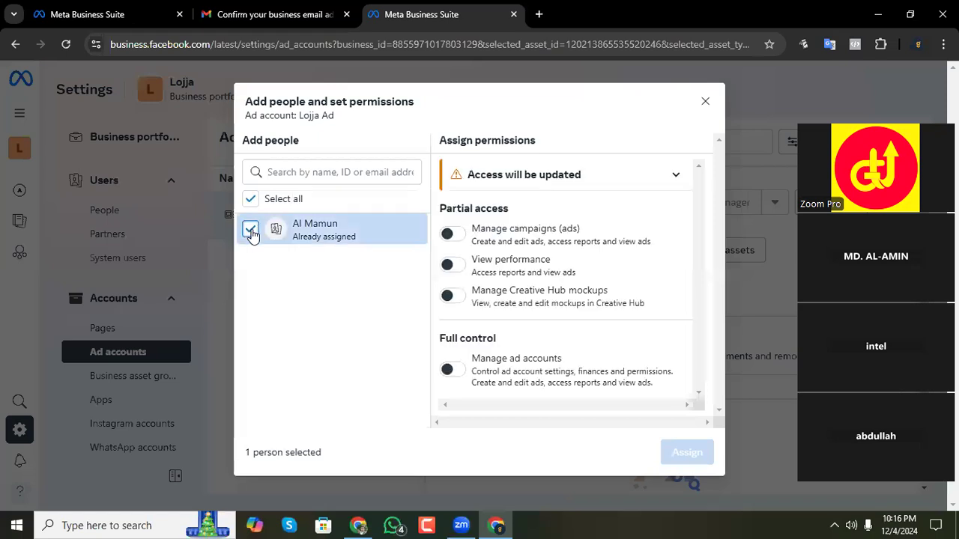
click(449, 369)
click(681, 451)
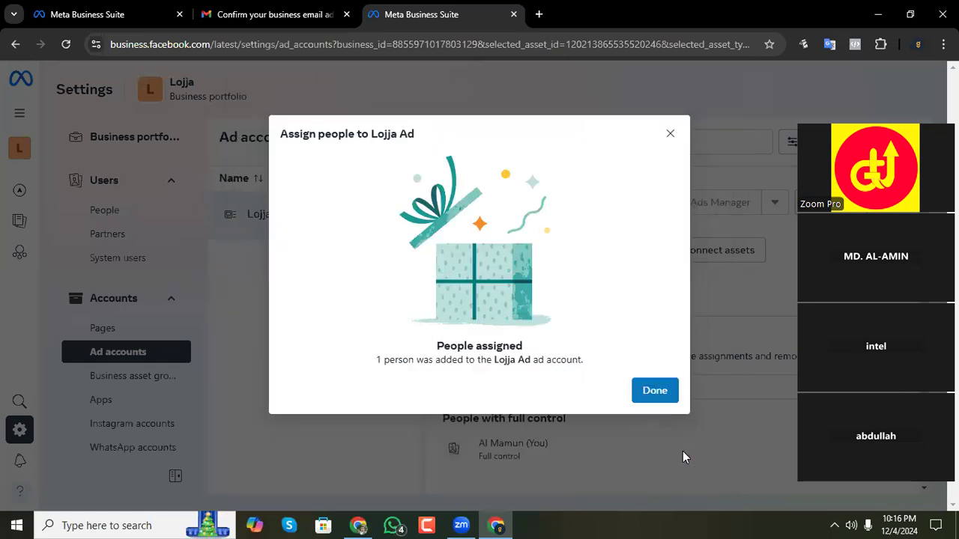
click(655, 389)
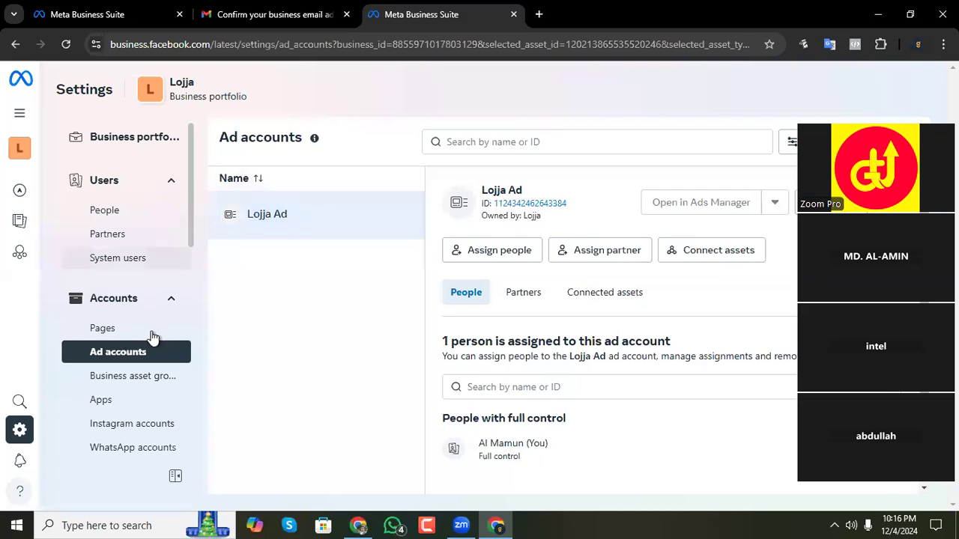
- Expand and collapse the Data sources section, then expand Brand safety in the settings sidebar
scroll(164, 270, down, 2)
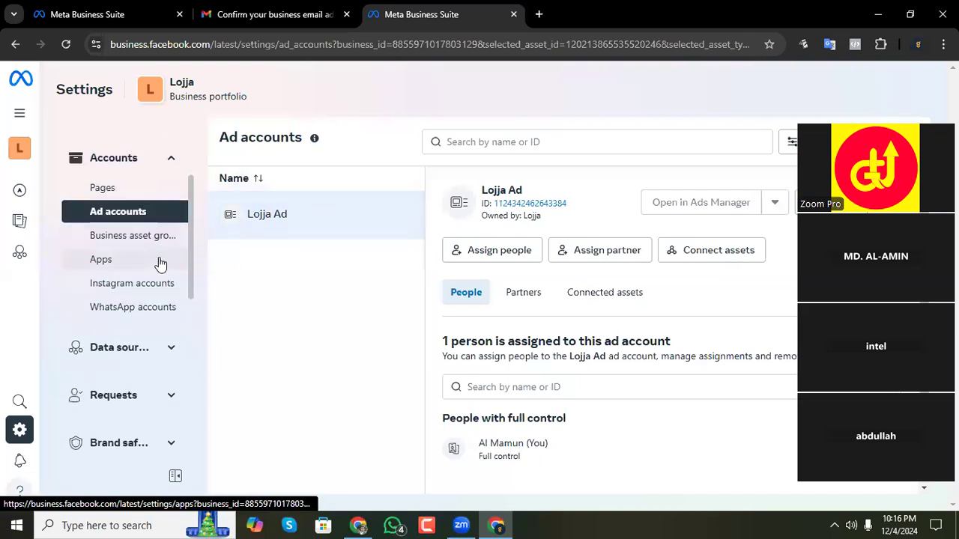
scroll(159, 262, down, 5)
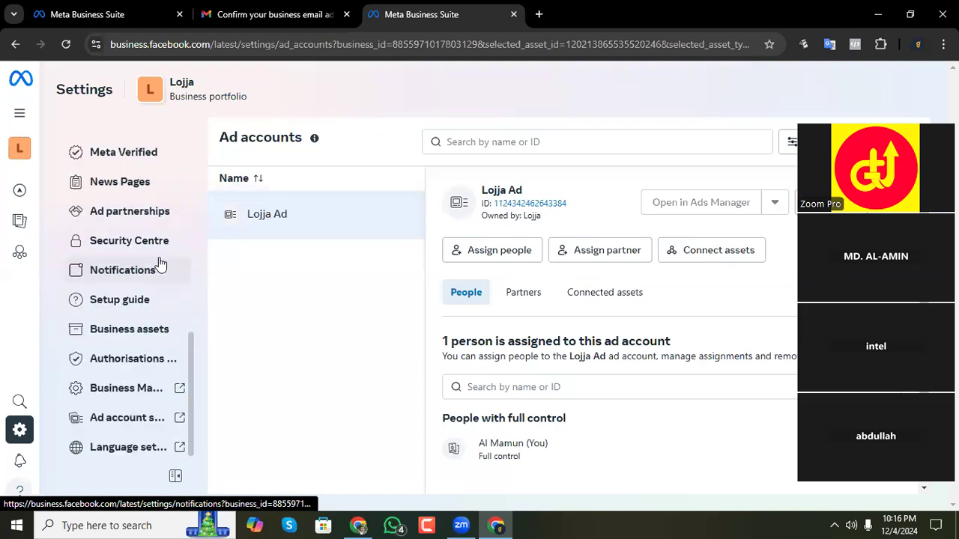
scroll(159, 263, up, 1)
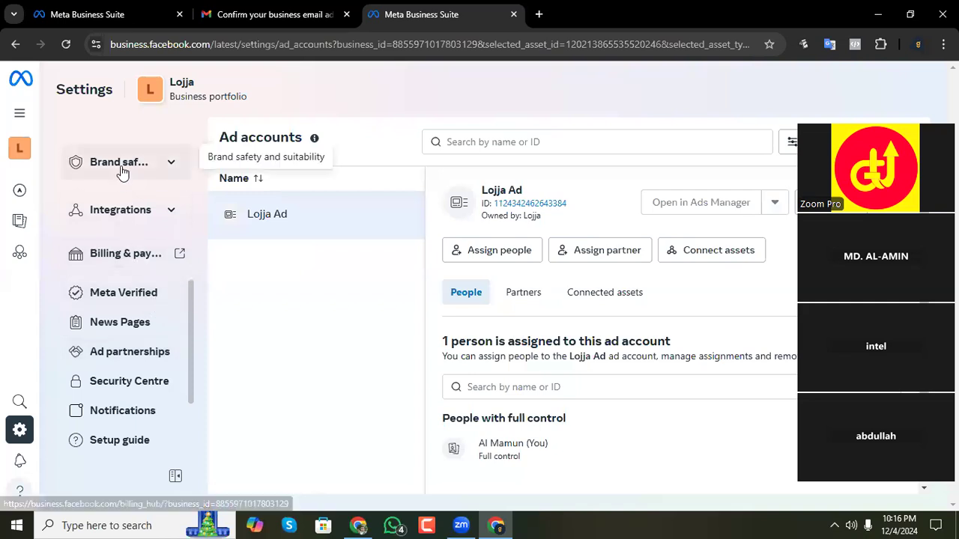
scroll(124, 330, down, 3)
scroll(142, 307, up, 6)
scroll(138, 288, down, 1)
scroll(138, 288, down, 2)
click(150, 203)
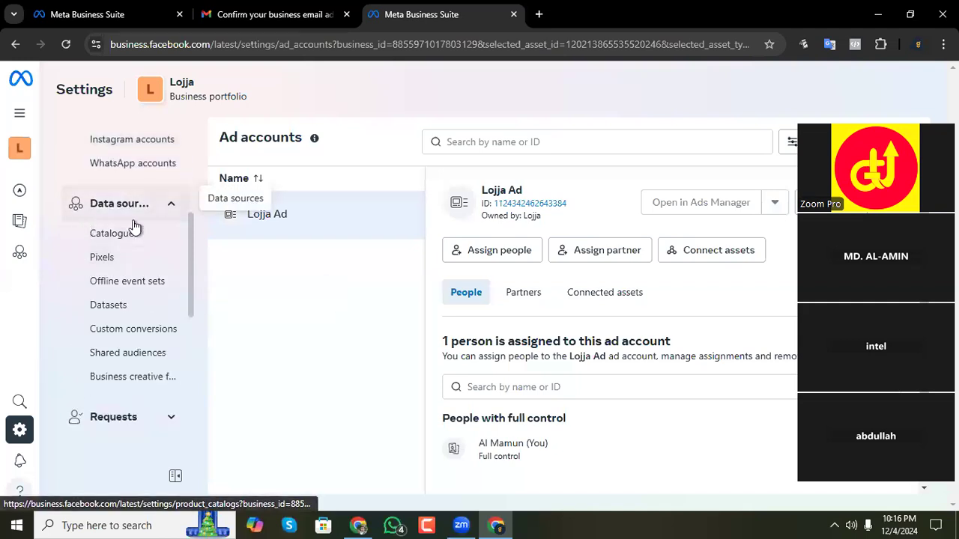
click(175, 209)
click(126, 301)
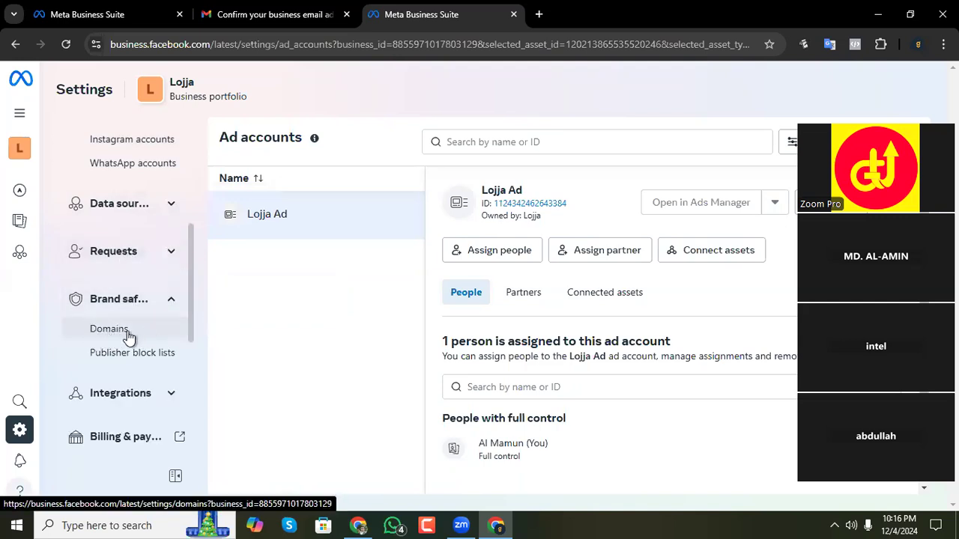
- Open the Instagram accounts settings page under Accounts
scroll(180, 240, up, 2)
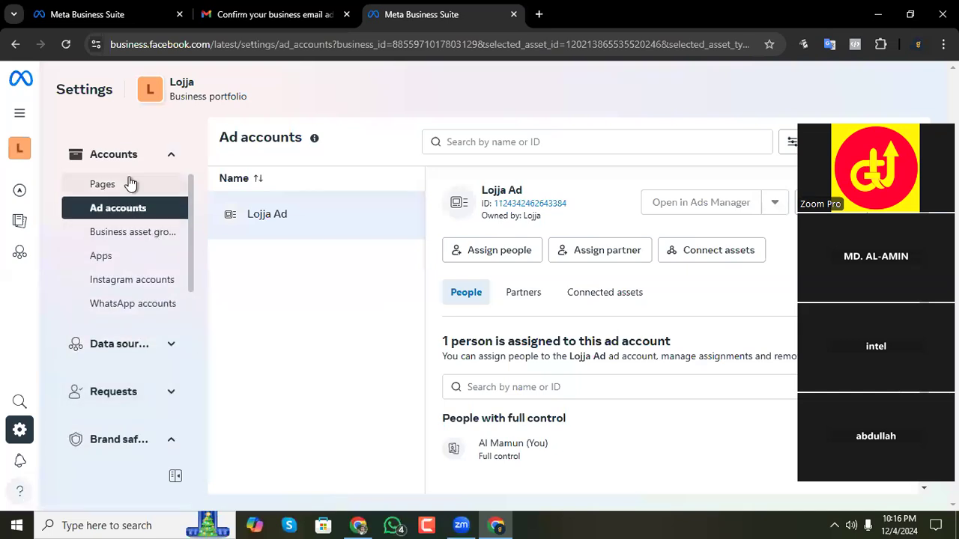
scroll(142, 184, up, 2)
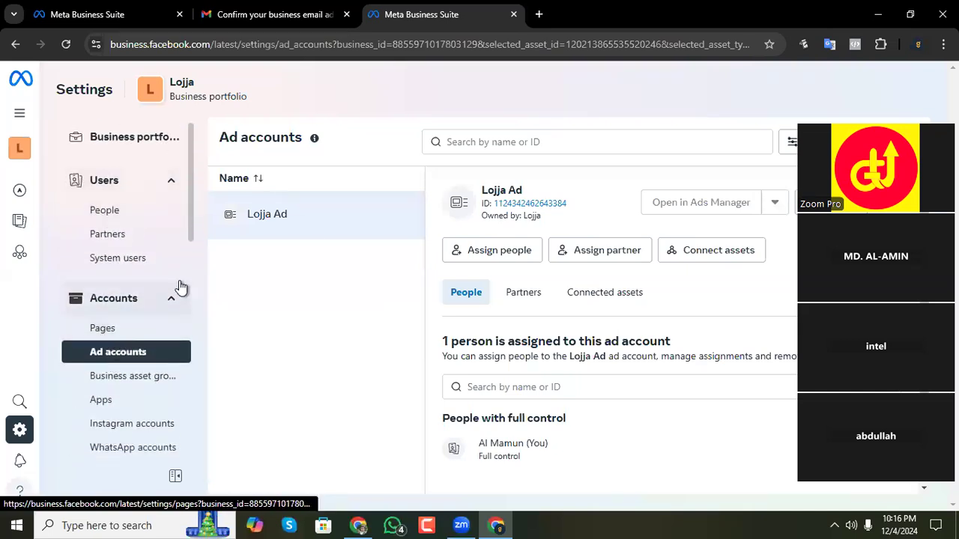
scroll(180, 286, down, 2)
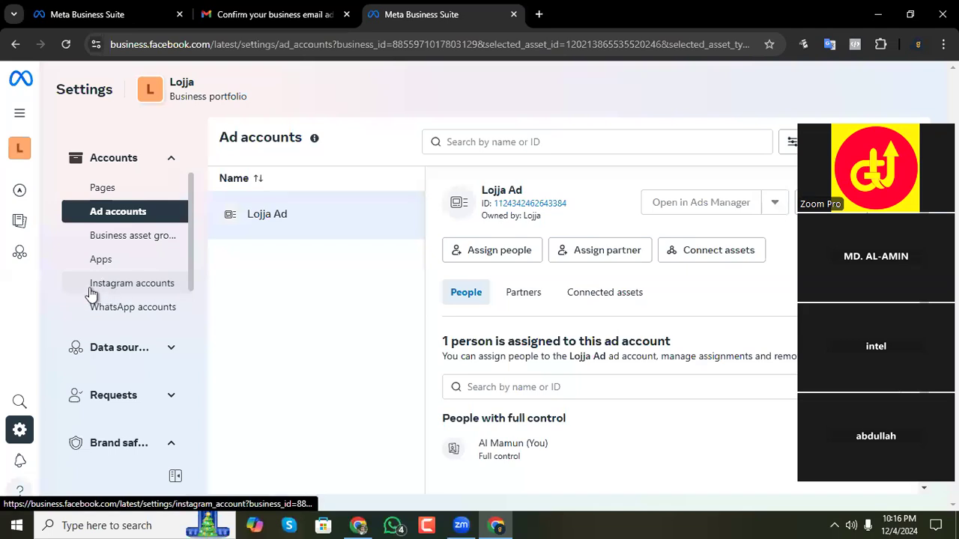
click(131, 292)
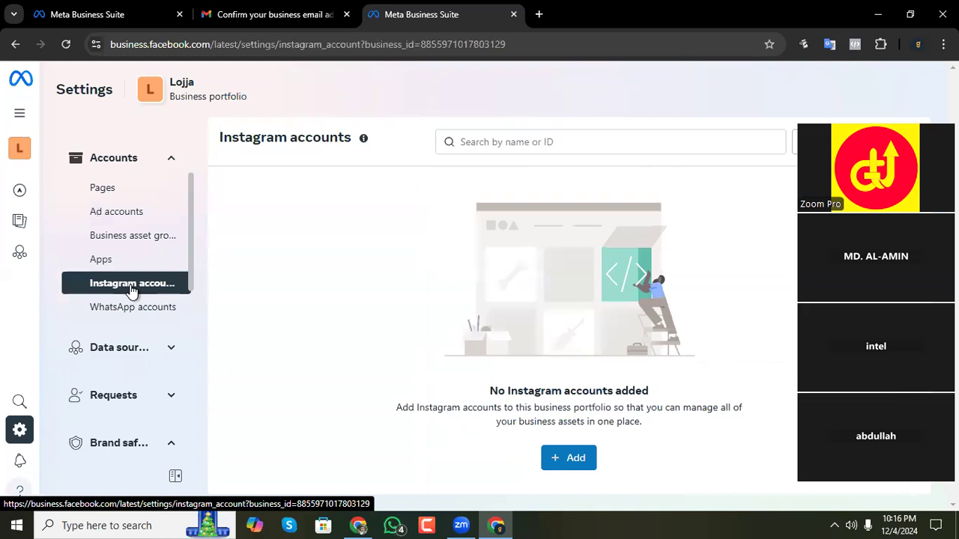
- Cancel the Claim an Instagram account dialog and switch to WhatsApp accounts settings
click(555, 460)
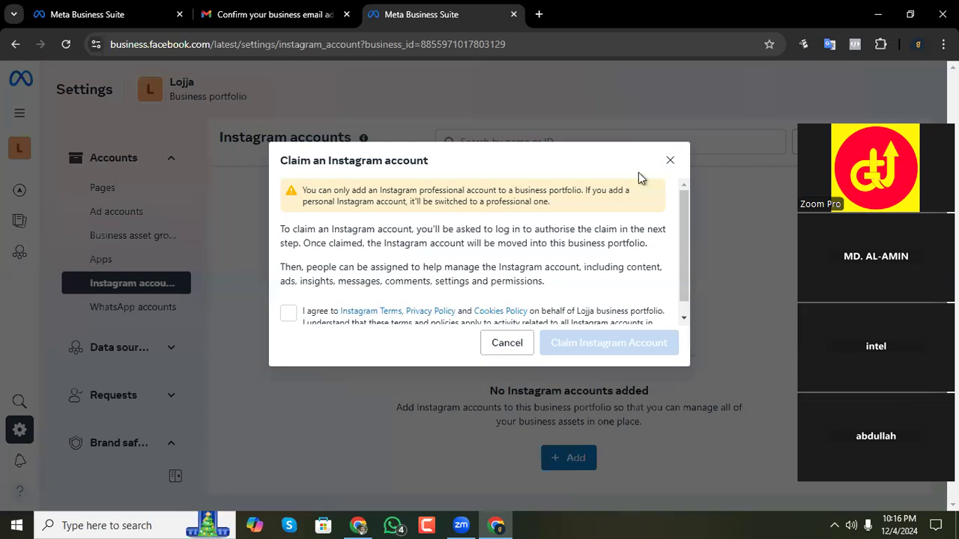
click(670, 161)
mouse_move(122, 327)
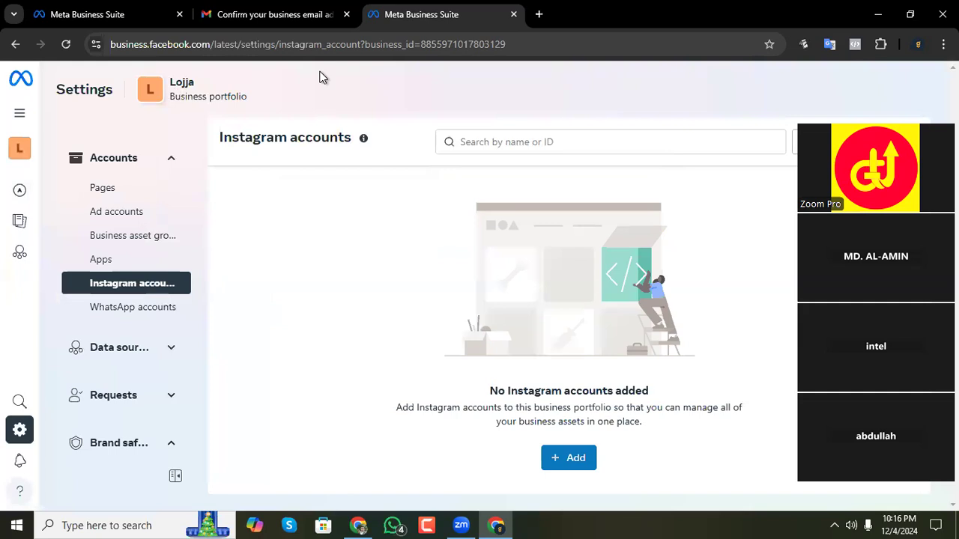
click(132, 313)
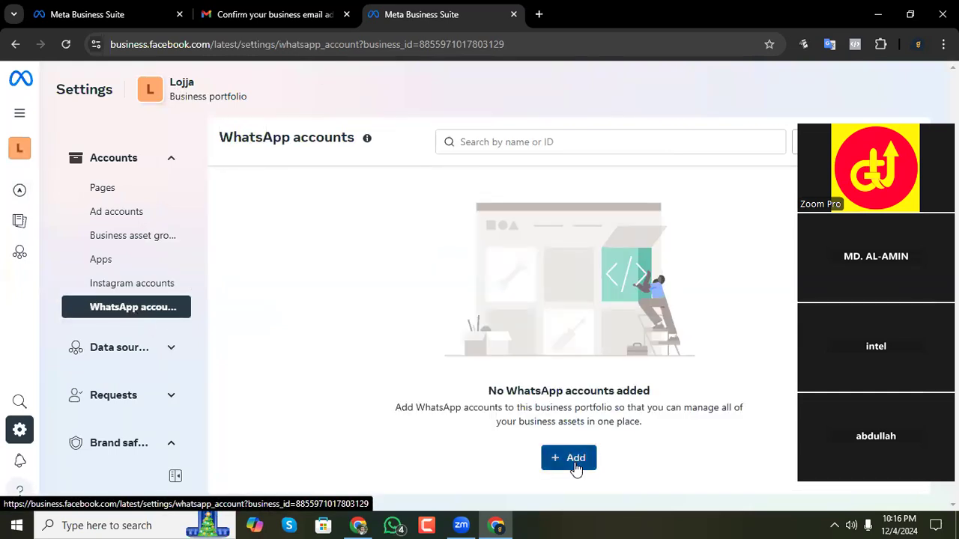
- Start linking a WhatsApp Business account and set the country code to Bangladesh +880
click(575, 466)
click(496, 234)
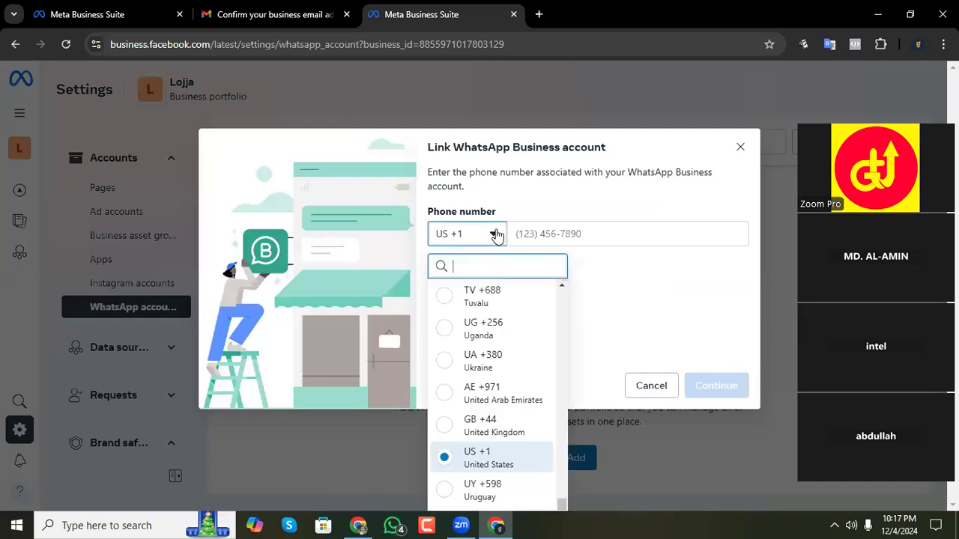
scroll(495, 357, down, 3)
scroll(493, 359, down, 1)
scroll(493, 360, up, 15)
scroll(493, 360, up, 10)
scroll(493, 360, down, 2)
scroll(493, 360, down, 4)
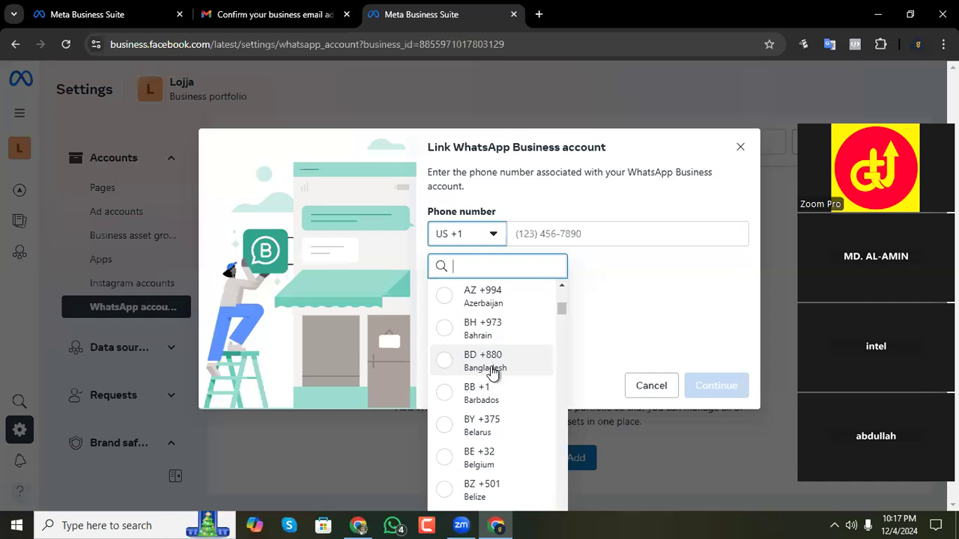
click(493, 367)
- Enter the business phone number and submit it to request a verification code
click(533, 233)
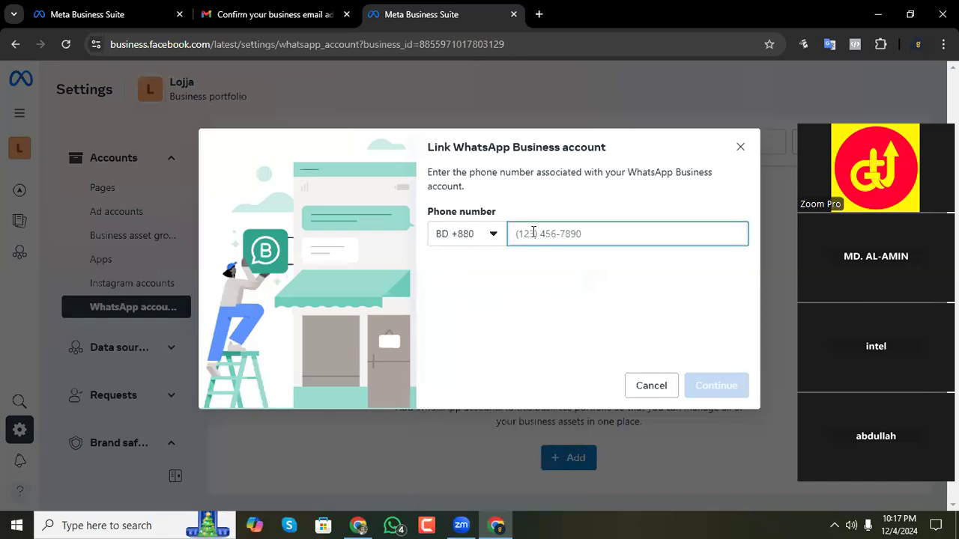
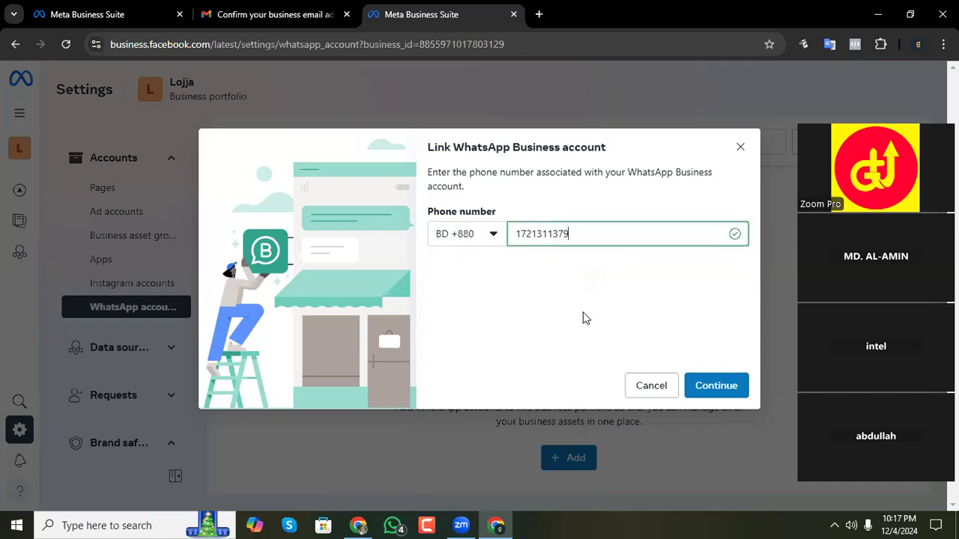
click(727, 390)
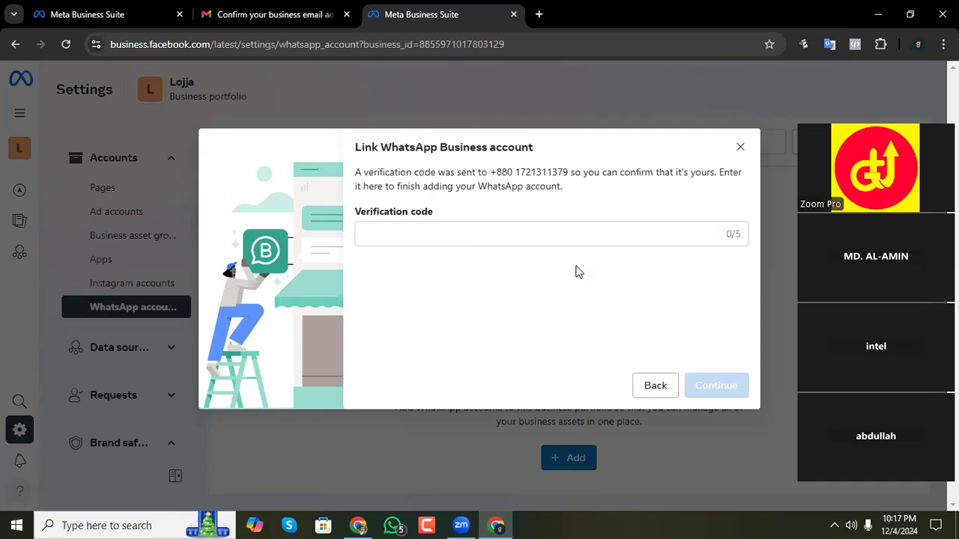
- Enter the 5-digit verification code, submit it, and dismiss the linked-to-another-business error
key(Tab)
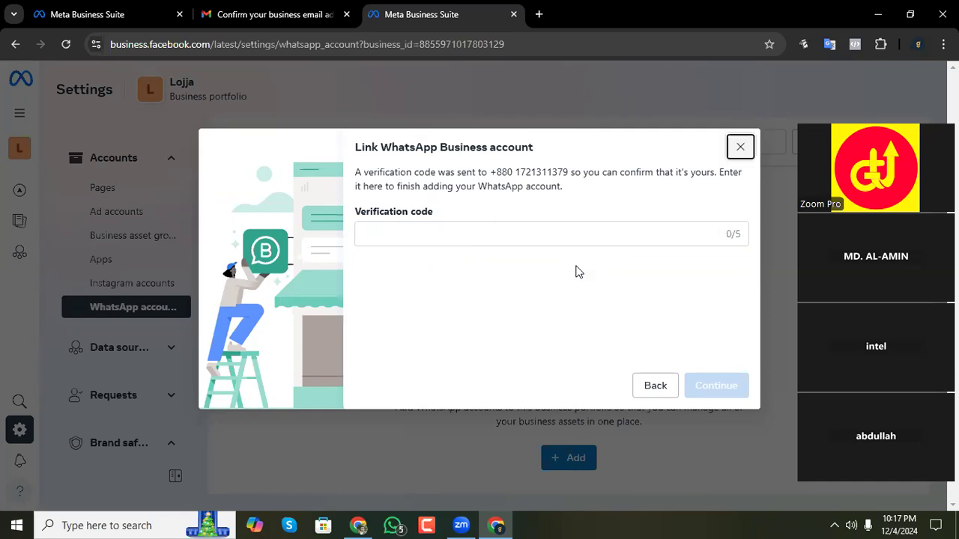
click(513, 236)
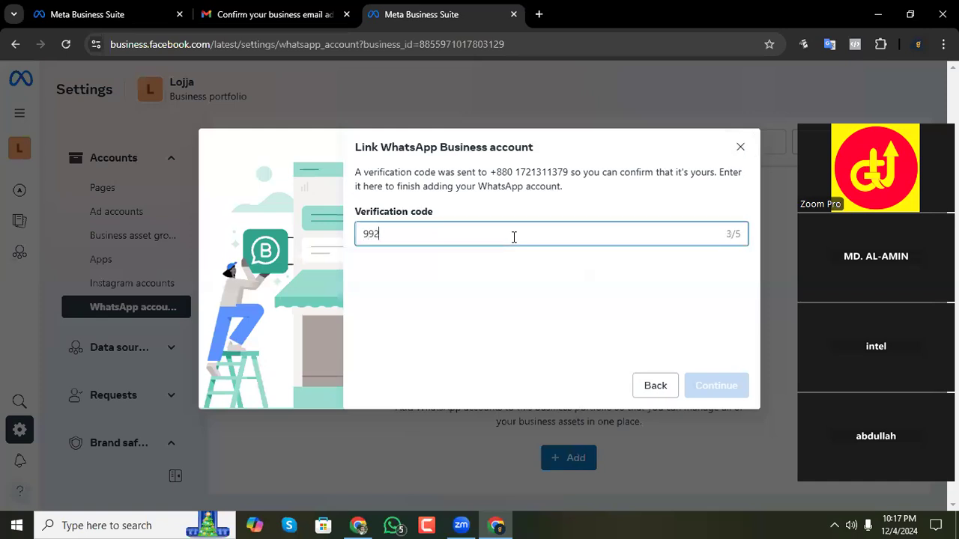
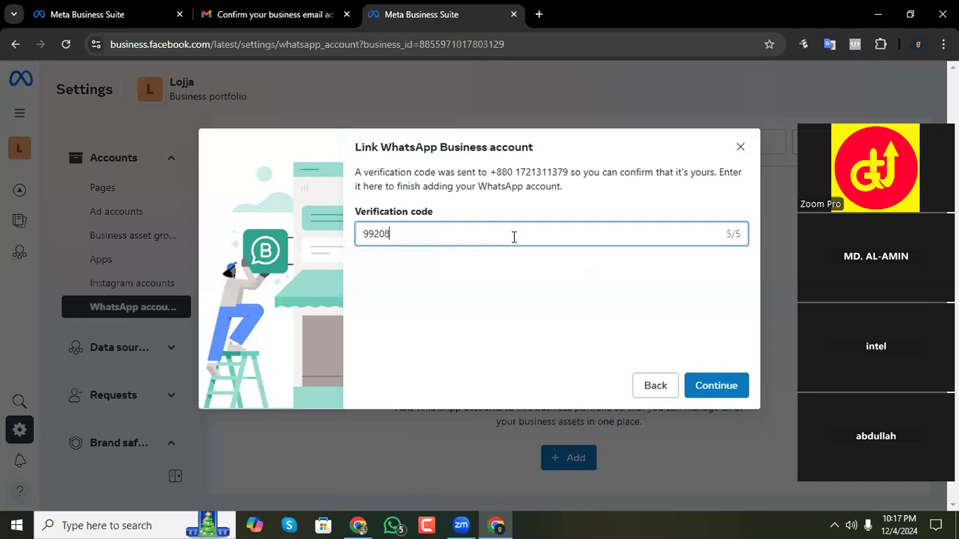
click(734, 388)
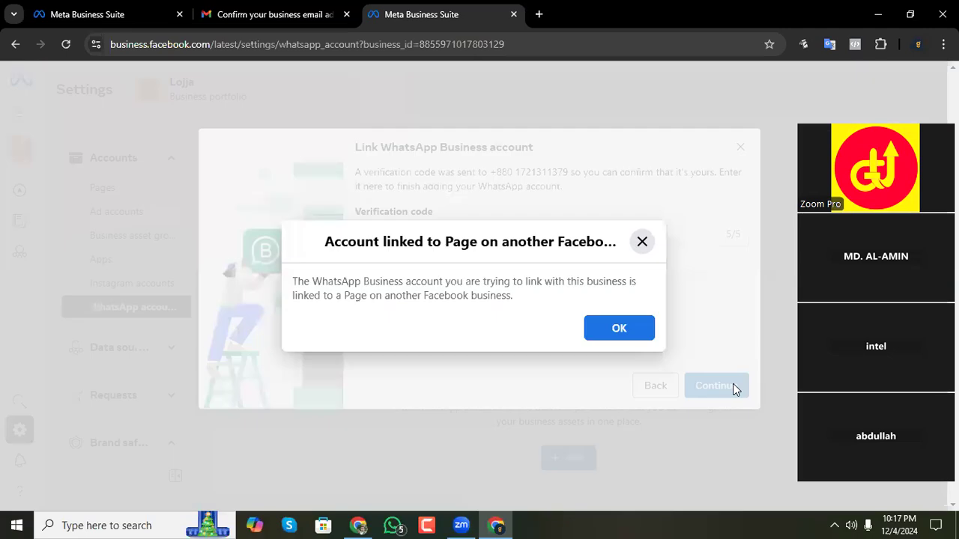
click(630, 337)
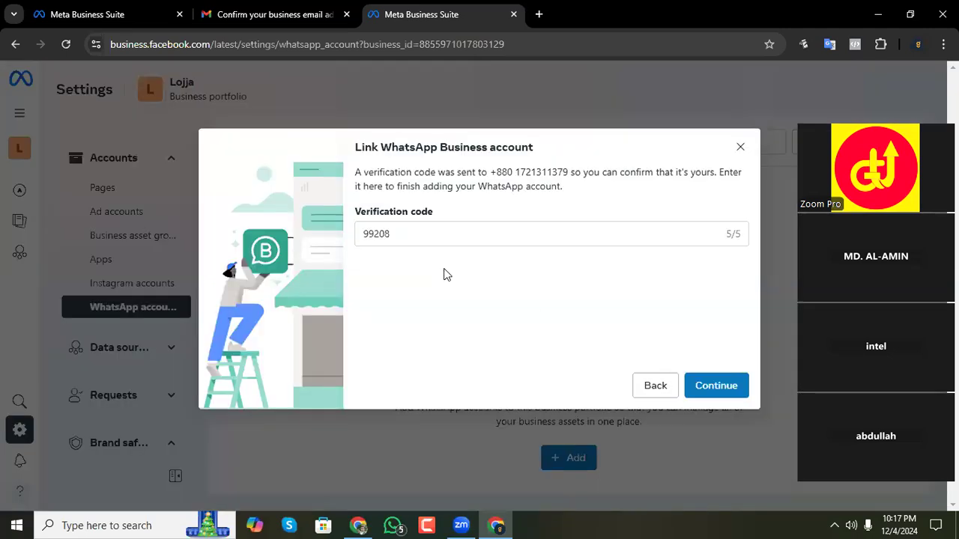
- Resubmit the code twice, dismiss the 'Verification code not sent' errors, and abandon linking
click(418, 234)
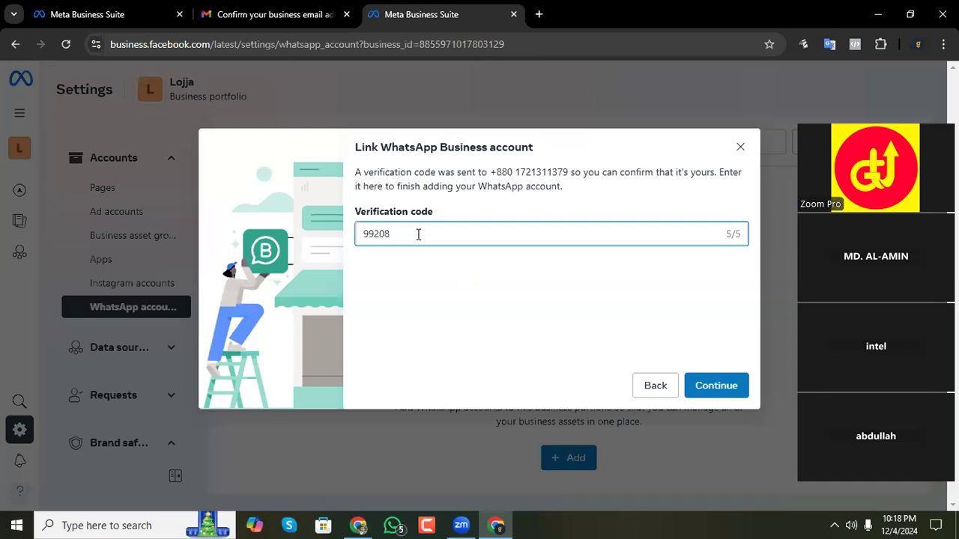
click(728, 390)
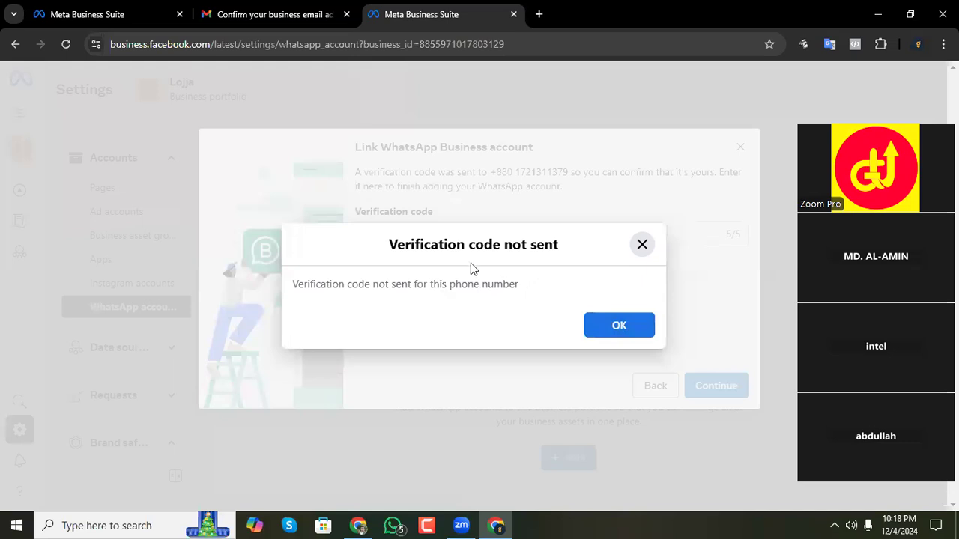
click(626, 334)
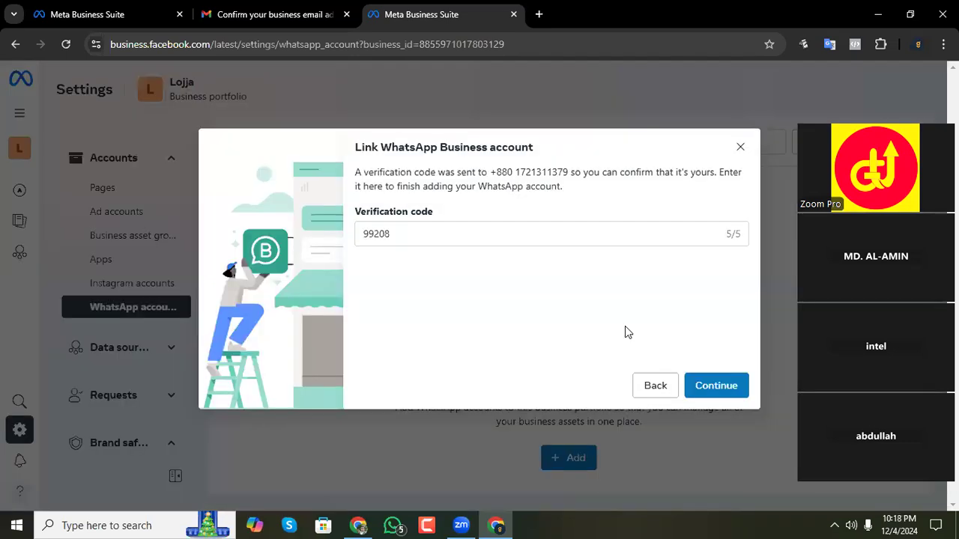
click(431, 239)
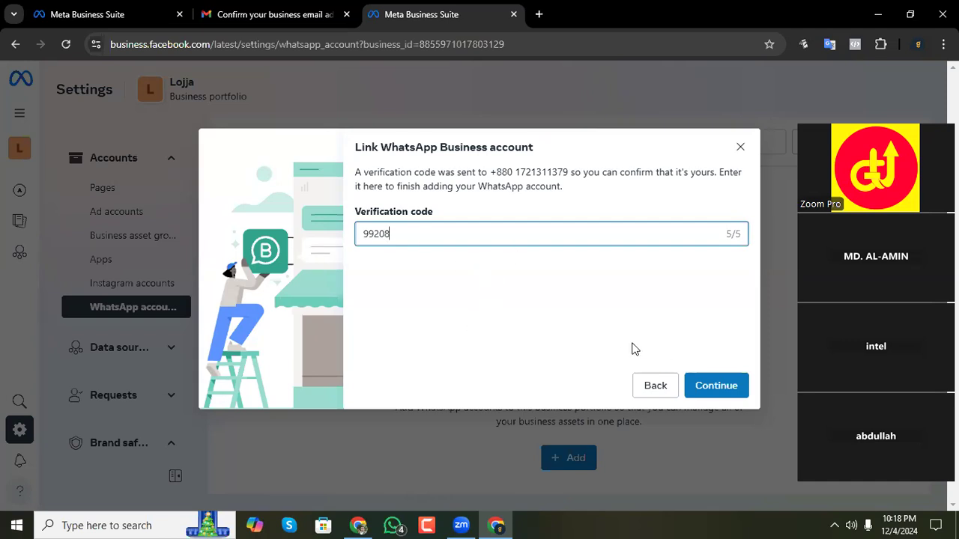
click(724, 394)
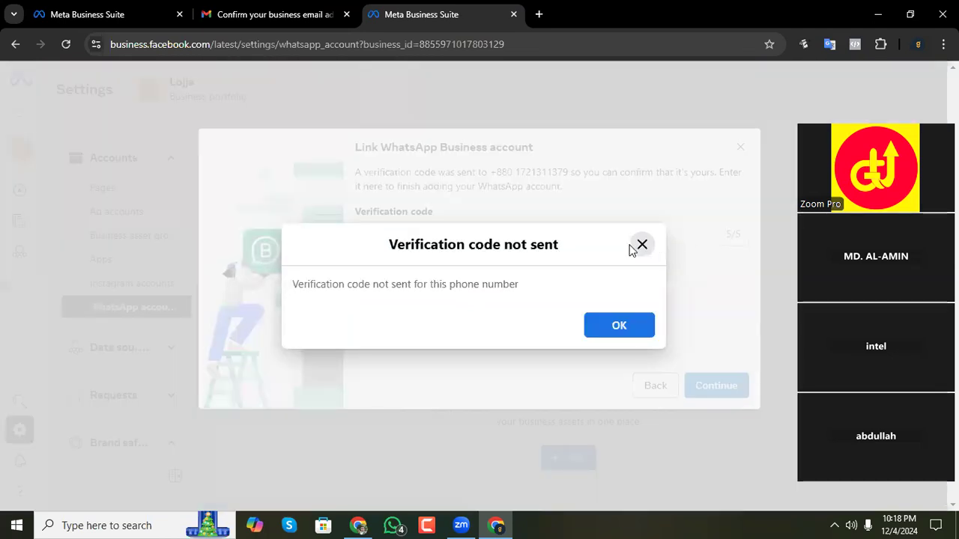
click(644, 245)
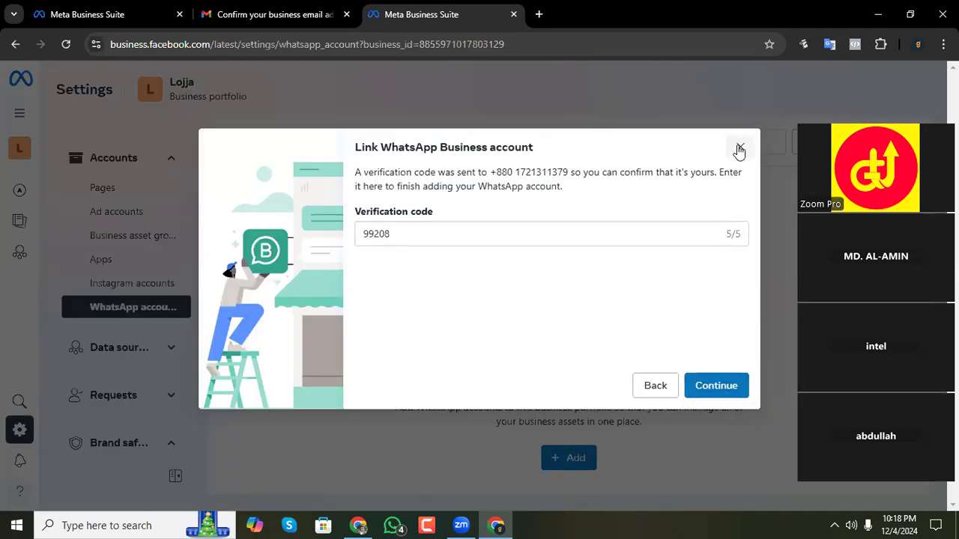
click(741, 147)
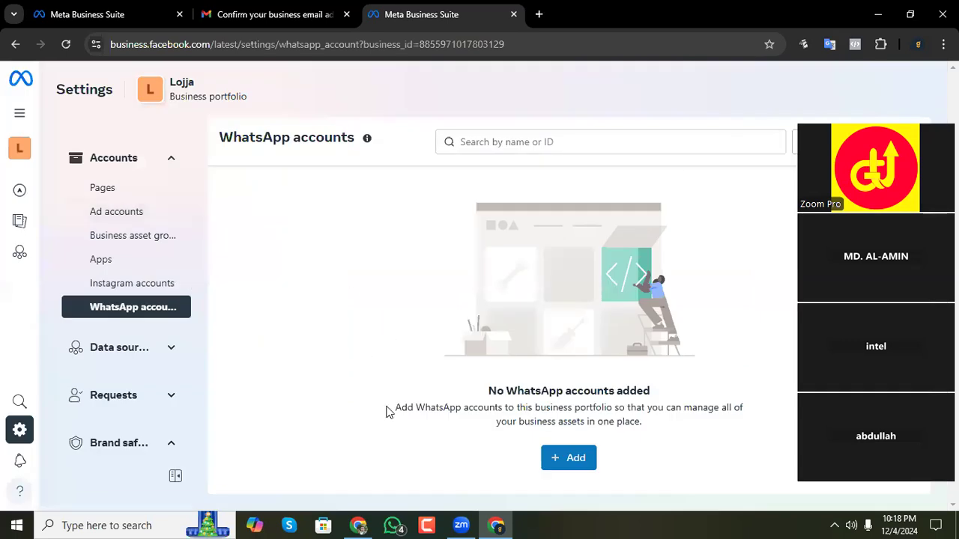
- Open the People settings page from the sidebar
click(147, 352)
click(145, 353)
scroll(112, 367, down, 4)
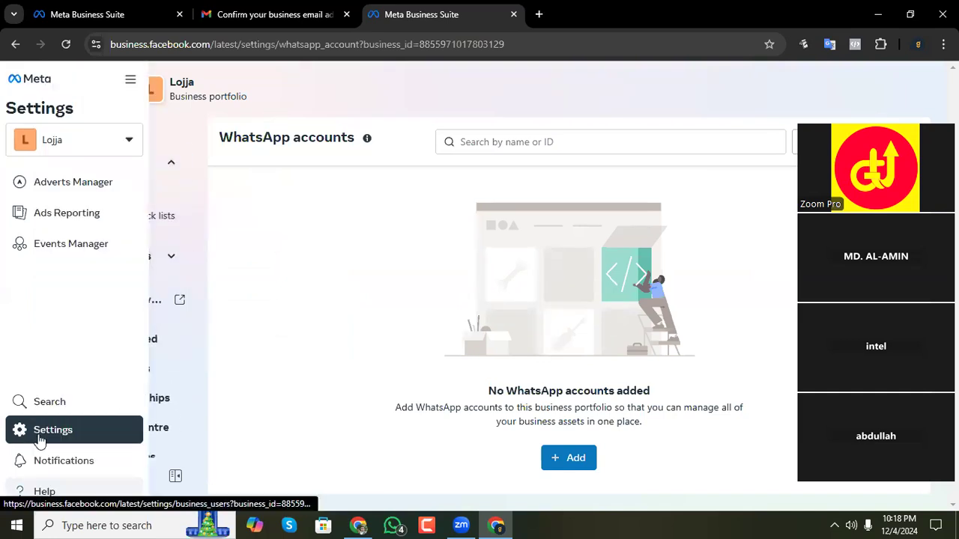
click(39, 435)
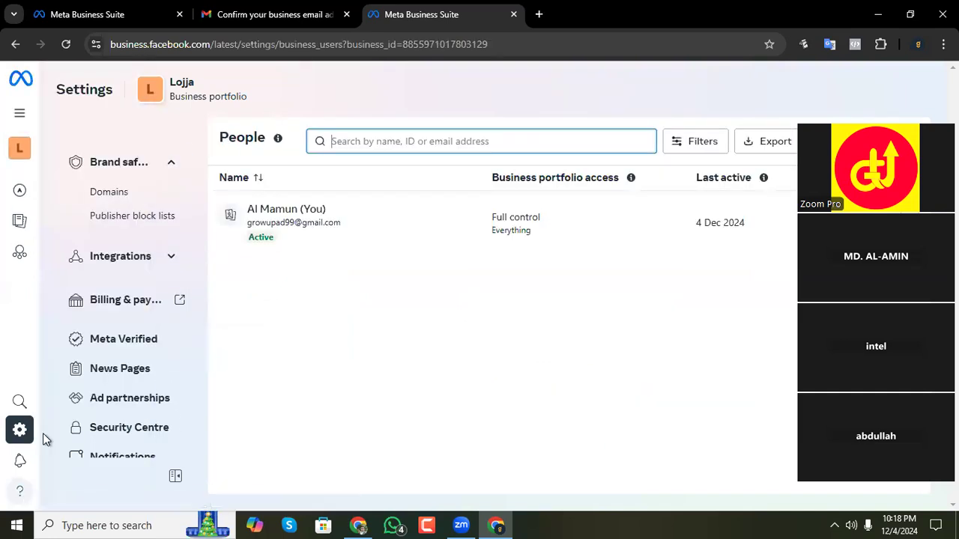
- Choose Business Manager settings and confirm opening the classic settings in a new tab
scroll(159, 320, down, 3)
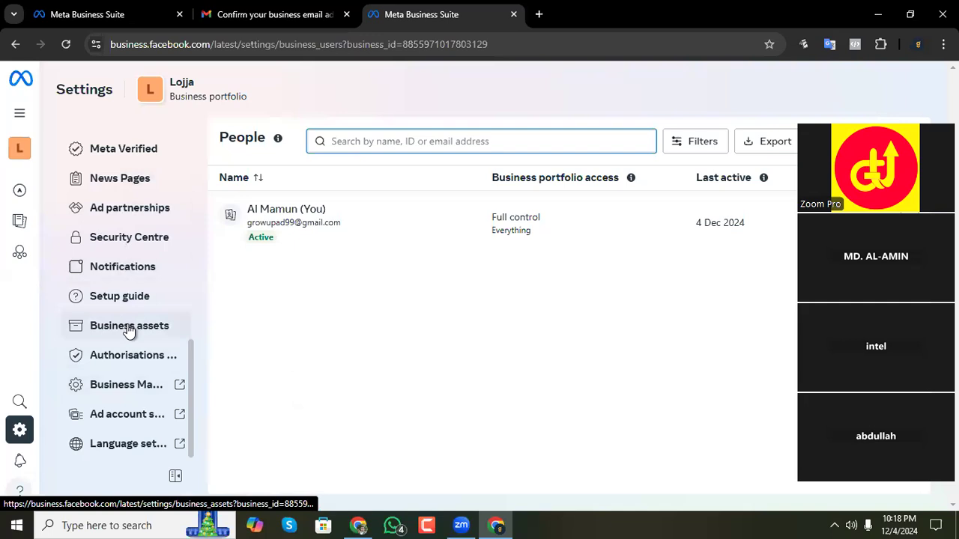
click(116, 385)
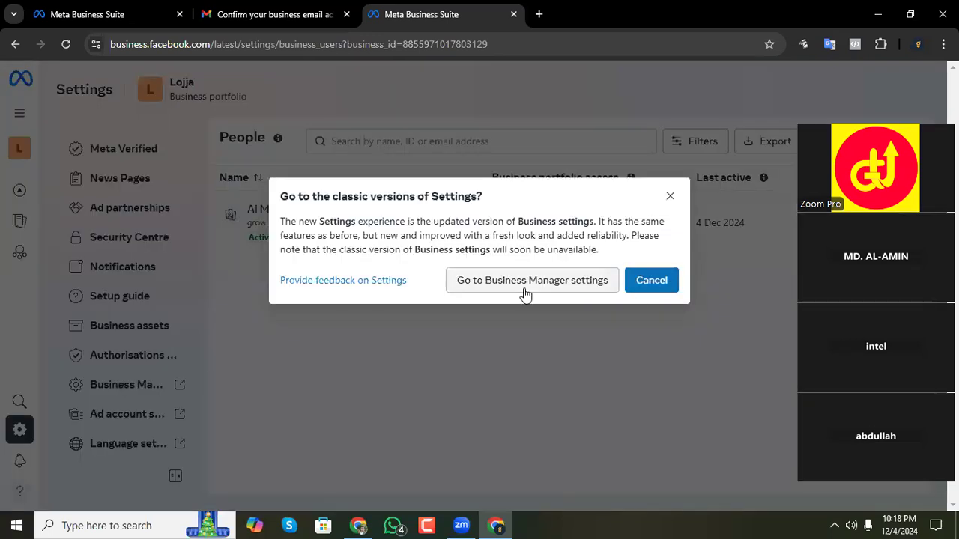
click(551, 283)
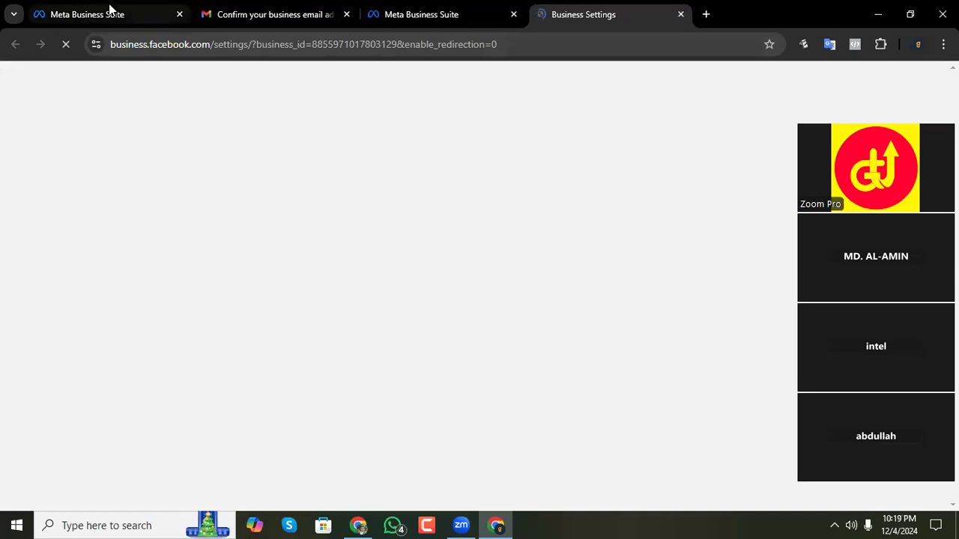
- Switch to the classic Business Settings tab and open Accounts > Pages
click(110, 9)
click(274, 14)
key(ctrl+Tab)
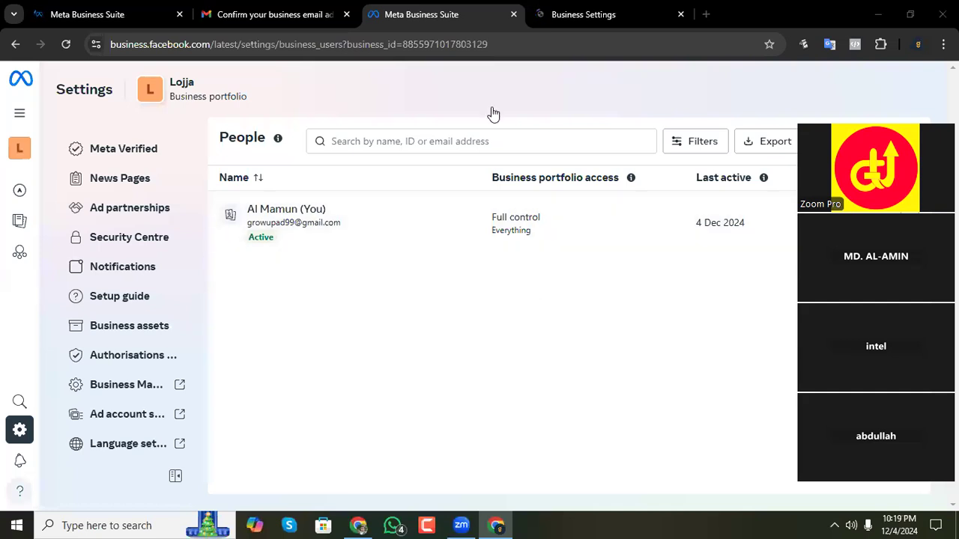
click(586, 14)
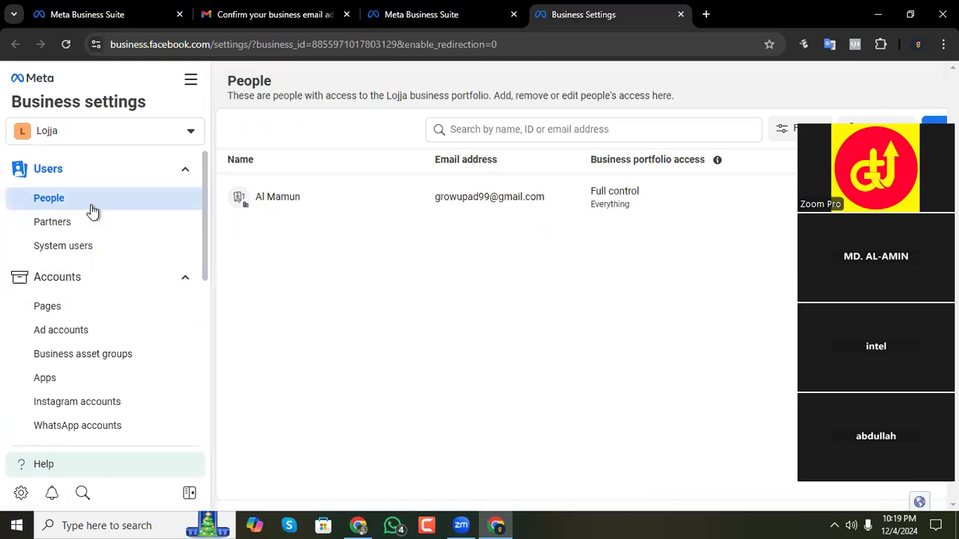
click(64, 309)
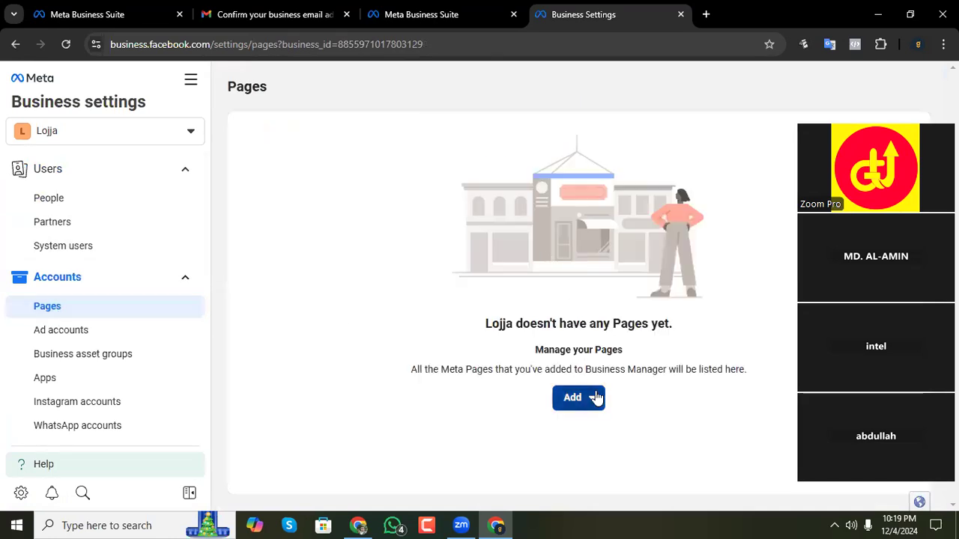
click(593, 397)
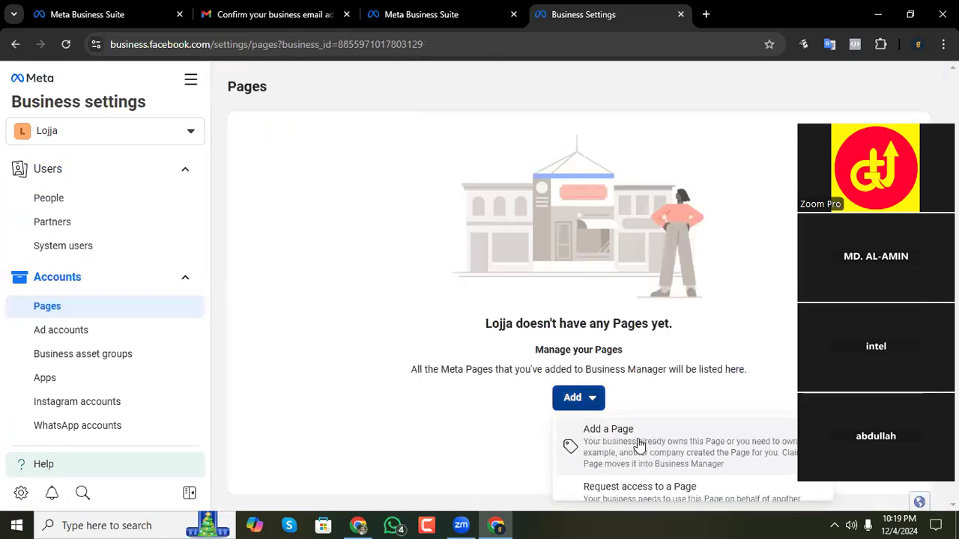
click(638, 445)
click(306, 339)
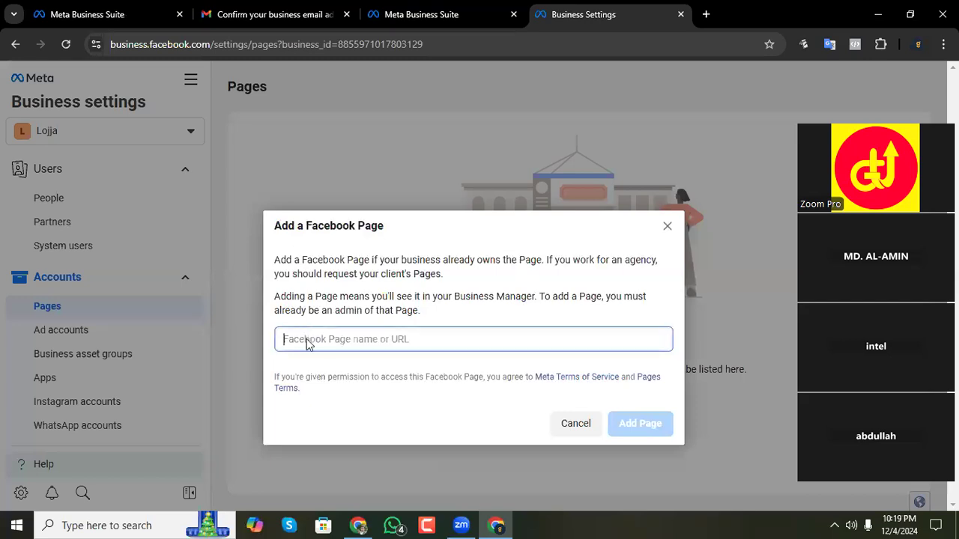
right_click(307, 340)
click(329, 179)
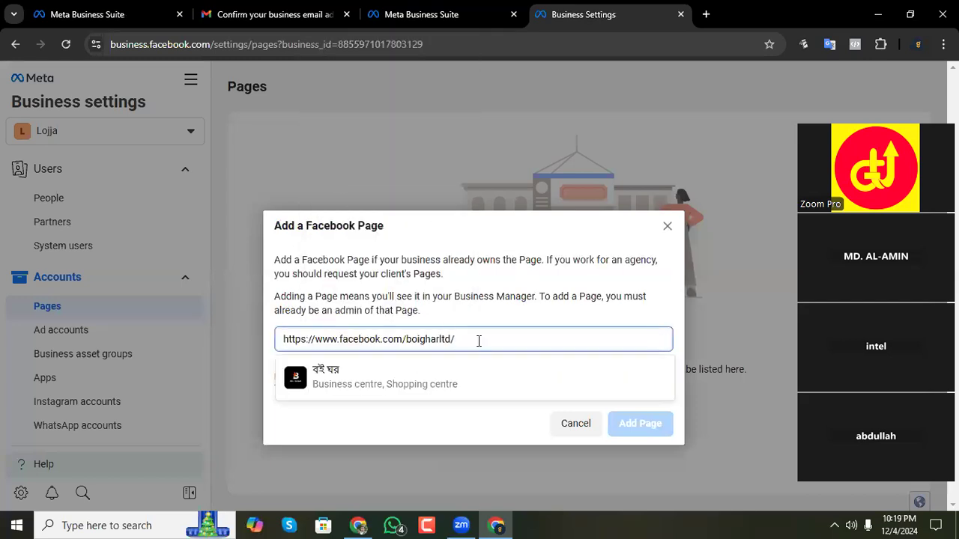
click(346, 371)
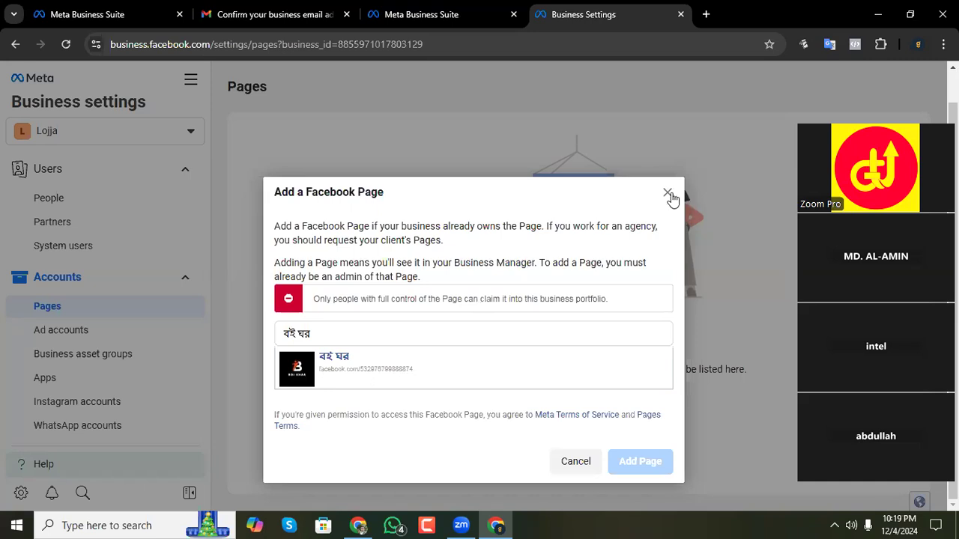
click(668, 194)
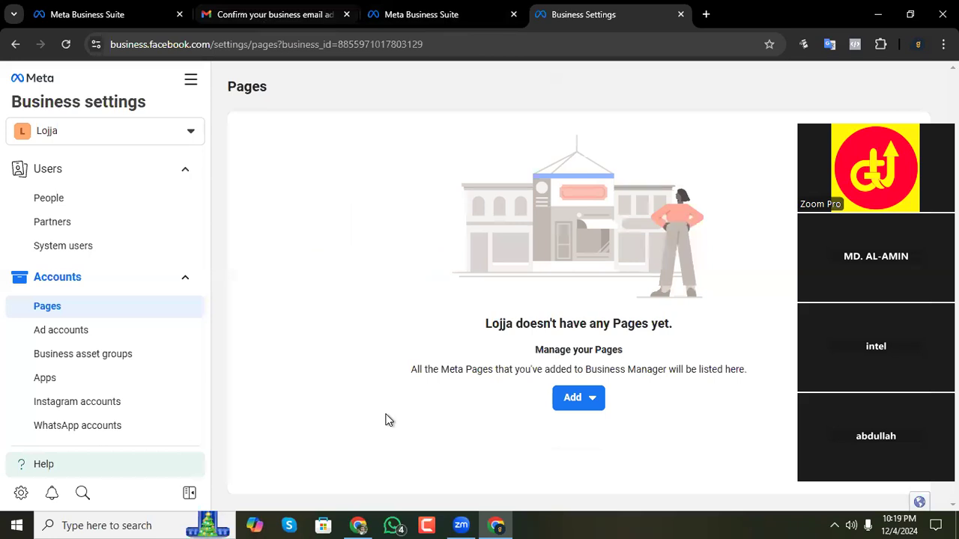
- Open the Lojja Ad ad account, then go to the Business info page
click(81, 337)
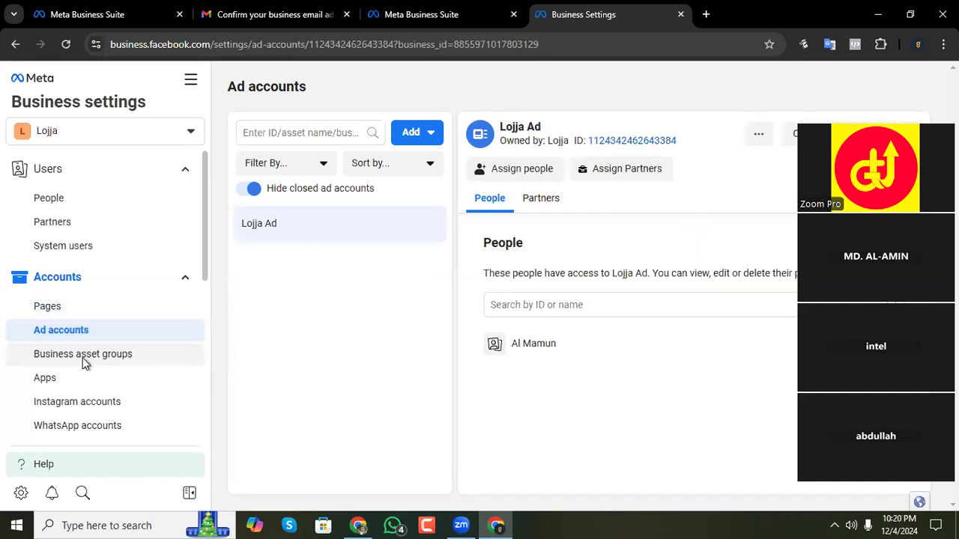
scroll(114, 346, down, 6)
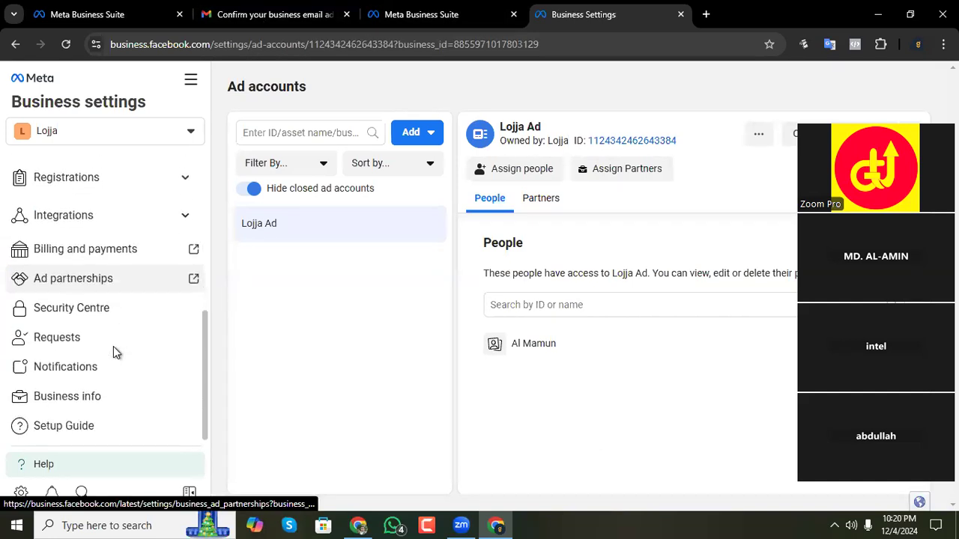
click(69, 403)
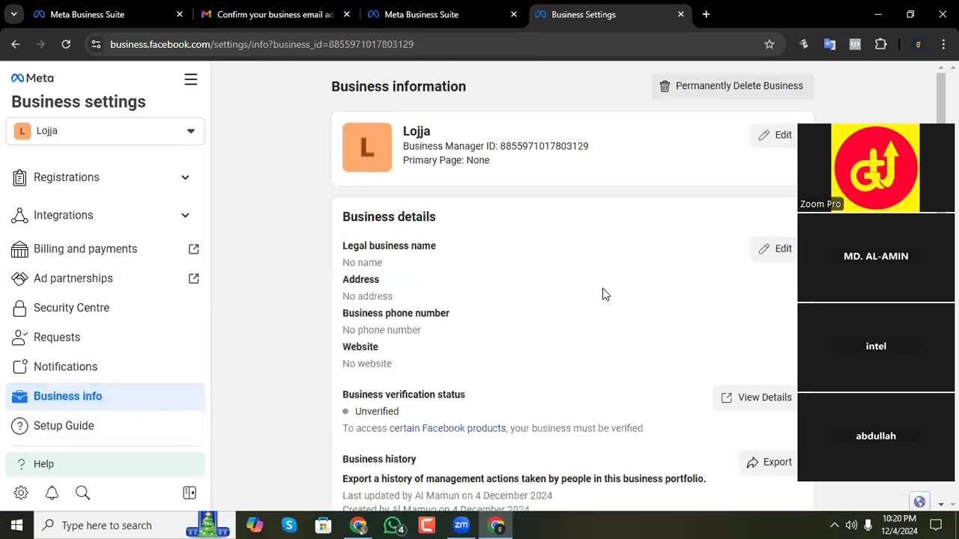
- Edit business details, entering legal name Lojja and country Bangladesh
click(783, 250)
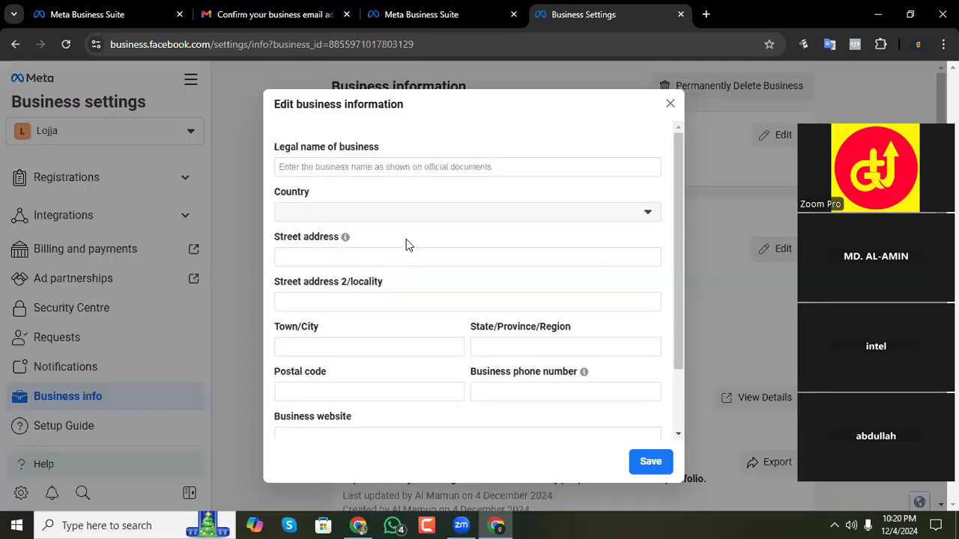
click(323, 164)
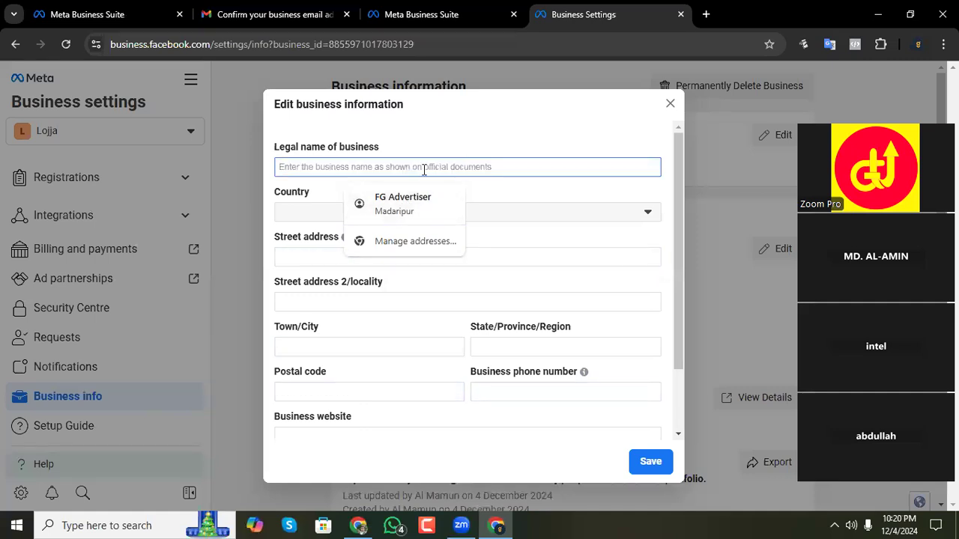
text(Lojja)
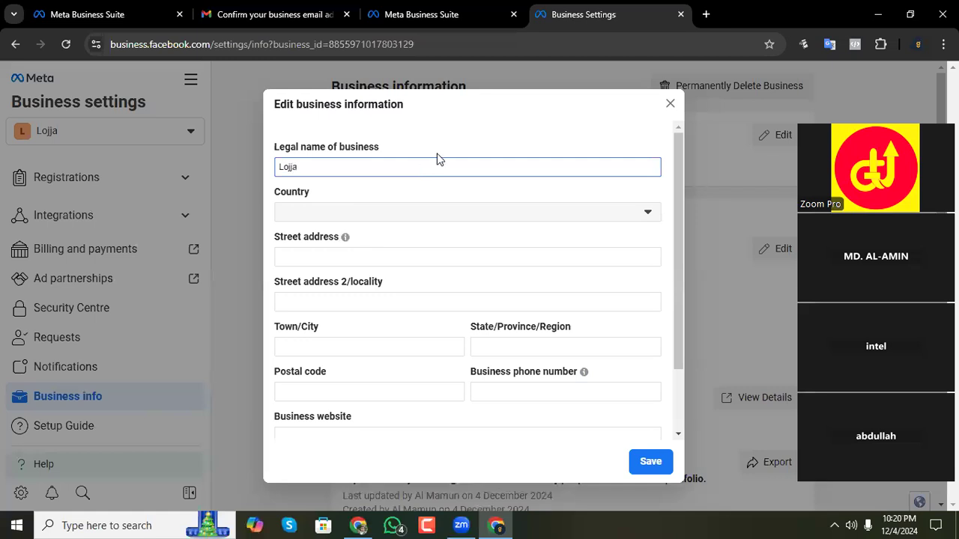
click(346, 217)
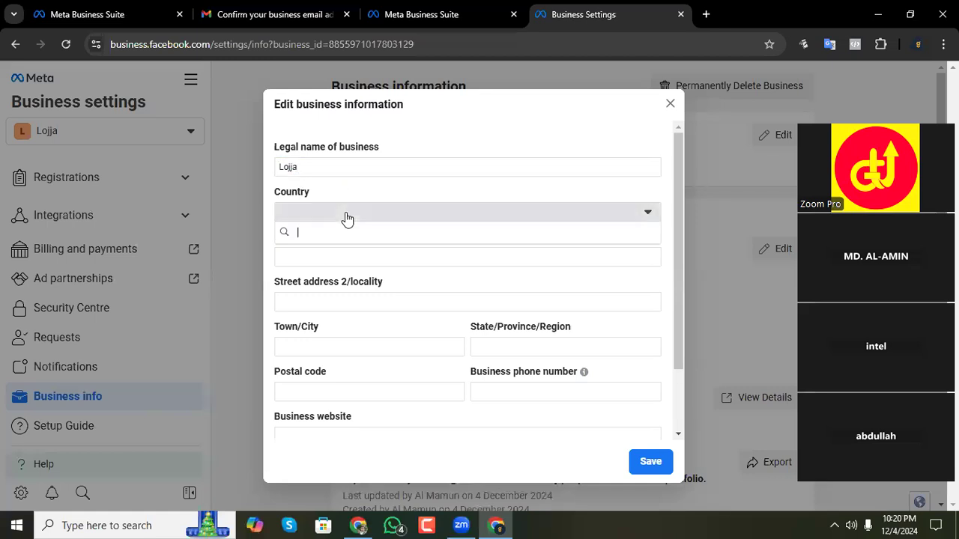
scroll(342, 321, down, 2)
scroll(341, 320, down, 2)
click(332, 336)
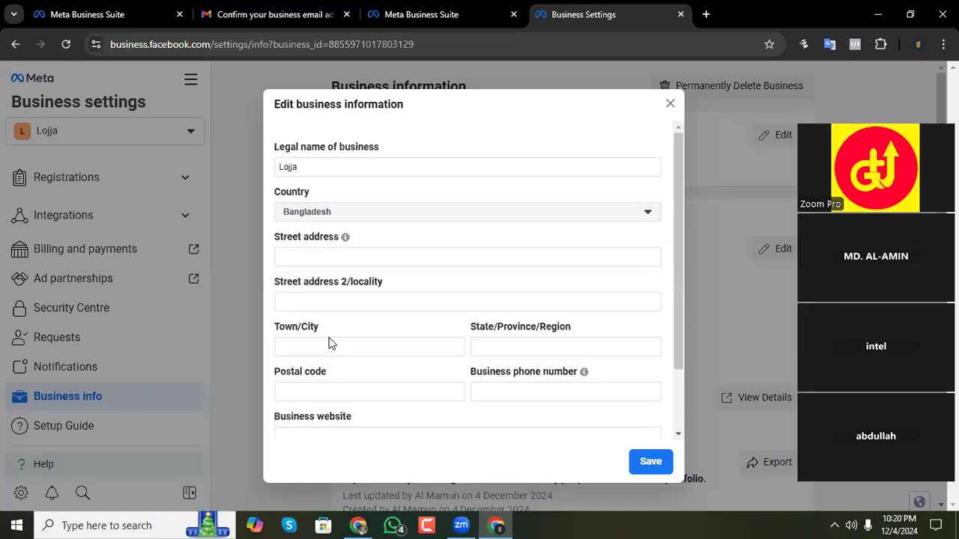
- Autofill the street address, add a second address line, and set region to Dhaka
click(357, 256)
click(350, 284)
click(324, 304)
text(Rajoir, Madarip)
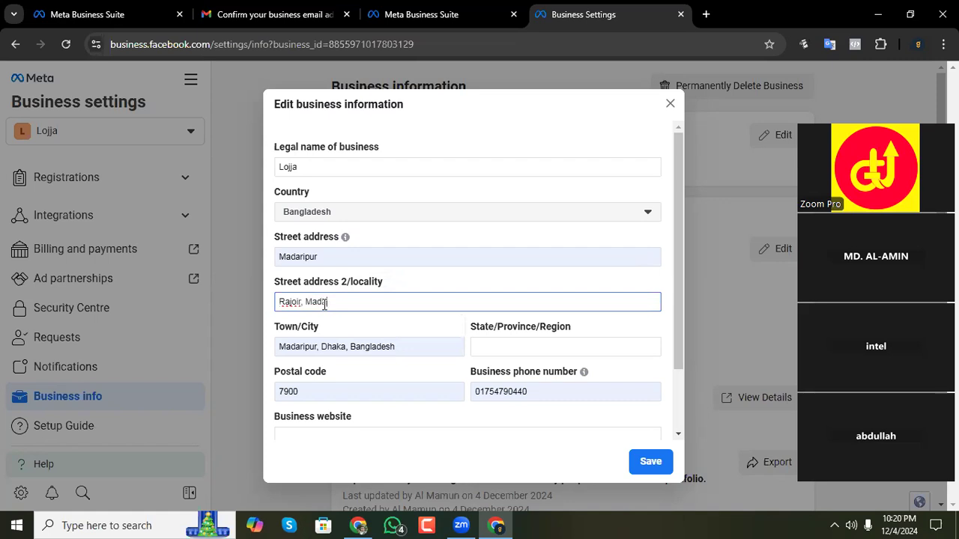
text(ur)
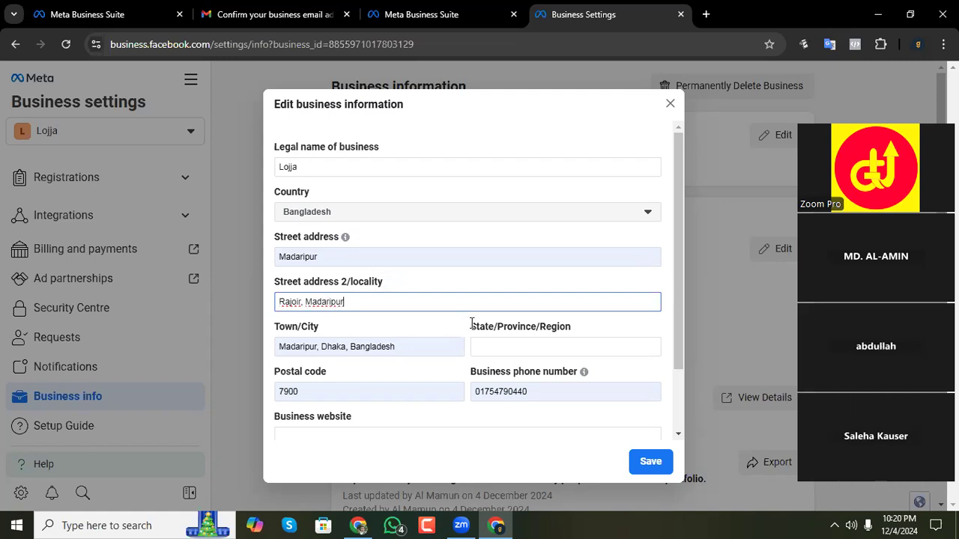
click(492, 345)
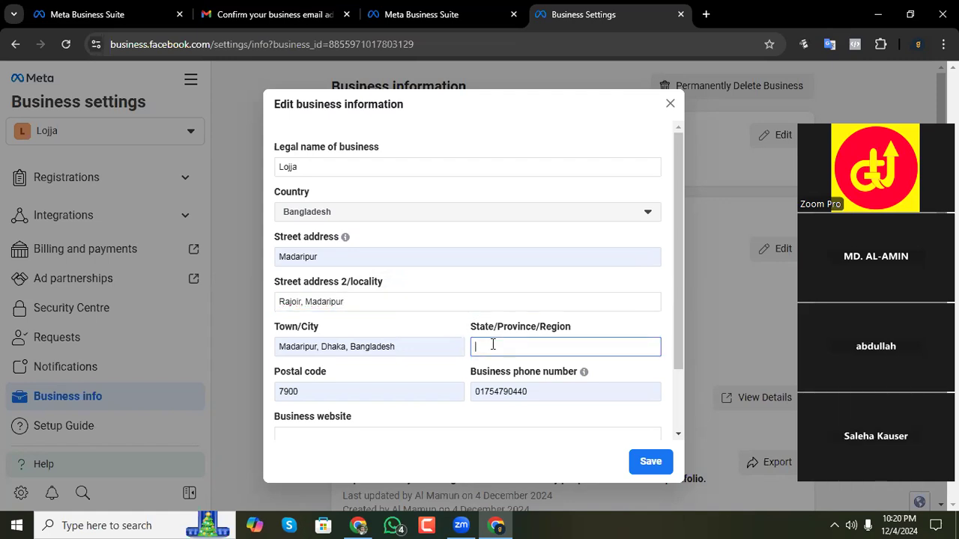
text(Dhaka)
- Enter the business website, then dismiss the form without saving
scroll(438, 339, down, 1)
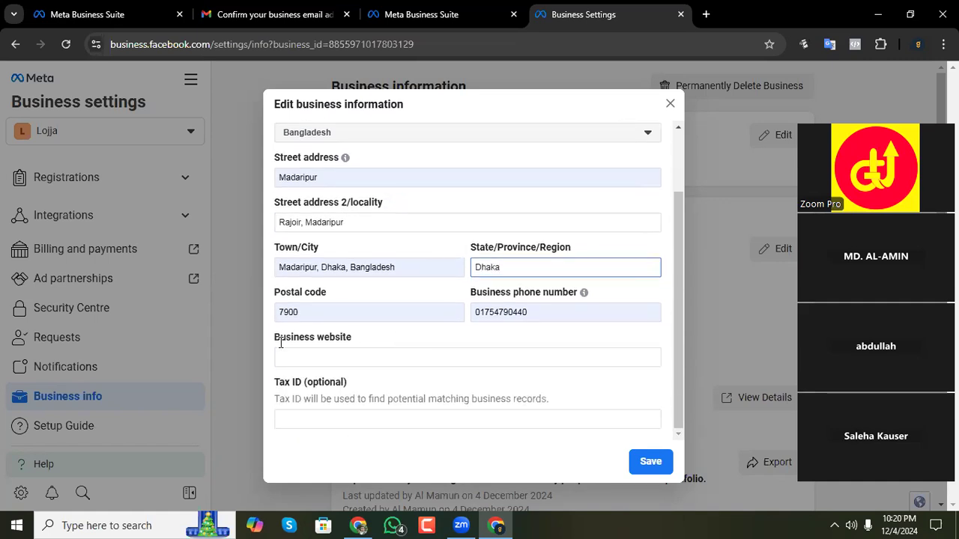
click(315, 359)
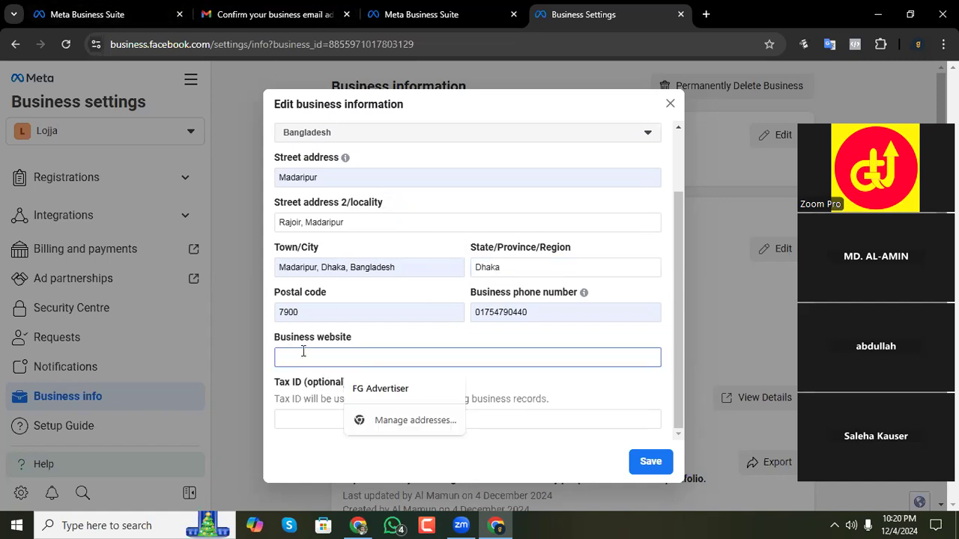
text(www)
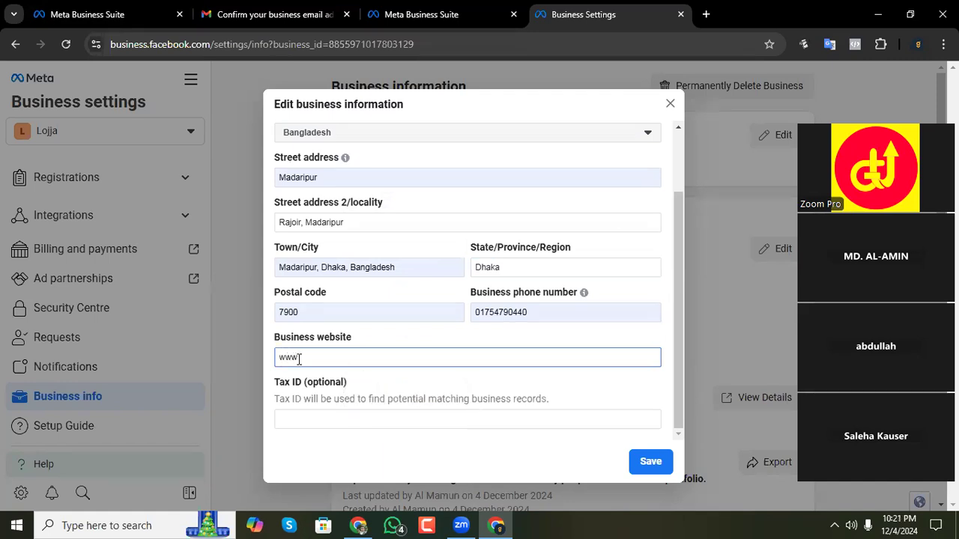
text(.pro)
text(wup)
text(itcente)
text(r)
text(.)
text(com)
click(335, 421)
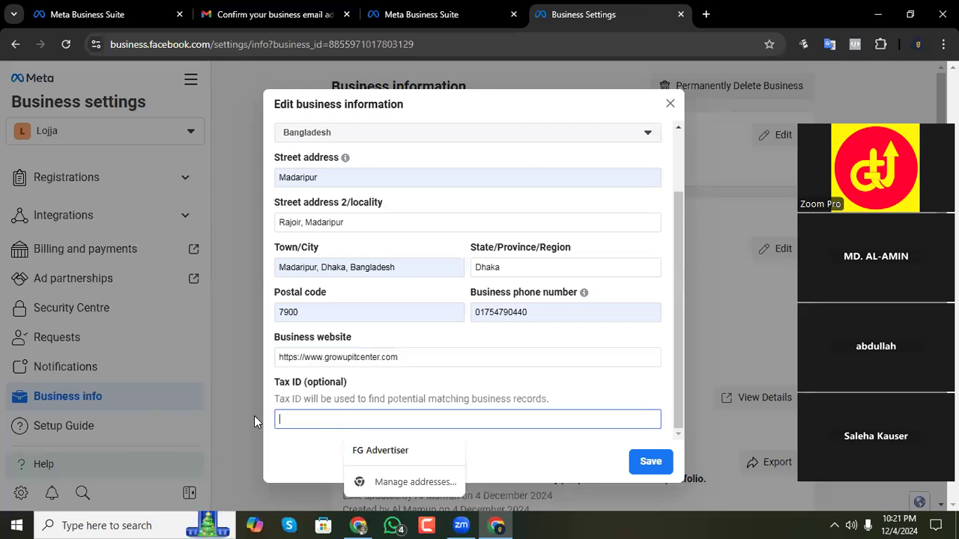
click(255, 417)
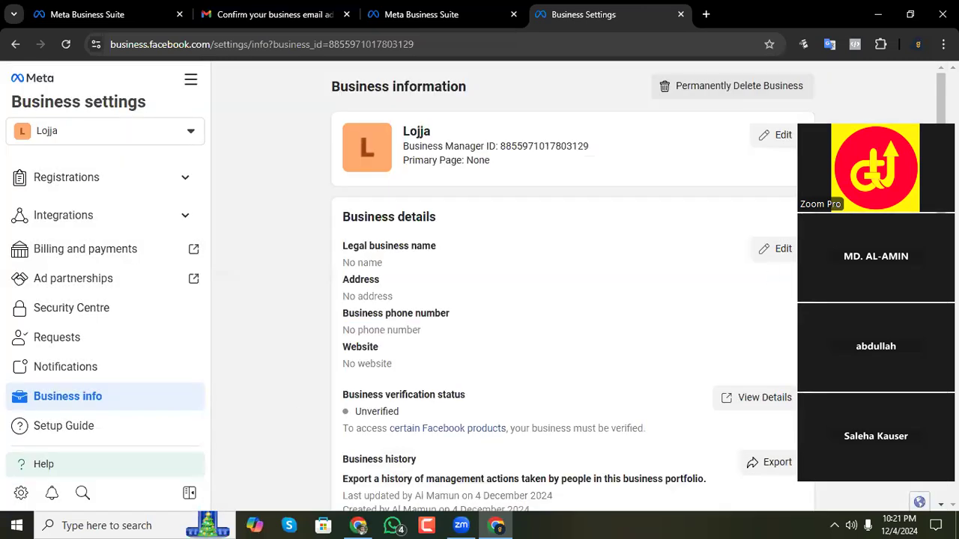
- Reopen business details editing with legal name Lojja and country Bangladesh
click(775, 249)
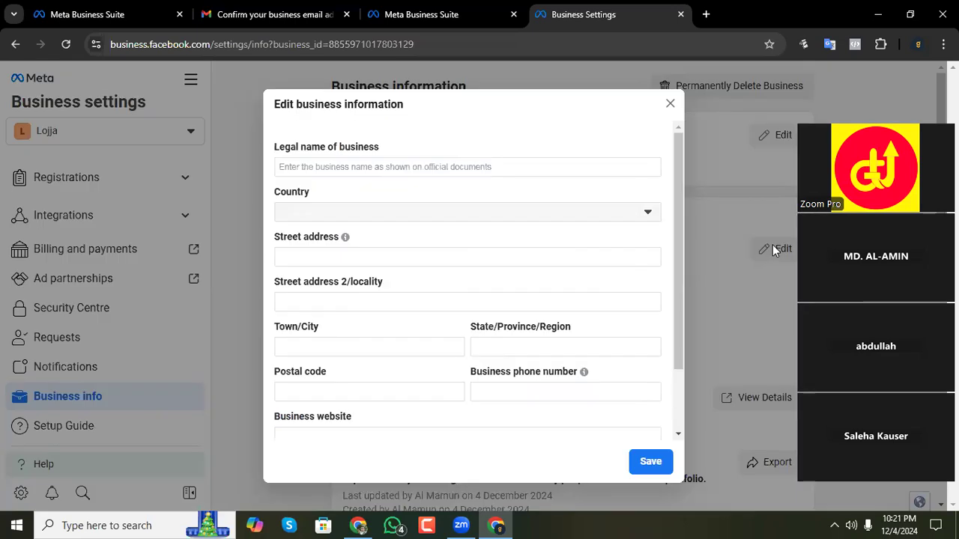
click(400, 167)
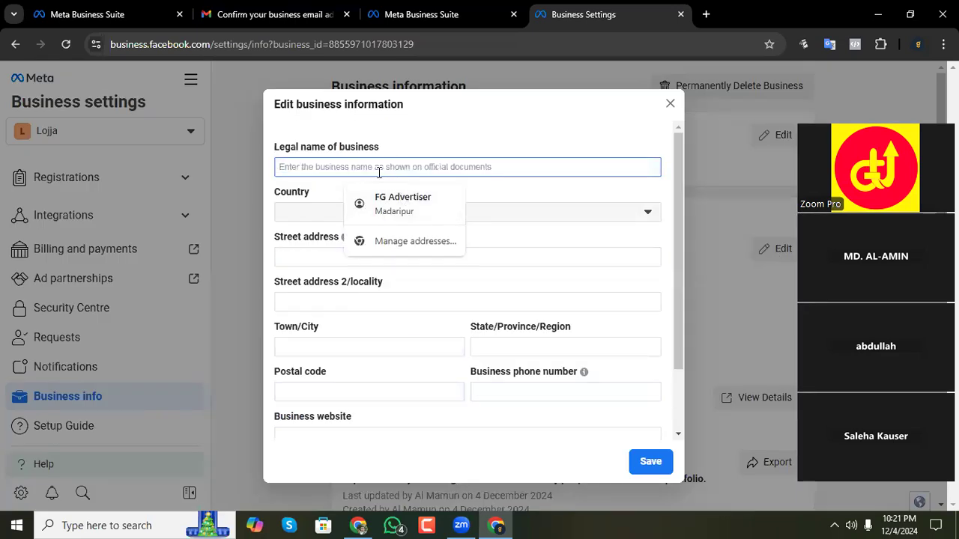
text(Lo)
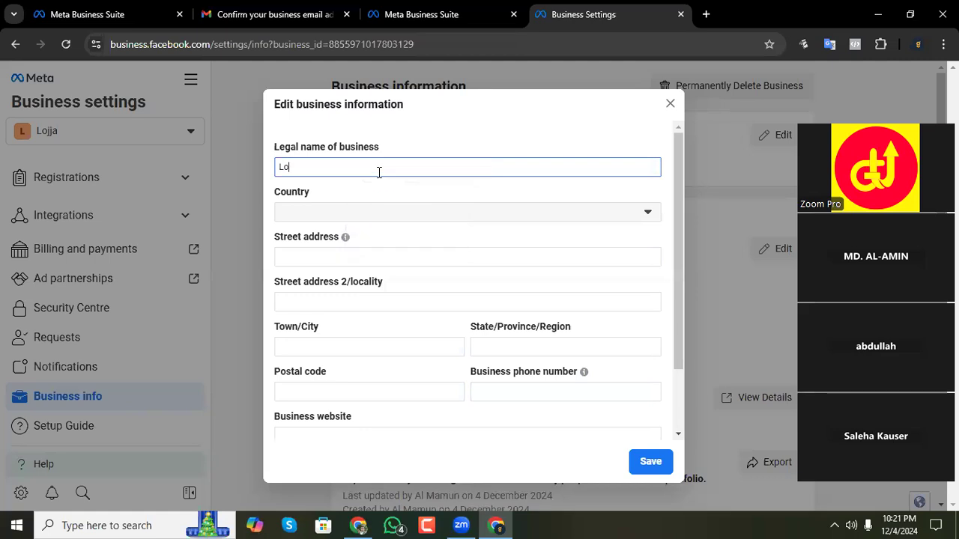
text(jja)
click(352, 211)
text(B)
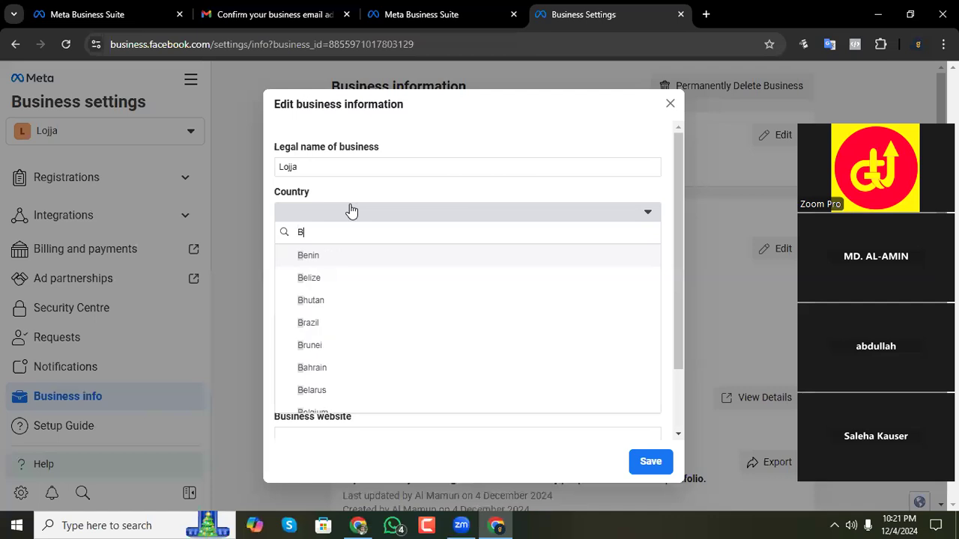
text(a)
click(351, 301)
- Autofill the street address, complete the second line, and set region to Dhaka
click(334, 259)
click(375, 292)
click(327, 302)
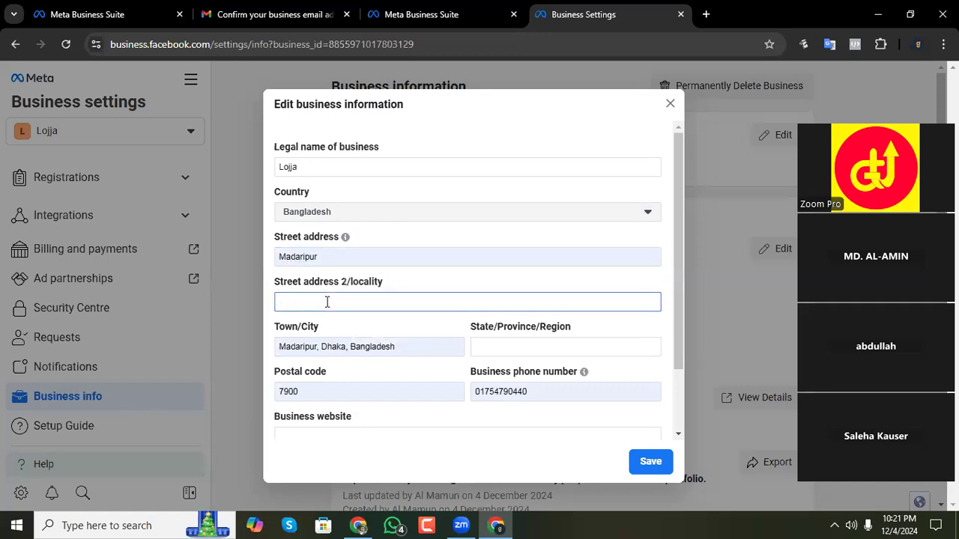
text(Ra)
click(500, 346)
text(Dhaka)
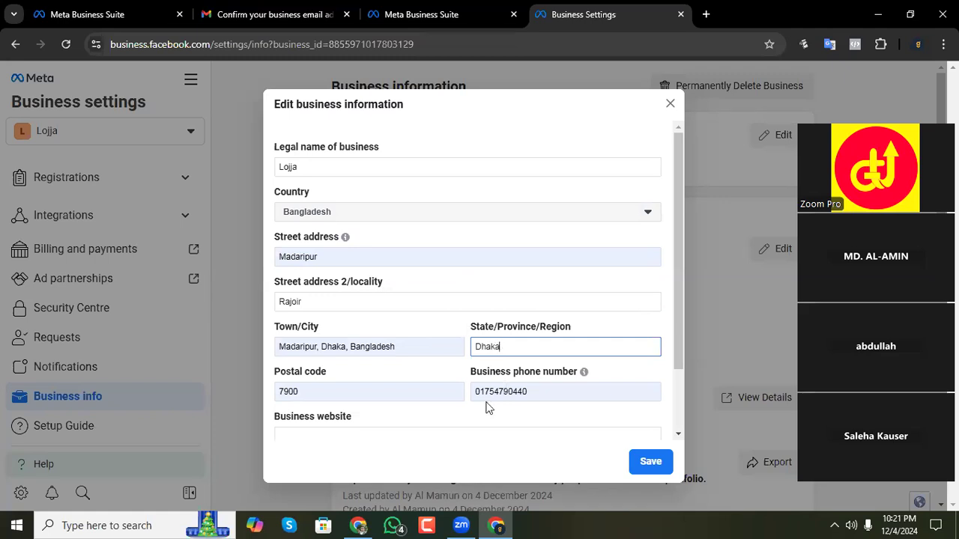
- Enter the business website and attempt to save the details
scroll(449, 378, down, 2)
click(336, 364)
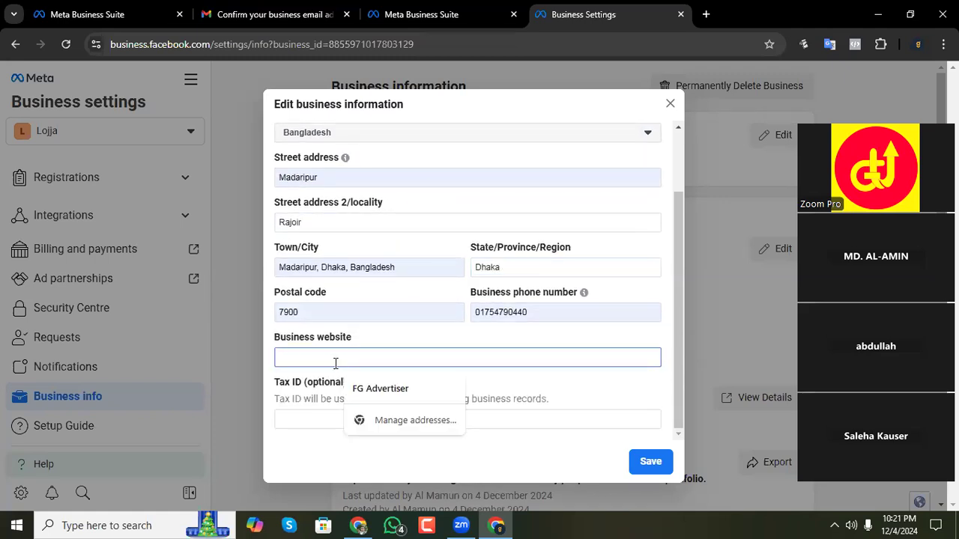
text(Ww)
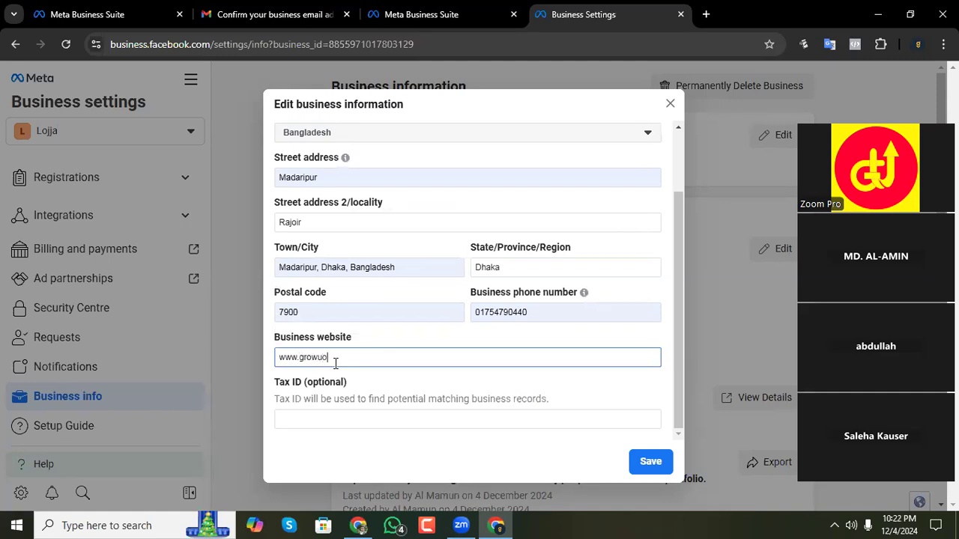
text(center.com)
click(651, 463)
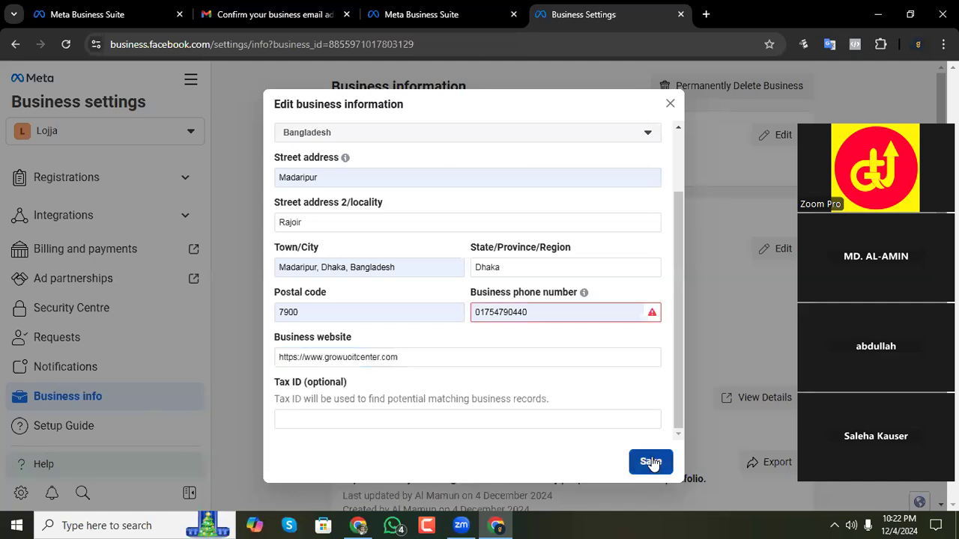
- Correct the rejected phone number by removing its leading zero
mouse_move(514, 305)
click(480, 318)
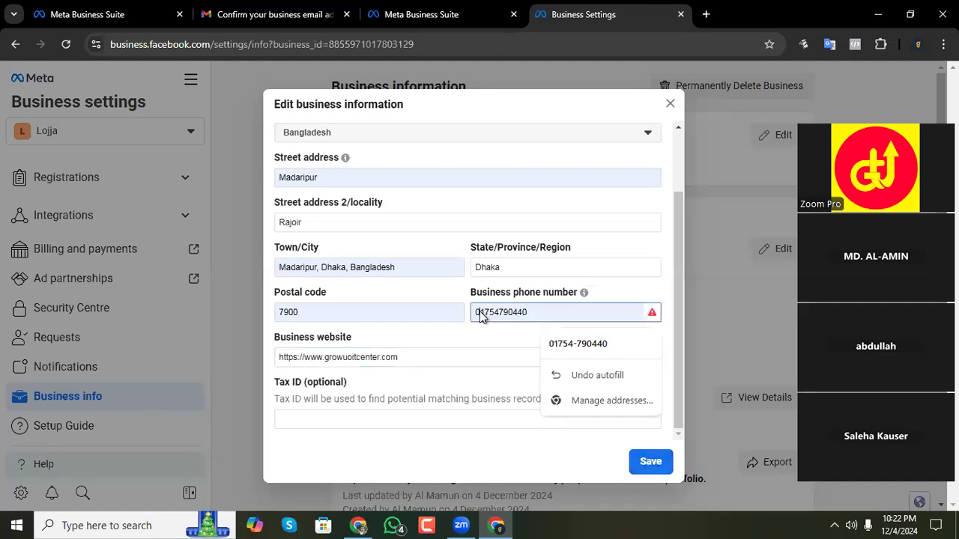
click(480, 315)
key(BackSpace)
click(498, 337)
- Prefix the phone number with +880 and save the business details
click(652, 463)
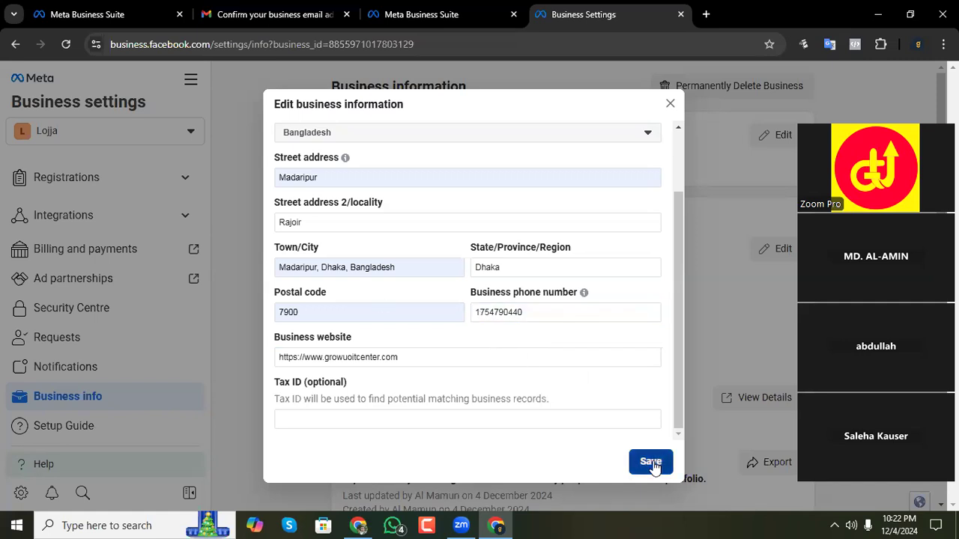
click(478, 314)
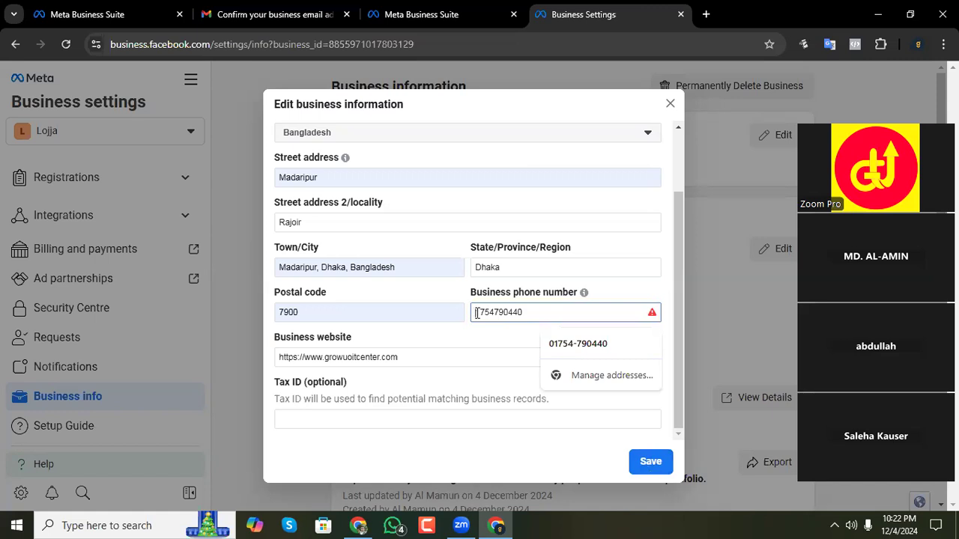
text(880)
click(476, 313)
text(+)
click(653, 464)
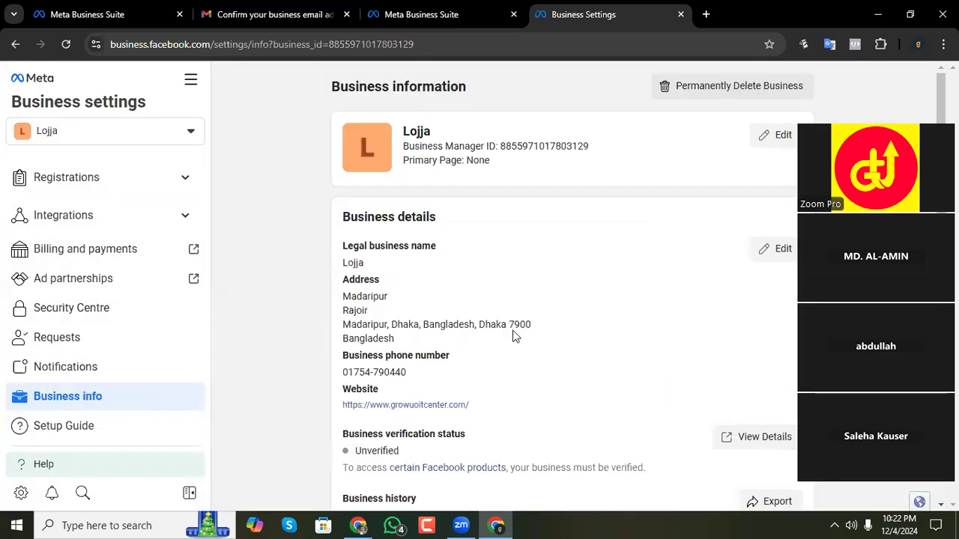
scroll(556, 287, down, 2)
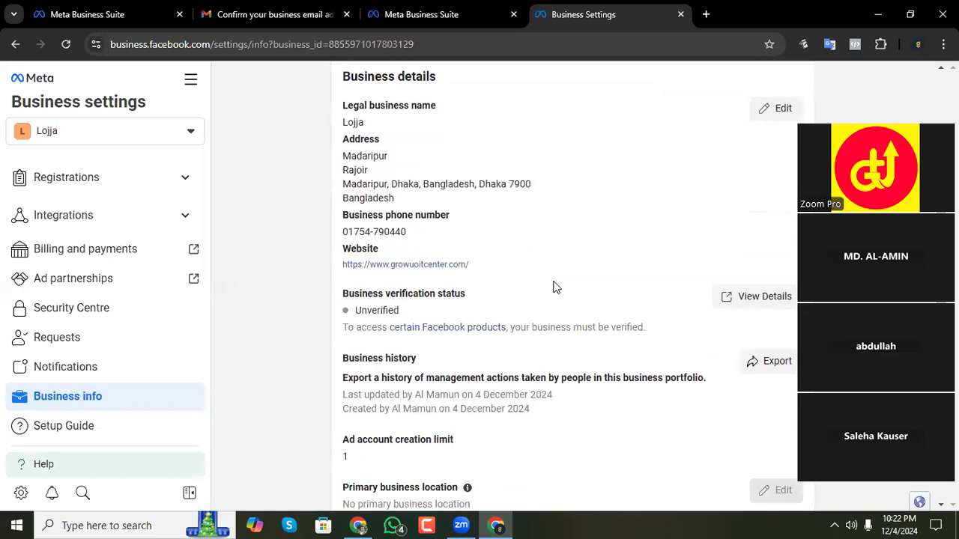
scroll(565, 263, down, 2)
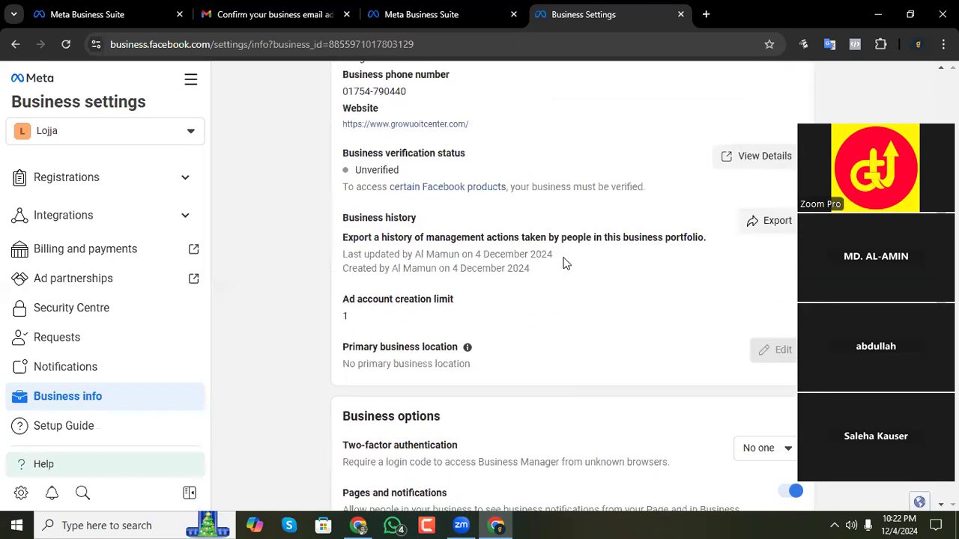
scroll(566, 263, down, 4)
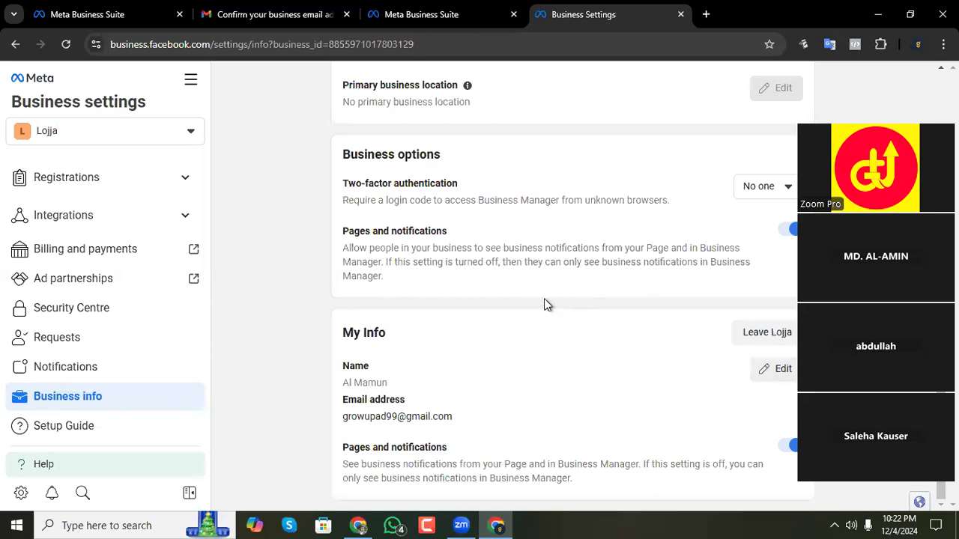
scroll(499, 310, up, 2)
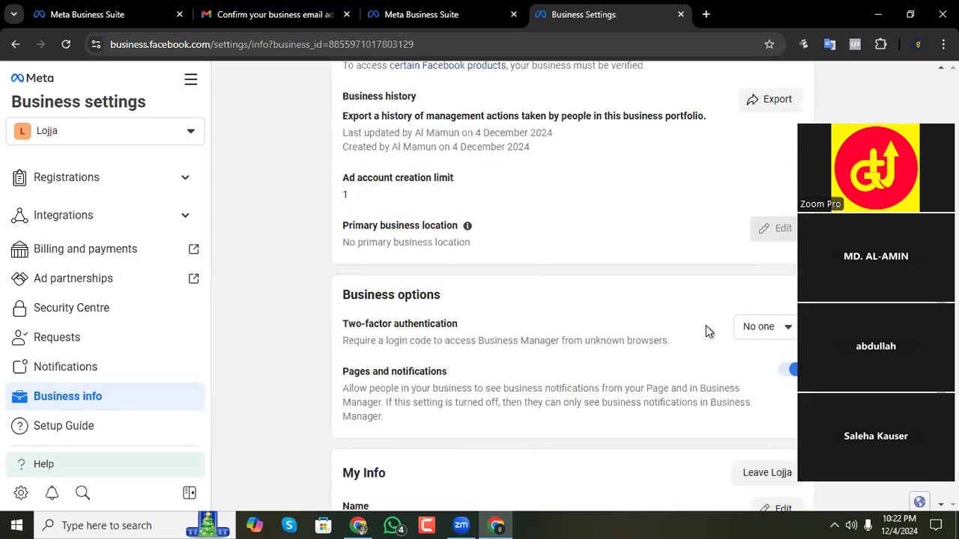
scroll(629, 317, up, 4)
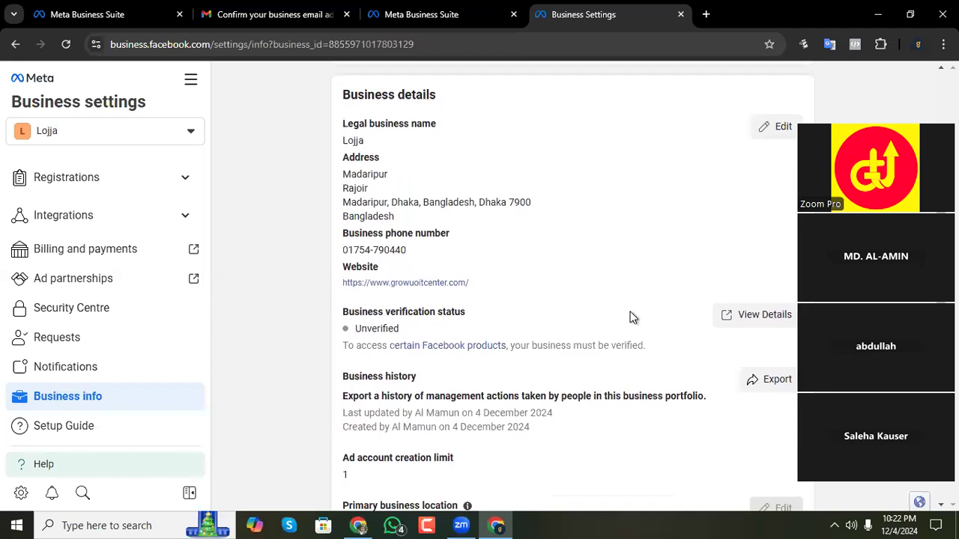
scroll(629, 318, up, 1)
scroll(630, 317, down, 2)
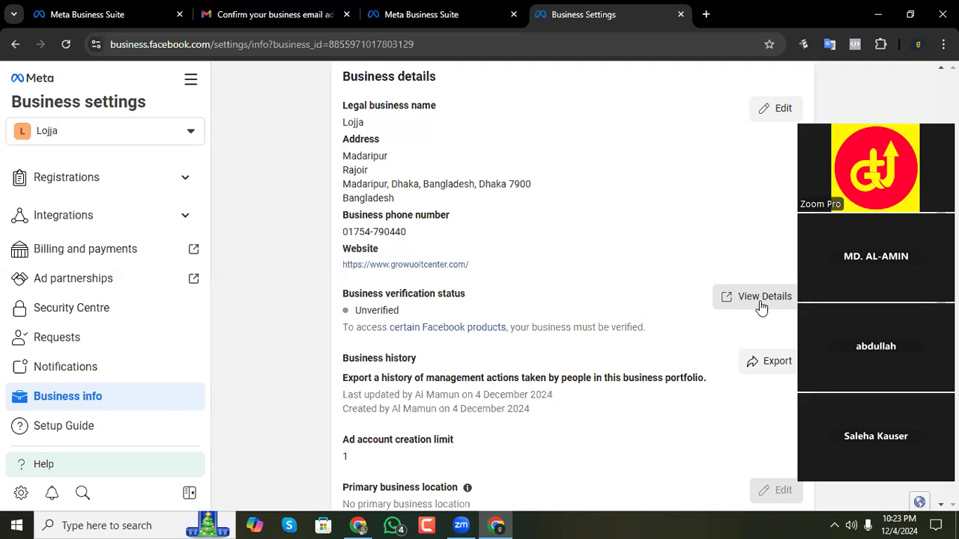
scroll(499, 337, down, 2)
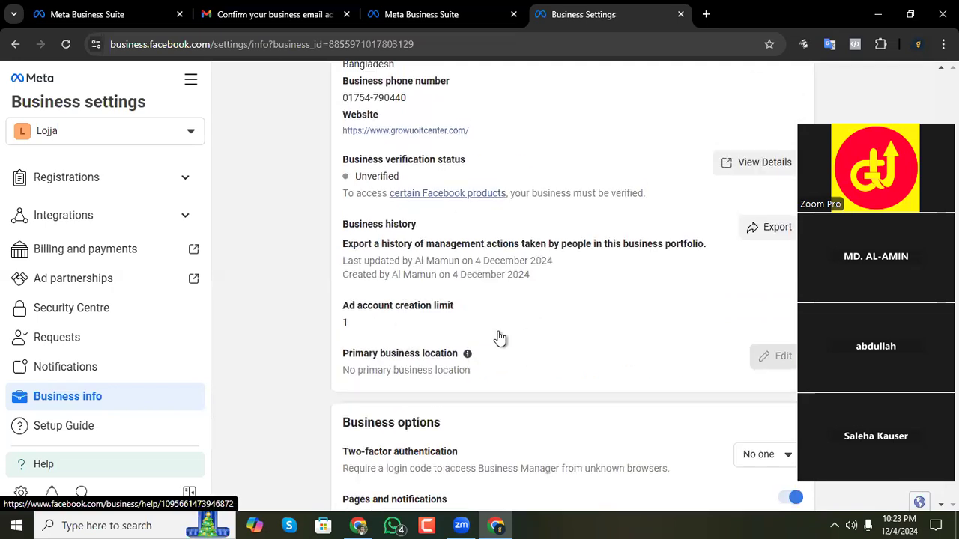
scroll(398, 262, up, 4)
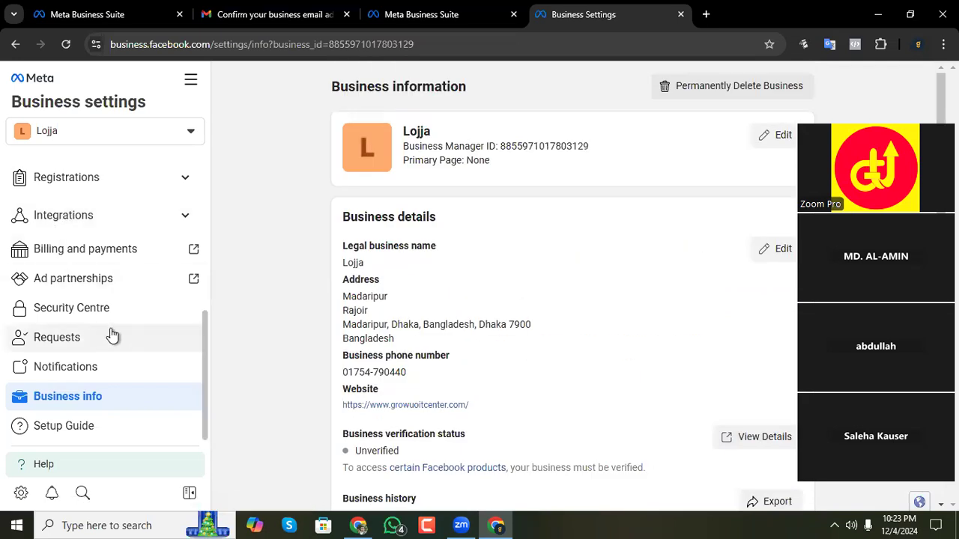
scroll(111, 336, up, 5)
- Browse Ad accounts and Pages, viewing then dismissing the add-Page options
click(71, 334)
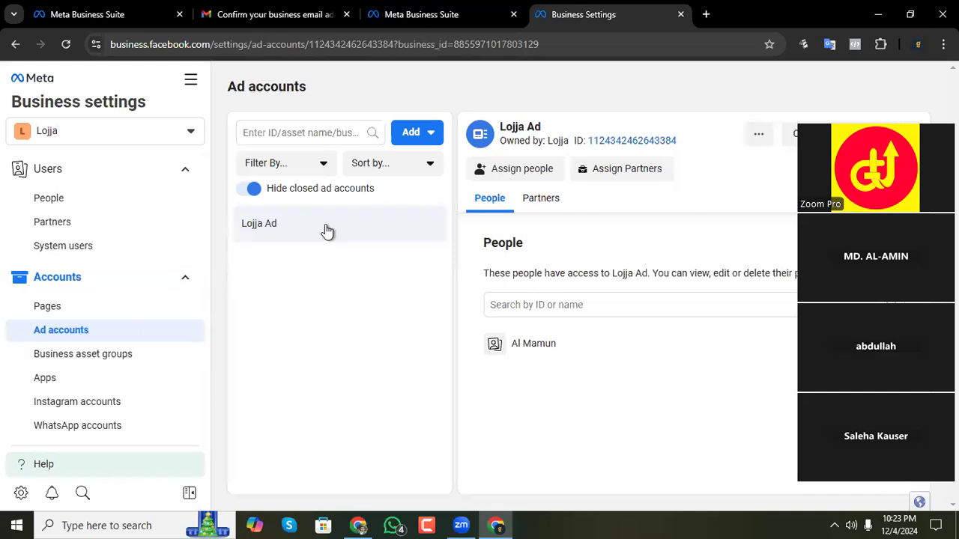
click(57, 309)
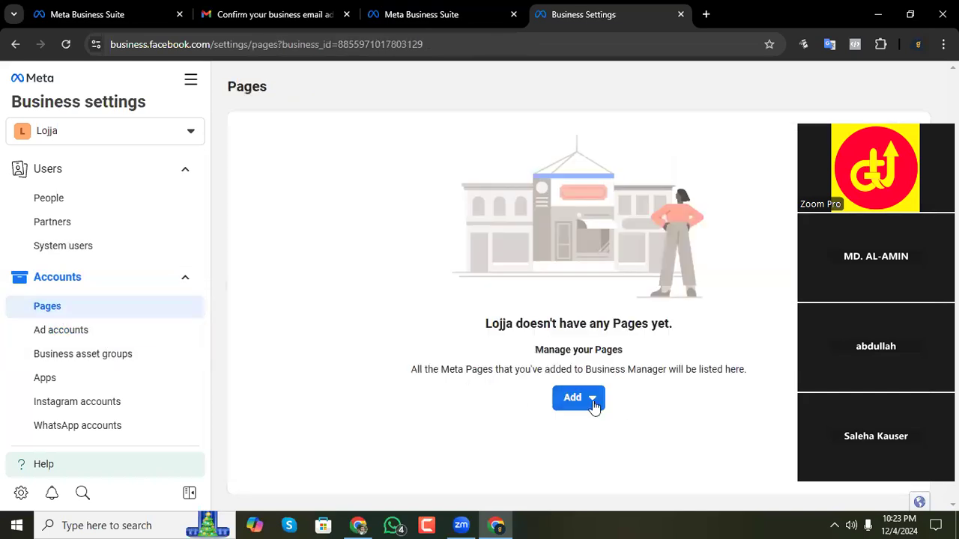
click(588, 401)
click(659, 351)
click(70, 339)
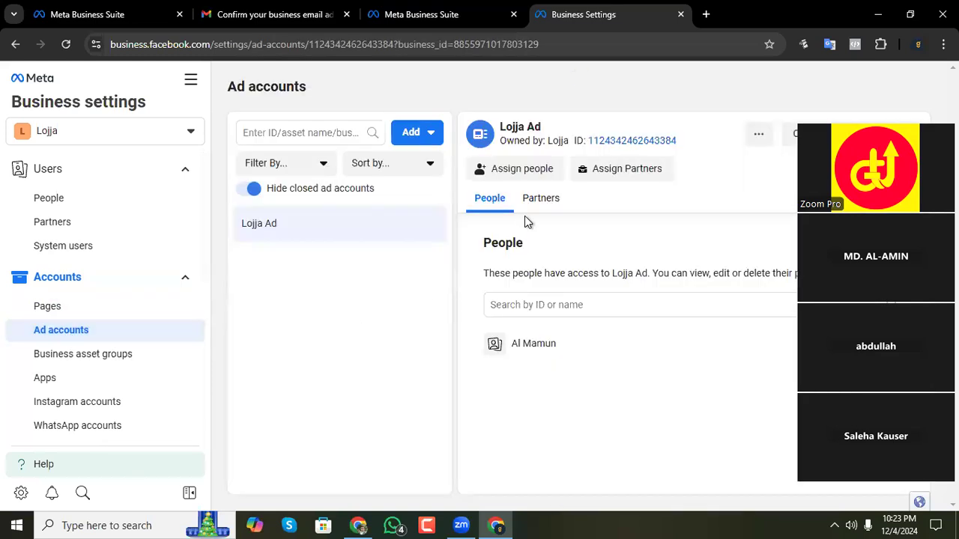
- Check the Instagram and WhatsApp accounts, then open Lojja Ad in Ads Manager
scroll(87, 318, down, 1)
scroll(79, 326, down, 3)
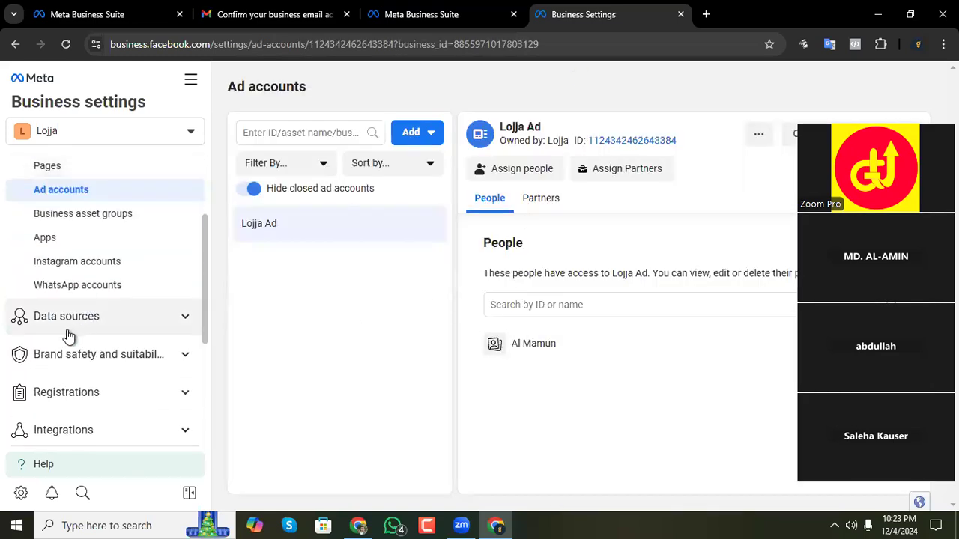
click(85, 272)
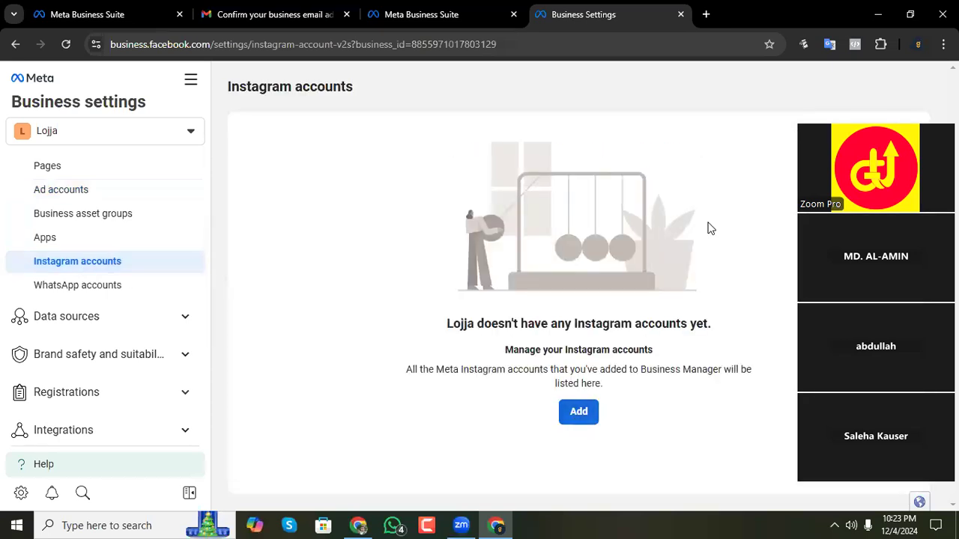
click(37, 284)
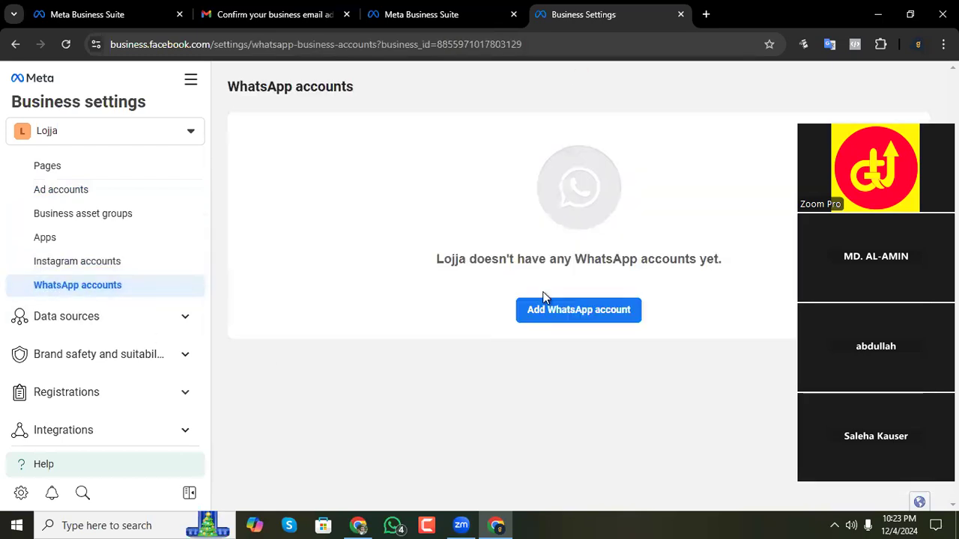
scroll(80, 249, up, 2)
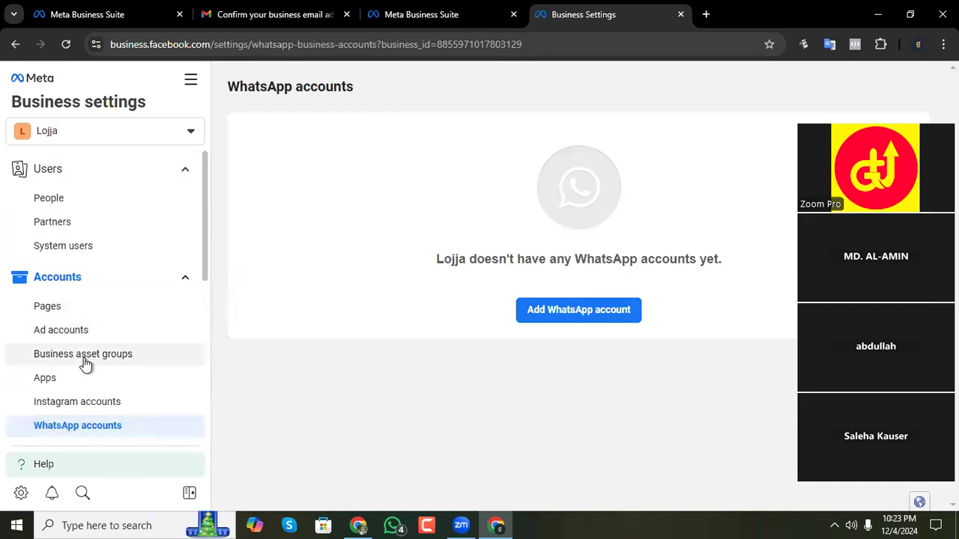
click(67, 332)
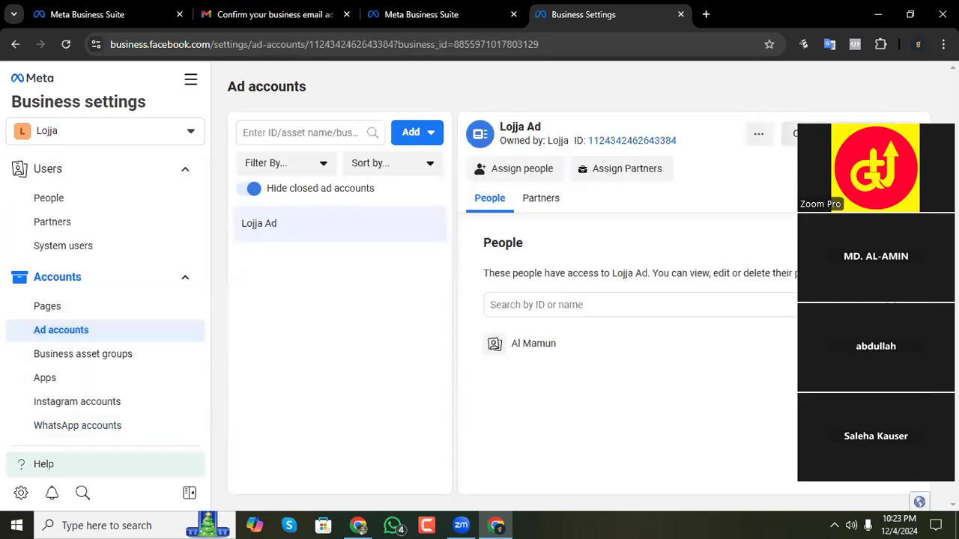
click(787, 133)
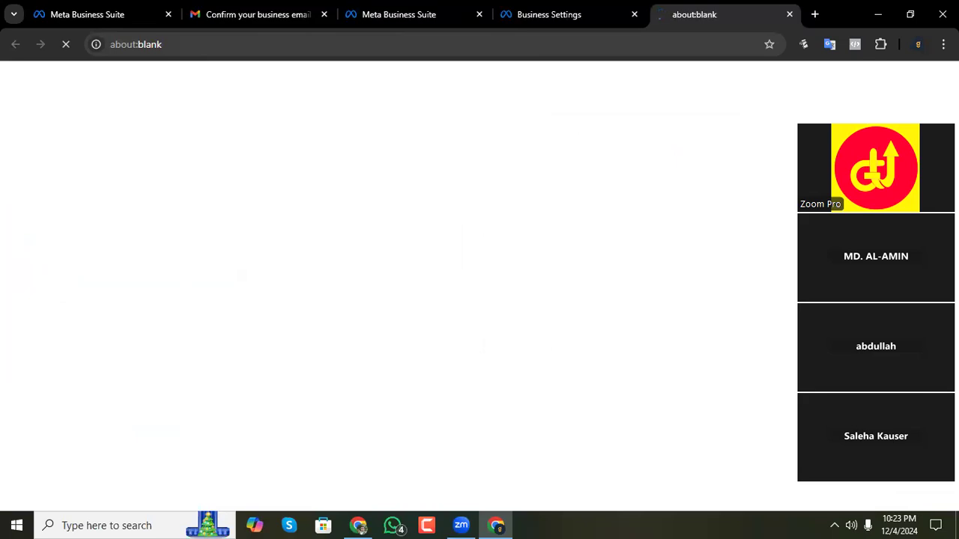
- Show Lojja Ad's Ads Manager campaigns, closing the Gmail and spare Business Suite tabs and the payment notice
click(563, 10)
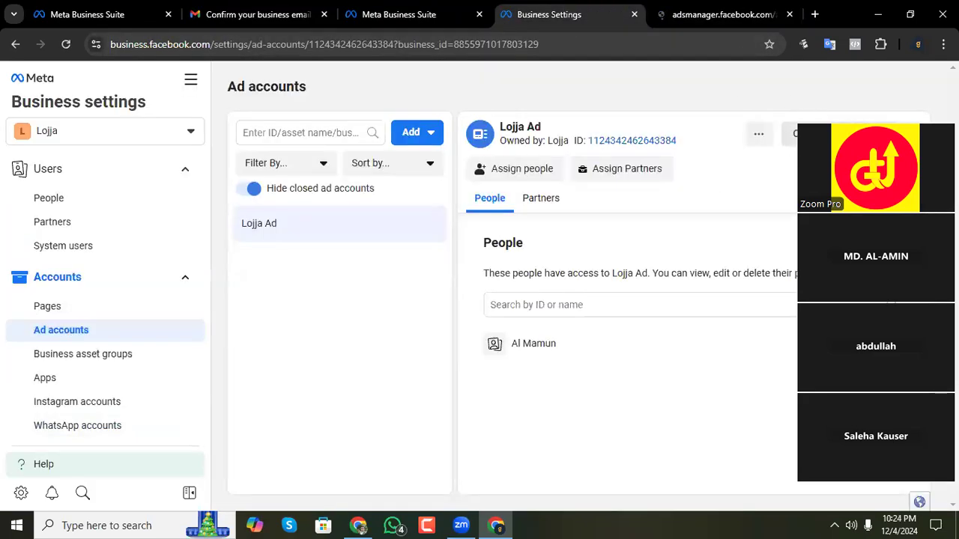
click(722, 11)
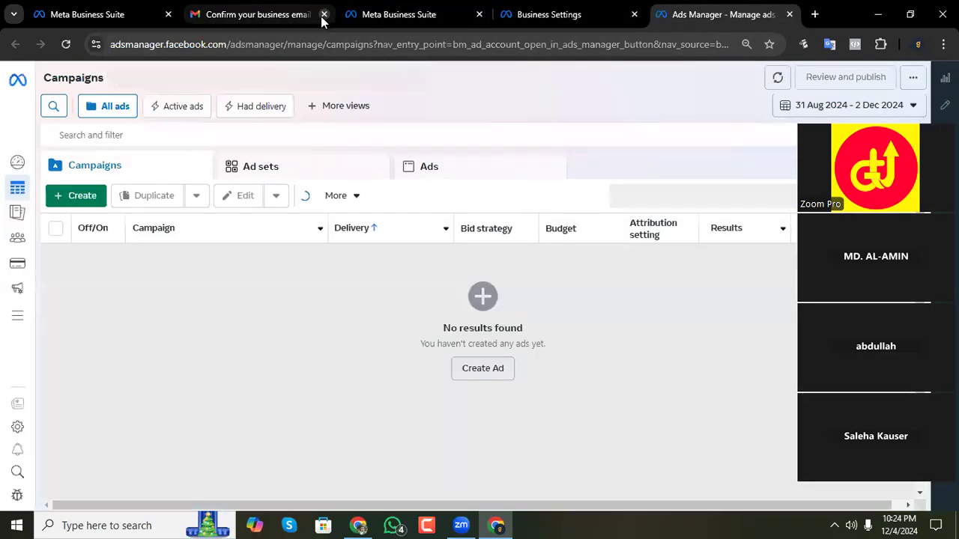
click(320, 15)
click(320, 16)
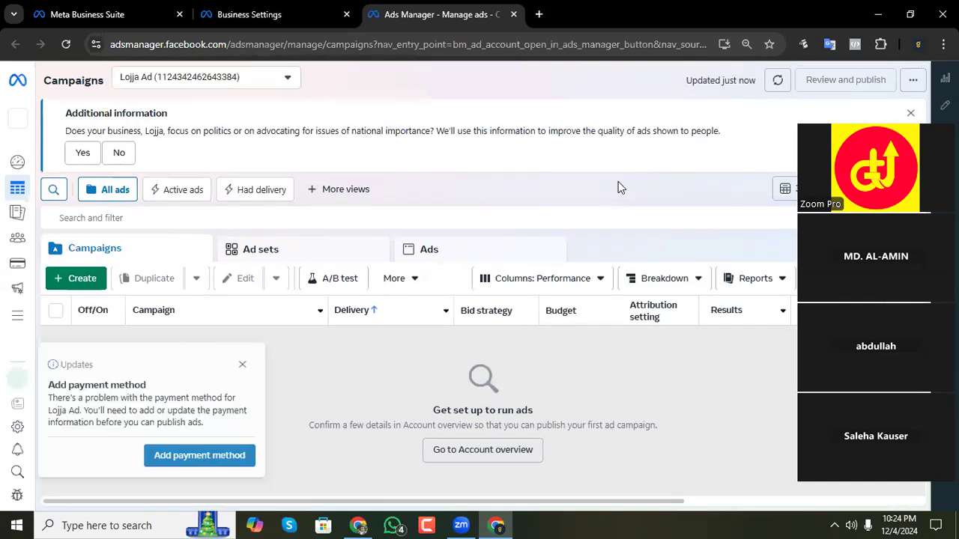
click(242, 360)
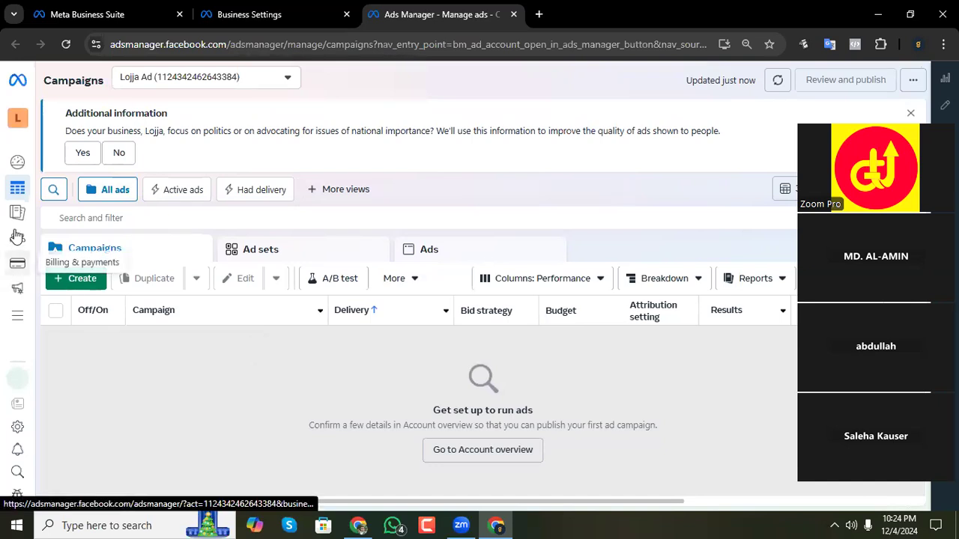
- Expand All tools in Ads Manager and go to Billing & payments for Lojja Ad
mouse_move(18, 296)
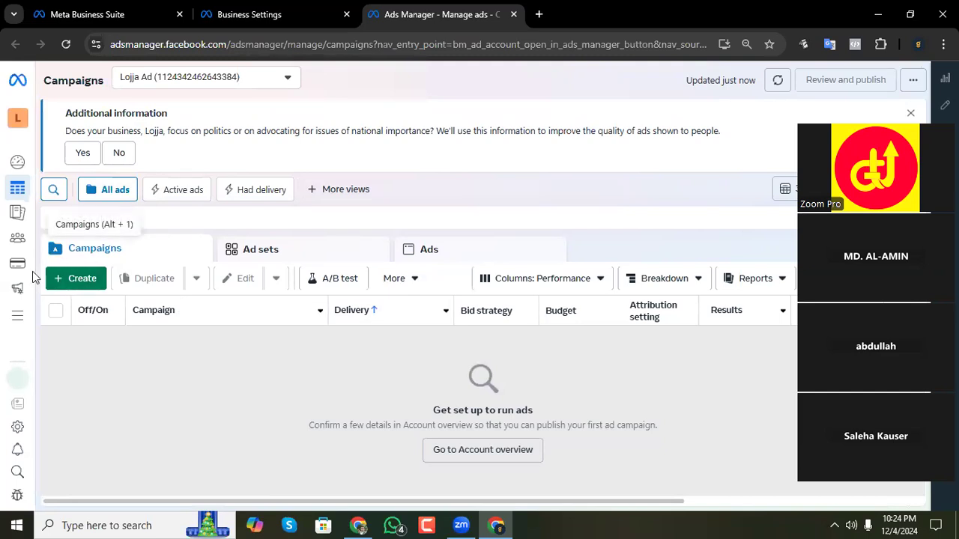
mouse_move(20, 314)
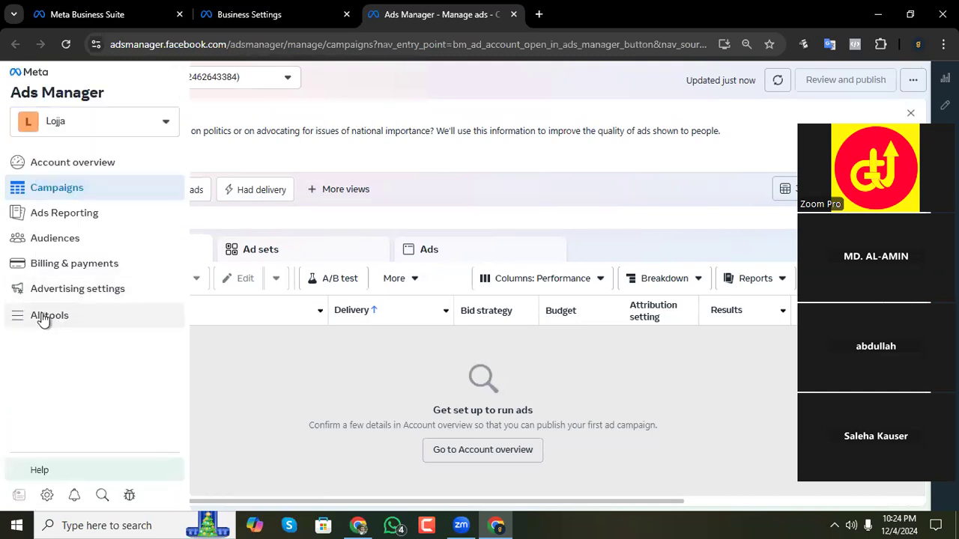
click(45, 316)
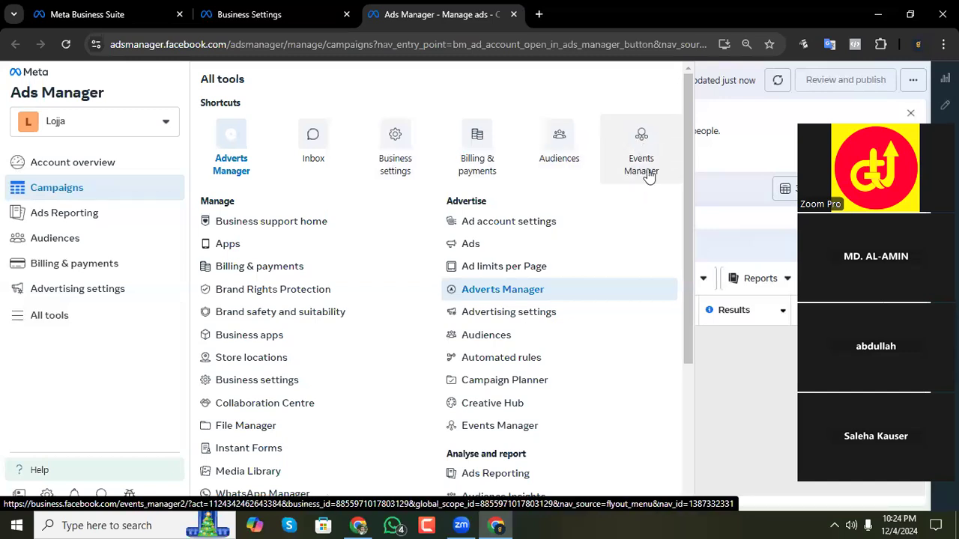
click(470, 165)
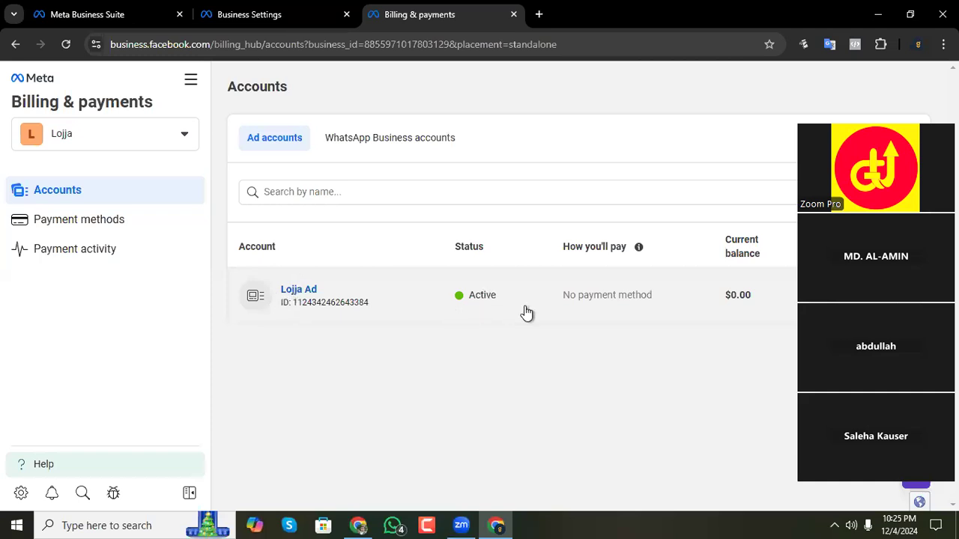
- From Payment methods, assign yourself Lojja's finance editor role and confirm it
click(120, 226)
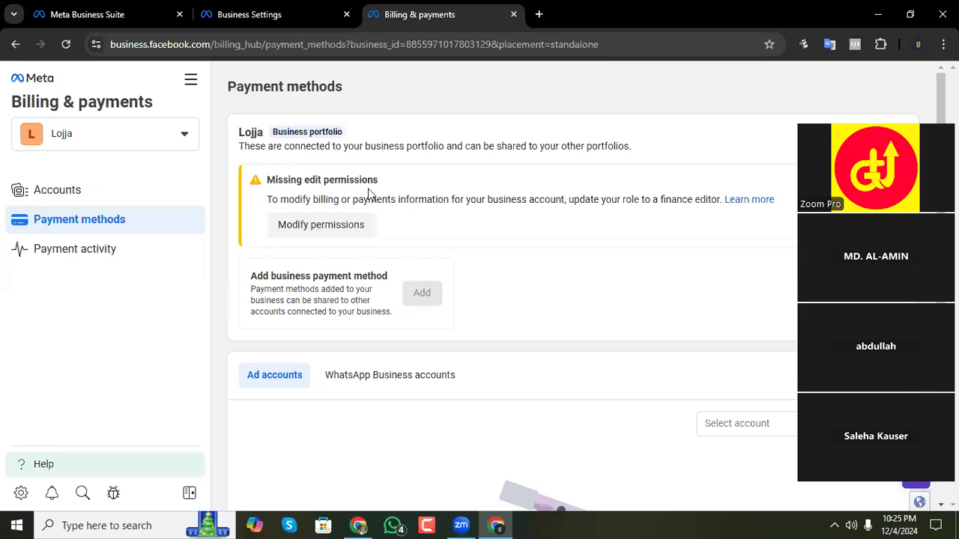
click(322, 226)
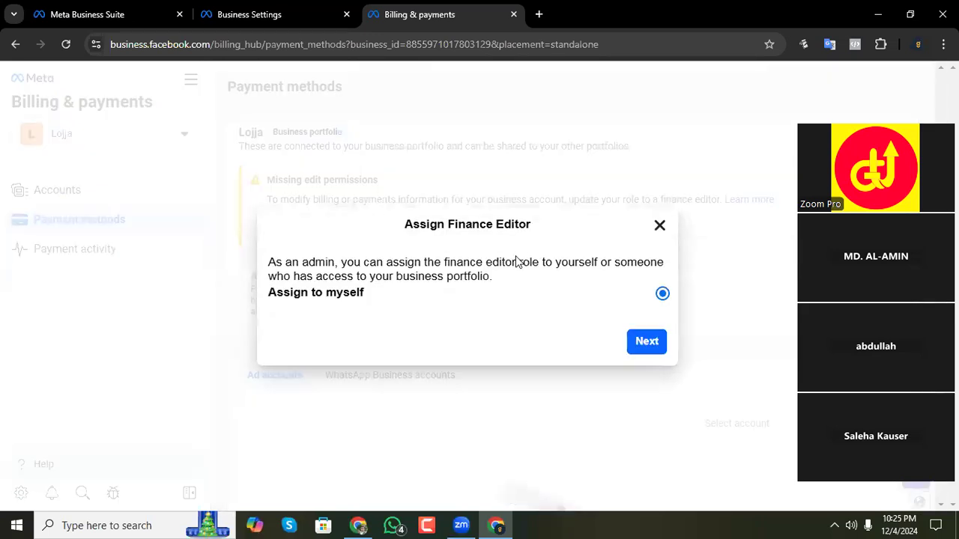
click(646, 341)
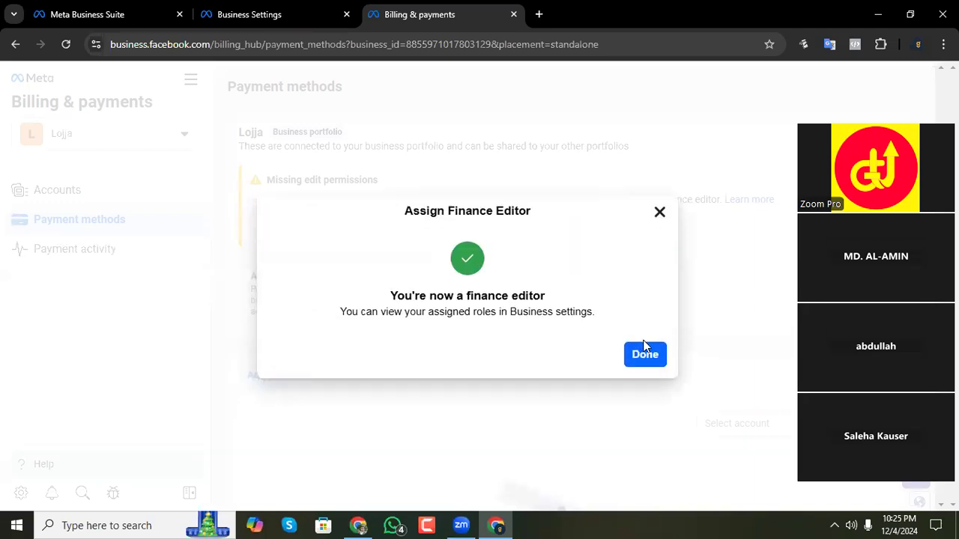
click(642, 356)
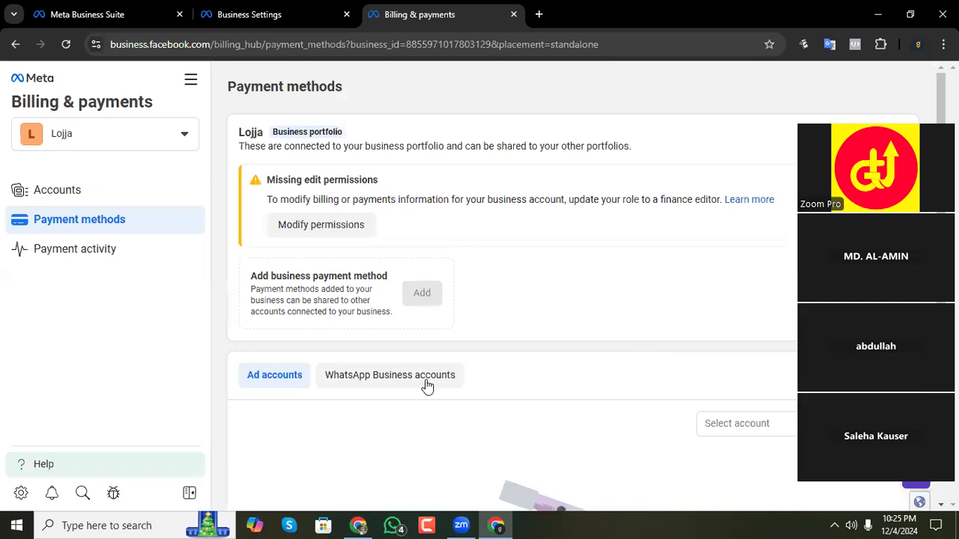
- View Lojja Ad's payment activity, then move to the business Payment methods page
scroll(646, 322, down, 3)
scroll(642, 322, up, 3)
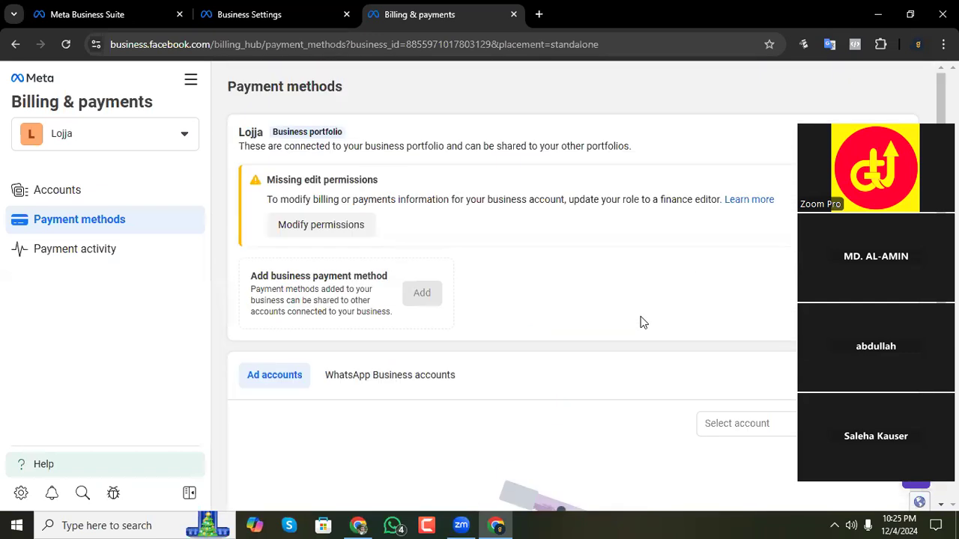
click(65, 253)
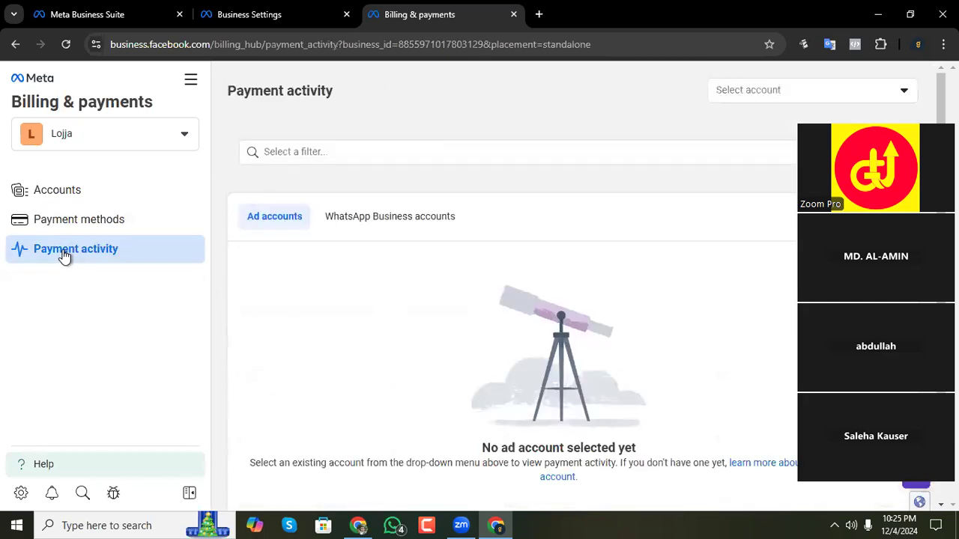
click(752, 92)
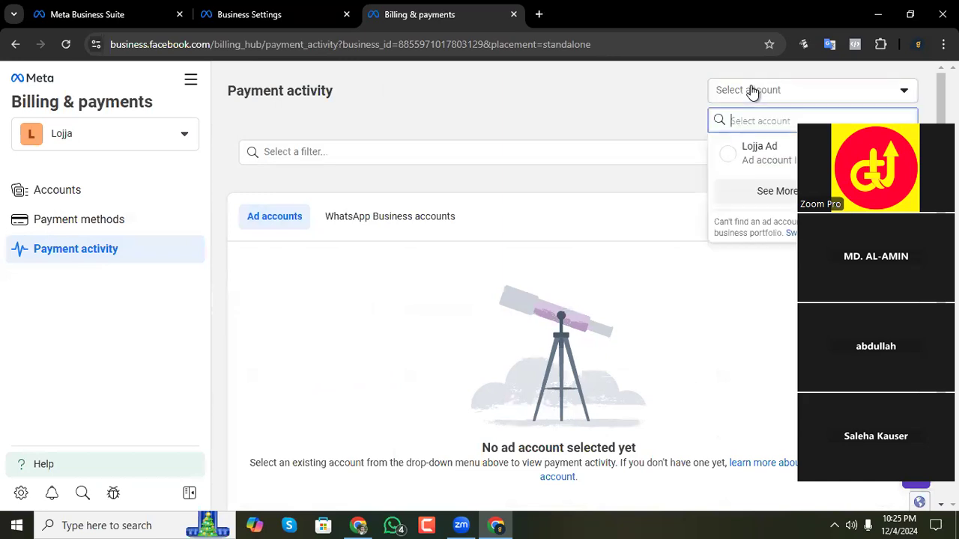
click(755, 155)
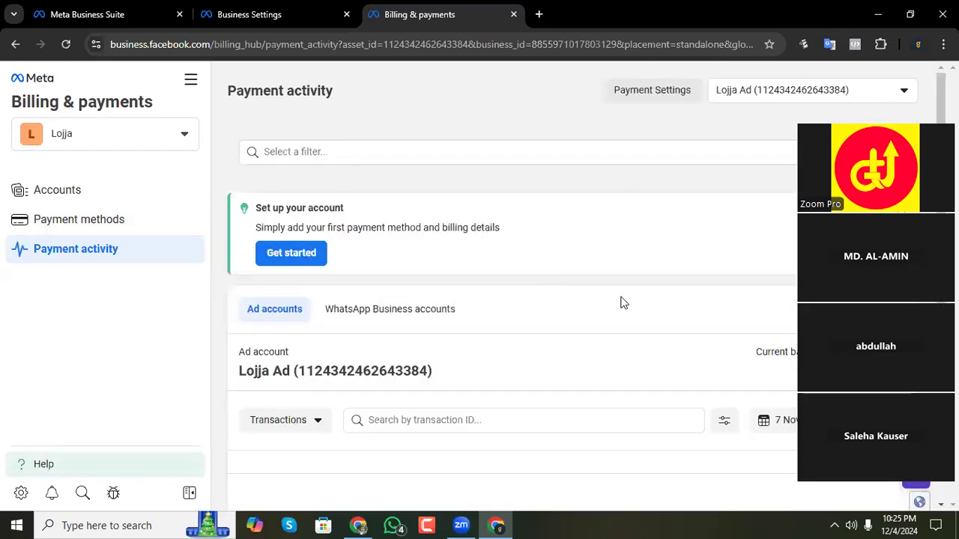
scroll(621, 301, down, 2)
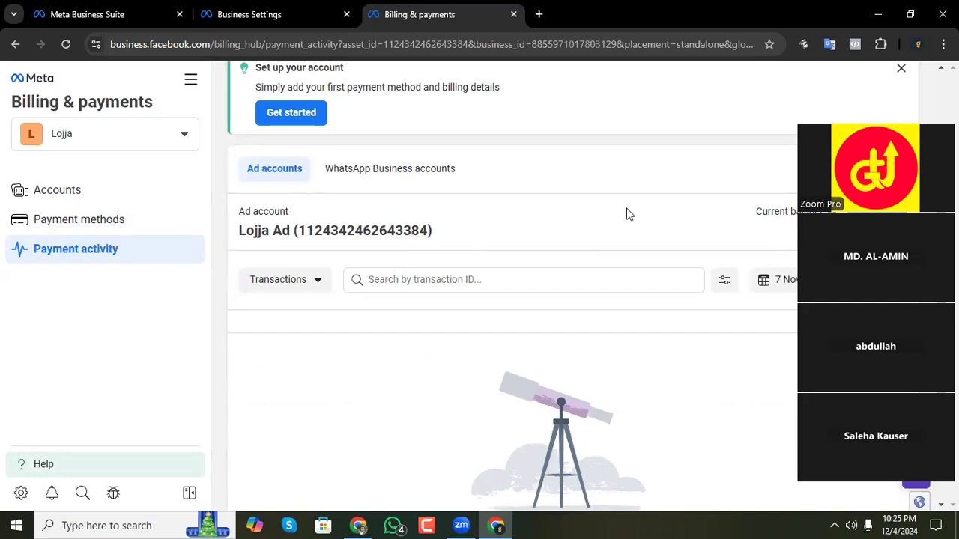
scroll(322, 253, up, 3)
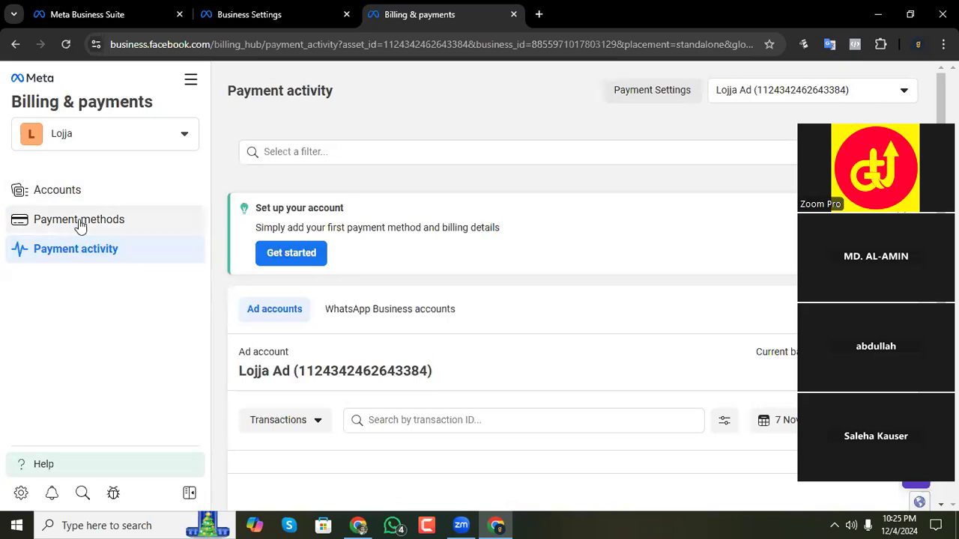
click(79, 223)
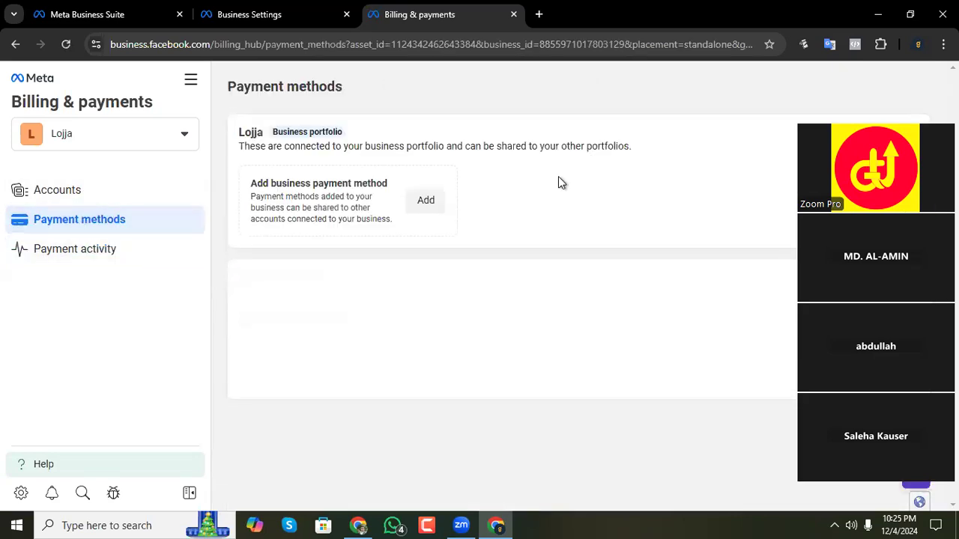
click(420, 203)
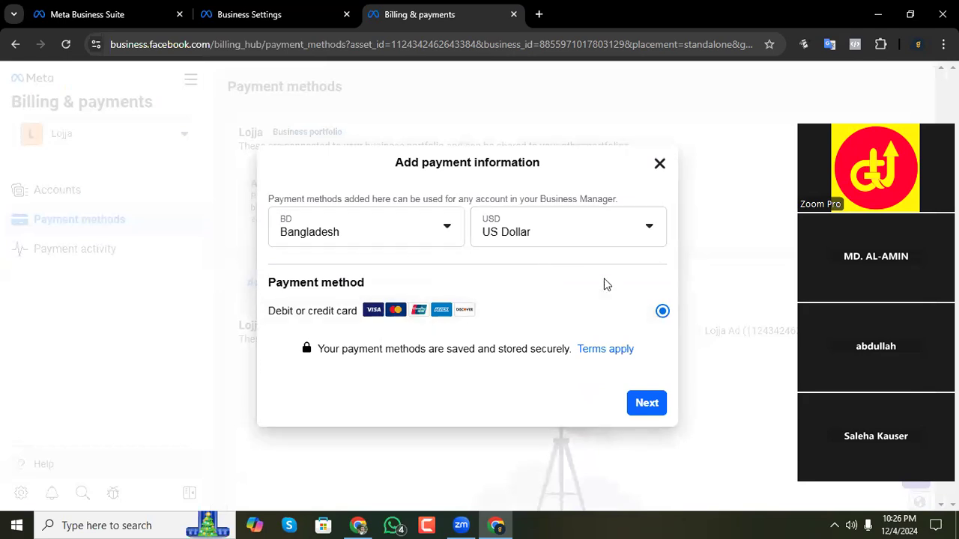
click(648, 408)
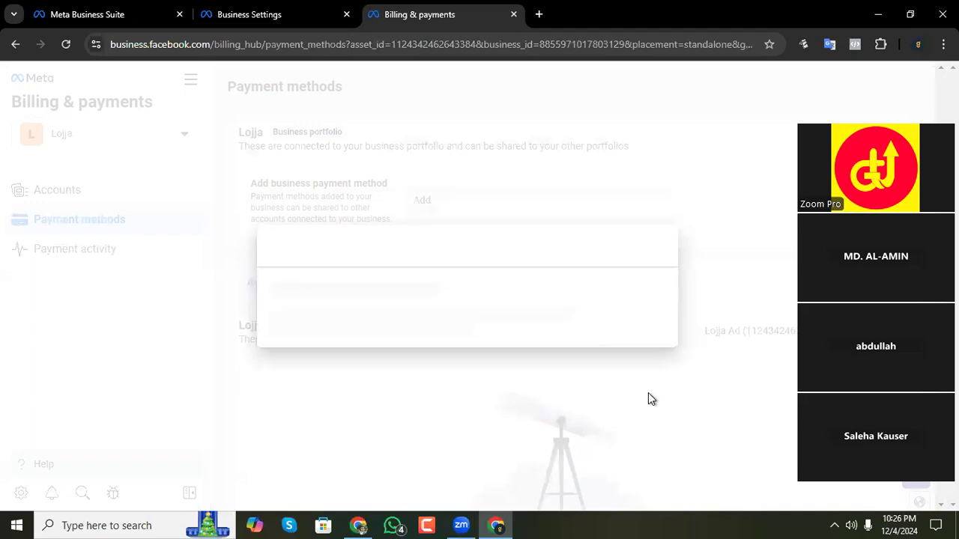
click(324, 229)
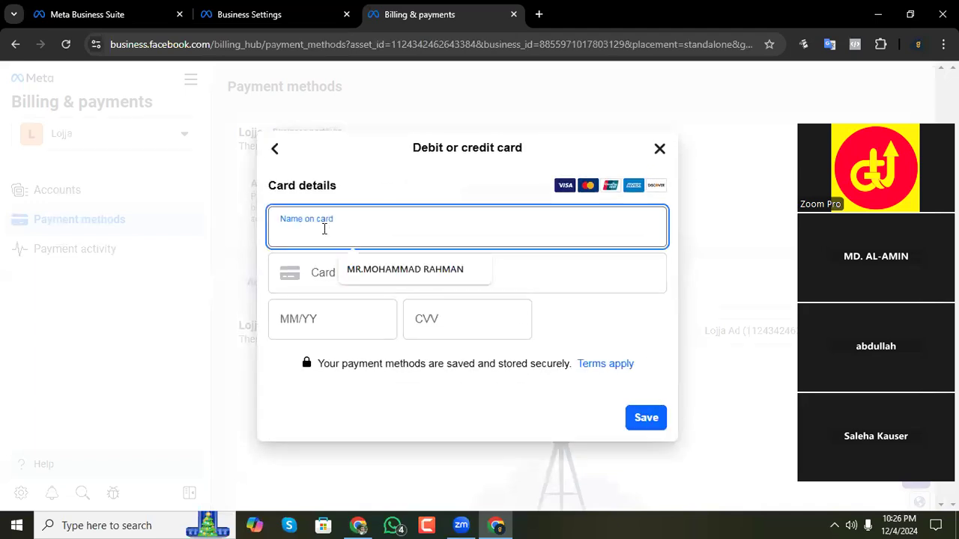
click(407, 276)
click(349, 272)
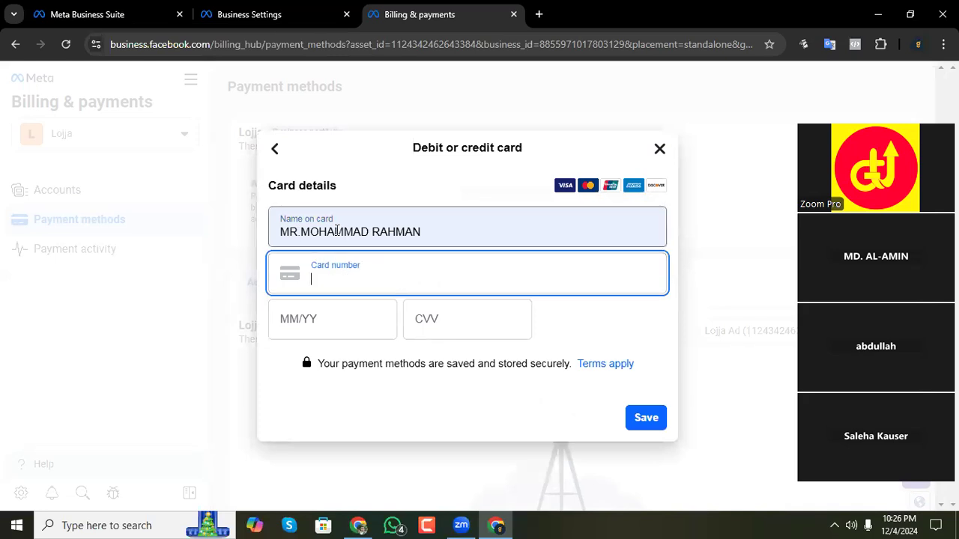
drag(282, 233, 434, 235)
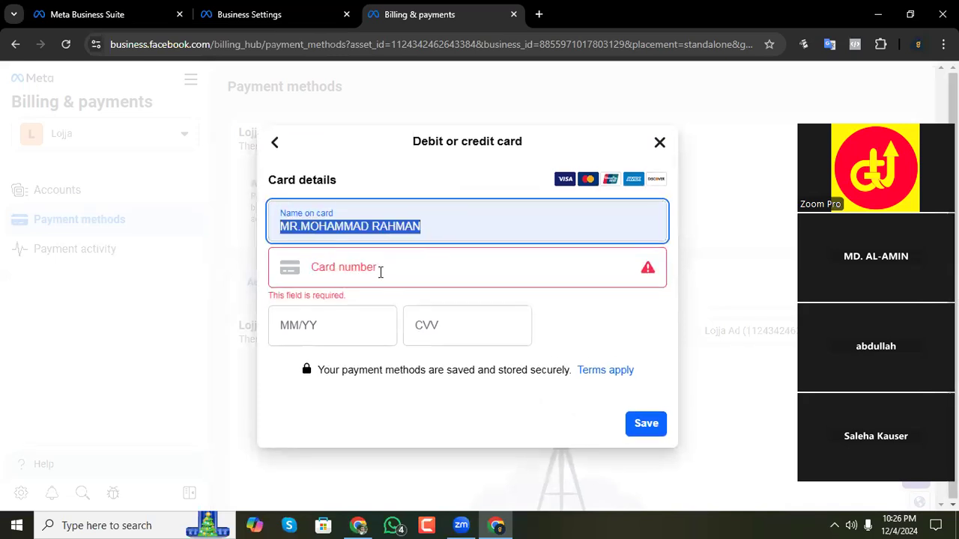
click(379, 274)
click(334, 328)
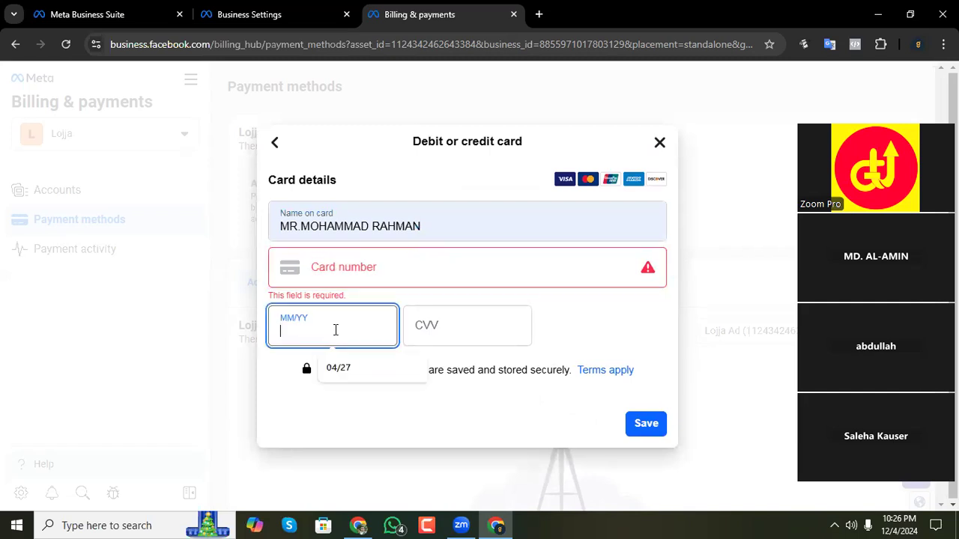
click(477, 328)
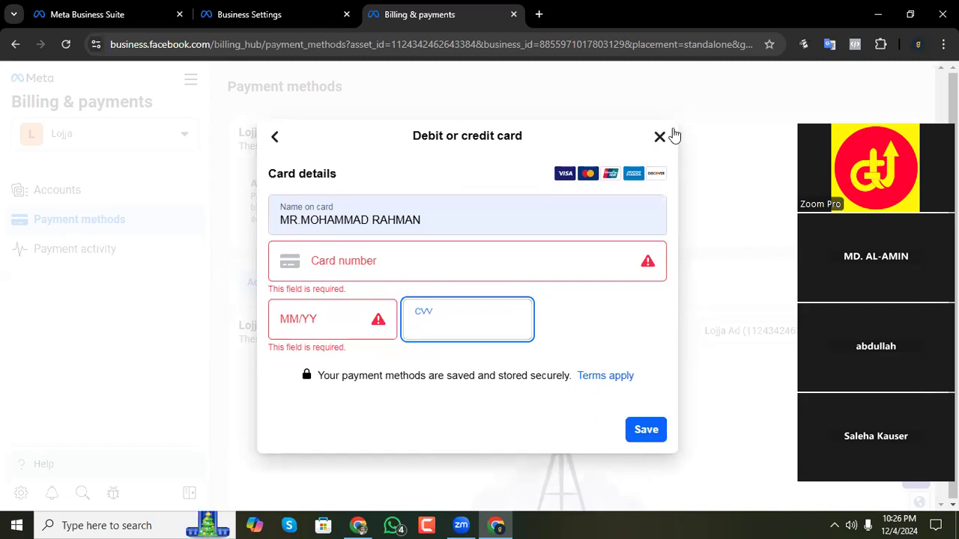
click(660, 137)
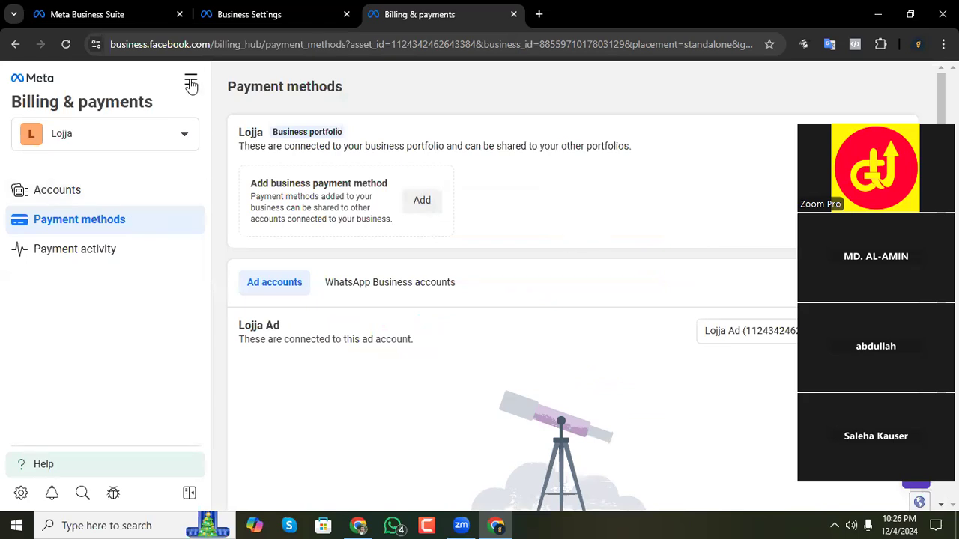
- Reopen Lojja Ad in Ads Manager, close the old billing tab, and open Billing & payments via All tools
click(274, 11)
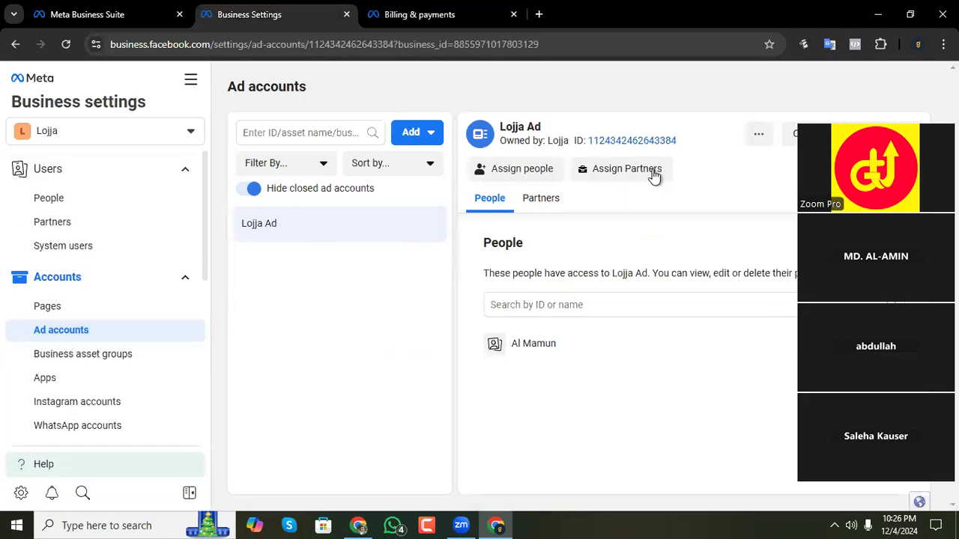
click(803, 134)
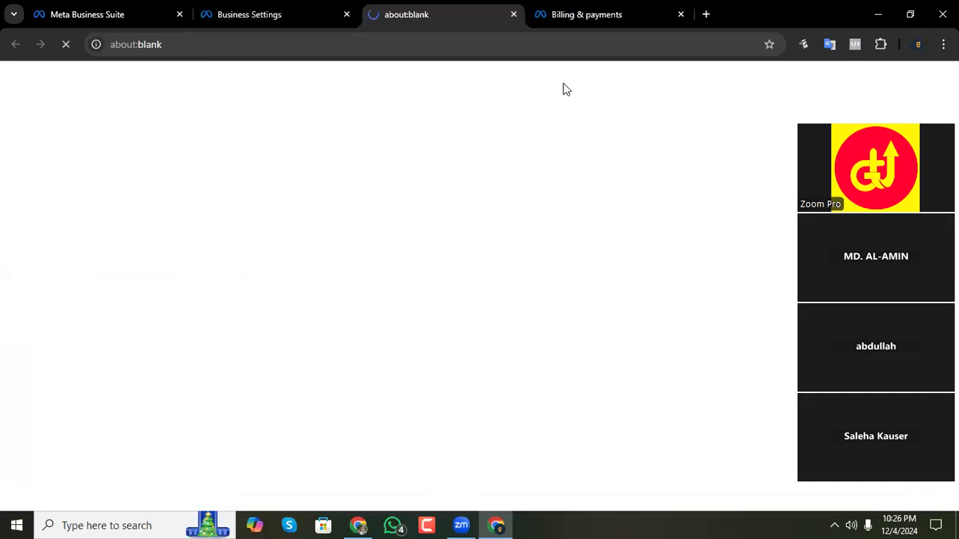
click(680, 14)
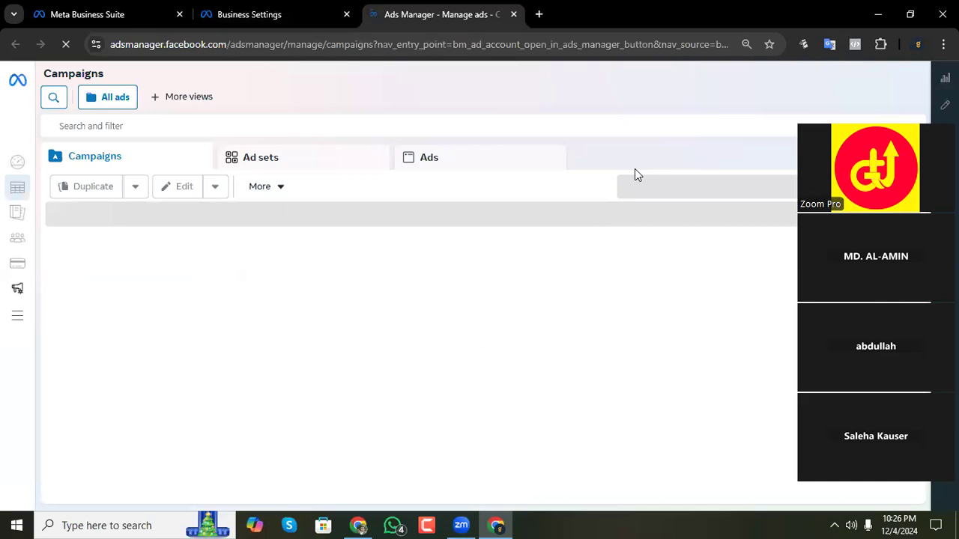
click(18, 319)
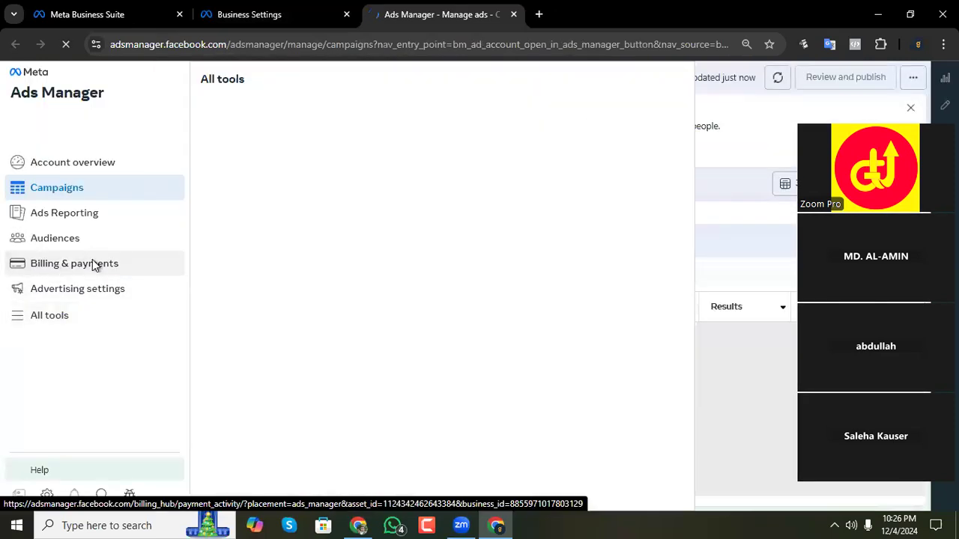
click(93, 266)
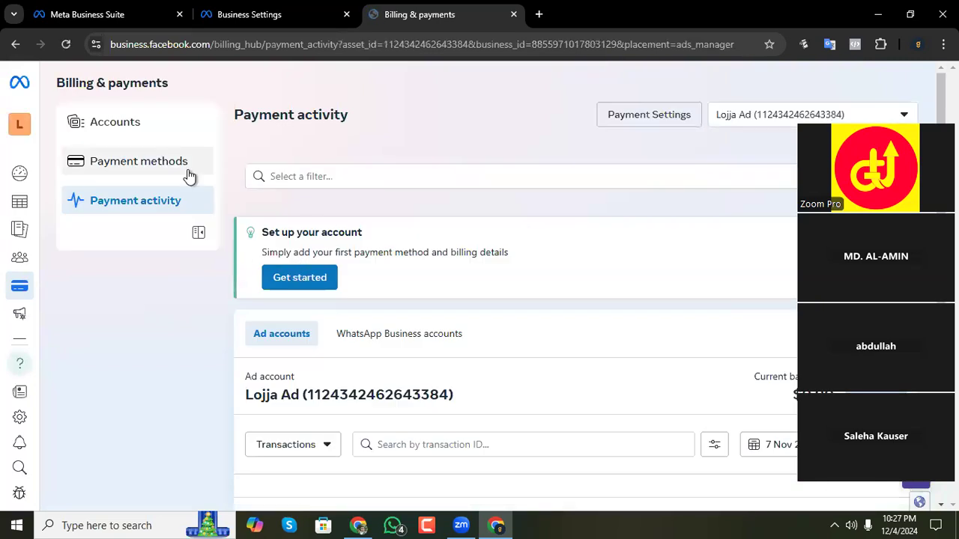
- Begin adding a payment method in US Dollar, visit the card fields, then close the form unsaved
click(146, 171)
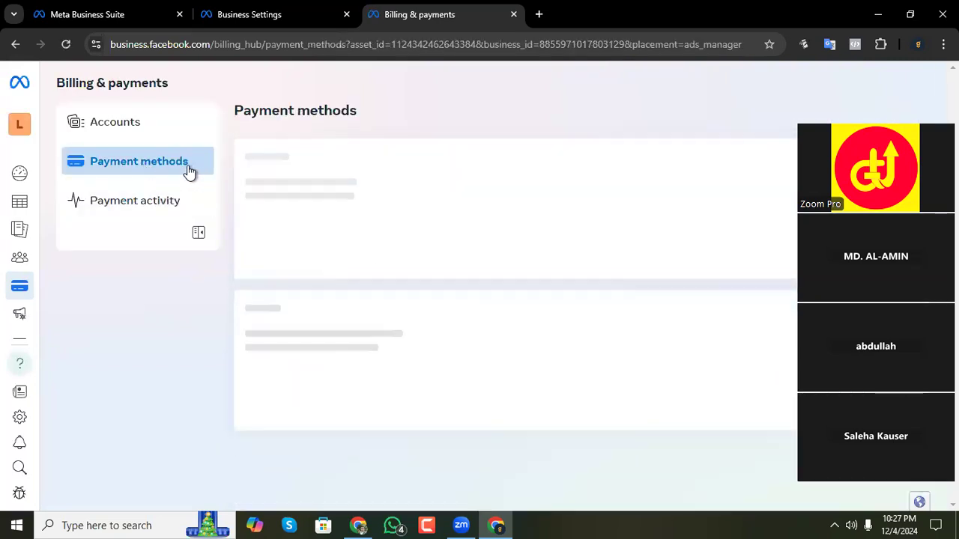
click(421, 233)
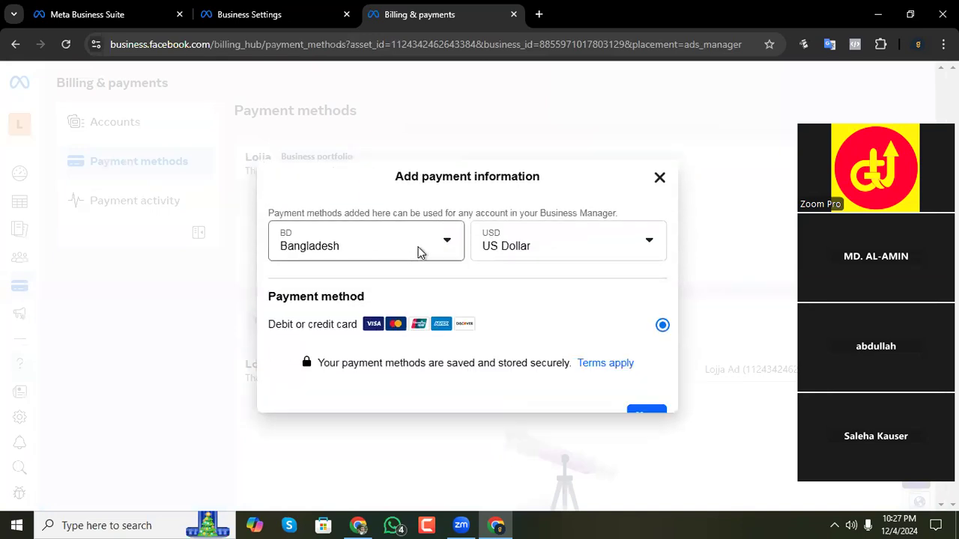
click(628, 223)
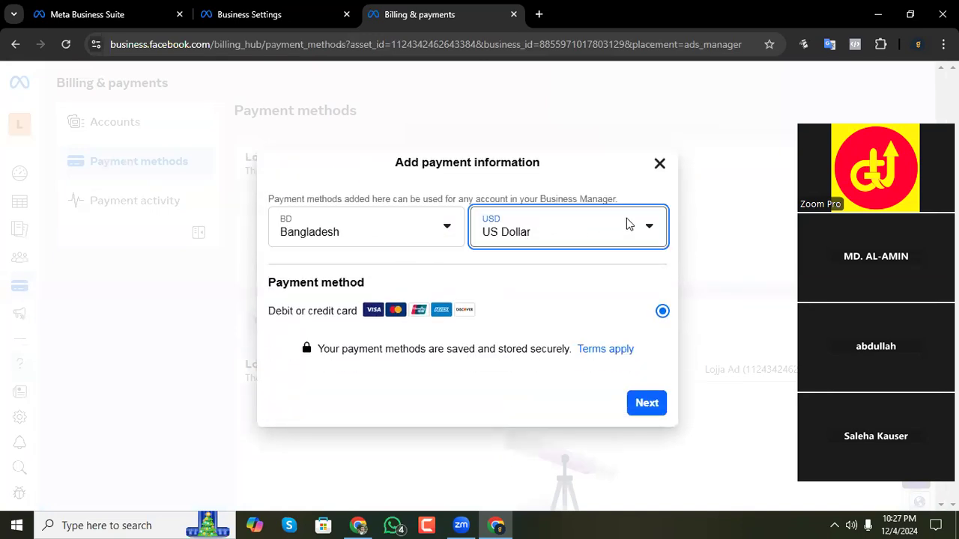
click(585, 175)
click(649, 407)
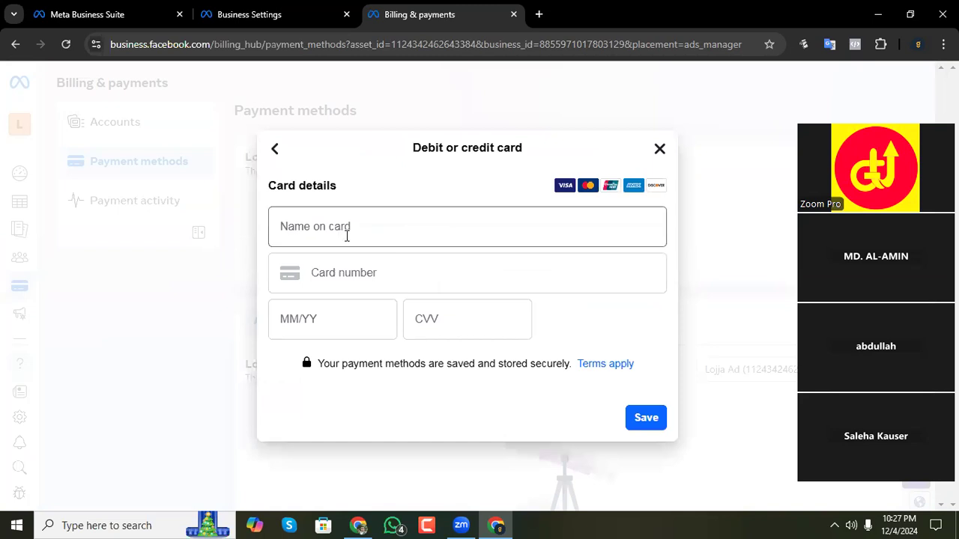
click(347, 232)
click(322, 272)
click(328, 322)
click(500, 348)
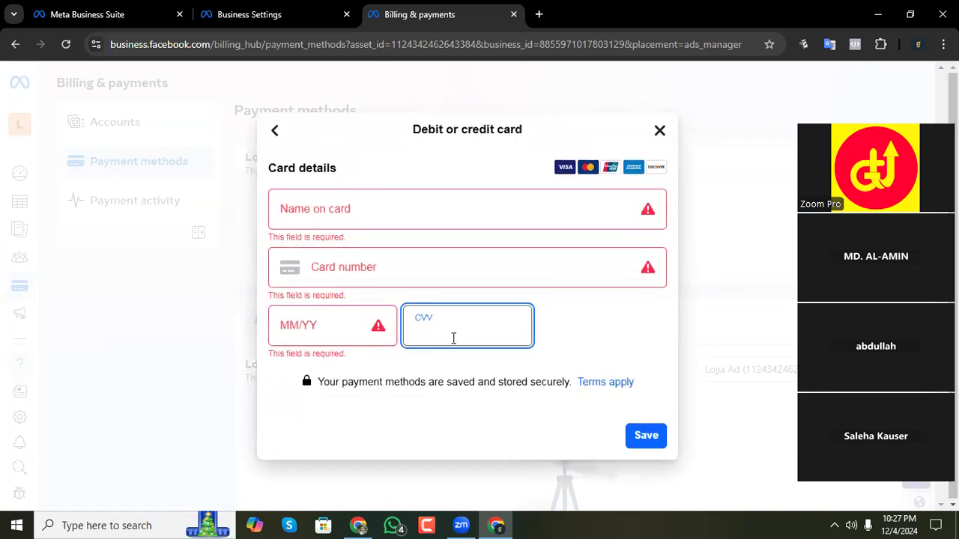
click(659, 131)
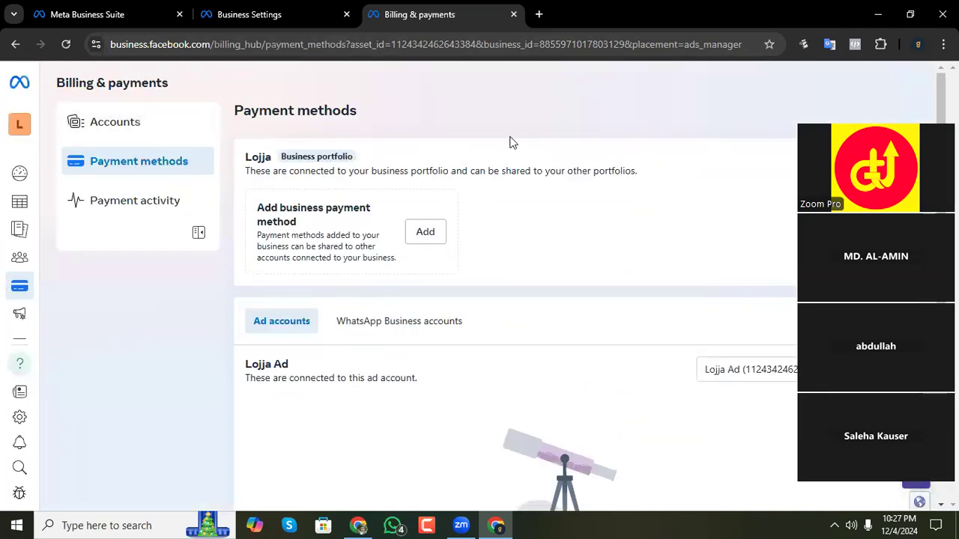
- Close the Billing & payments tab, returning to the Business settings ad accounts view
click(249, 14)
click(405, 14)
click(274, 12)
click(423, 15)
click(513, 14)
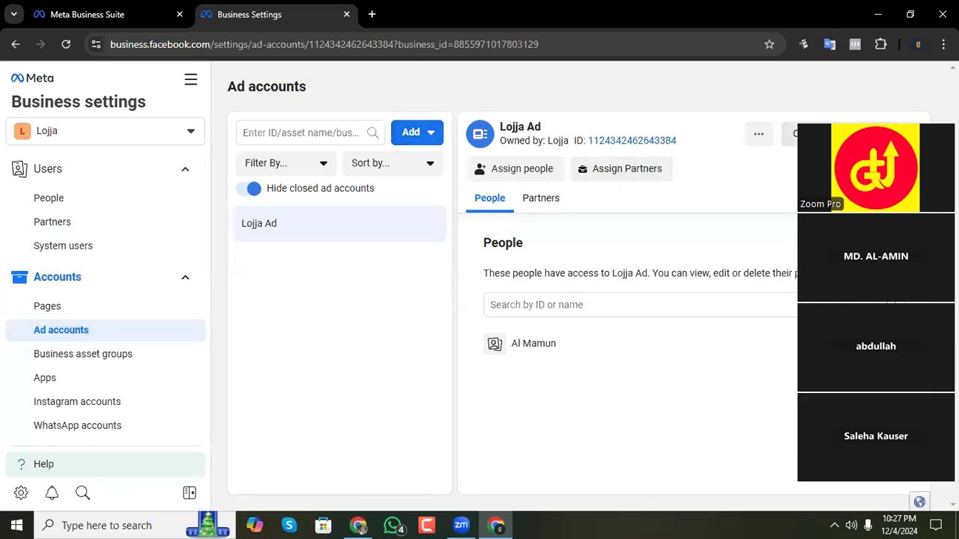
- Open Lojja Ad in Ads Manager and close the 'Add payment method' update card
click(786, 134)
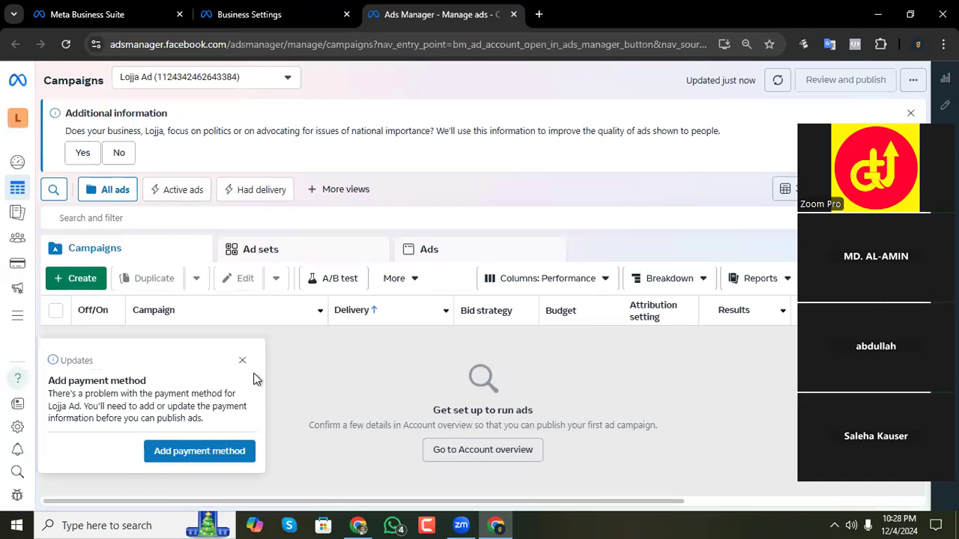
click(242, 360)
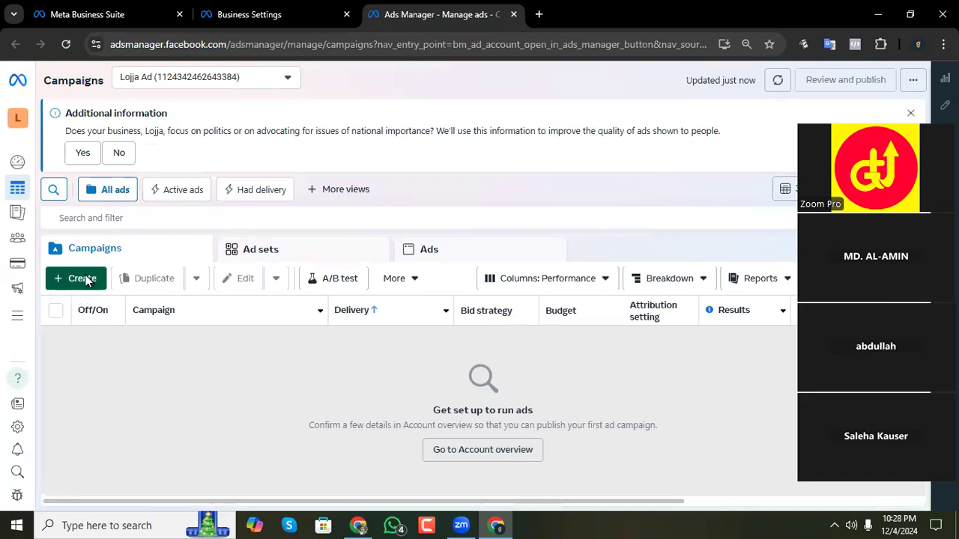
- Start a new Lojja Ad campaign and look over the six objectives, including Awareness
click(84, 279)
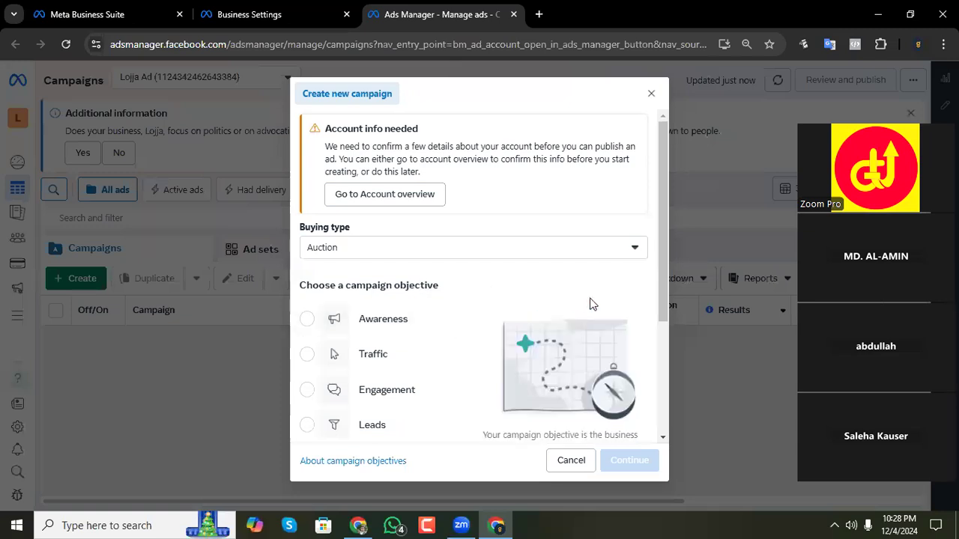
drag(664, 215, 669, 291)
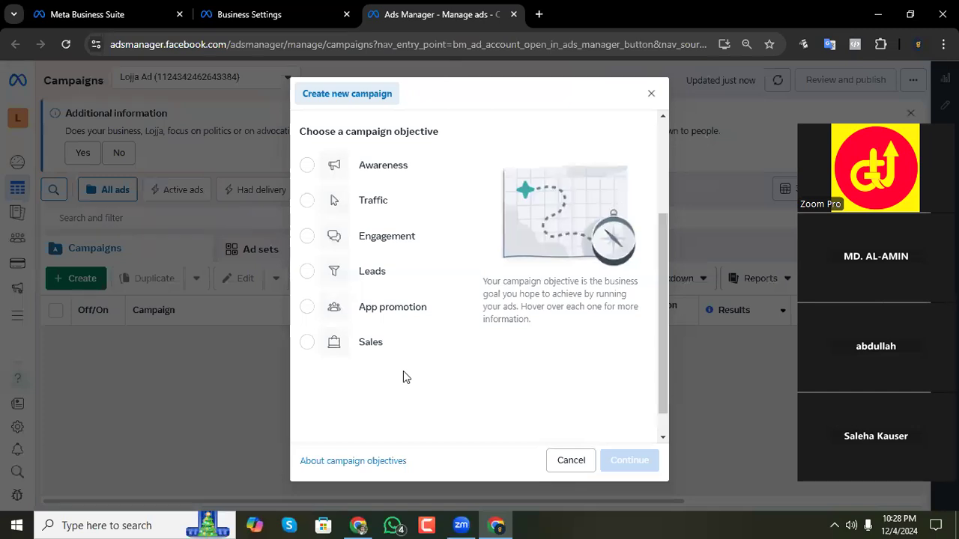
mouse_move(397, 178)
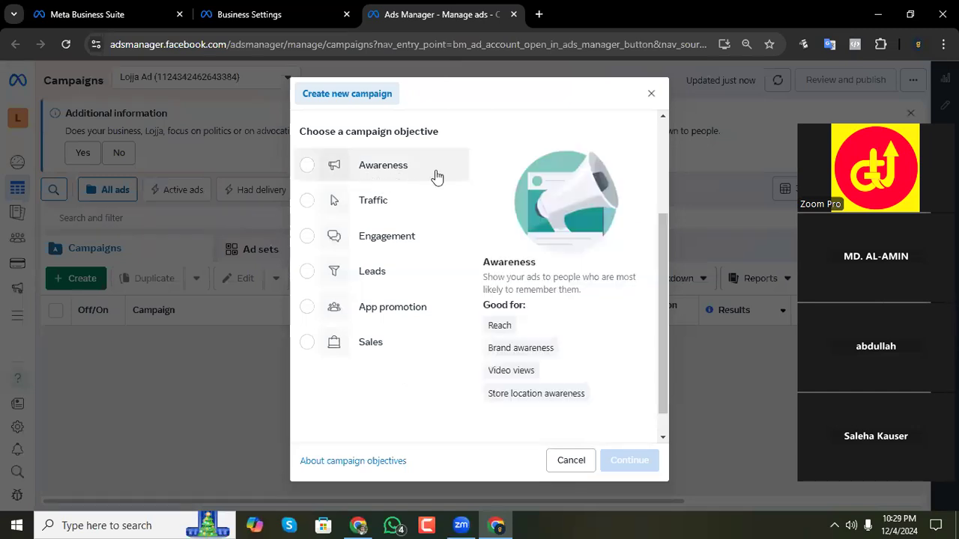
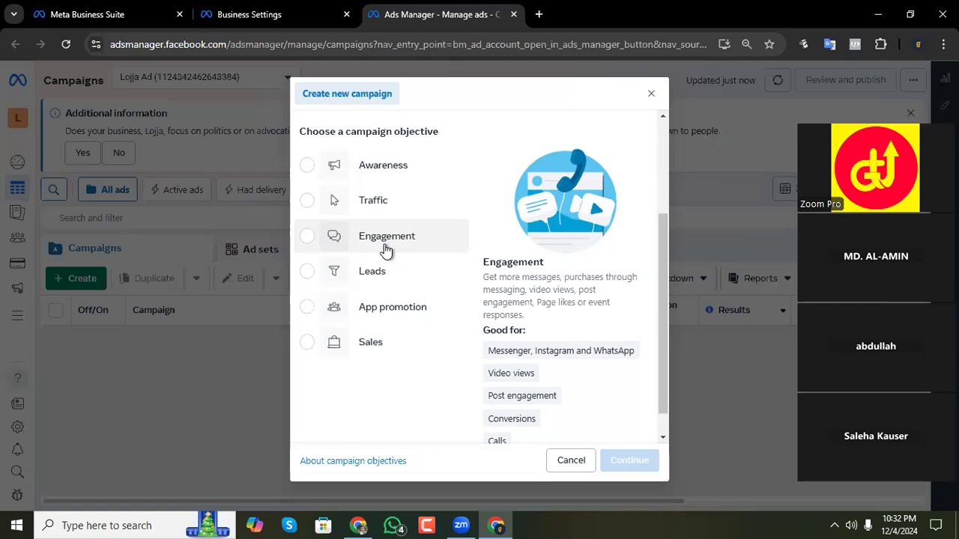
- Glance at the Meta Business Suite home page, then return to the campaign objective chooser
drag(663, 250, 665, 303)
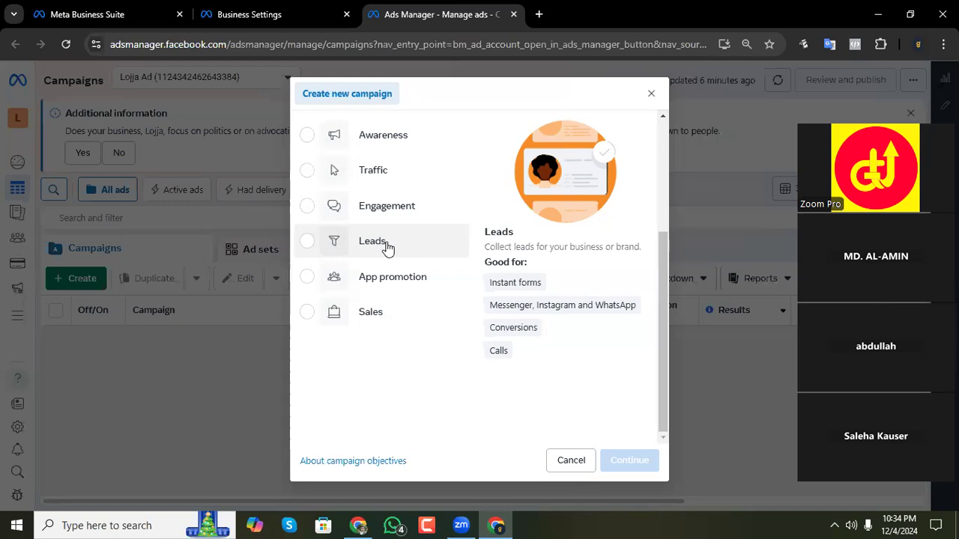
click(97, 15)
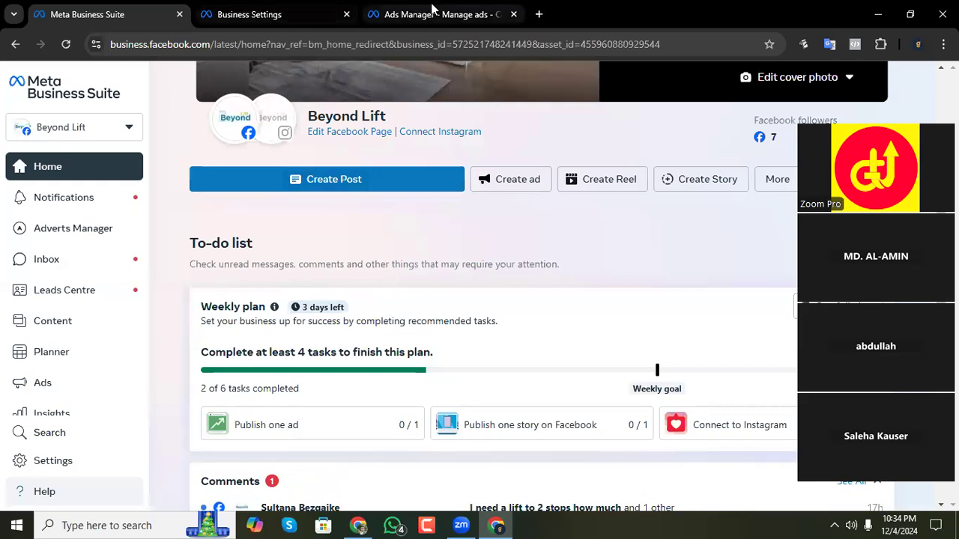
click(449, 12)
mouse_move(377, 251)
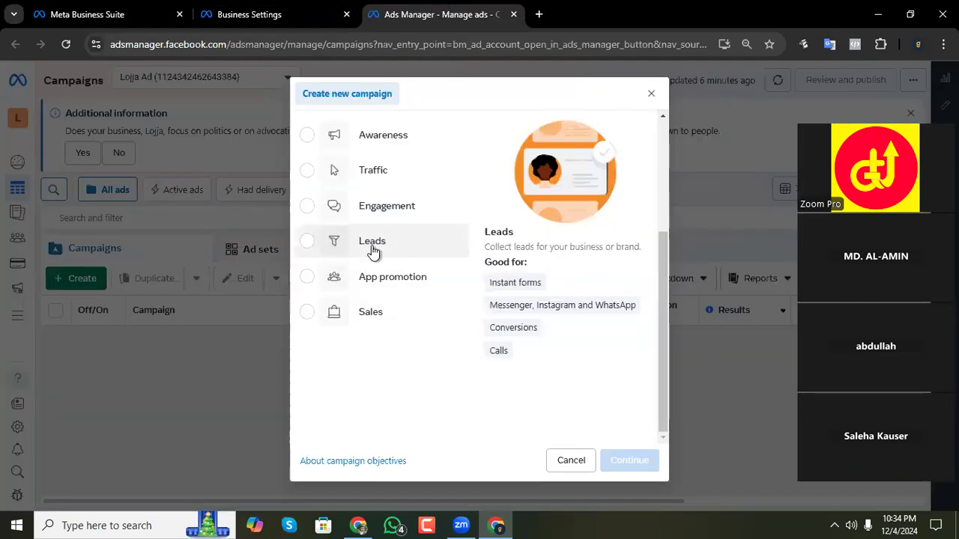
mouse_move(349, 280)
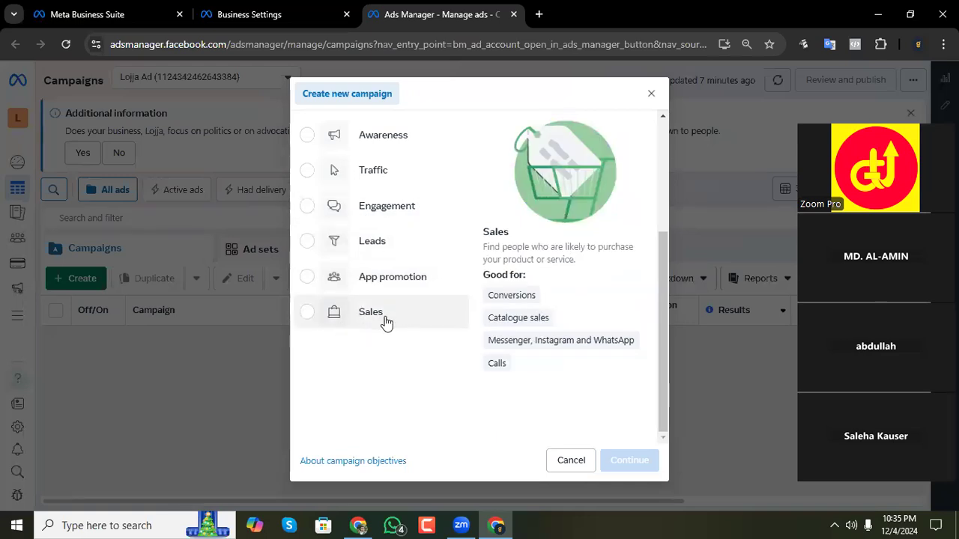
- Pick Awareness instead of Sales as the objective and create the draft campaign
click(387, 320)
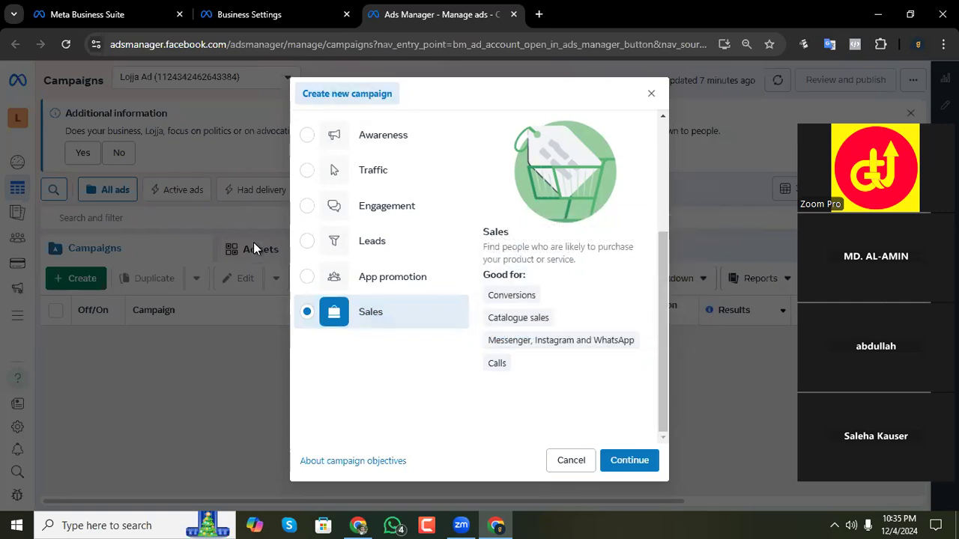
scroll(464, 292, up, 2)
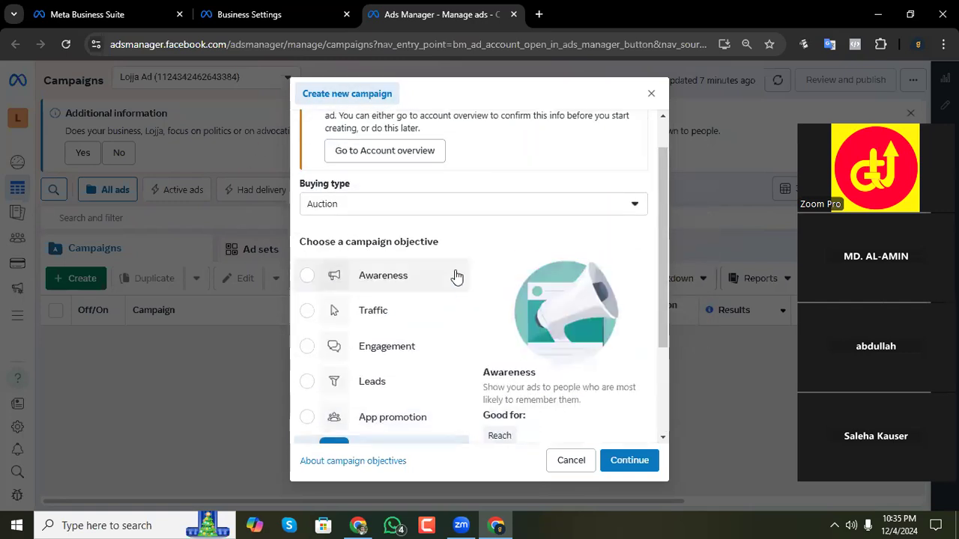
scroll(457, 277, down, 2)
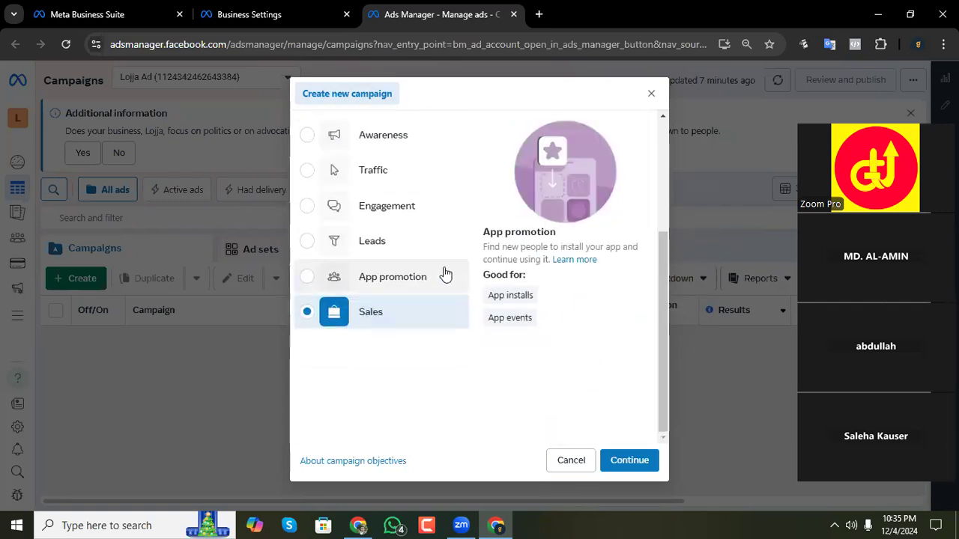
scroll(442, 274, up, 3)
click(377, 278)
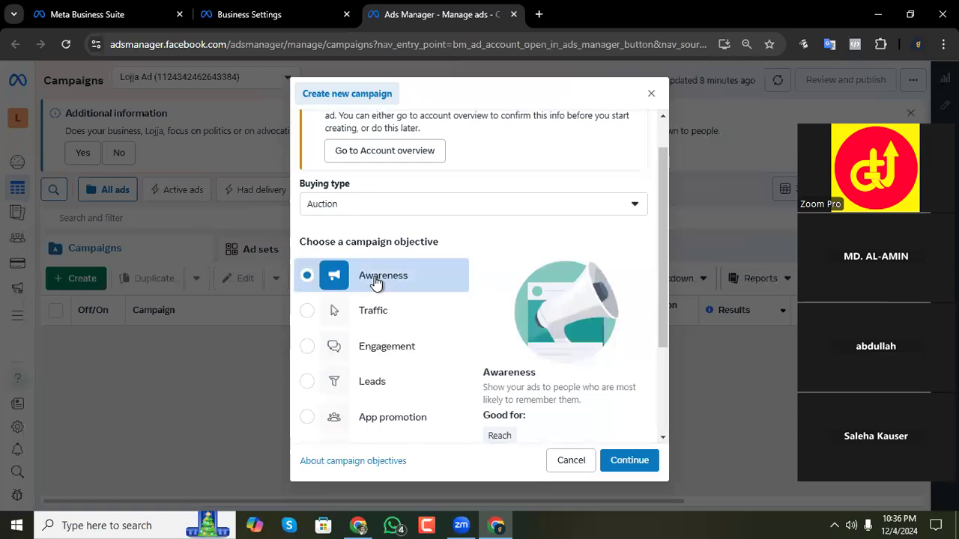
click(626, 463)
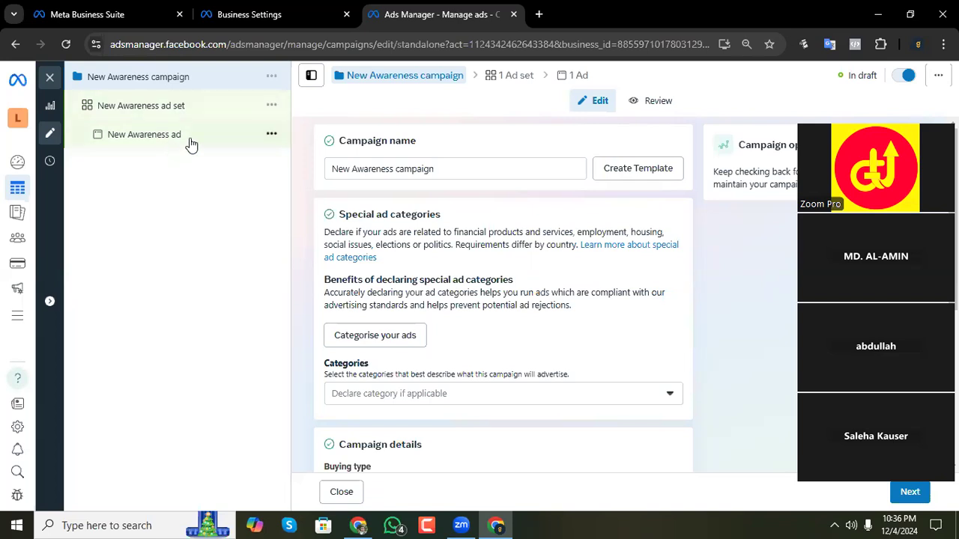
- Replace 'New Awareness campaign' with 'Campaign | 10$ | 04-12-24' in the campaign name field
drag(396, 169, 305, 177)
key(BackSpace)
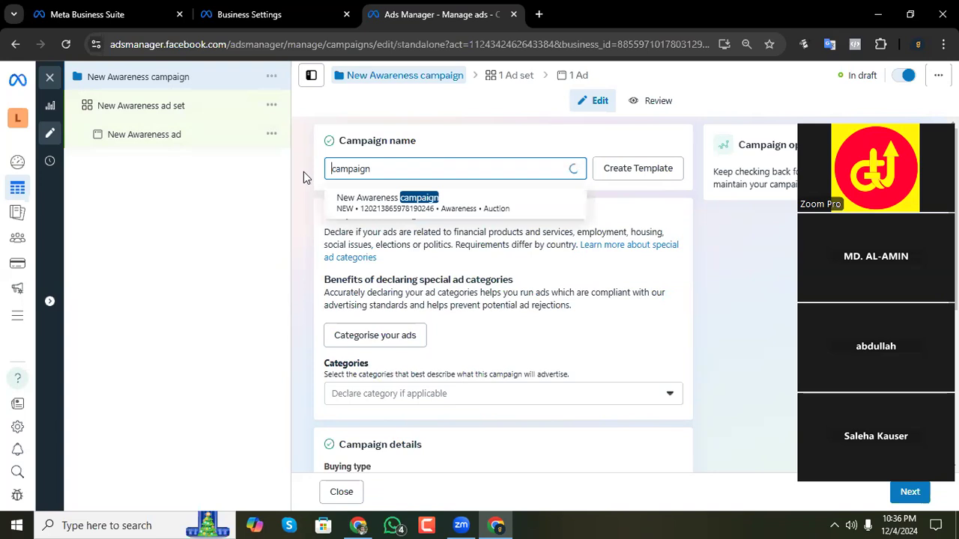
key(Delete)
text(C)
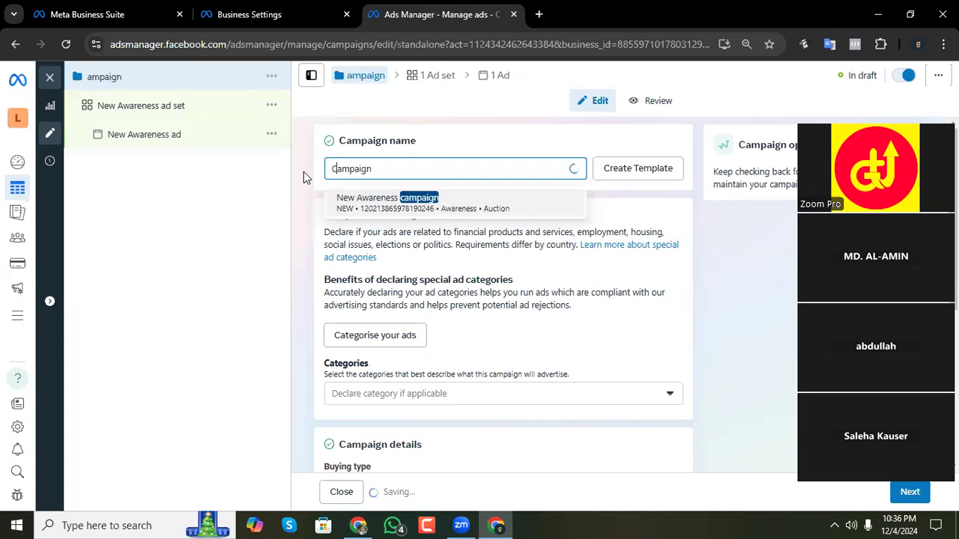
click(371, 170)
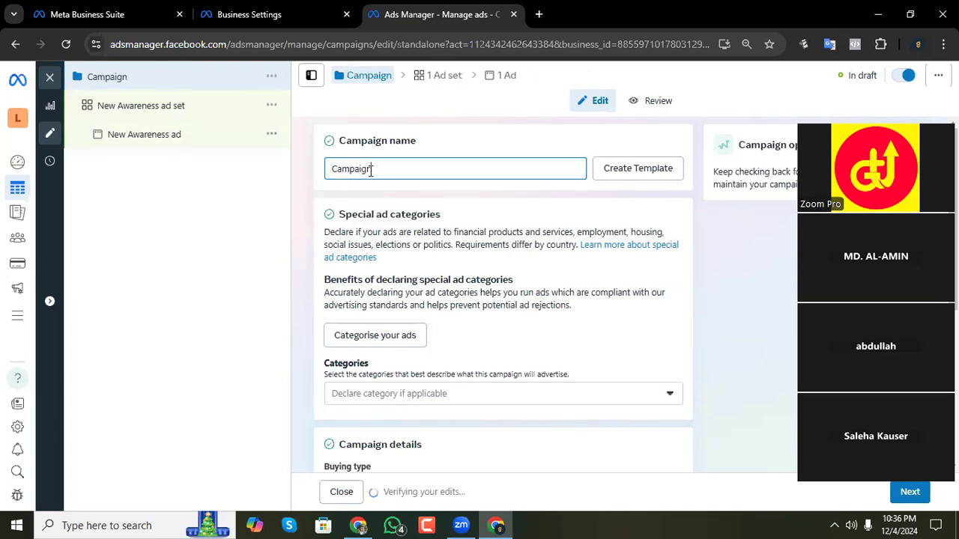
click(376, 169)
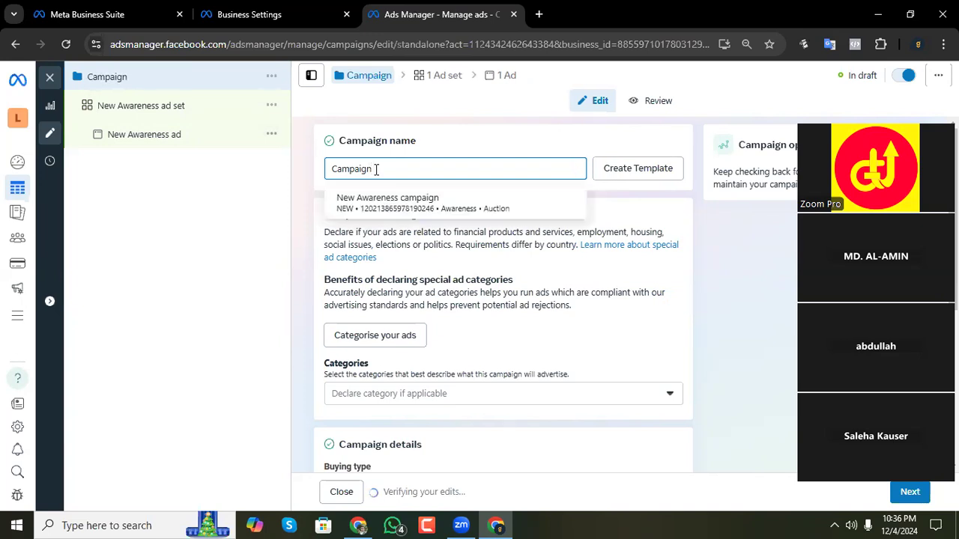
text(| )
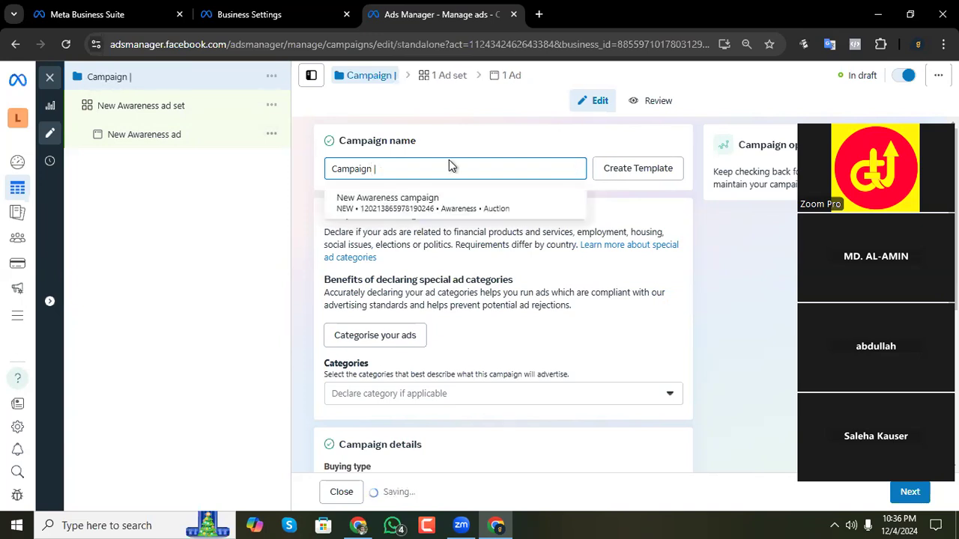
text(10)
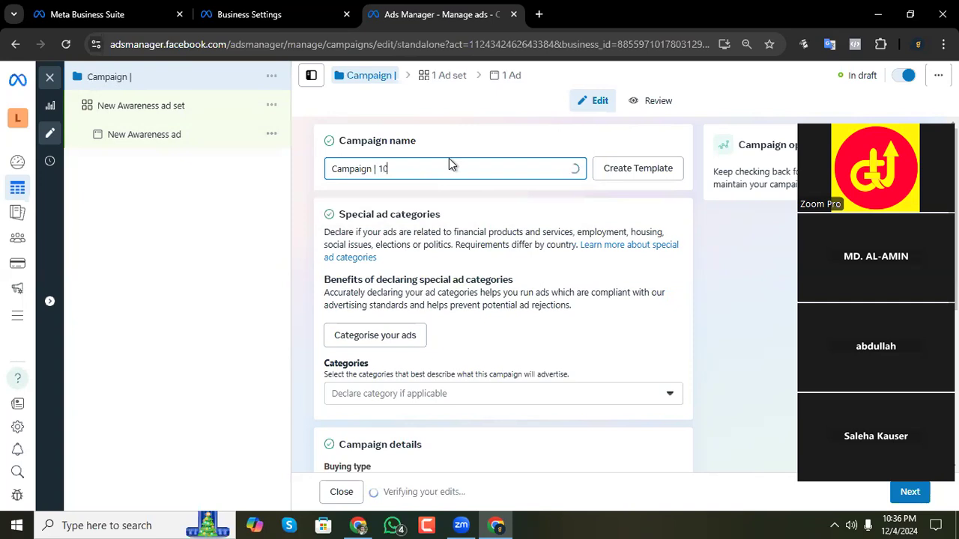
text($ |)
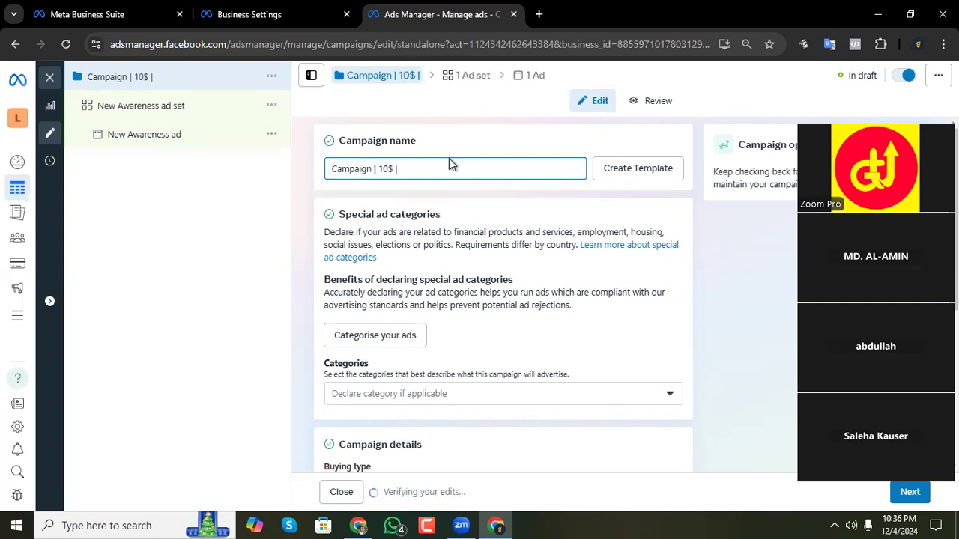
text( 04-1)
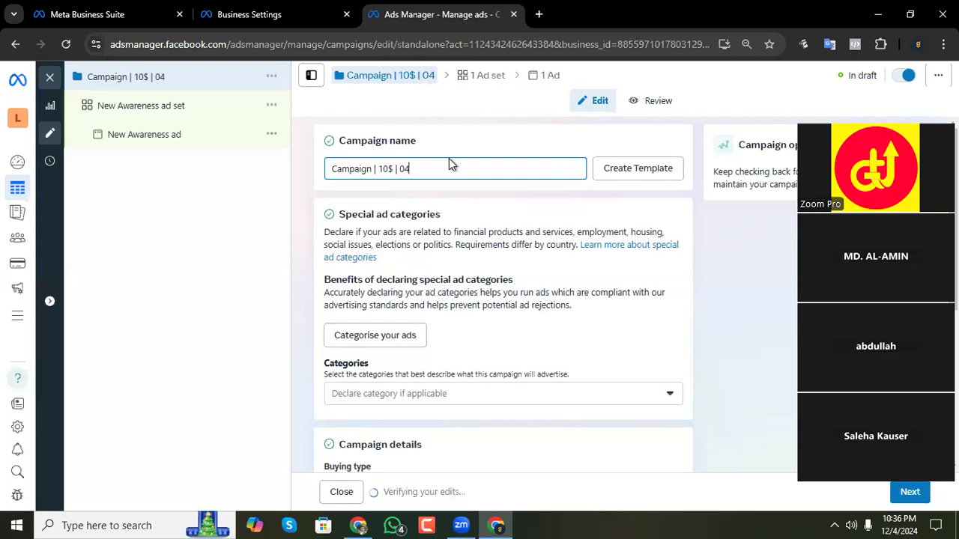
text(2-24)
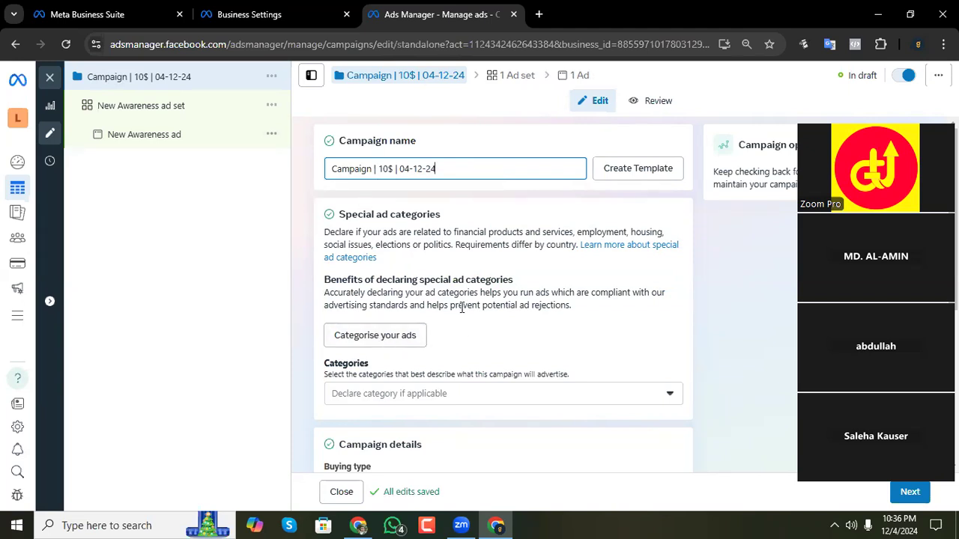
scroll(546, 264, down, 2)
scroll(548, 255, down, 2)
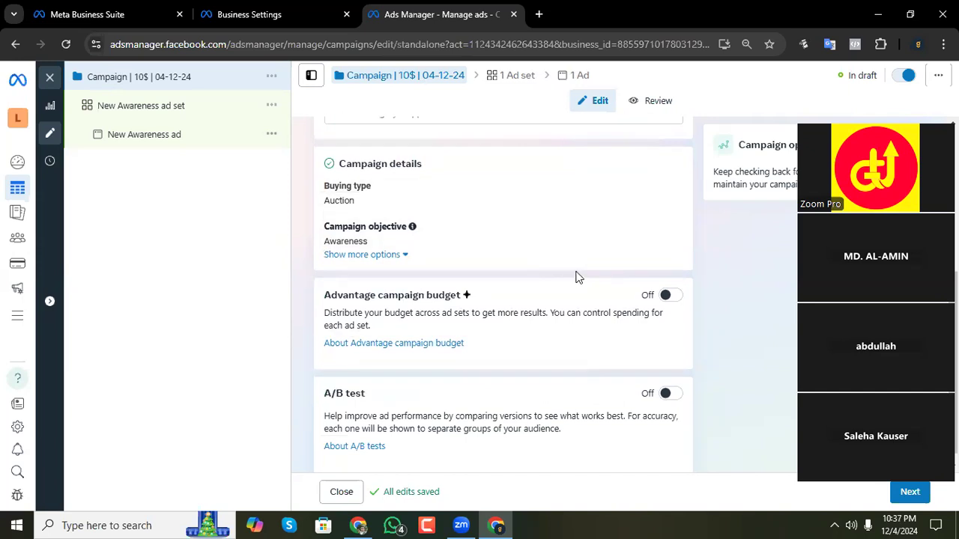
scroll(577, 277, down, 1)
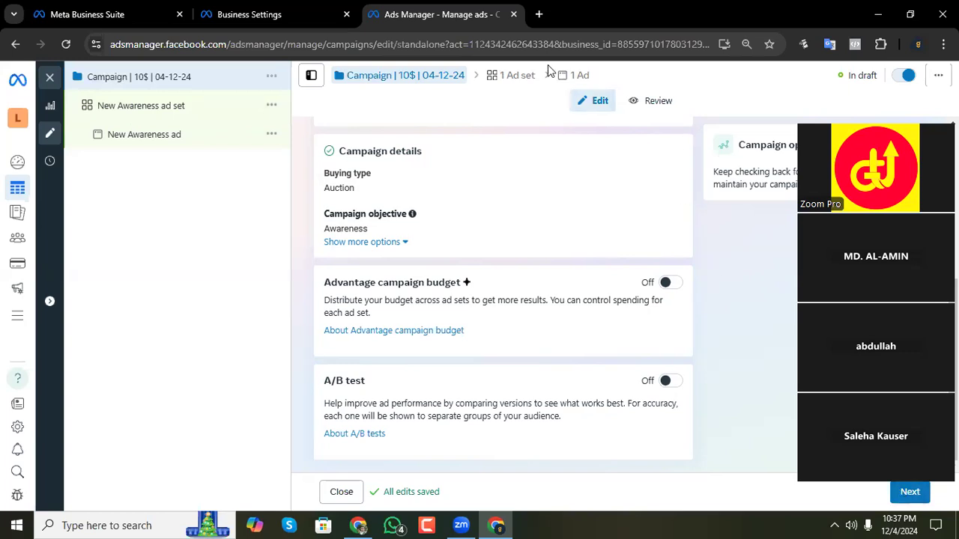
- Rename the ad set from 'New Awareness ad set' to 'Ad set=01' and dismiss the payment notice
click(515, 77)
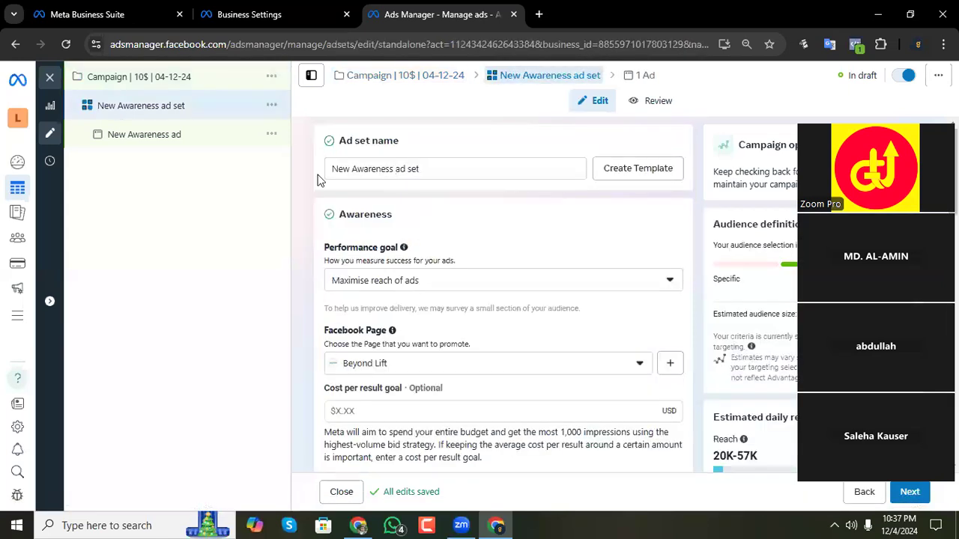
drag(393, 170, 319, 180)
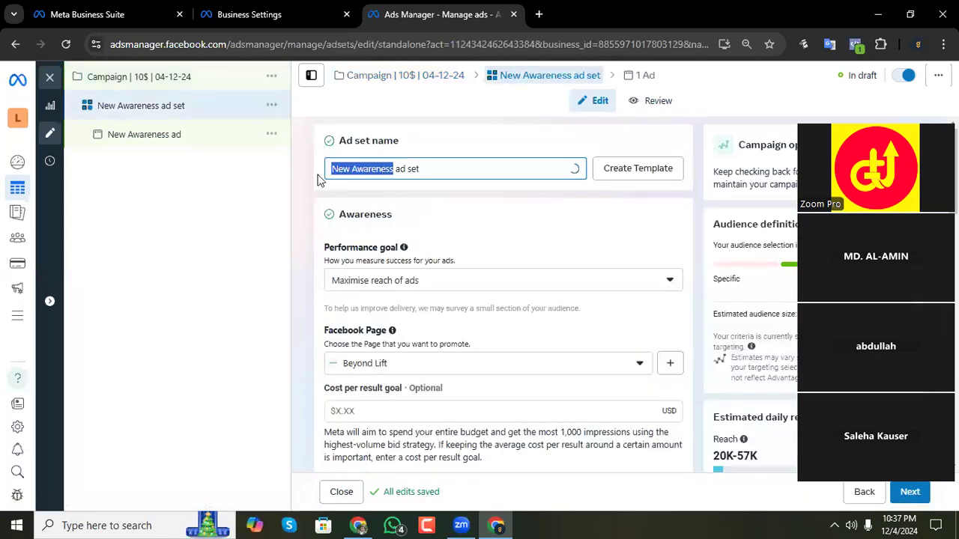
key(alt+Home)
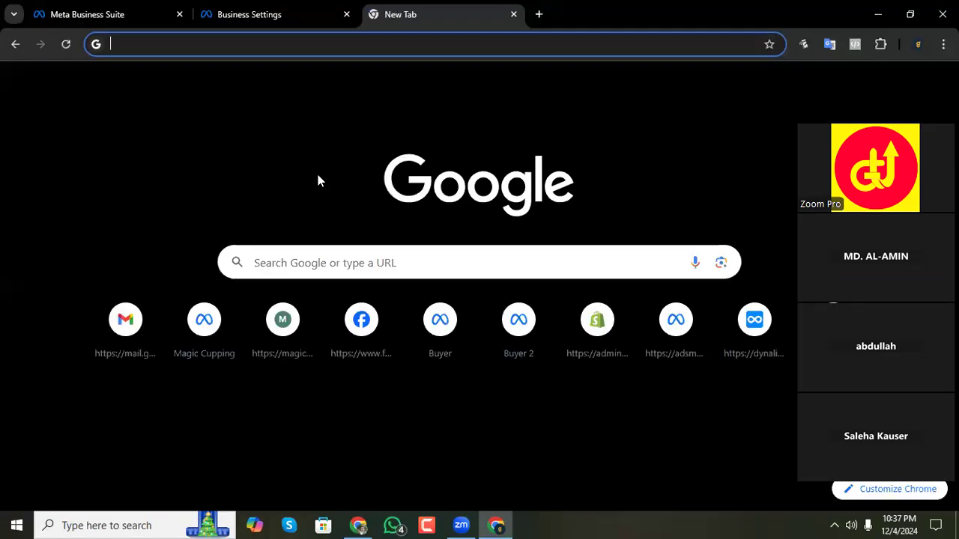
click(12, 43)
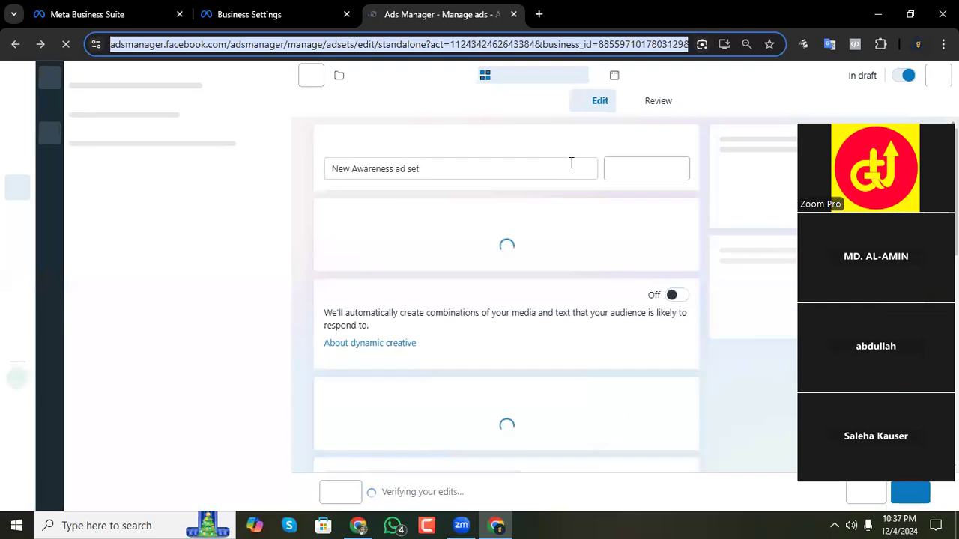
click(417, 167)
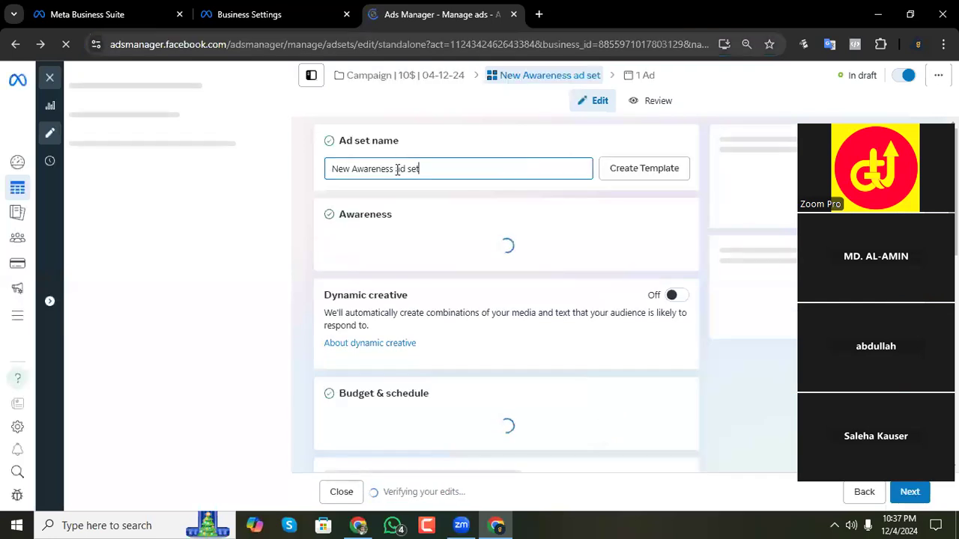
click(392, 168)
key(BackSpace)
key(BackSpace)
key(BackSpace)
key(BackSpace)
key(BackSpace)
key(BackSpace)
key(BackSpace)
key(BackSpace)
key(BackSpace)
key(BackSpace)
key(BackSpace)
key(BackSpace)
key(BackSpace)
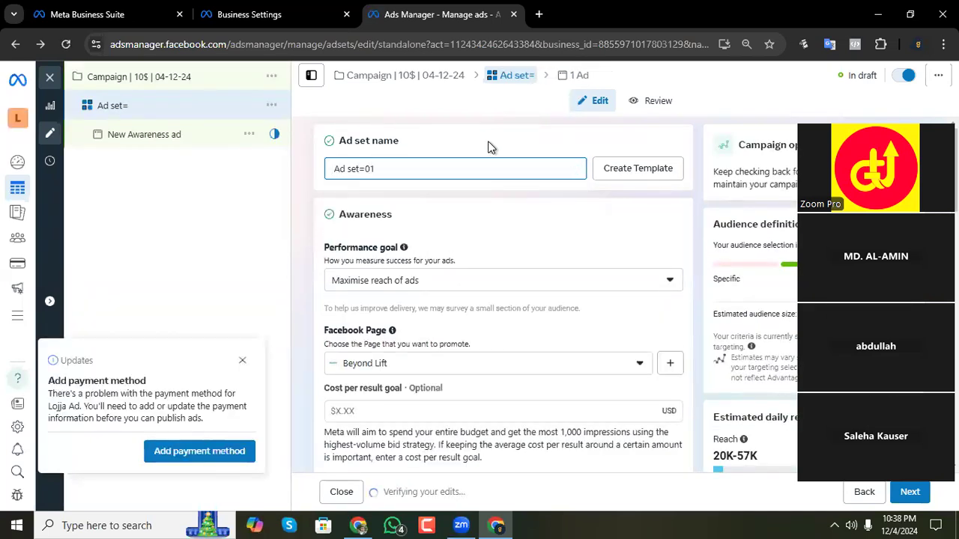
click(490, 146)
click(243, 363)
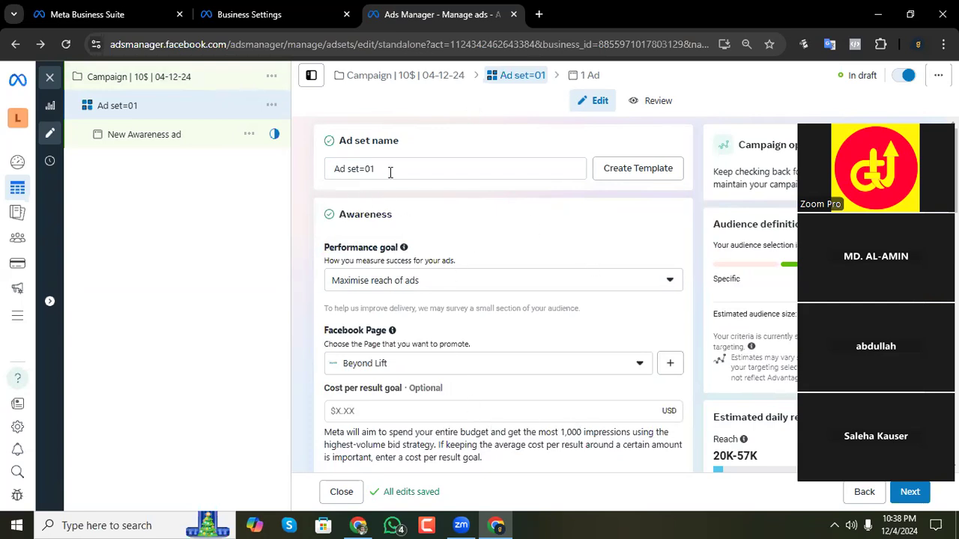
- Try Maximise ad recall lift as the performance goal, then revert to Maximise reach of ads
scroll(359, 155, down, 2)
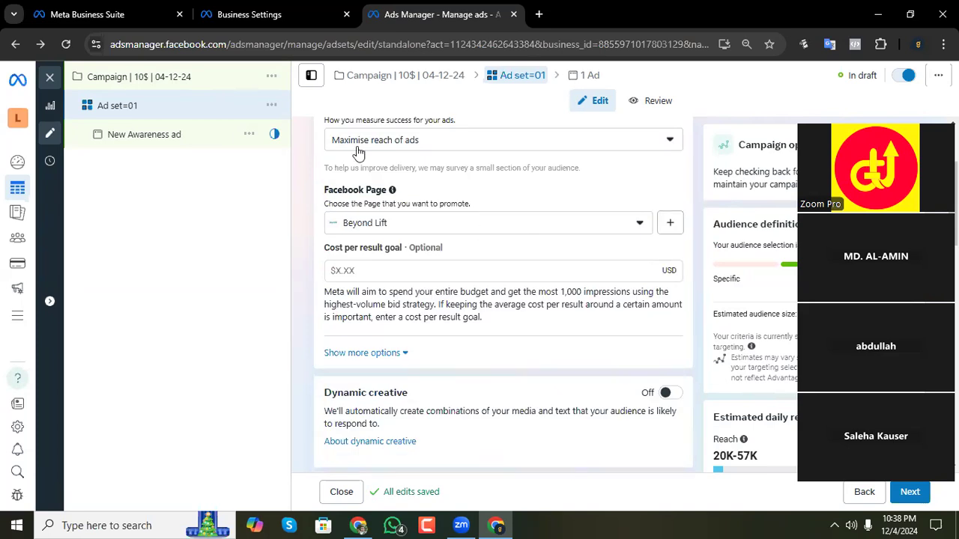
scroll(336, 248, up, 2)
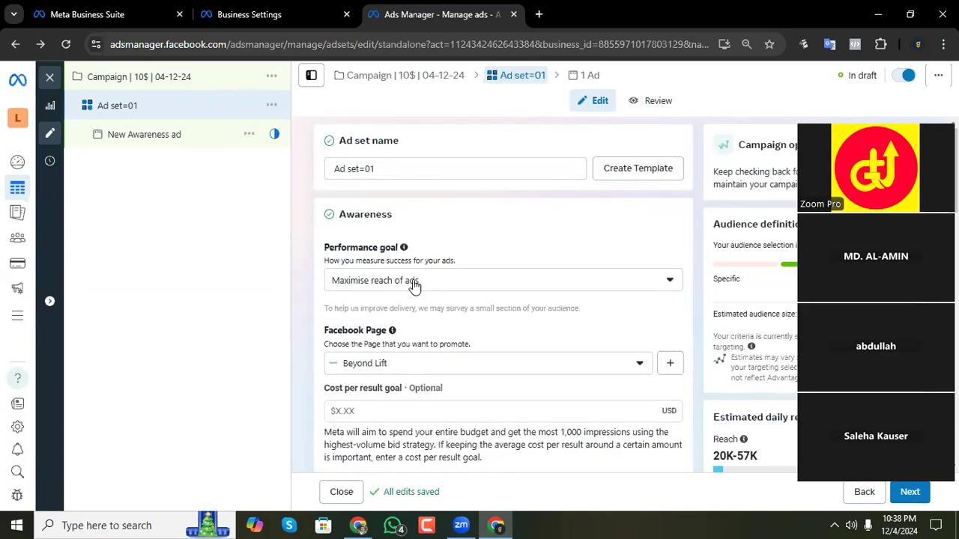
click(670, 282)
click(670, 281)
click(670, 282)
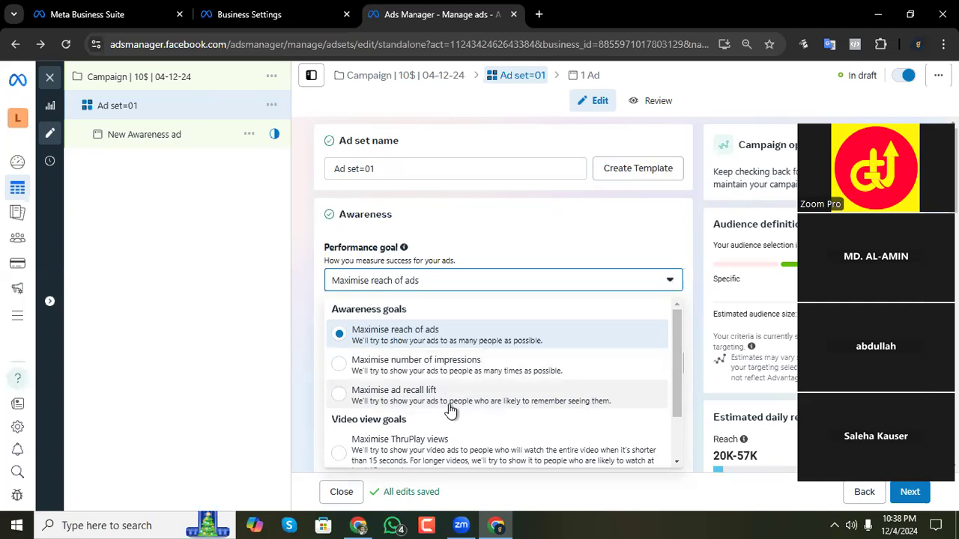
scroll(487, 382, down, 2)
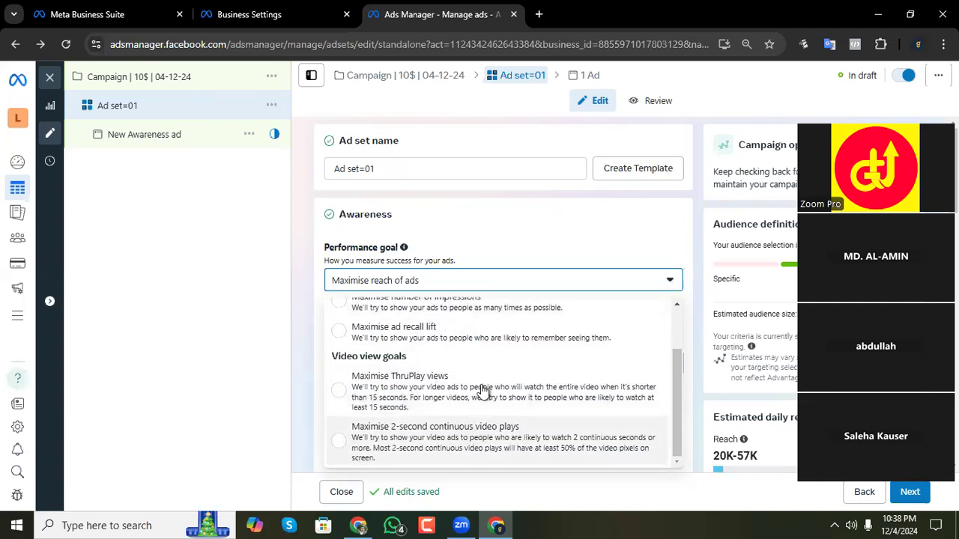
scroll(480, 365, up, 2)
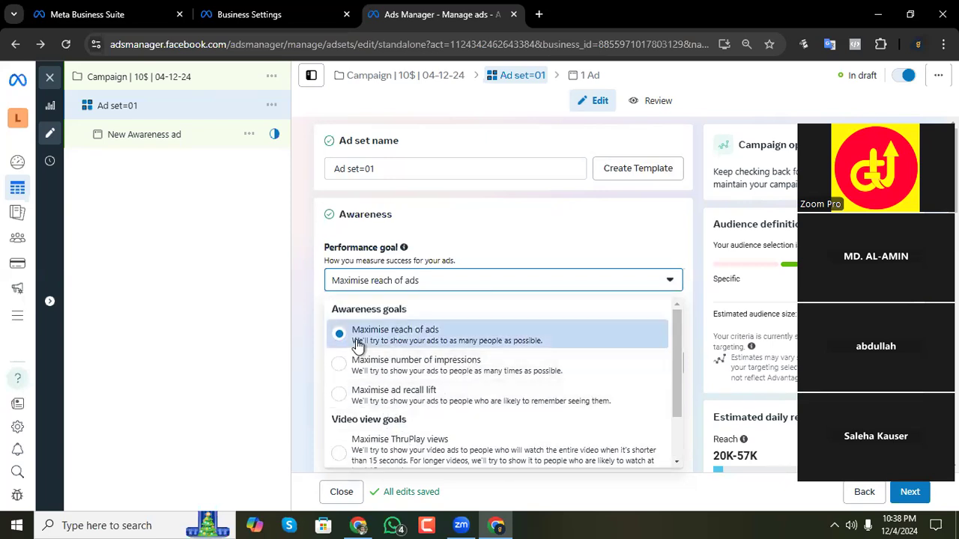
click(375, 394)
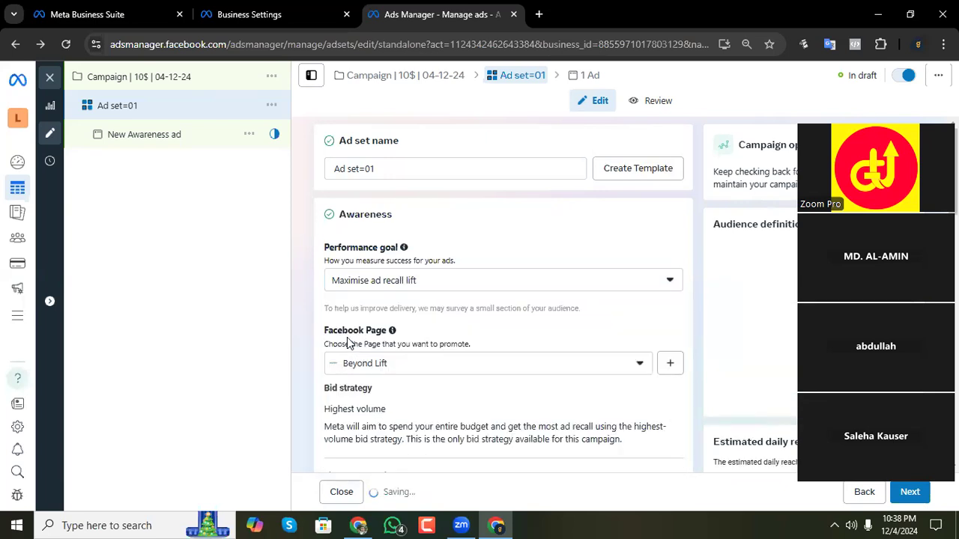
click(663, 284)
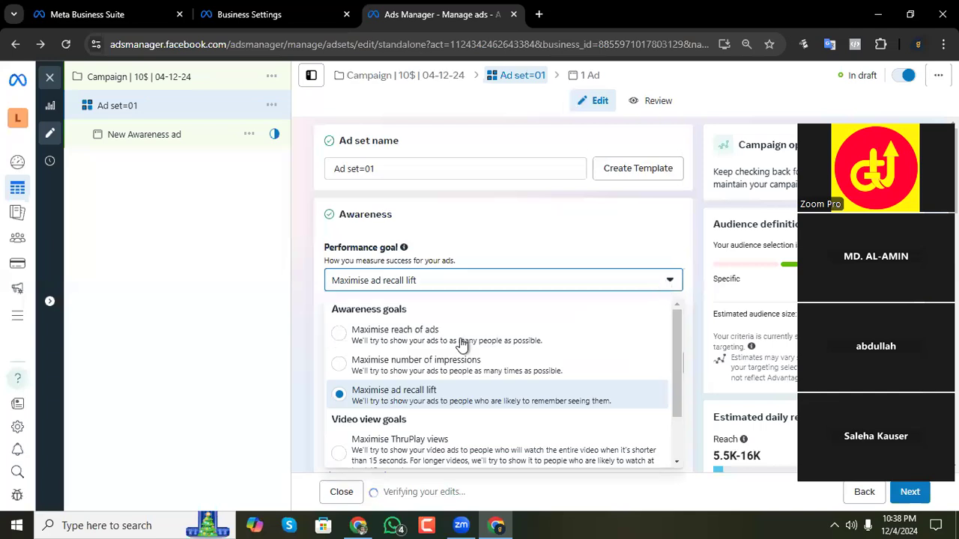
click(391, 336)
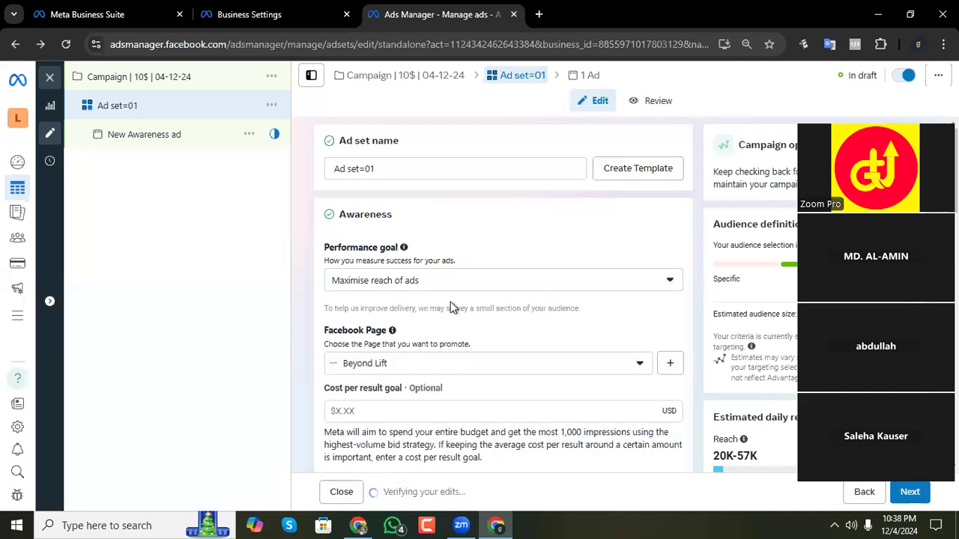
scroll(437, 308, down, 2)
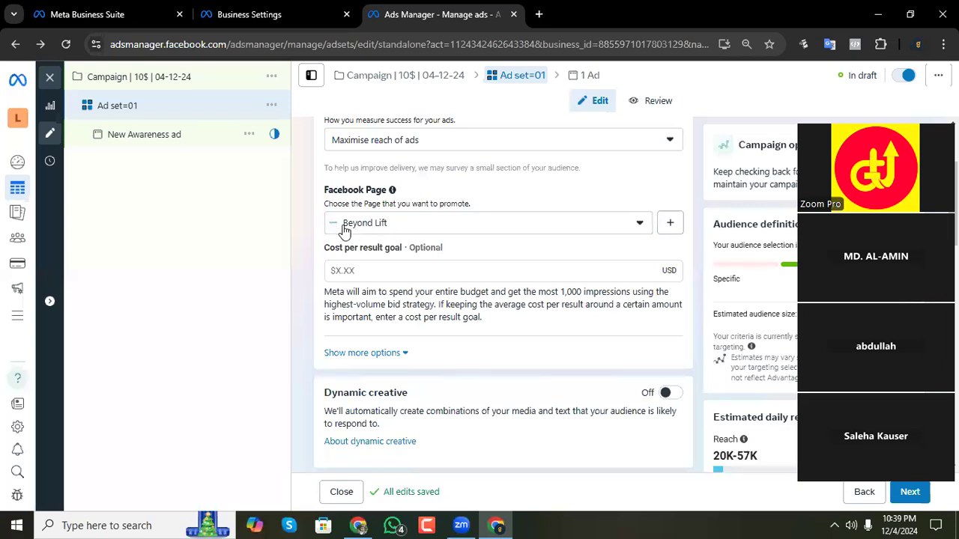
- Switch the promoted Facebook Page from Beyond Lift to বই ঘর, briefly trying GrowUp It Center
click(639, 224)
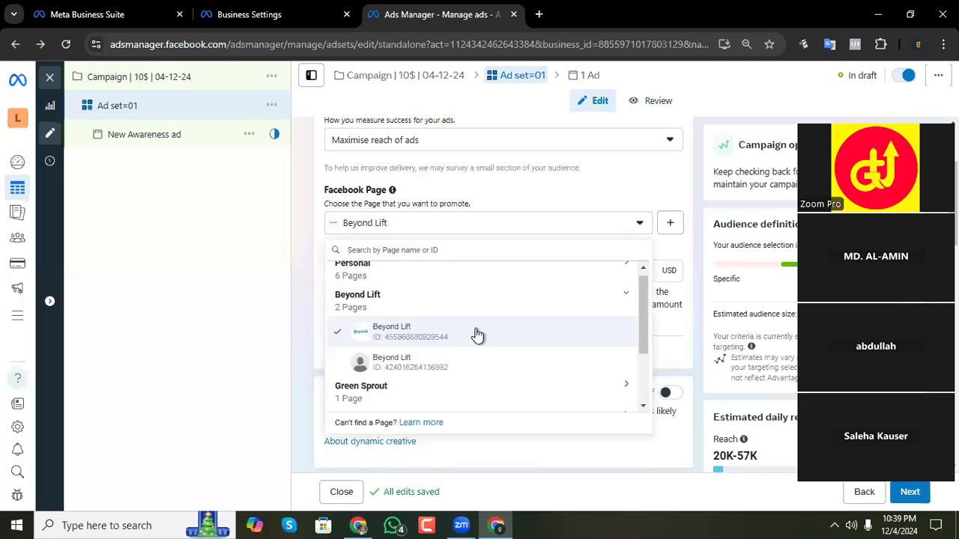
click(360, 283)
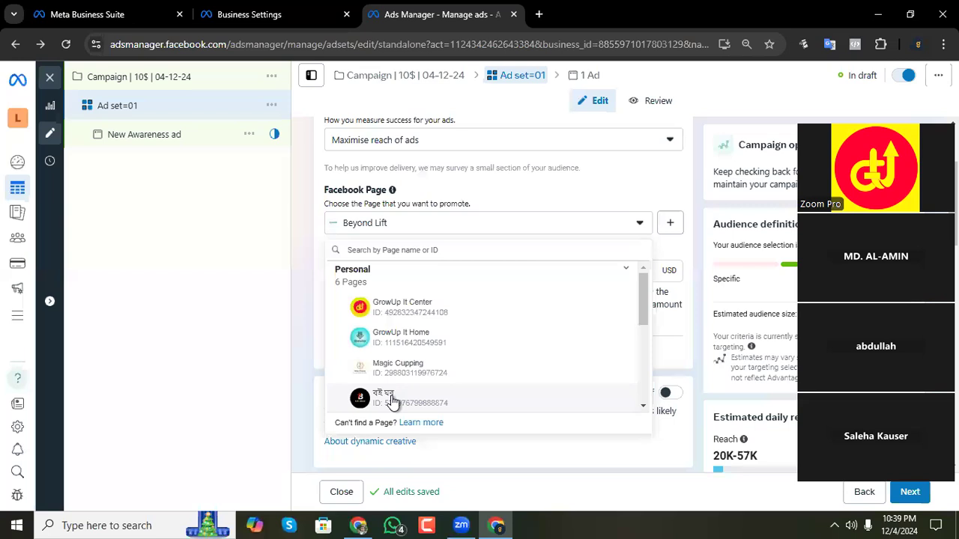
click(404, 307)
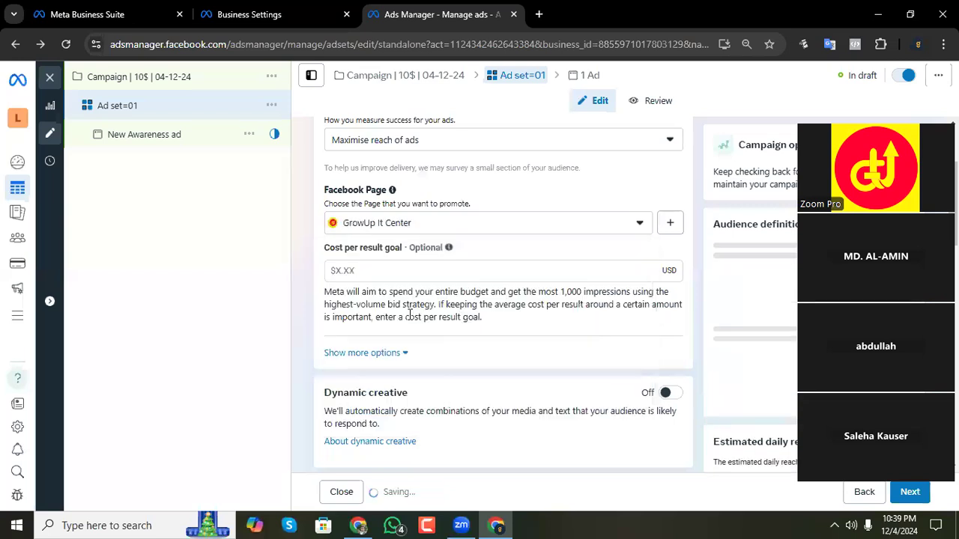
click(635, 224)
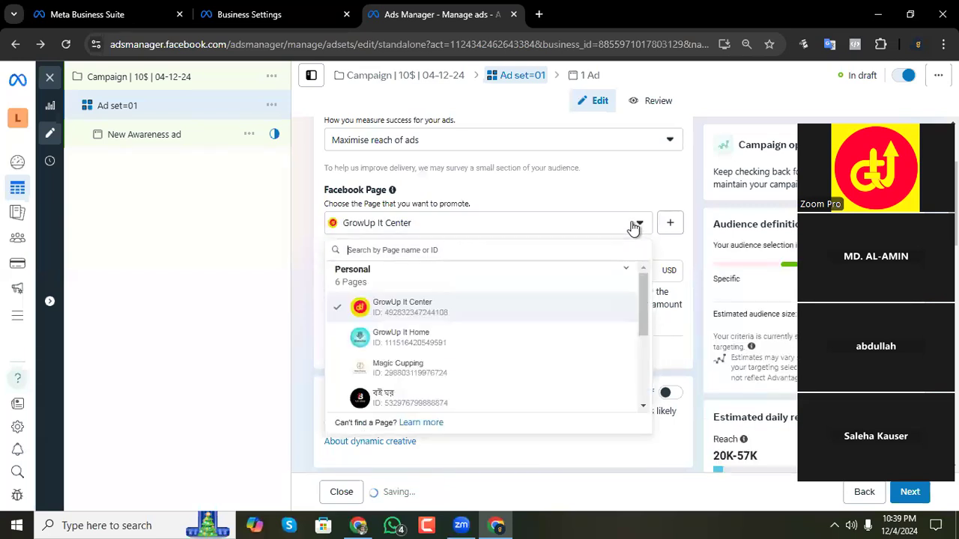
click(402, 392)
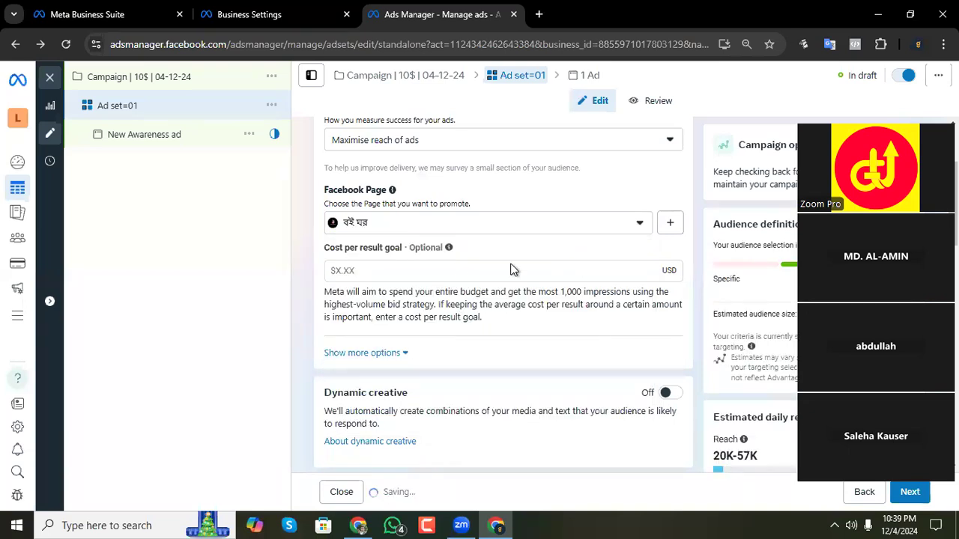
- Set the ad set's daily budget to $10.00
scroll(524, 256, down, 2)
scroll(524, 256, up, 4)
scroll(558, 303, down, 4)
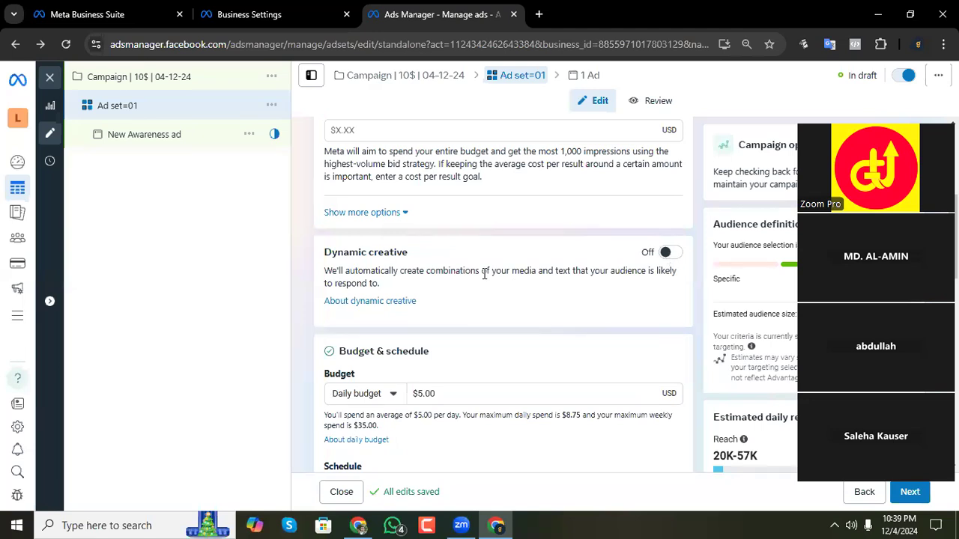
scroll(484, 274, down, 2)
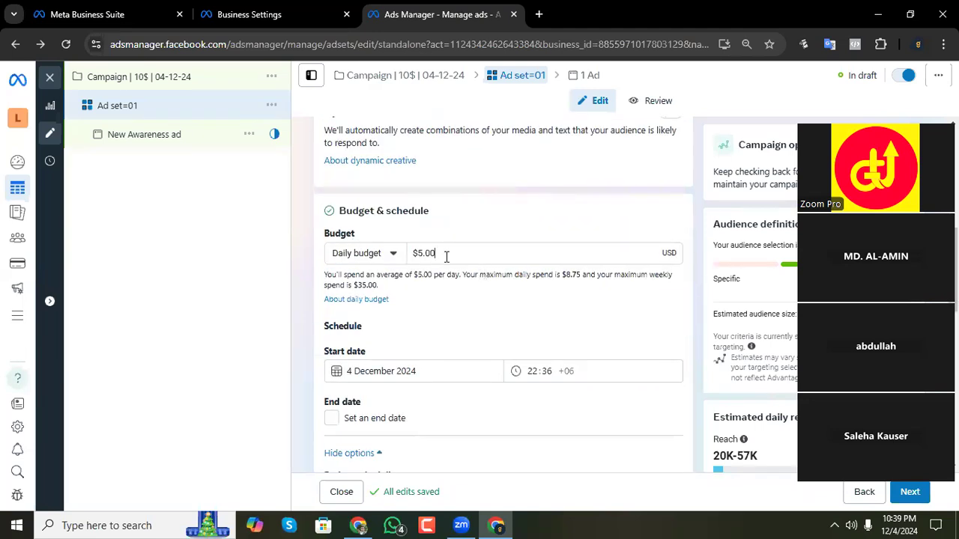
click(403, 259)
text(10)
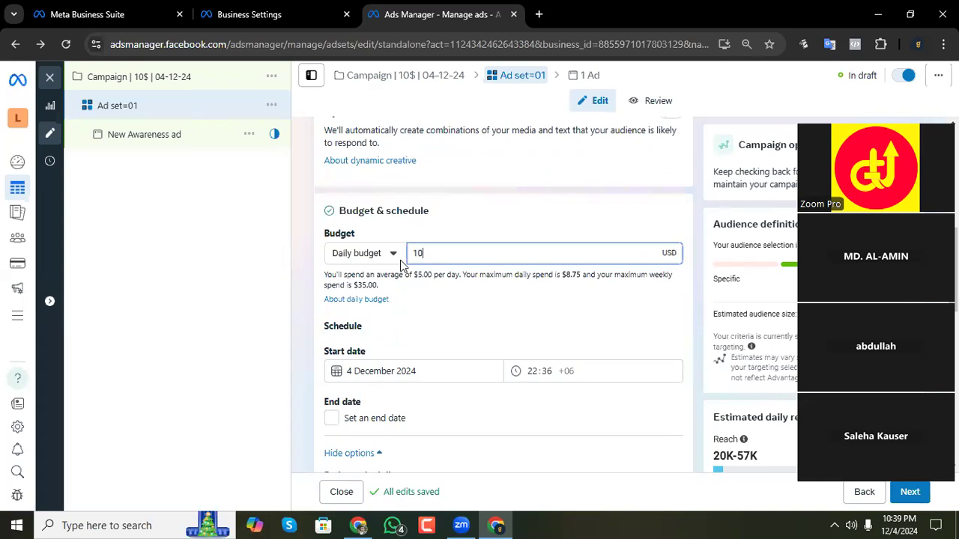
click(467, 229)
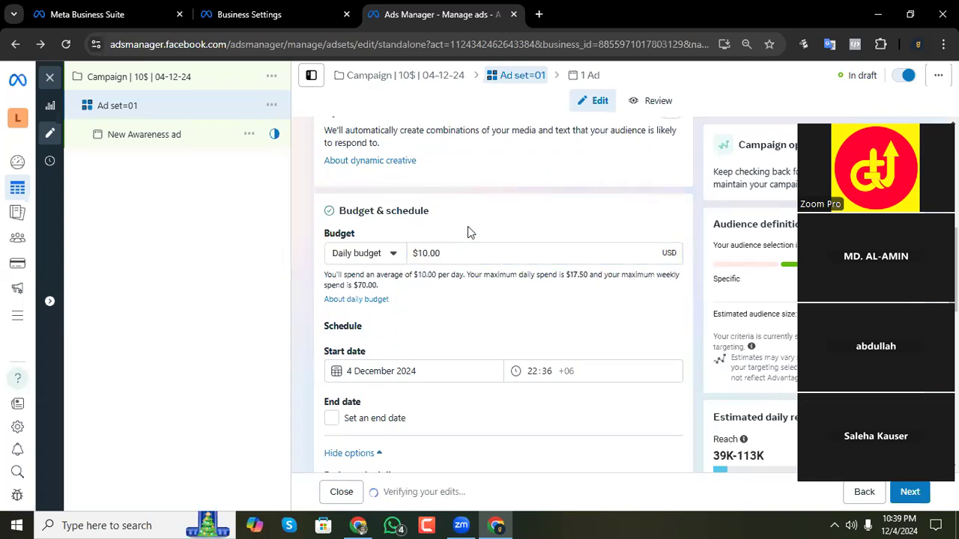
- Give the ad set an end date of 8 December 2024
scroll(464, 320, down, 2)
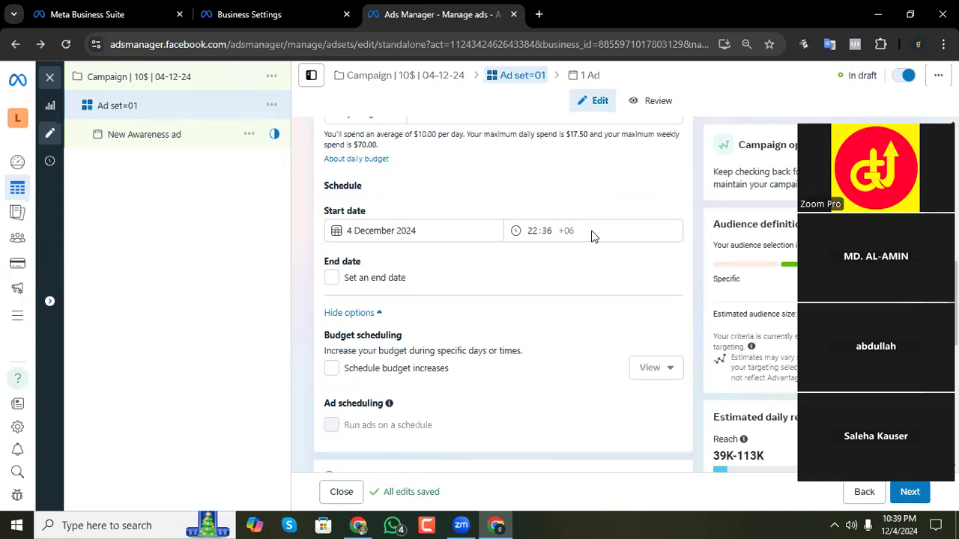
click(331, 280)
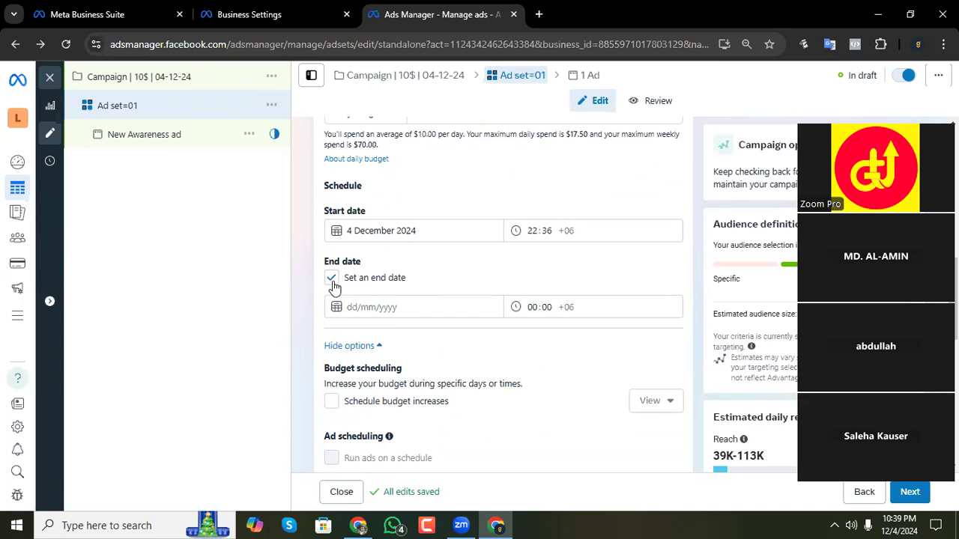
click(386, 306)
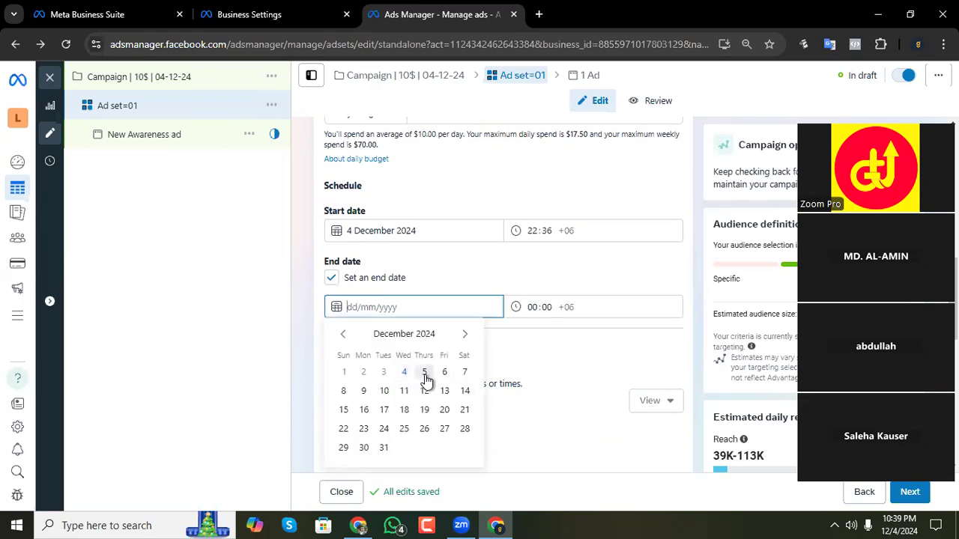
click(344, 391)
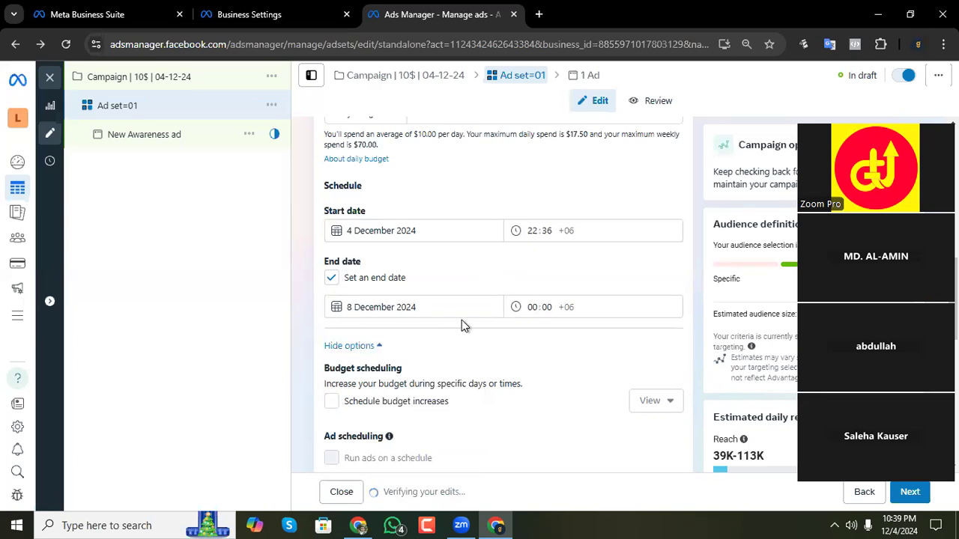
scroll(460, 325, down, 2)
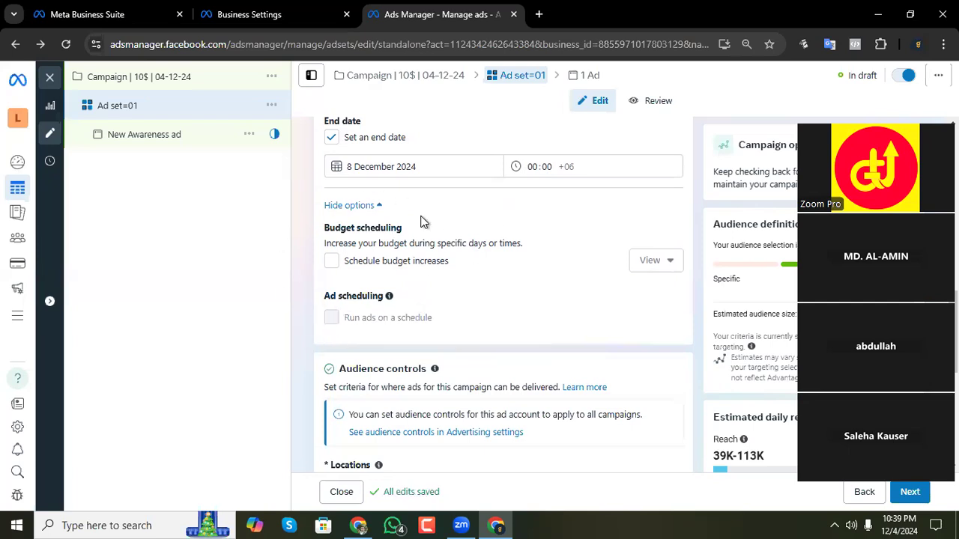
- Replace the old location entry by searching 'Ban' and including Bangladesh (Country/region)
scroll(565, 253, down, 4)
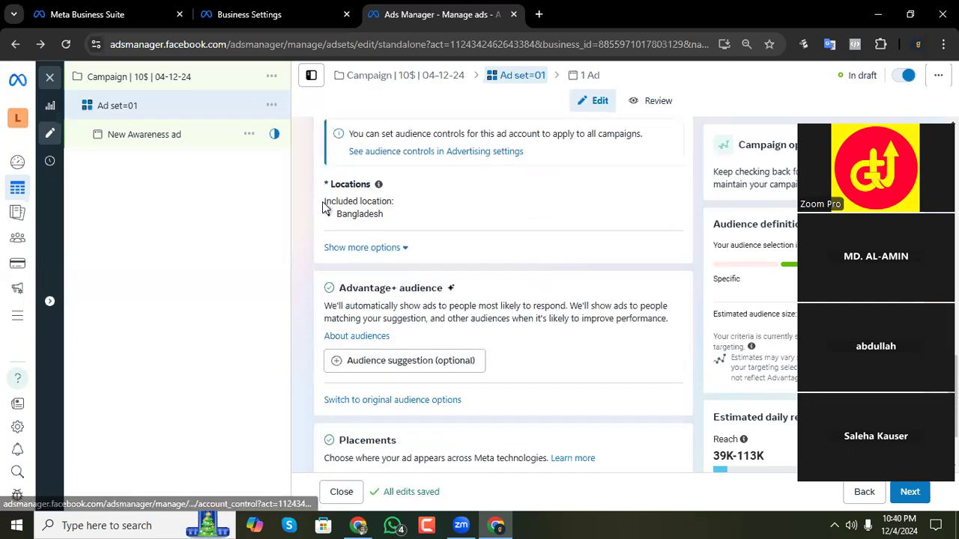
scroll(482, 226, up, 2)
scroll(483, 225, down, 2)
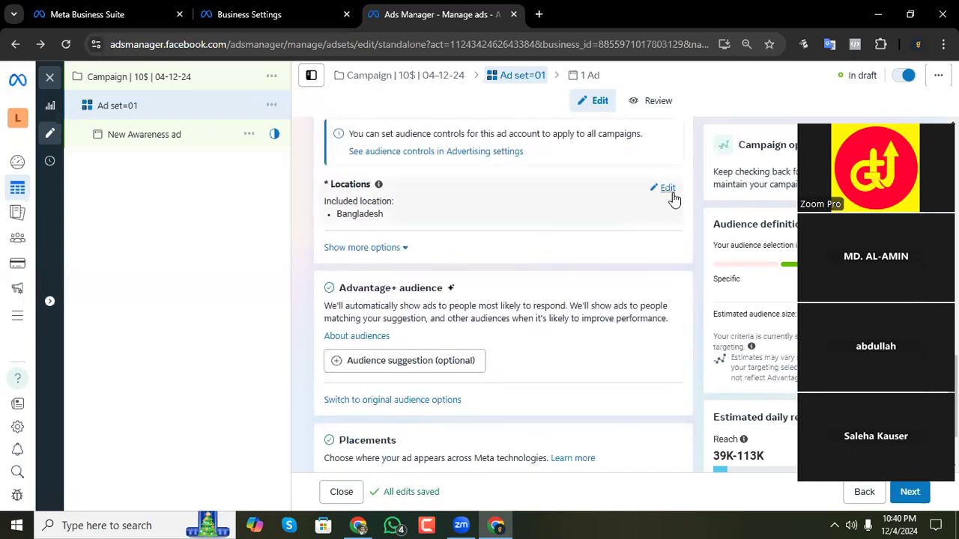
click(666, 189)
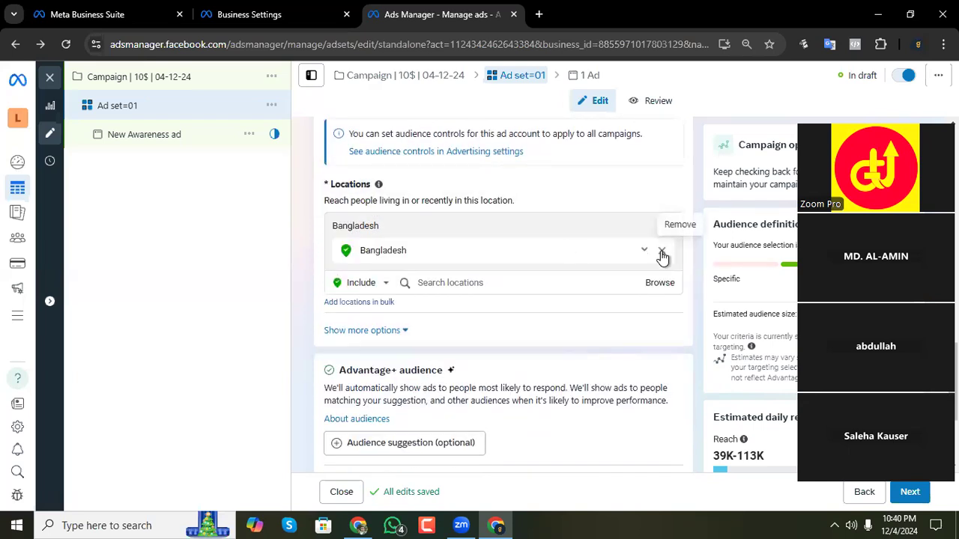
click(662, 254)
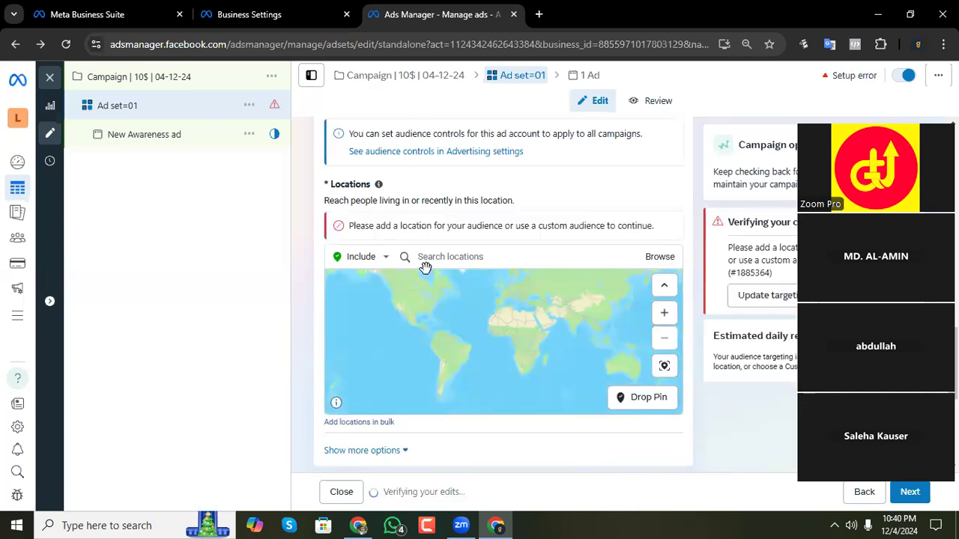
click(449, 258)
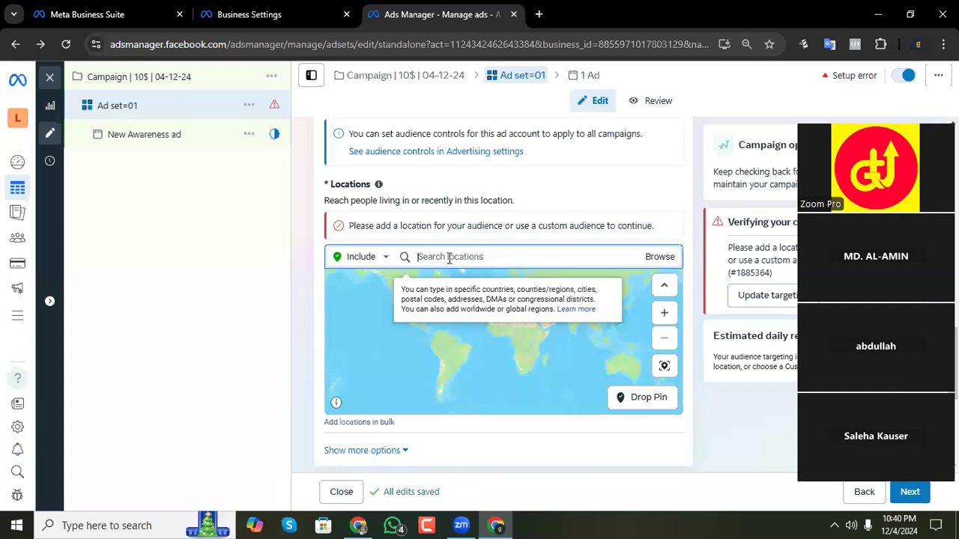
text(B)
key(BackSpace)
text(Bangladesh)
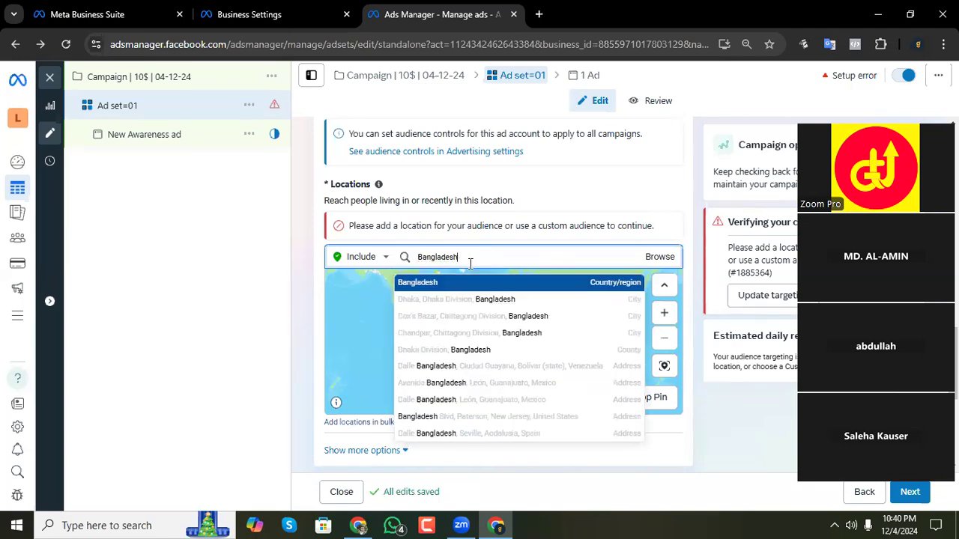
click(428, 284)
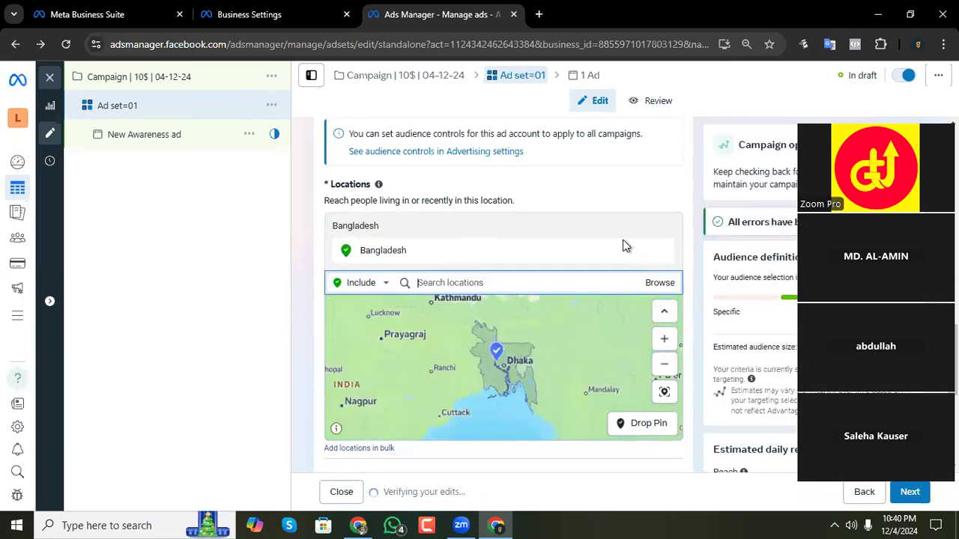
scroll(666, 186, down, 5)
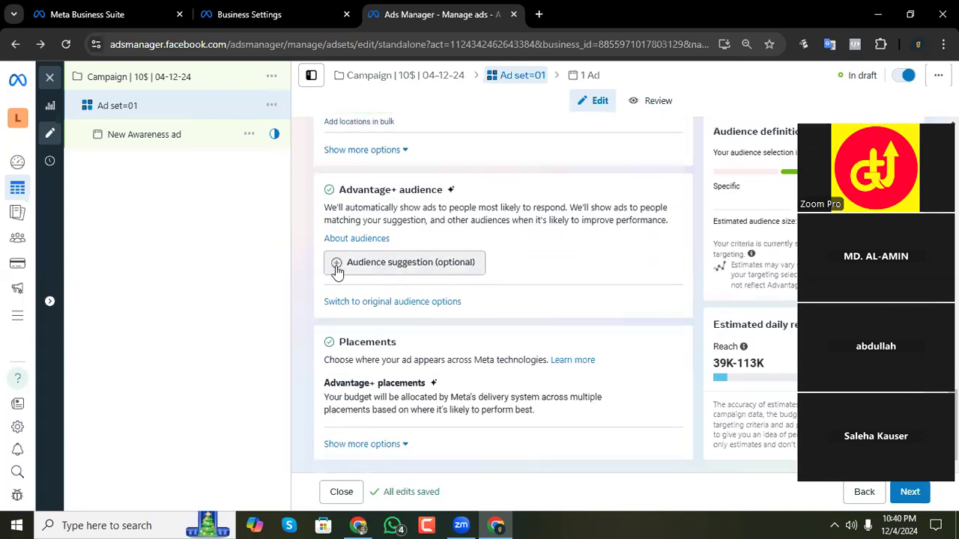
- Set the audience suggestion's age range to 25–65+ and bring up the gender options
click(409, 271)
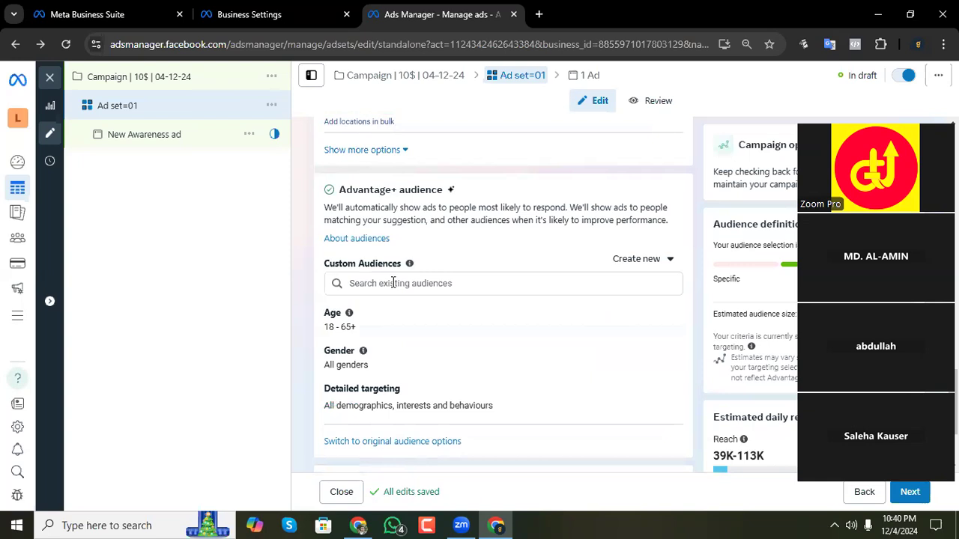
scroll(570, 260, down, 2)
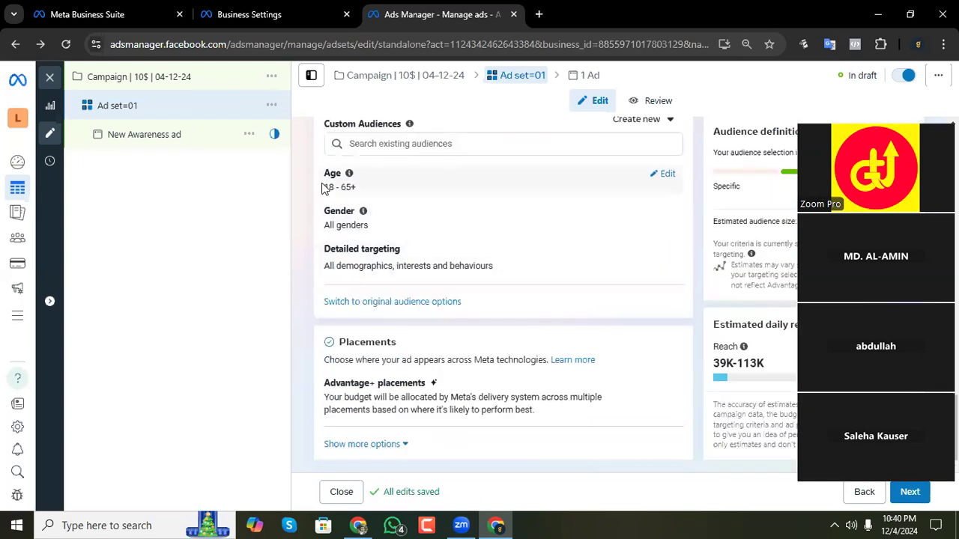
click(664, 174)
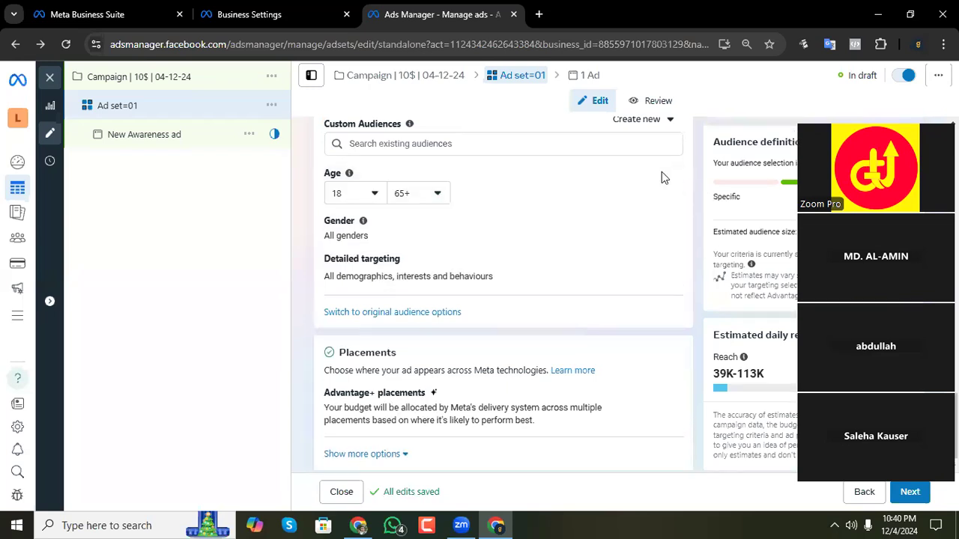
click(372, 195)
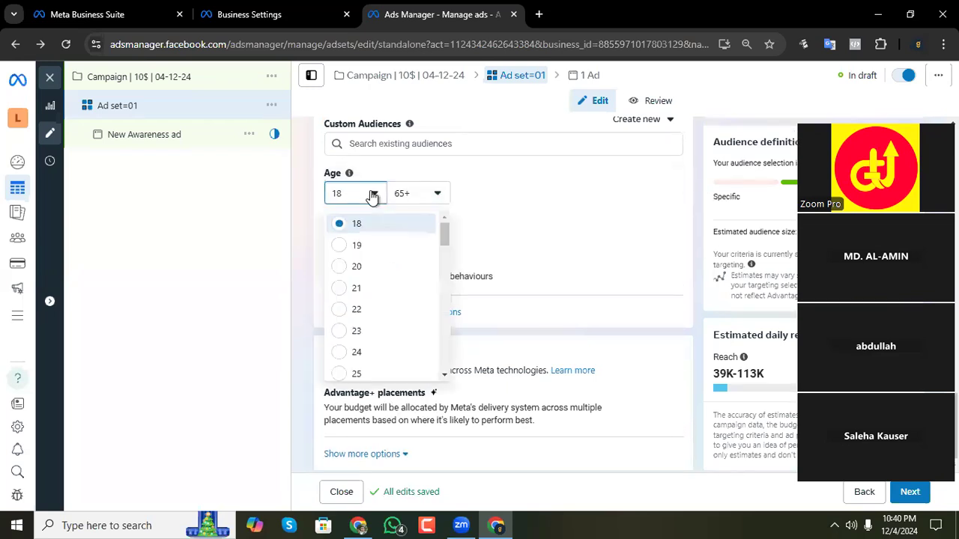
click(359, 374)
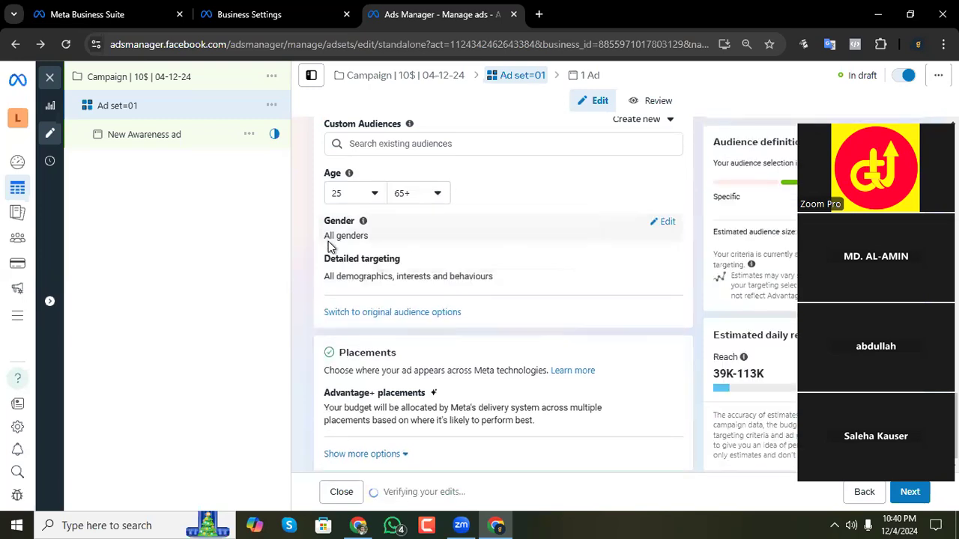
click(662, 223)
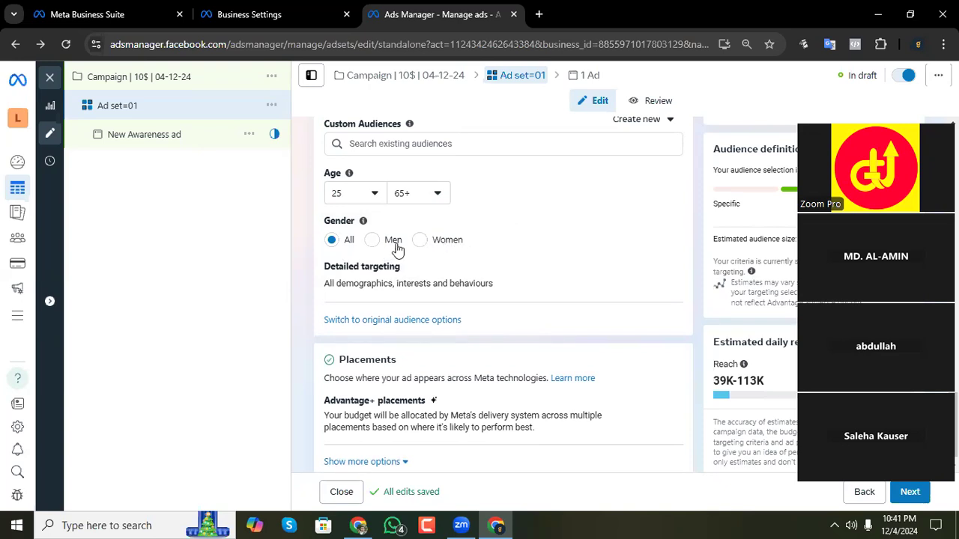
- Scroll to the Detailed targeting section, still covering all demographics, interests and behaviours
mouse_move(352, 249)
scroll(526, 218, down, 1)
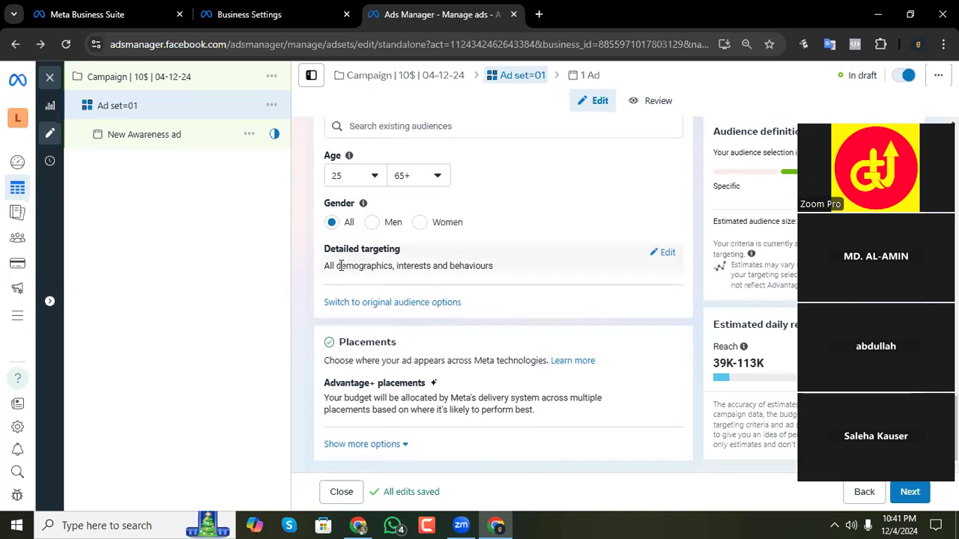
- Browse Demographics > Education > Education level, tick At university, then remove it
click(665, 252)
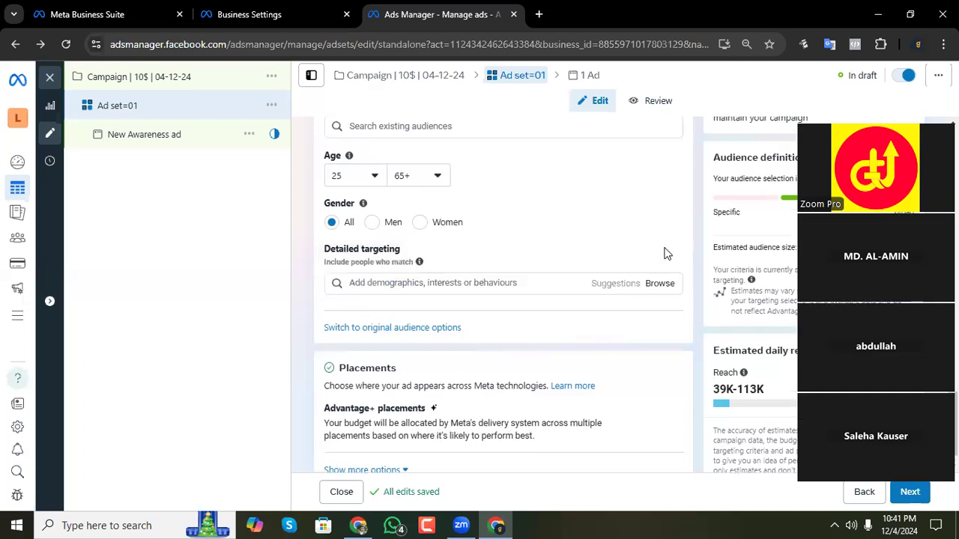
click(358, 283)
click(323, 248)
click(403, 282)
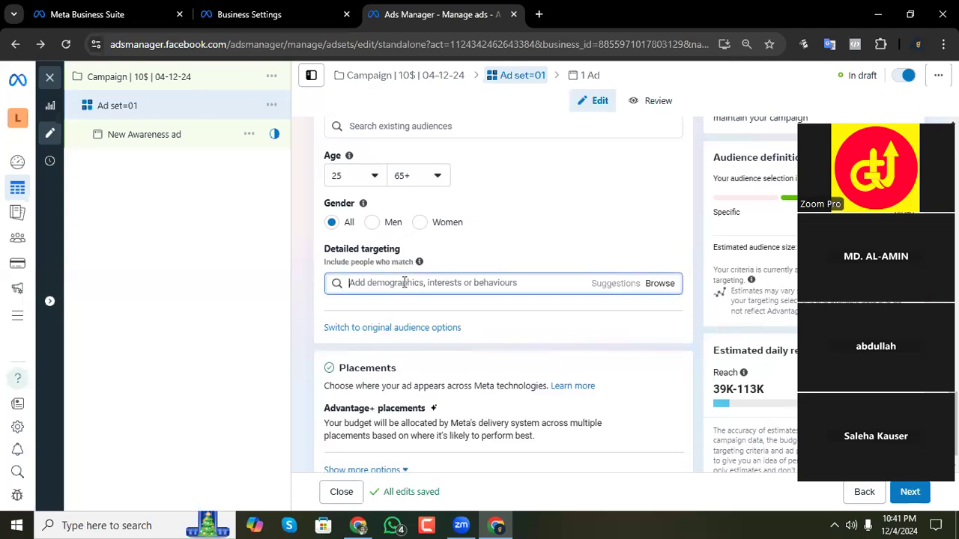
click(662, 283)
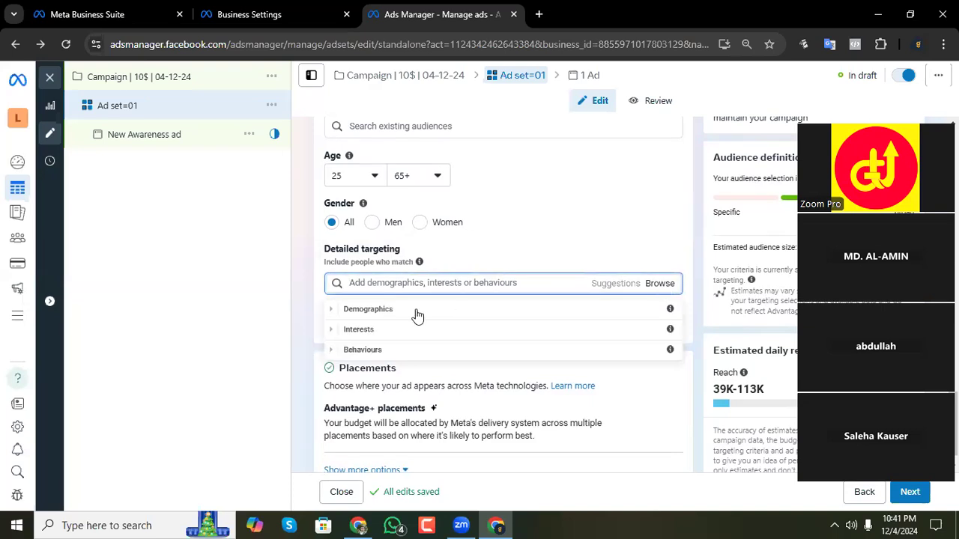
click(380, 310)
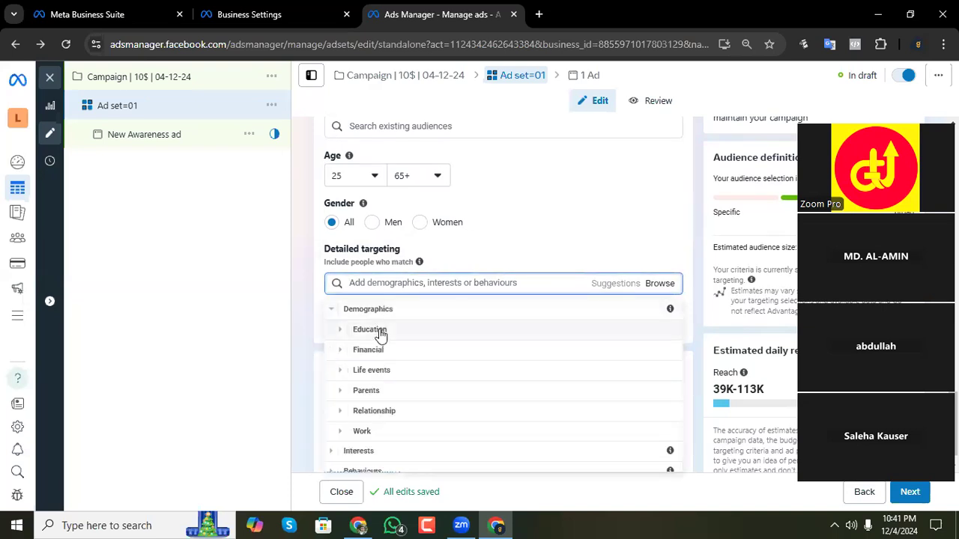
click(379, 332)
click(409, 334)
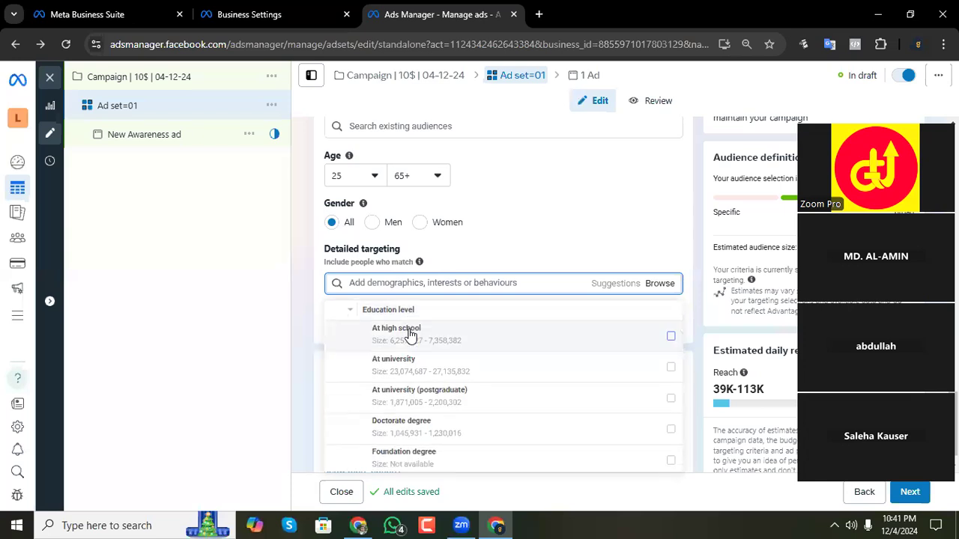
click(405, 368)
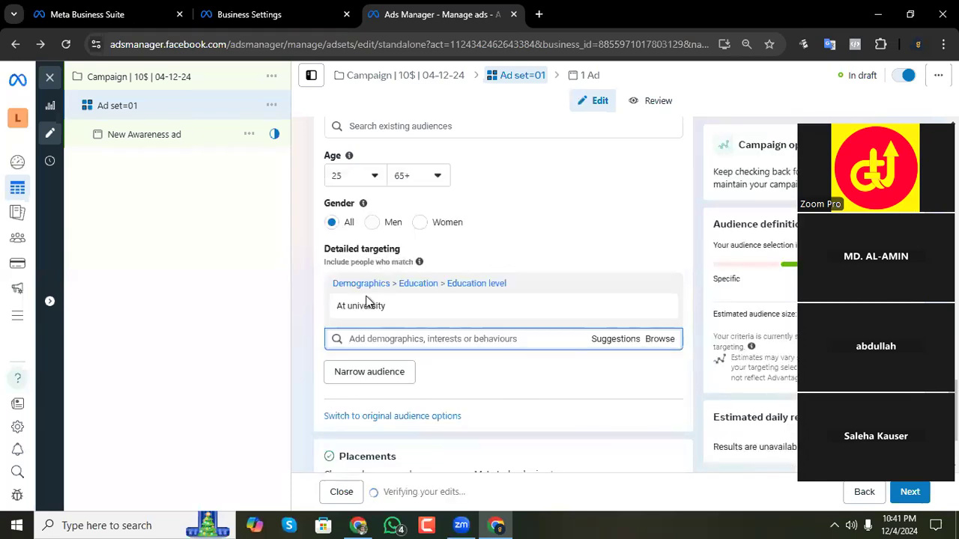
mouse_move(589, 301)
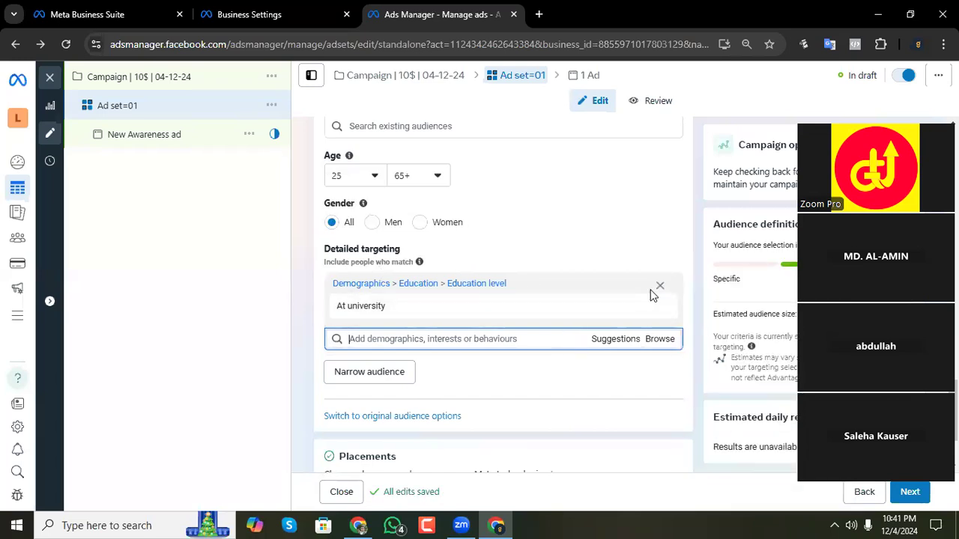
click(658, 288)
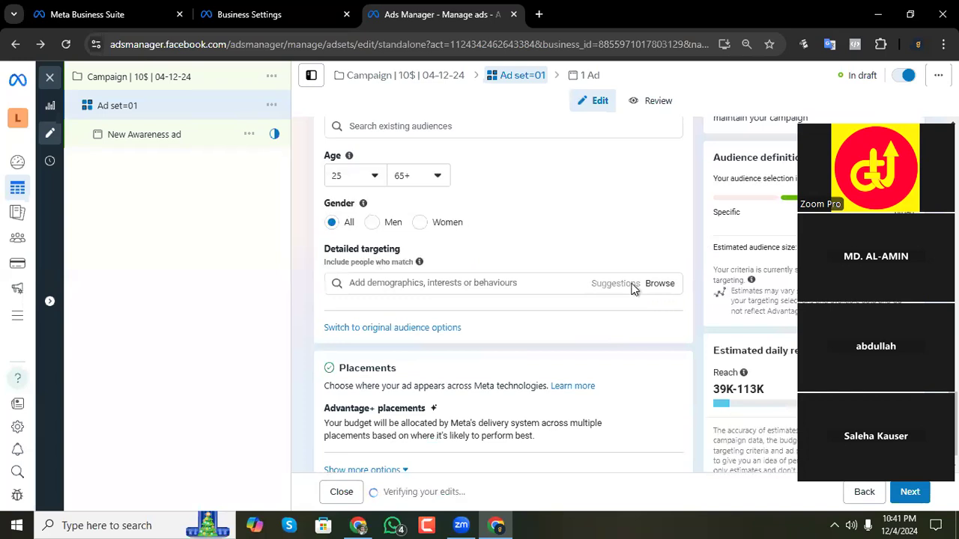
- Browse back to Education level and add At university to detailed targeting
click(633, 284)
click(658, 290)
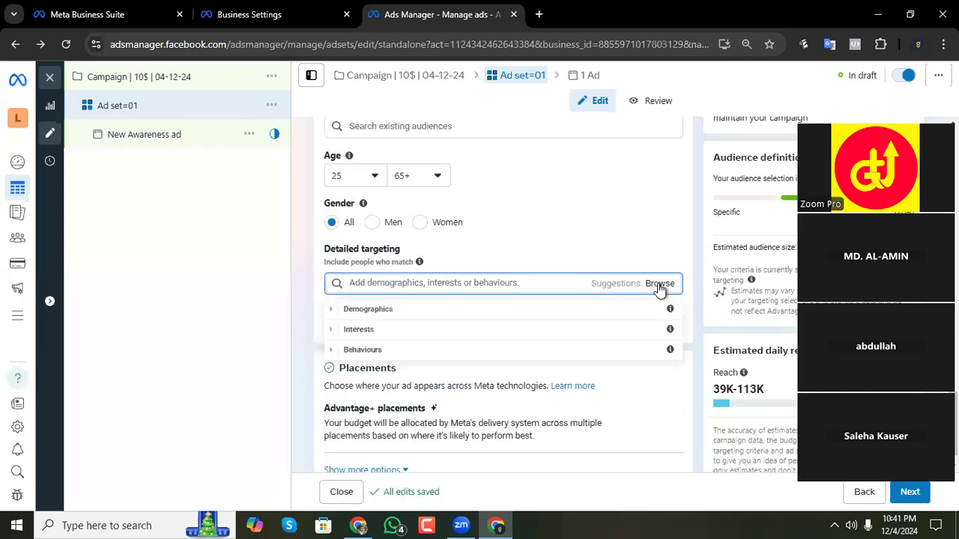
click(393, 314)
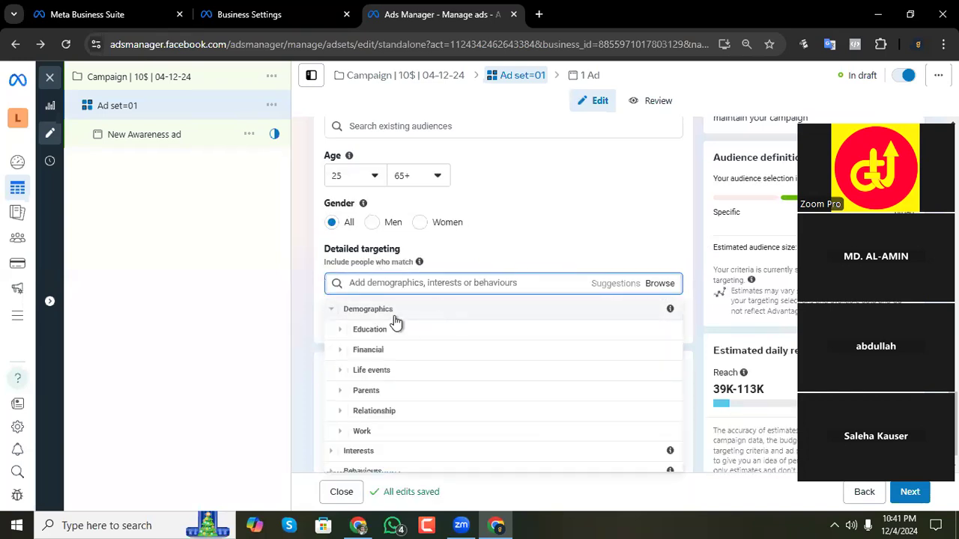
click(391, 334)
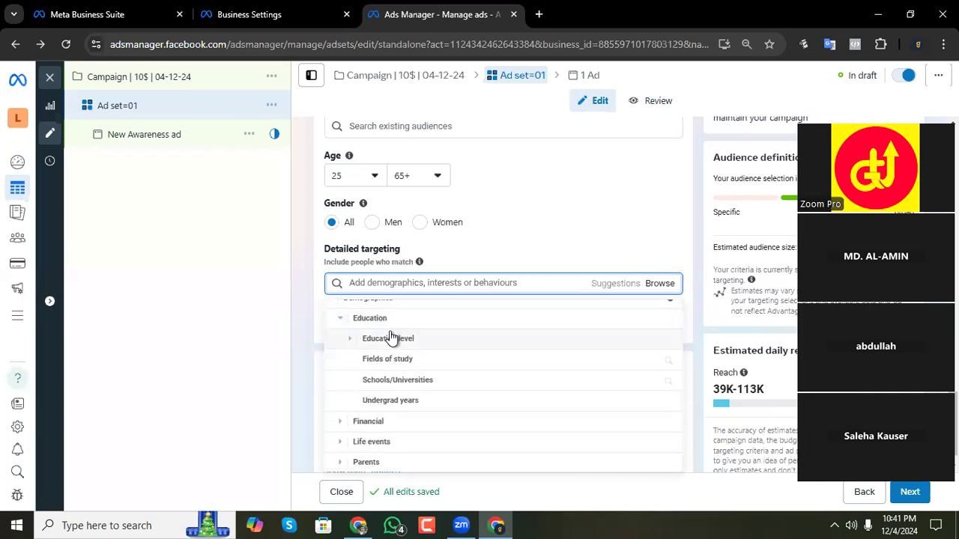
click(392, 334)
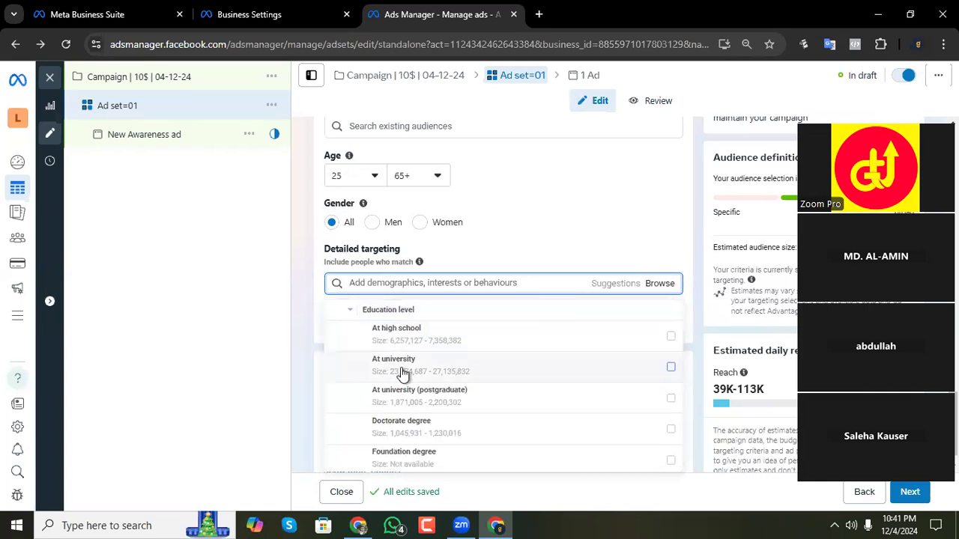
click(401, 371)
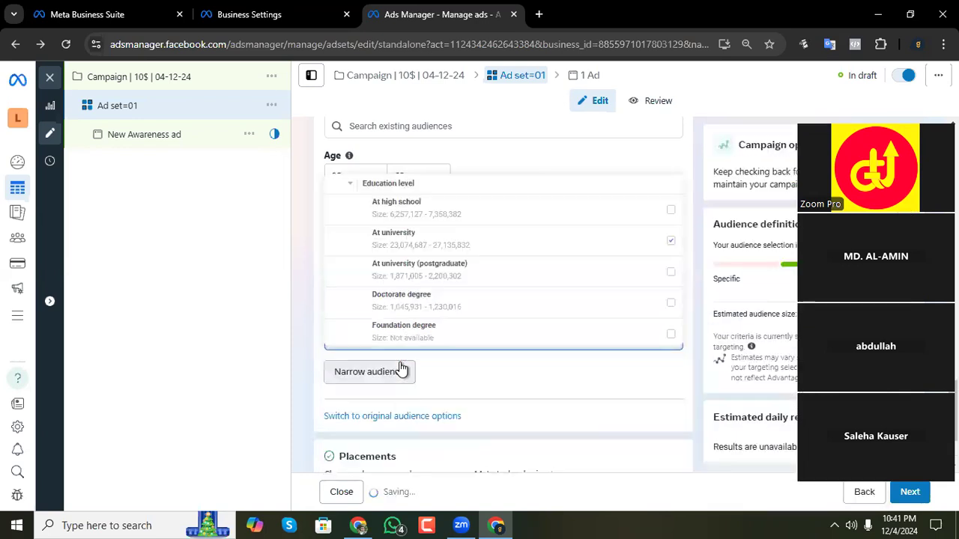
click(321, 271)
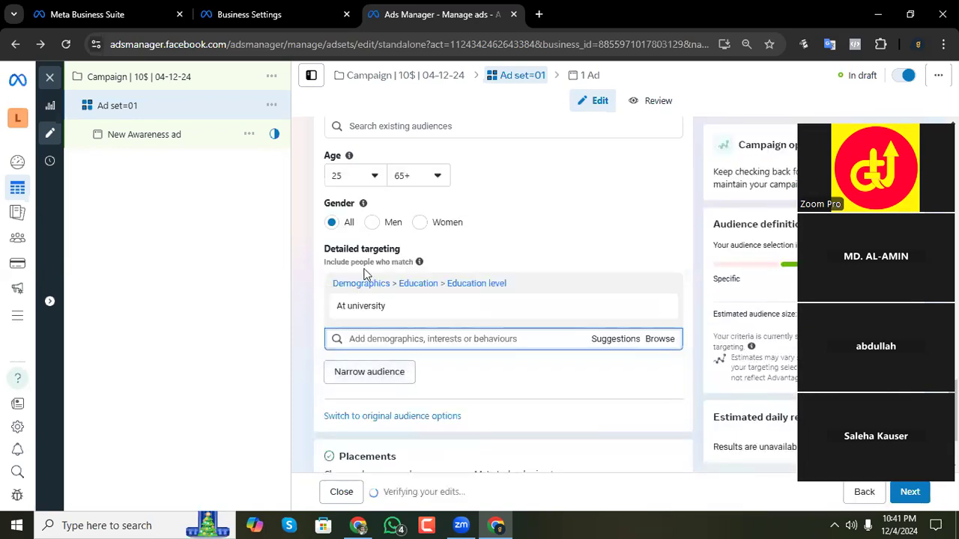
- Add University graduate and Master's degree from the suggested education levels
click(610, 341)
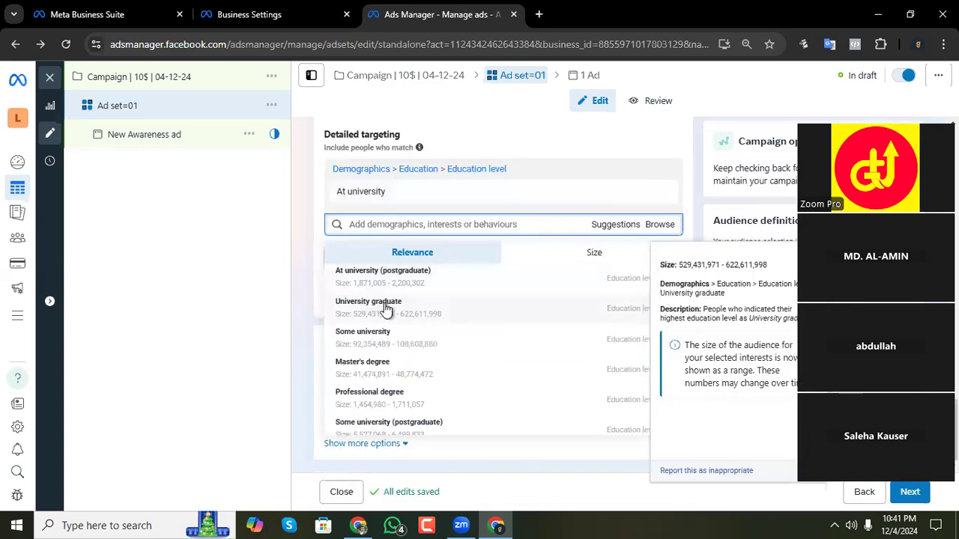
click(385, 308)
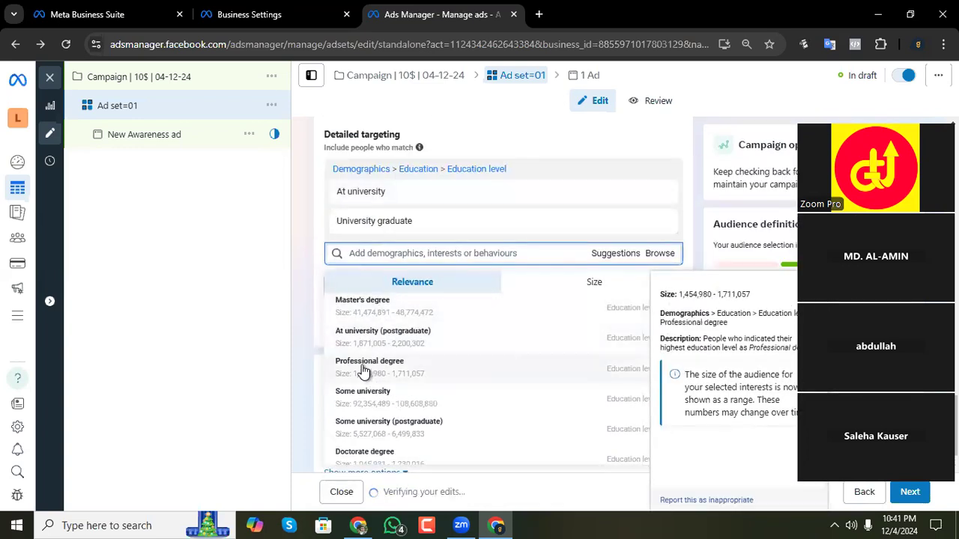
click(377, 303)
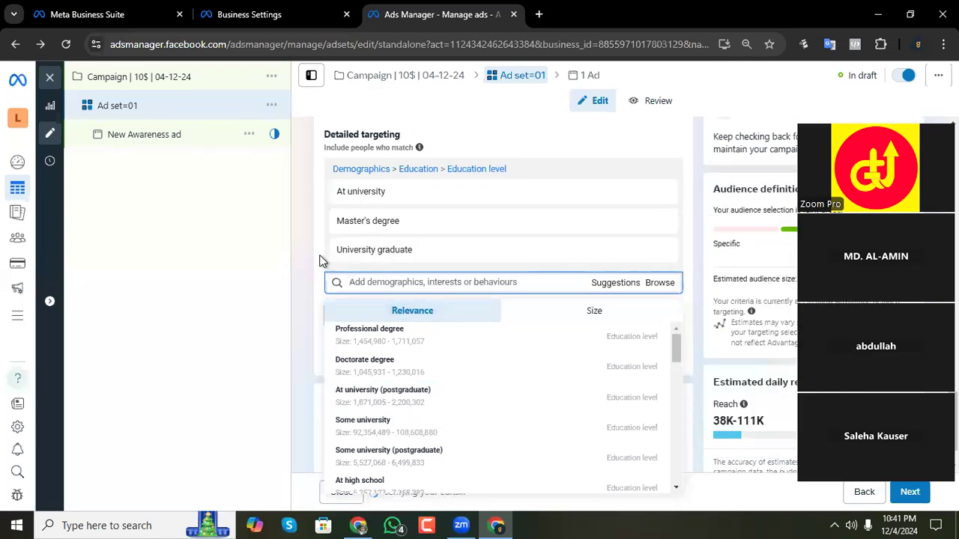
click(321, 261)
scroll(533, 331, down, 1)
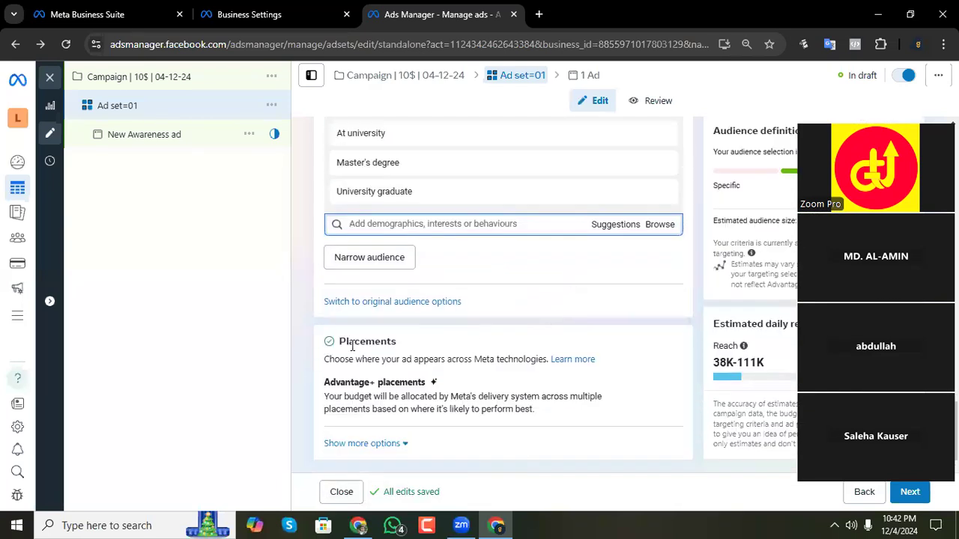
- Switch to Manual placements and uncheck Instagram and Audience Network so only Facebook remains
click(661, 386)
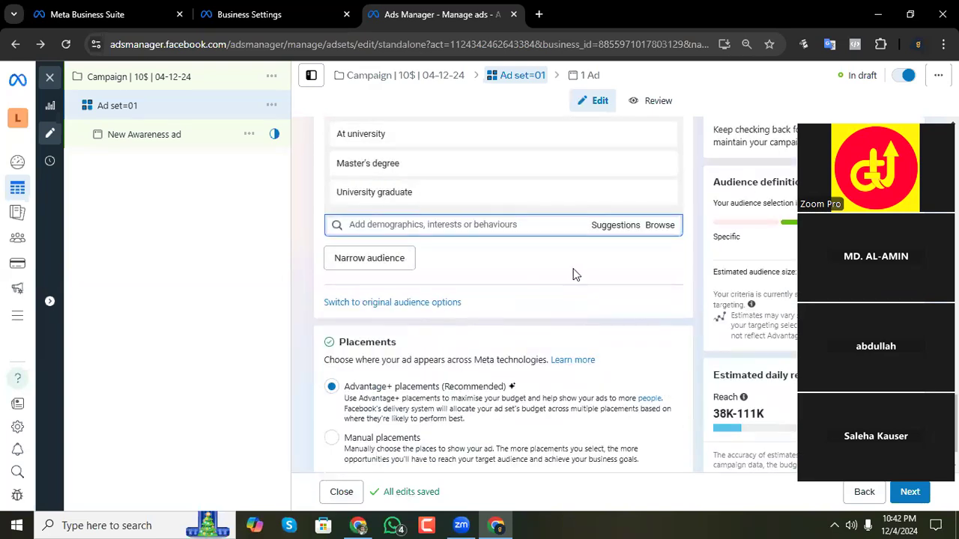
scroll(573, 274, down, 1)
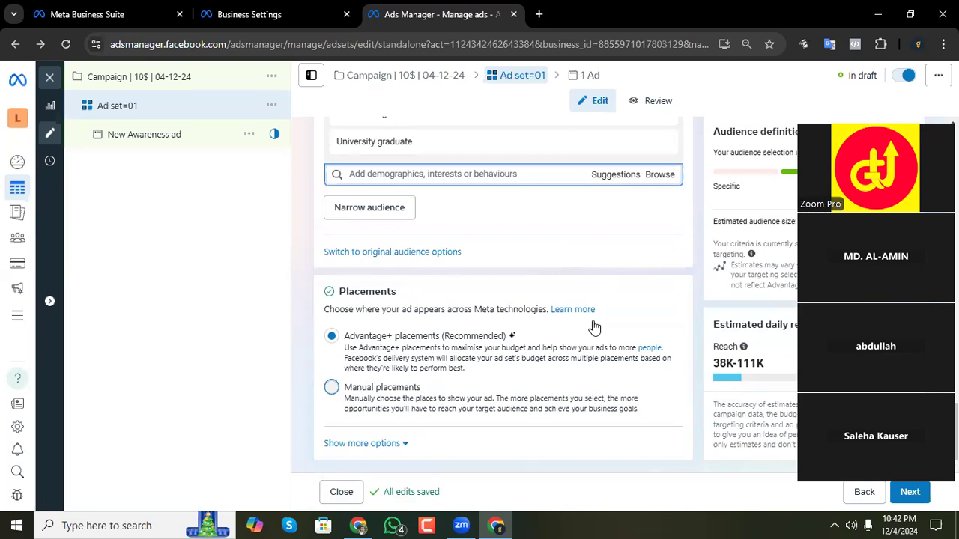
click(382, 388)
scroll(584, 323, down, 3)
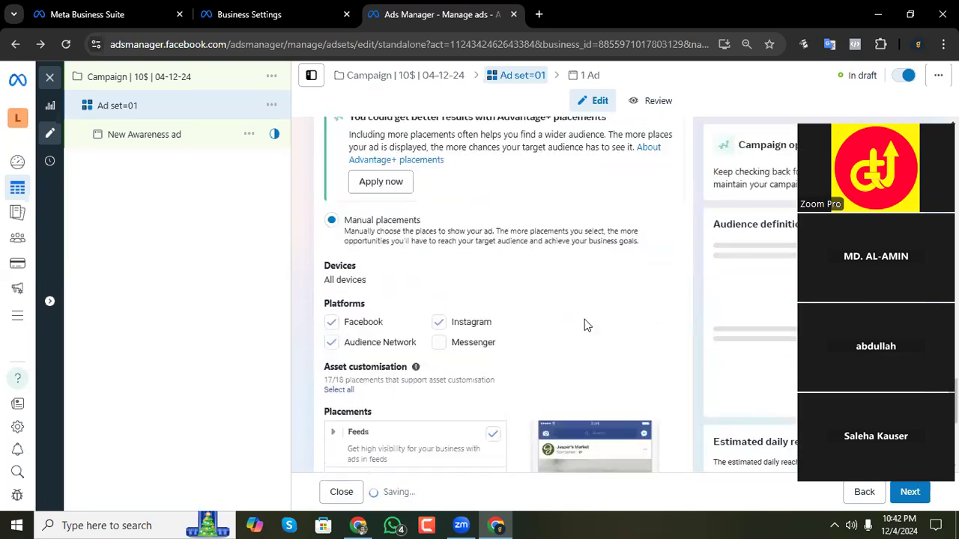
click(441, 322)
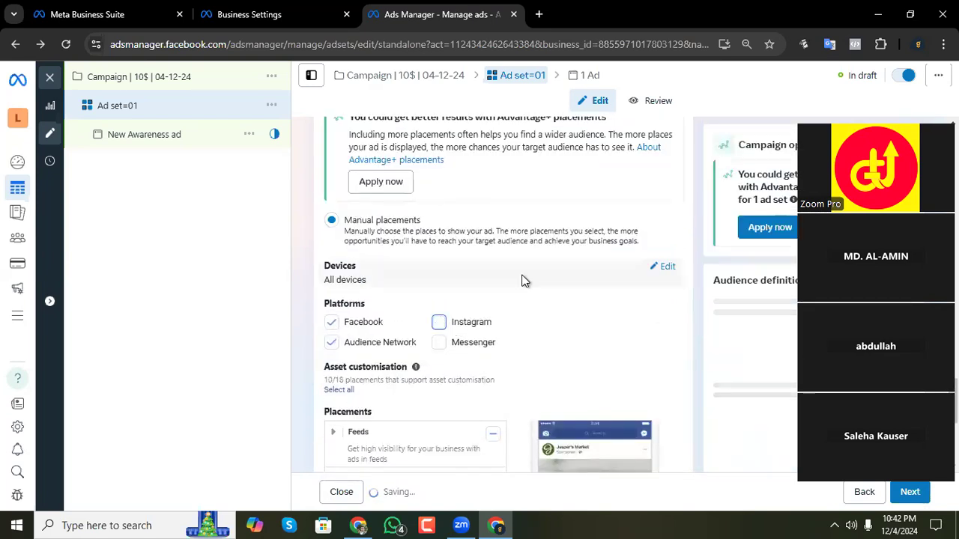
click(331, 343)
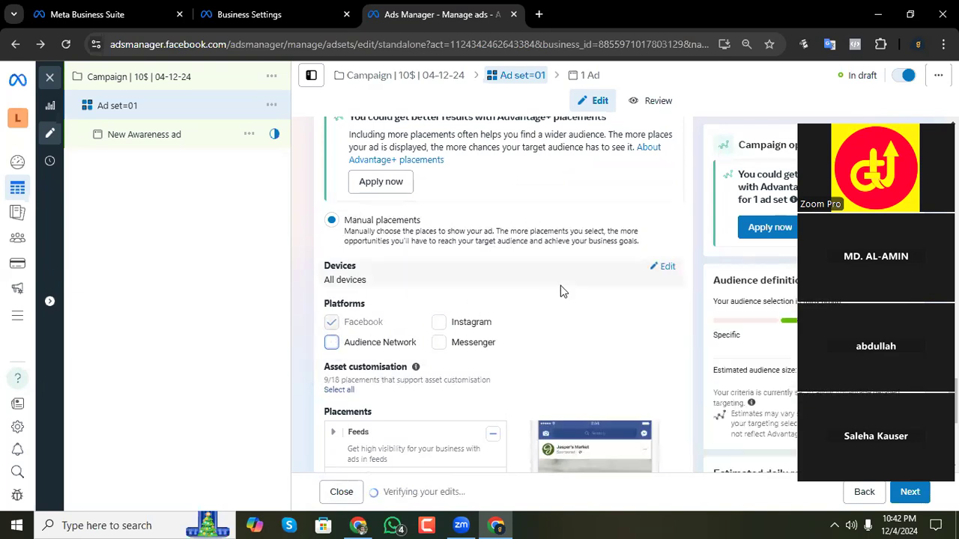
scroll(560, 286, down, 2)
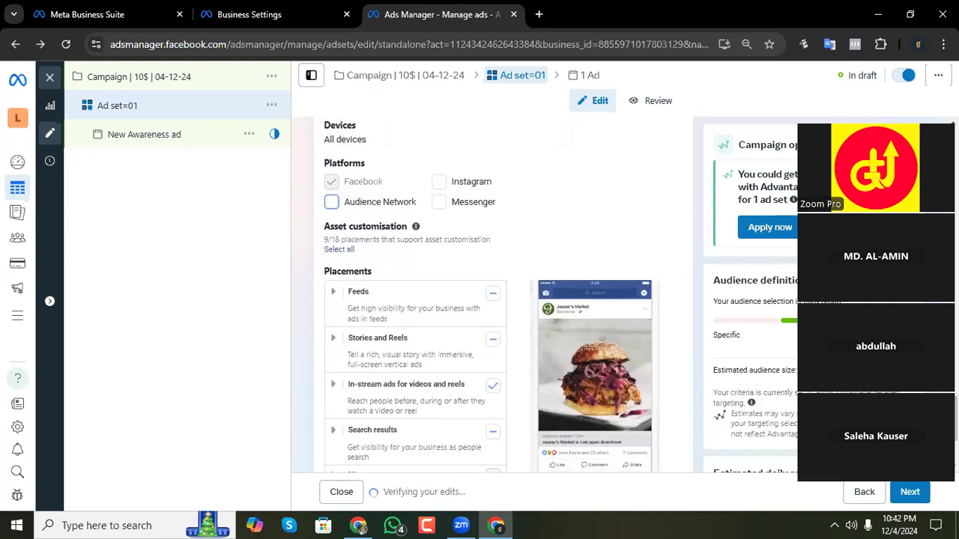
scroll(682, 335, down, 2)
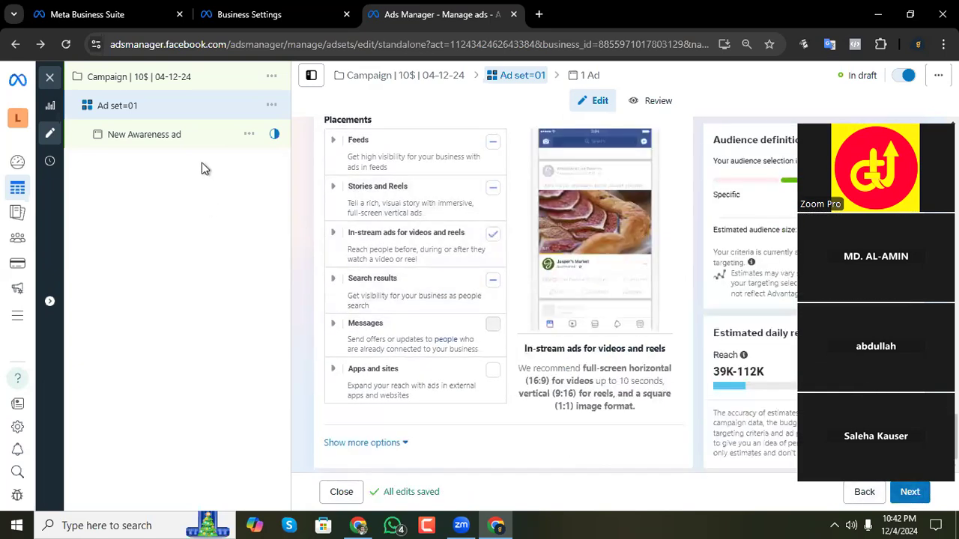
click(164, 145)
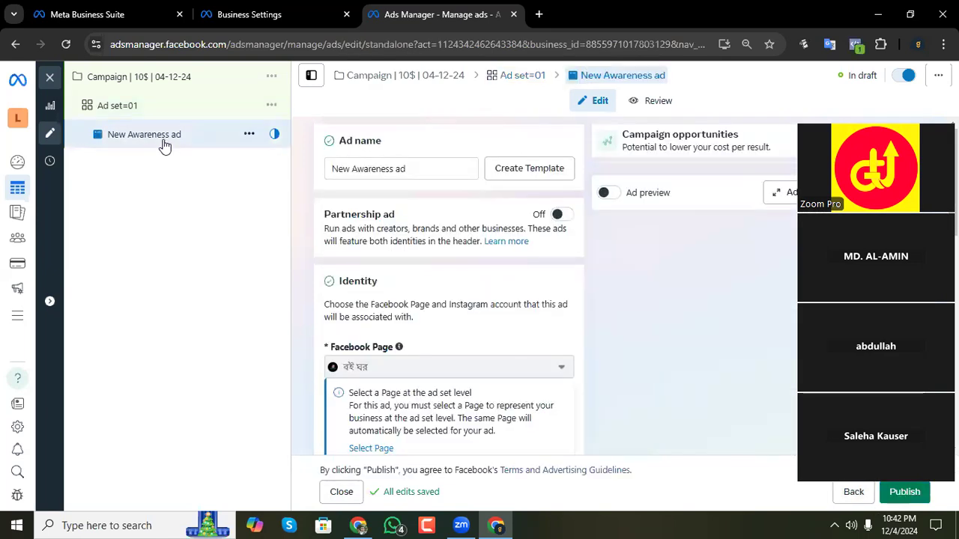
- Edit the Ad name field so 'New Awareness ad' reads 'Ad-01'
drag(397, 165, 296, 174)
key(BackSpace)
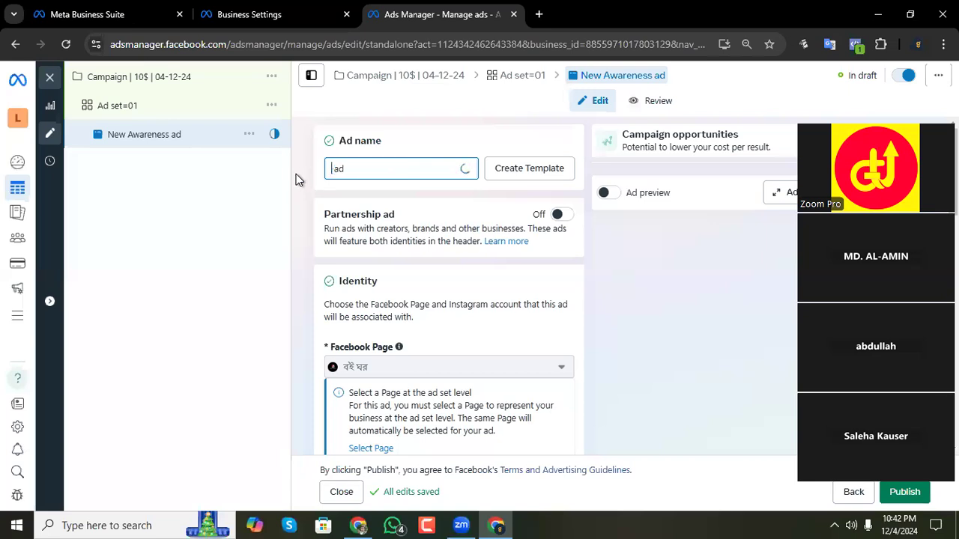
text(A)
click(349, 170)
text(-01)
click(446, 152)
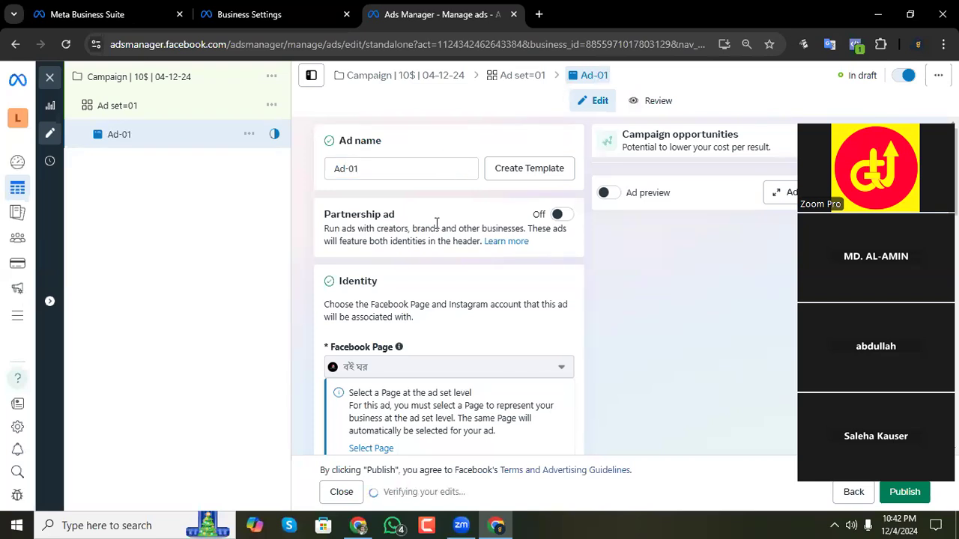
scroll(421, 248, down, 4)
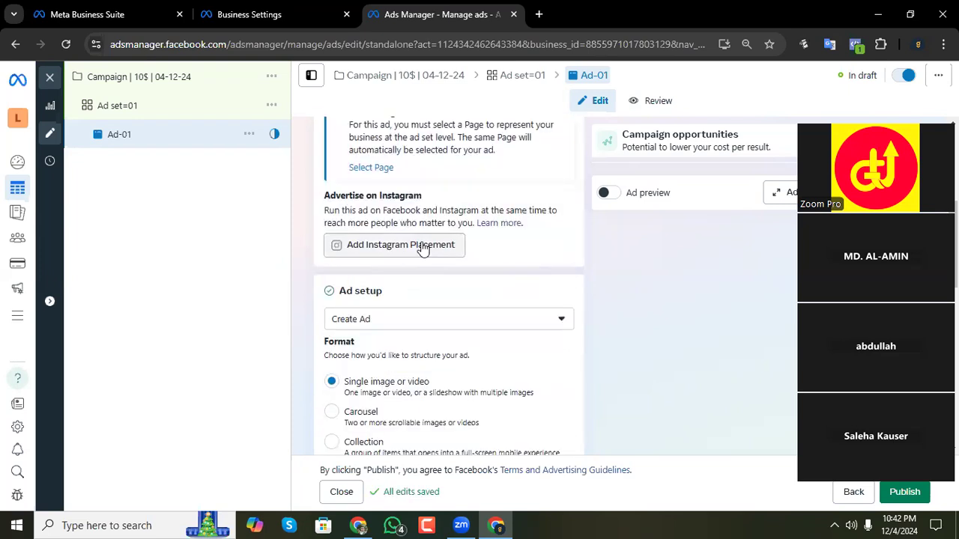
- Scroll to Ad setup and open the Create Ad dropdown
scroll(422, 248, down, 2)
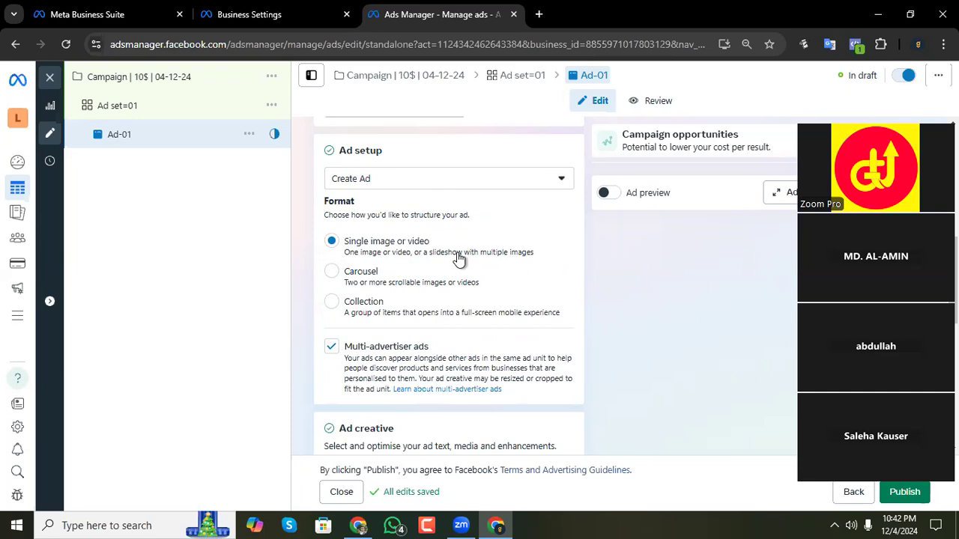
click(372, 183)
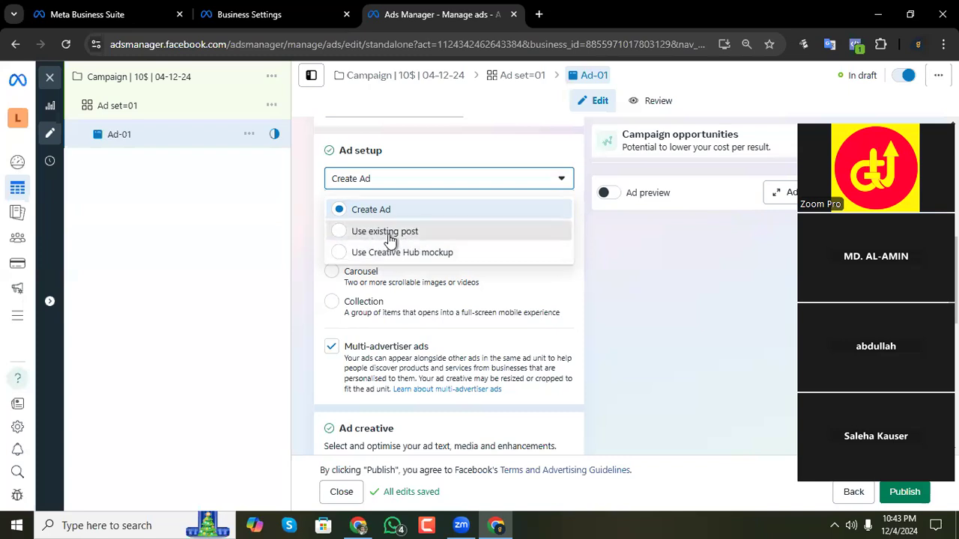
- Set Ad setup to Use existing post and select the 1 Dec 2024 photo post
click(386, 231)
scroll(449, 245, down, 5)
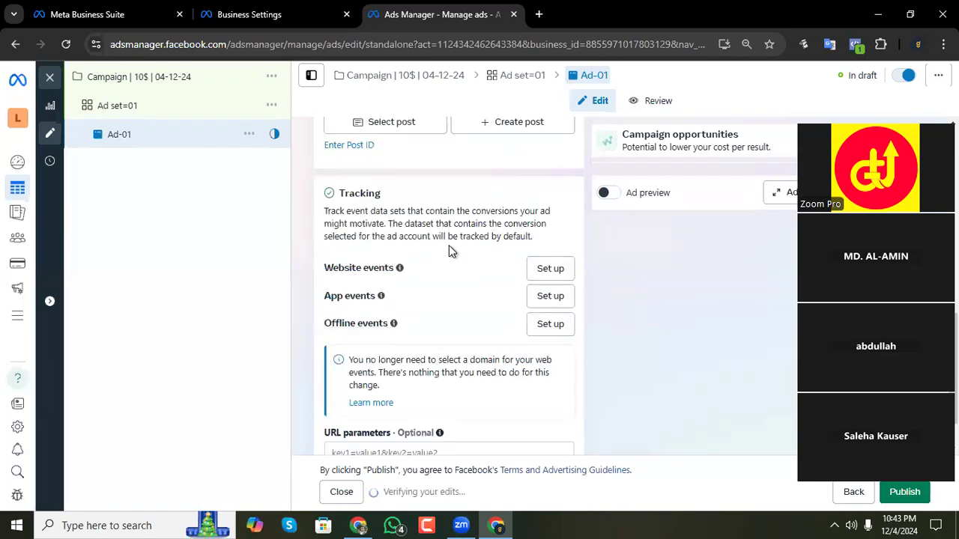
scroll(449, 248, up, 2)
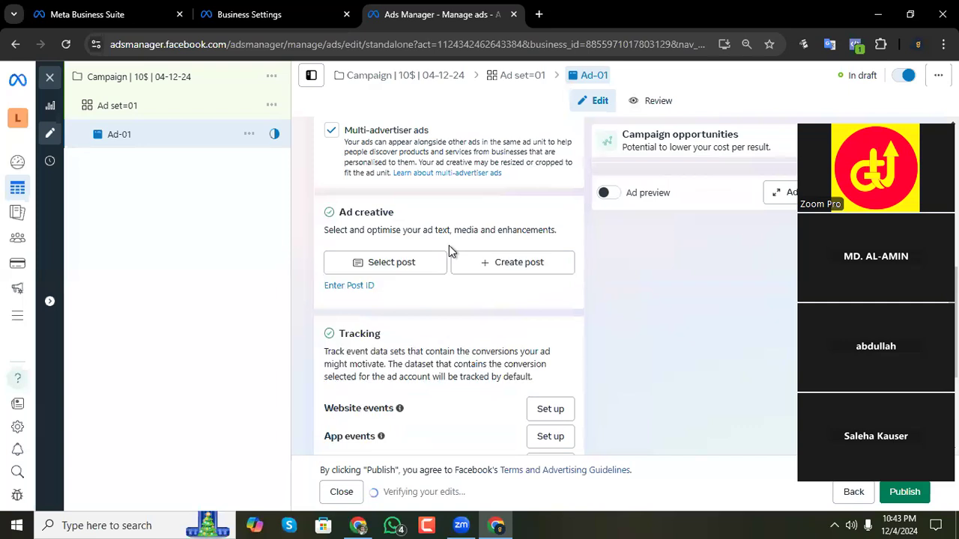
click(383, 270)
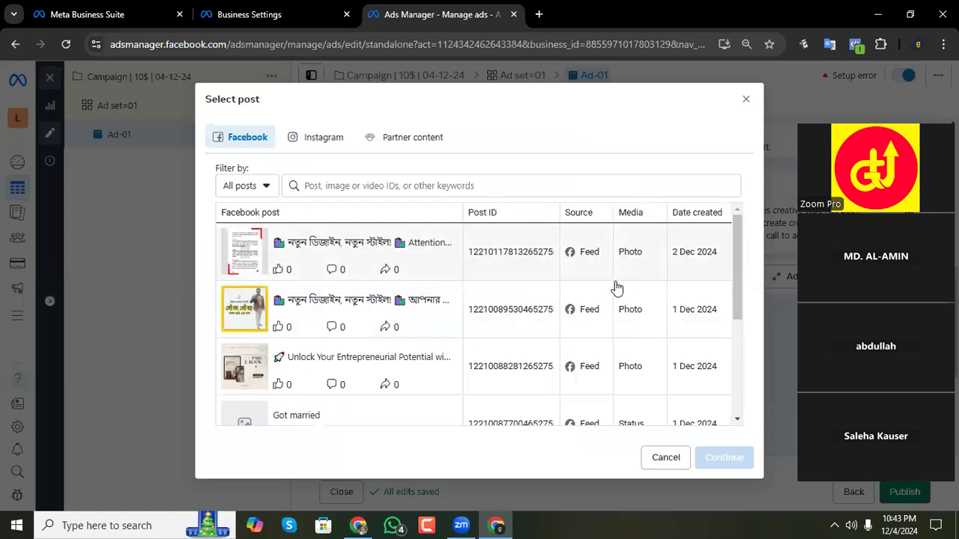
scroll(428, 312, down, 5)
scroll(427, 312, up, 5)
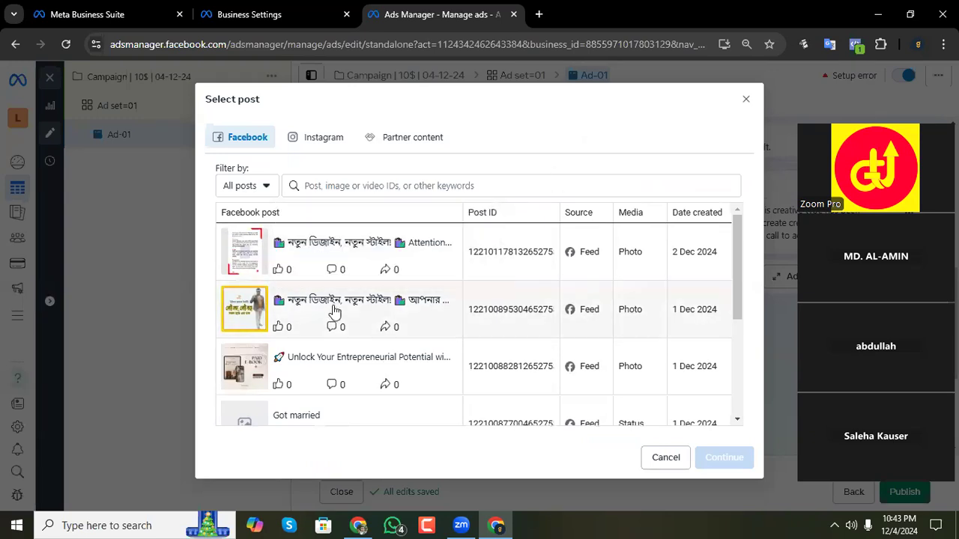
click(511, 335)
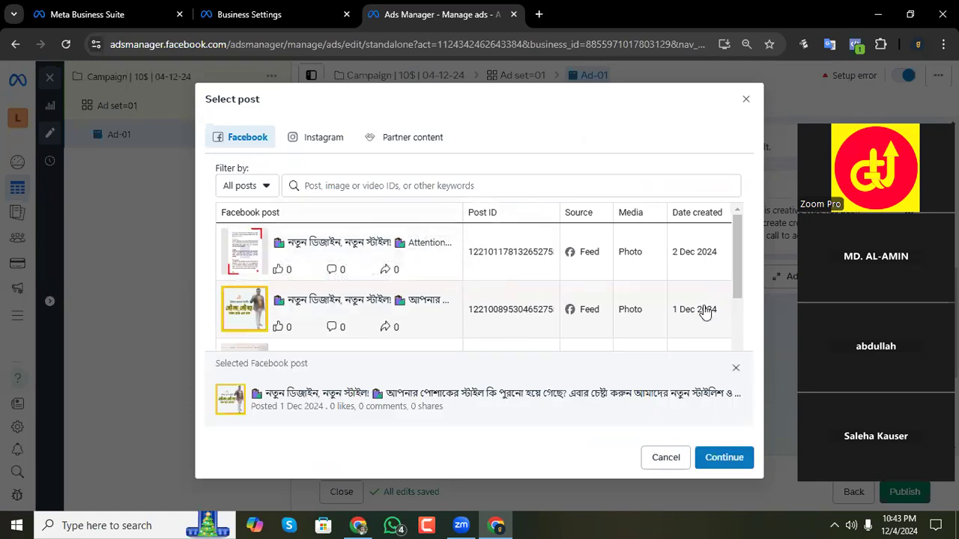
click(726, 458)
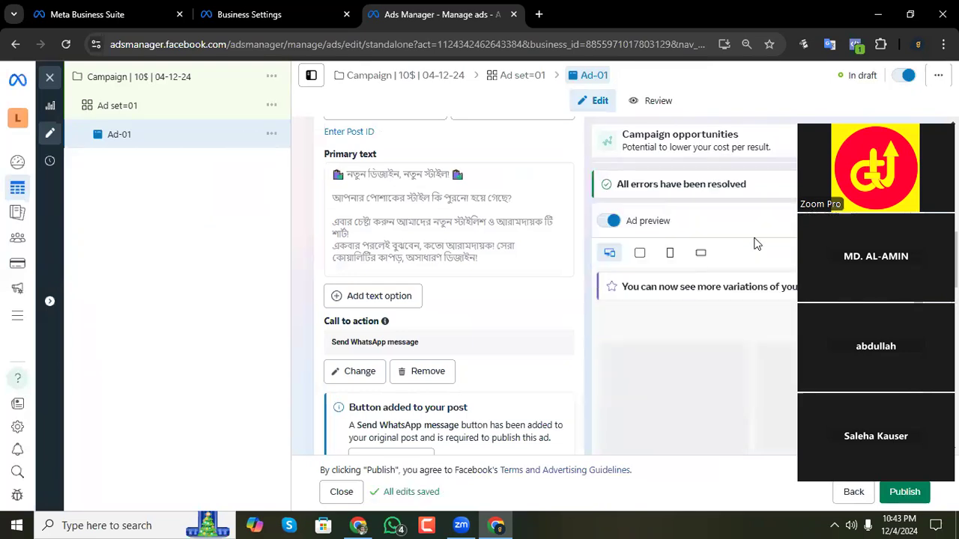
- Locate the Call to action section and open its Change dialog
scroll(515, 288, down, 9)
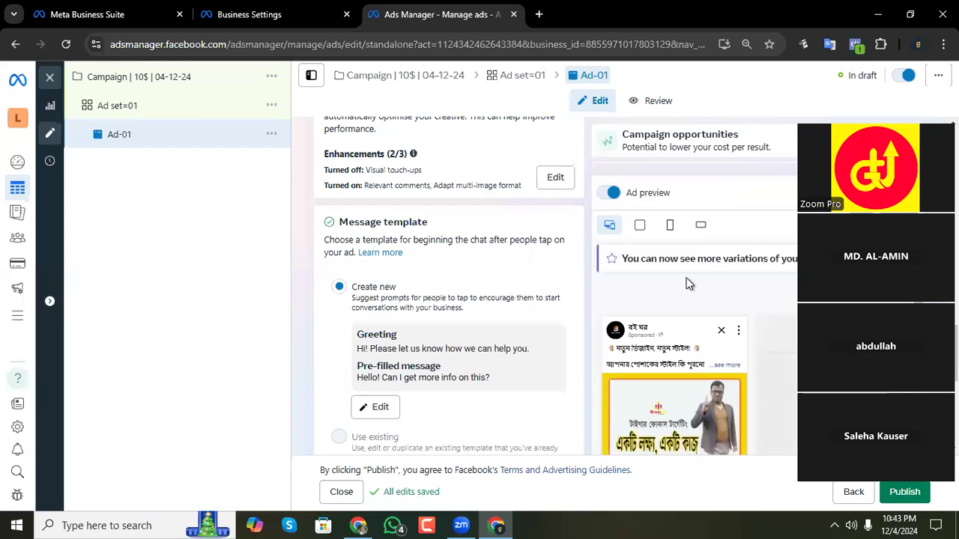
scroll(687, 280, down, 2)
scroll(701, 300, up, 2)
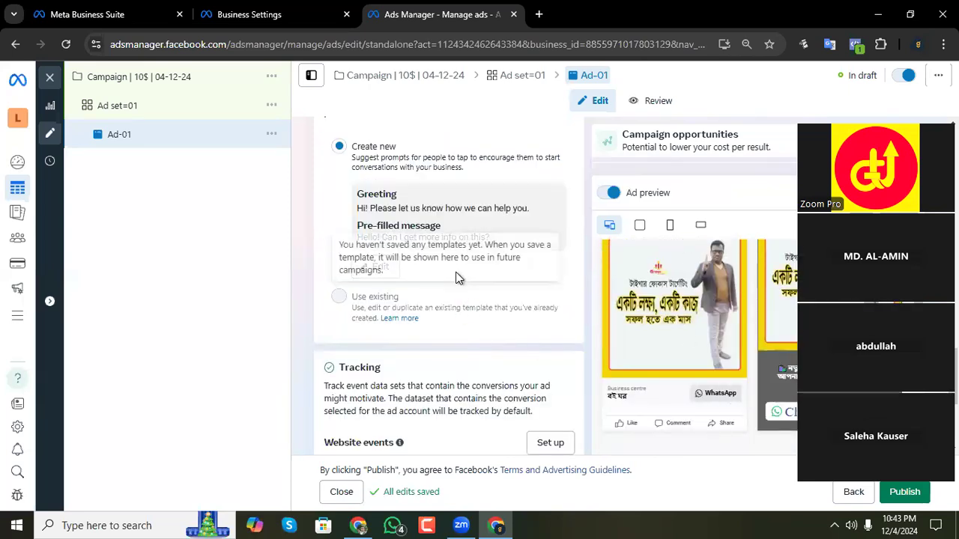
scroll(457, 209, up, 4)
scroll(458, 213, up, 3)
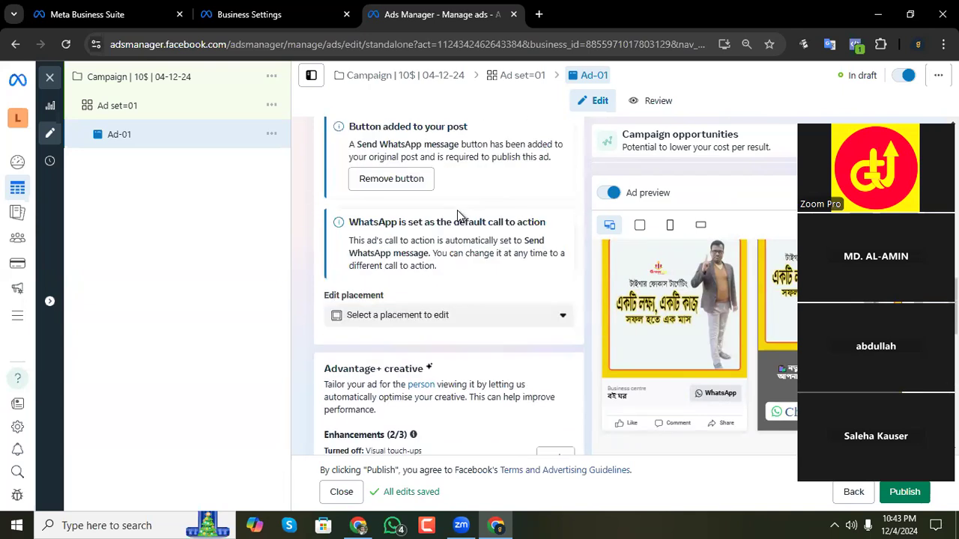
scroll(457, 210, up, 2)
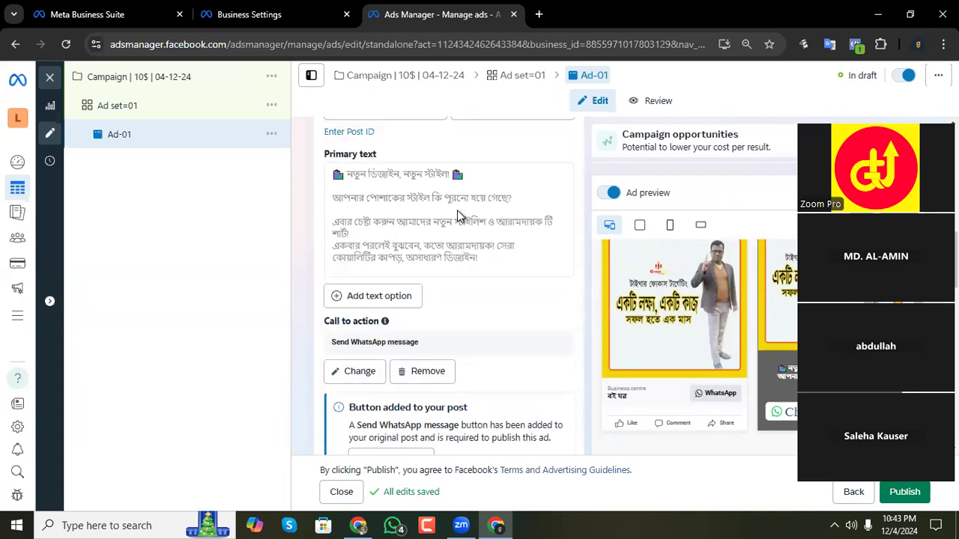
scroll(457, 210, down, 2)
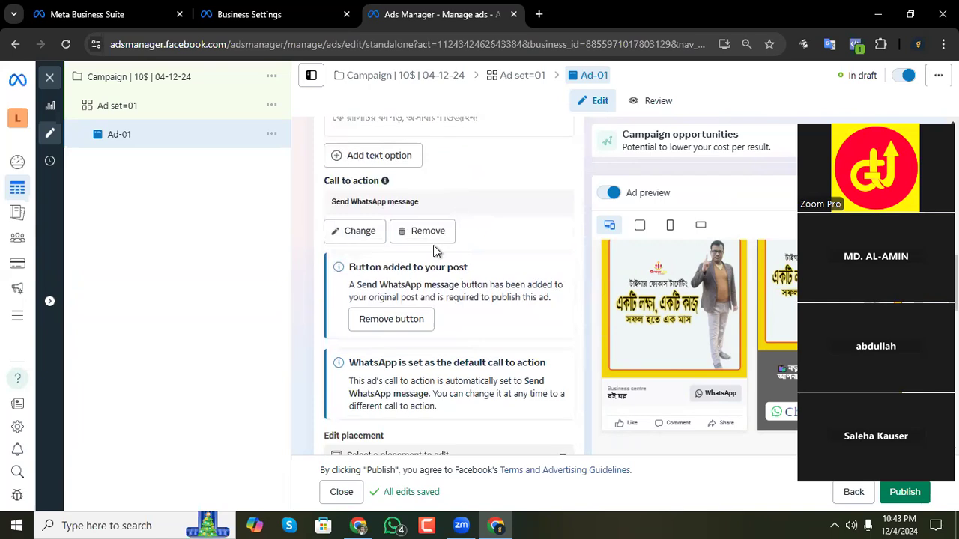
click(360, 230)
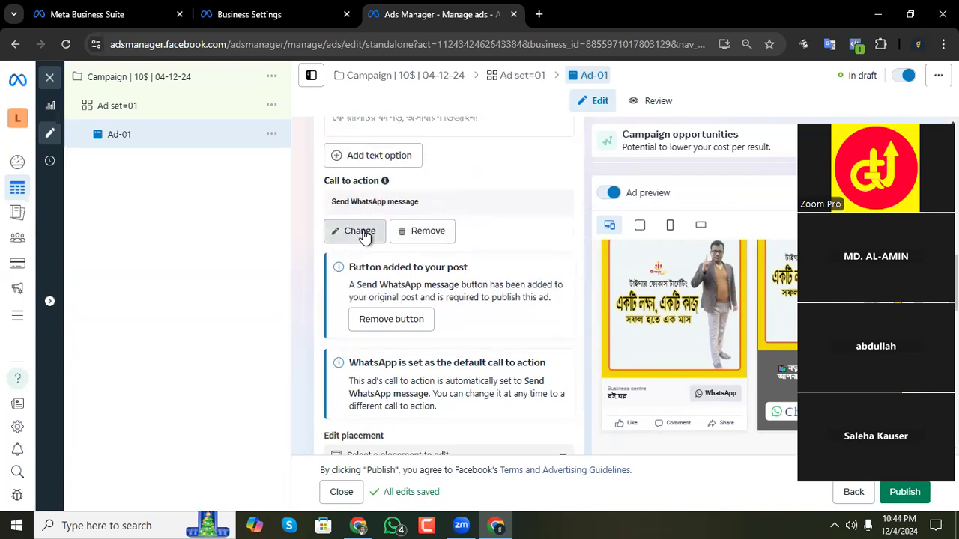
- Choose 'Send message' as the call to action and update the post
click(427, 180)
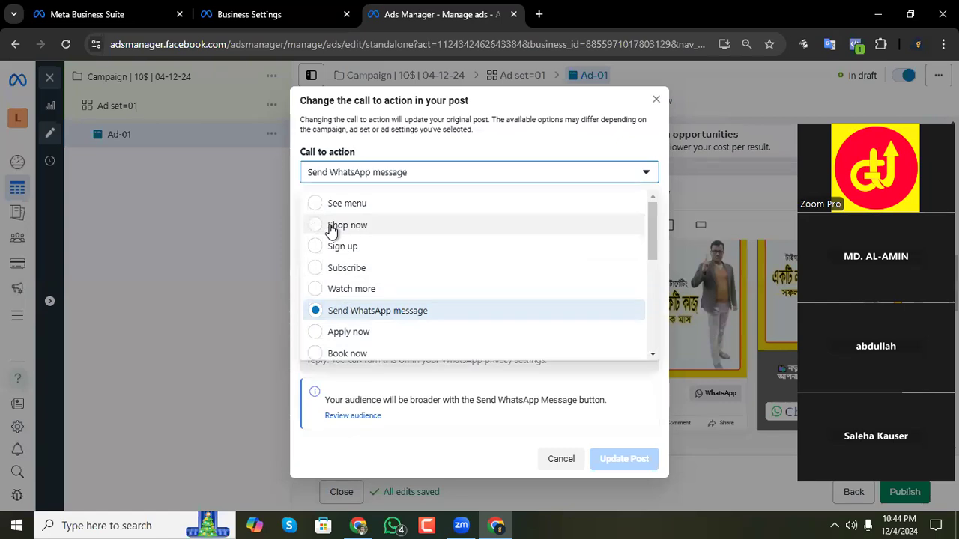
scroll(445, 259, down, 1)
scroll(444, 259, down, 2)
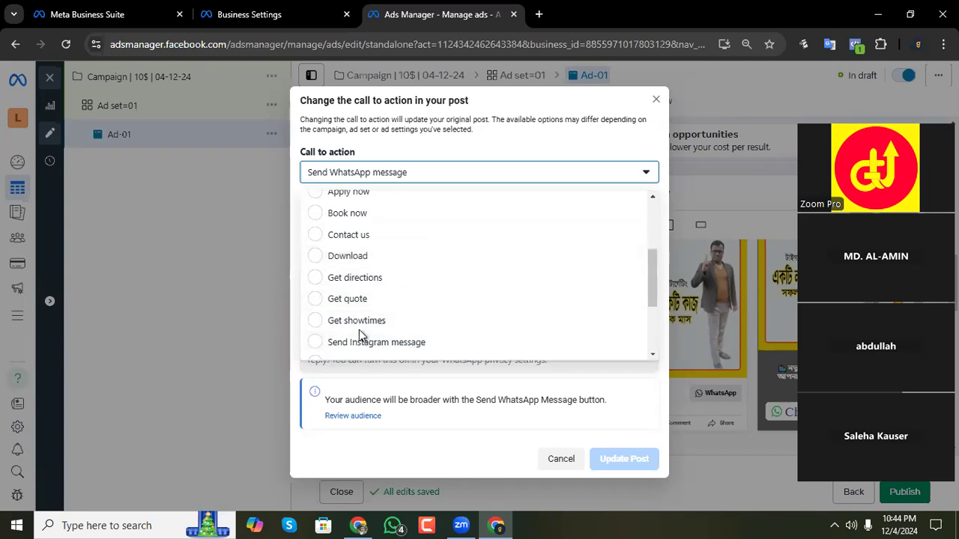
scroll(376, 313, up, 2)
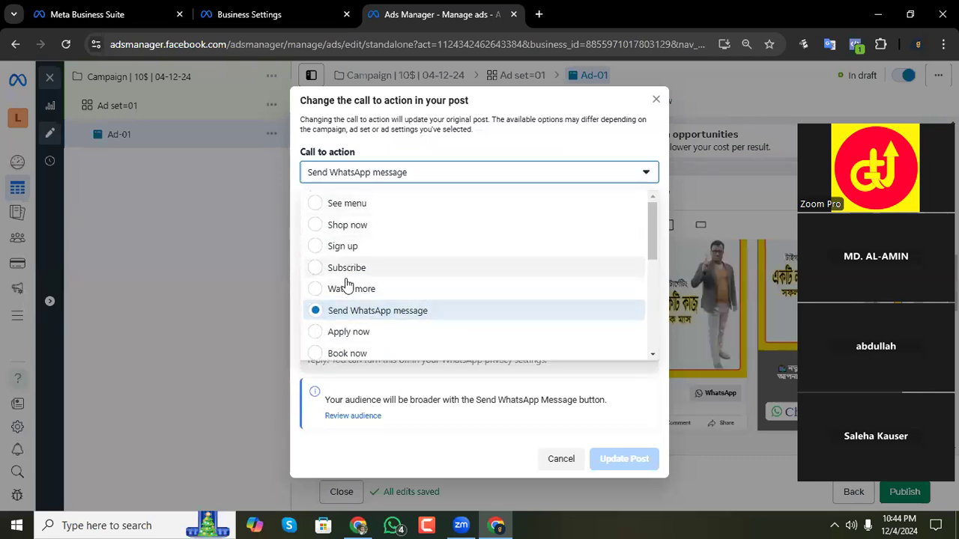
scroll(406, 296, down, 2)
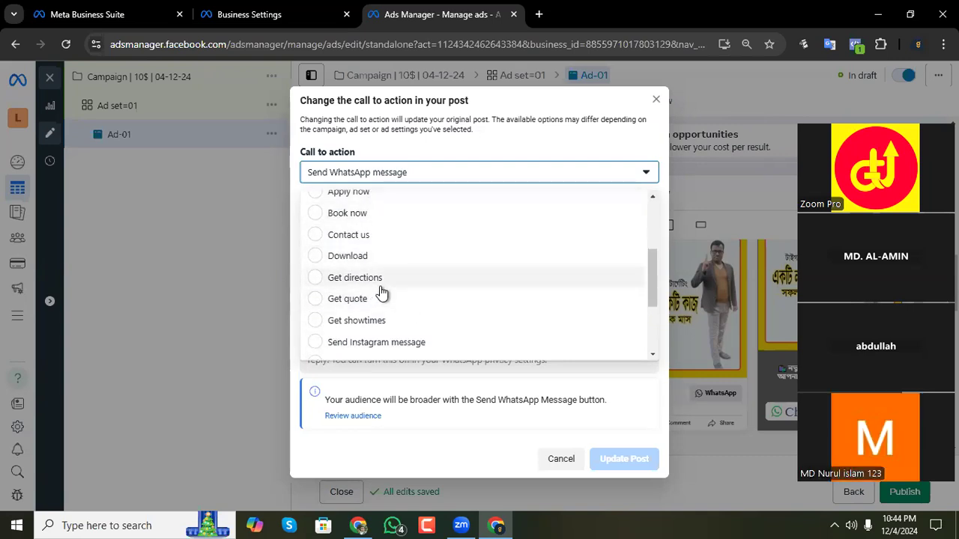
scroll(381, 292, down, 2)
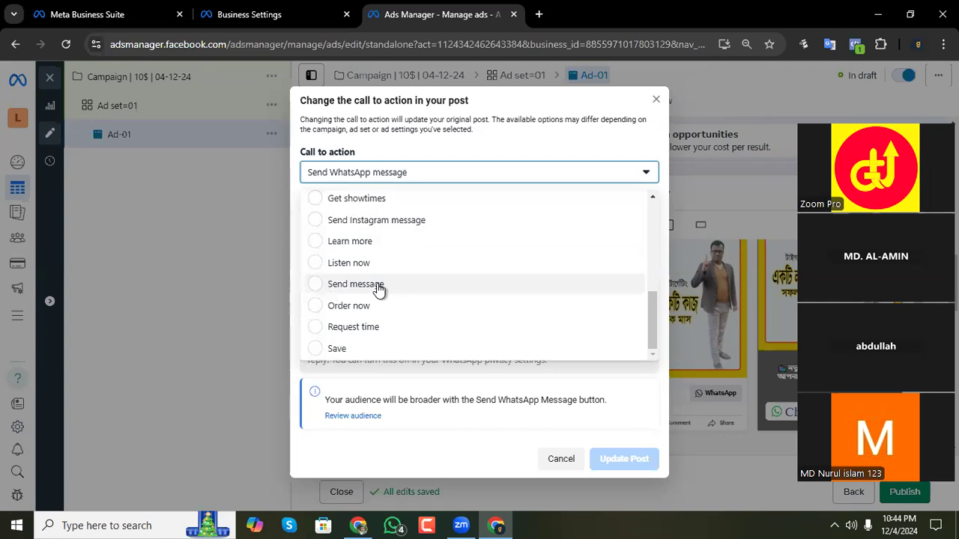
click(377, 288)
click(623, 303)
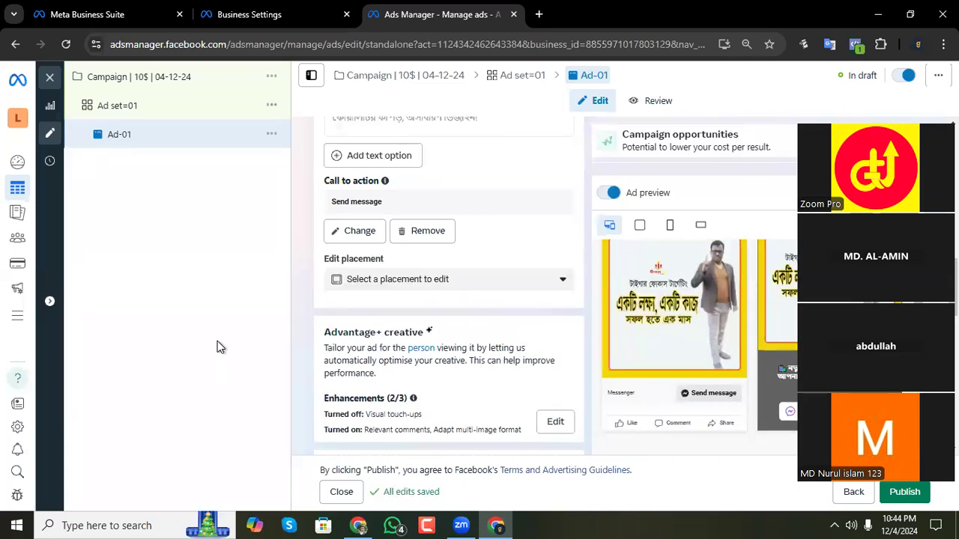
scroll(467, 225, up, 2)
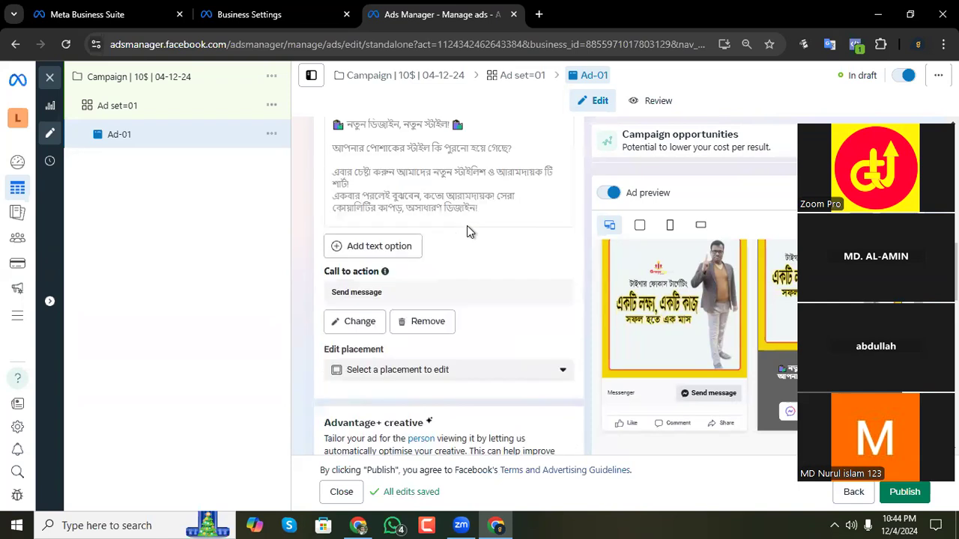
scroll(454, 278, down, 2)
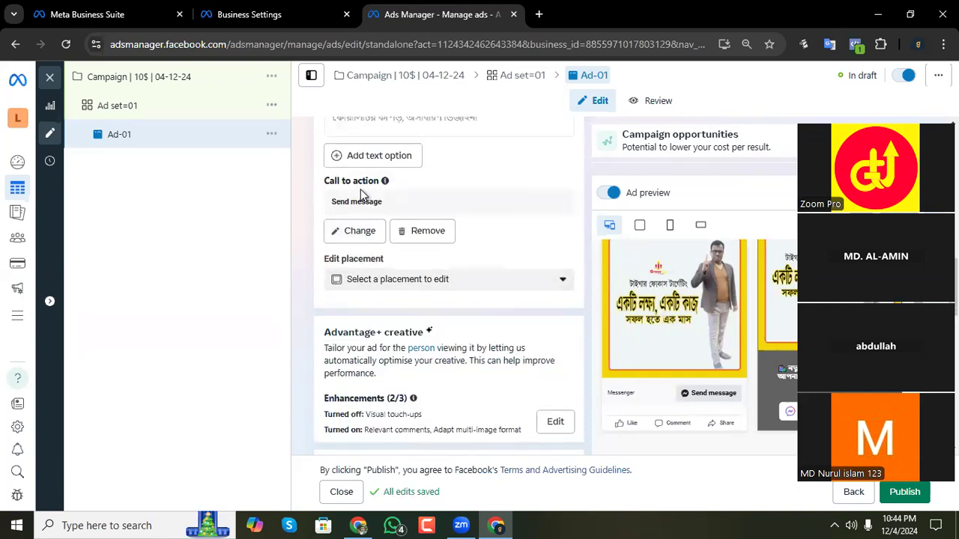
scroll(507, 217, down, 3)
scroll(507, 218, down, 2)
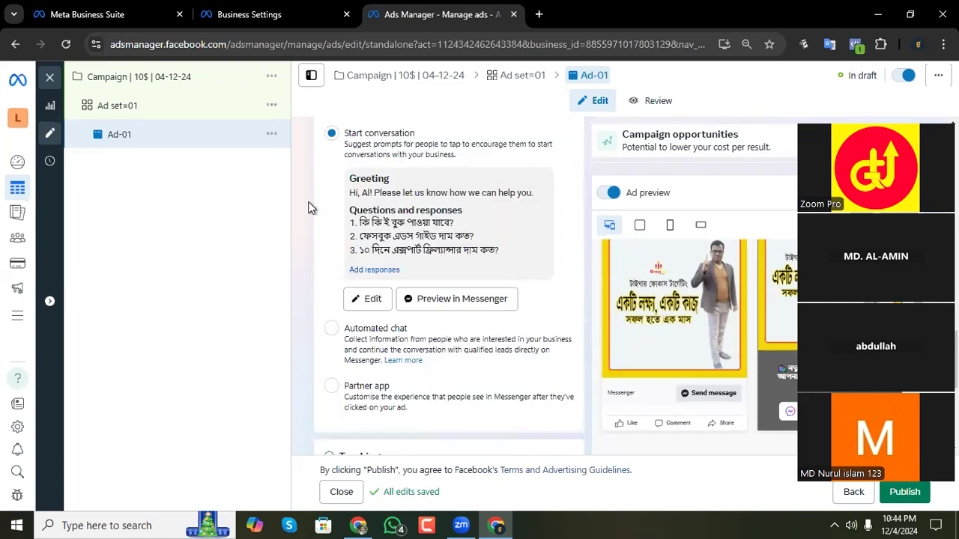
scroll(404, 224, up, 2)
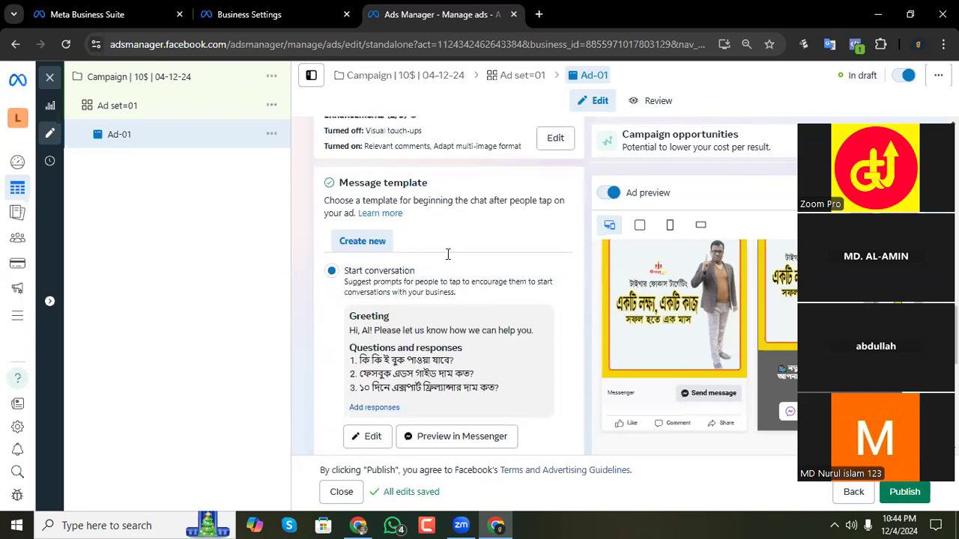
scroll(398, 284, down, 2)
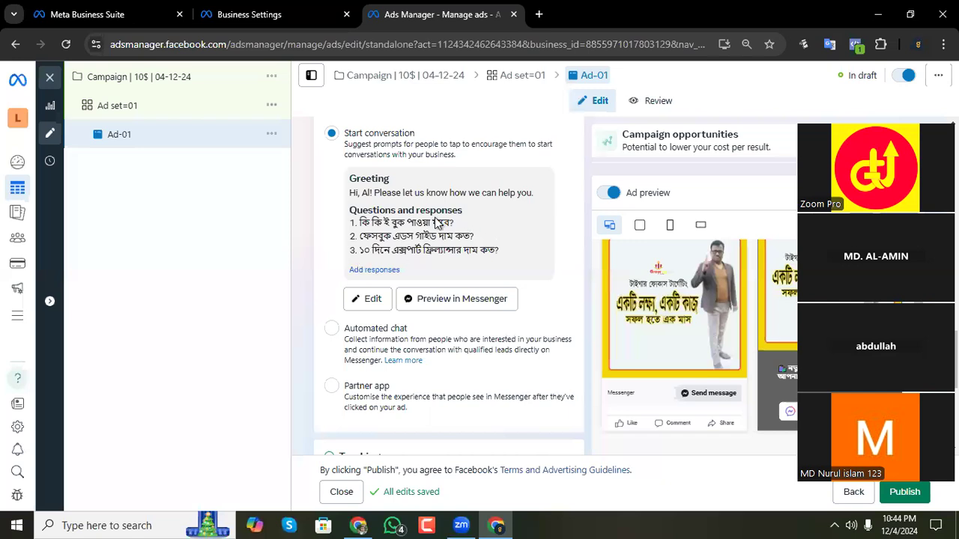
scroll(418, 295, up, 3)
scroll(440, 332, down, 3)
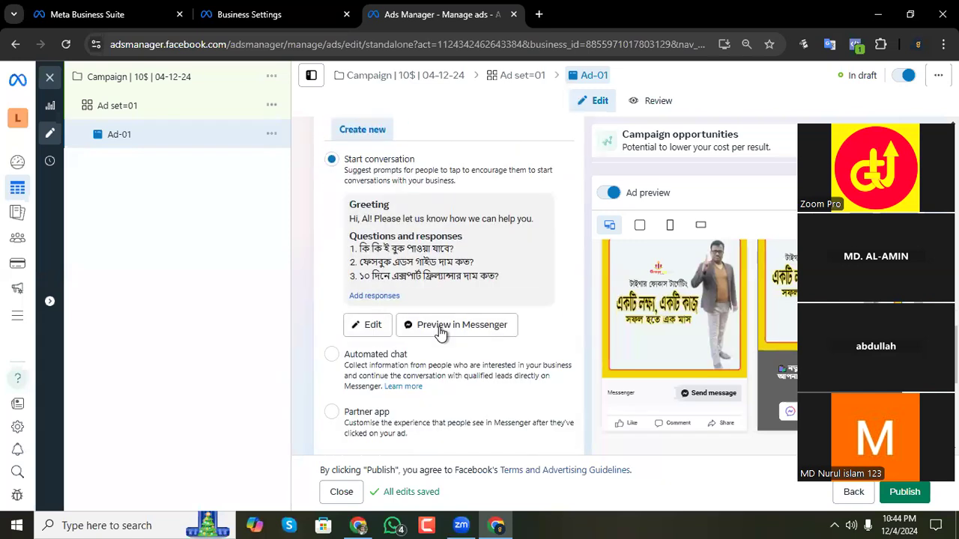
scroll(440, 332, down, 1)
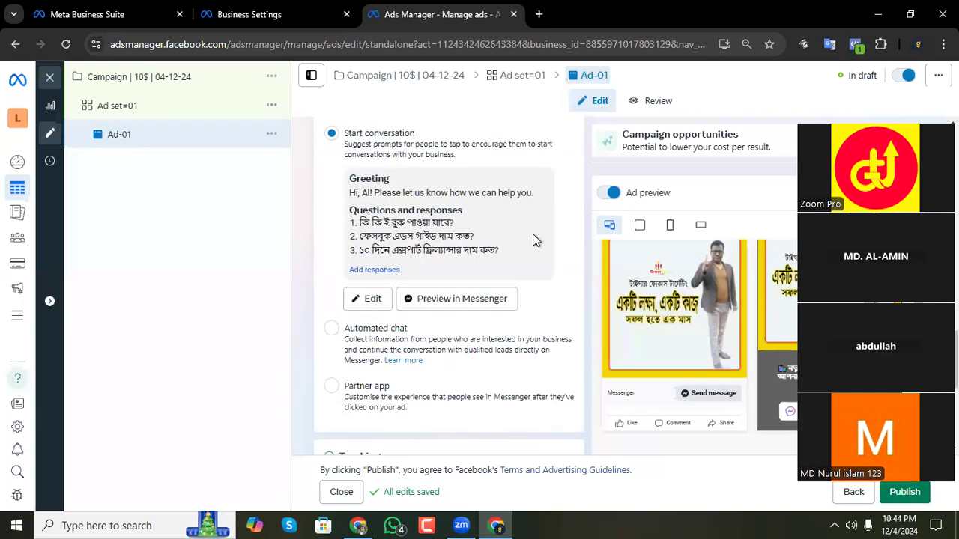
scroll(462, 228, up, 2)
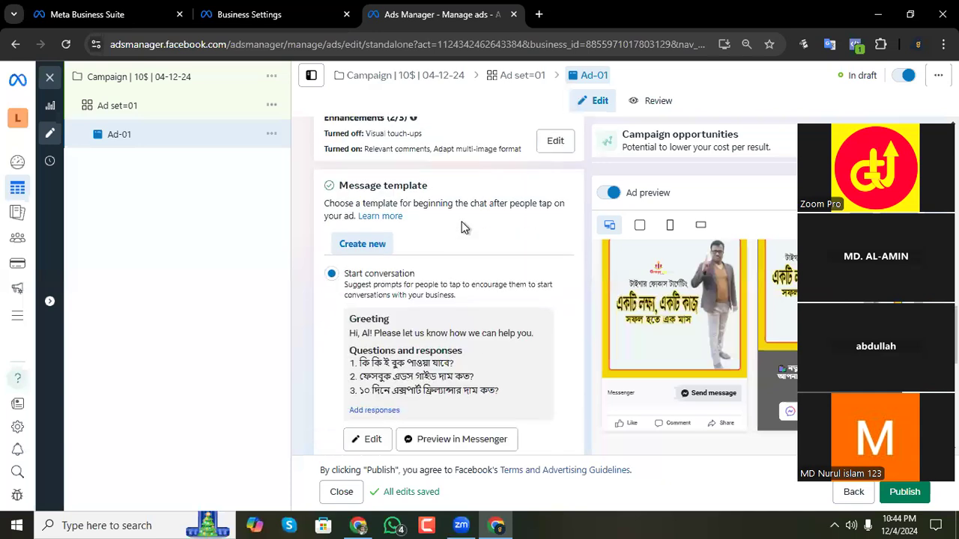
scroll(462, 229, down, 4)
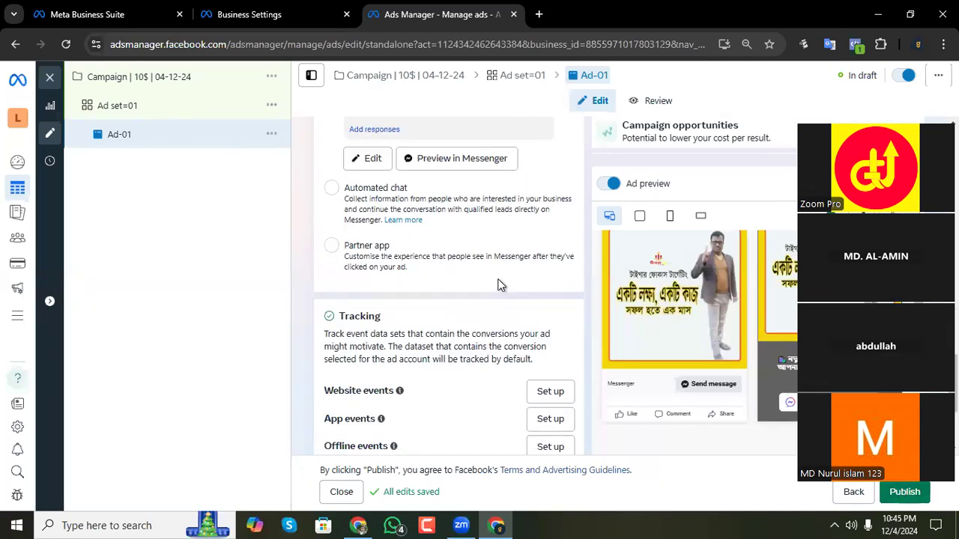
scroll(500, 285, up, 10)
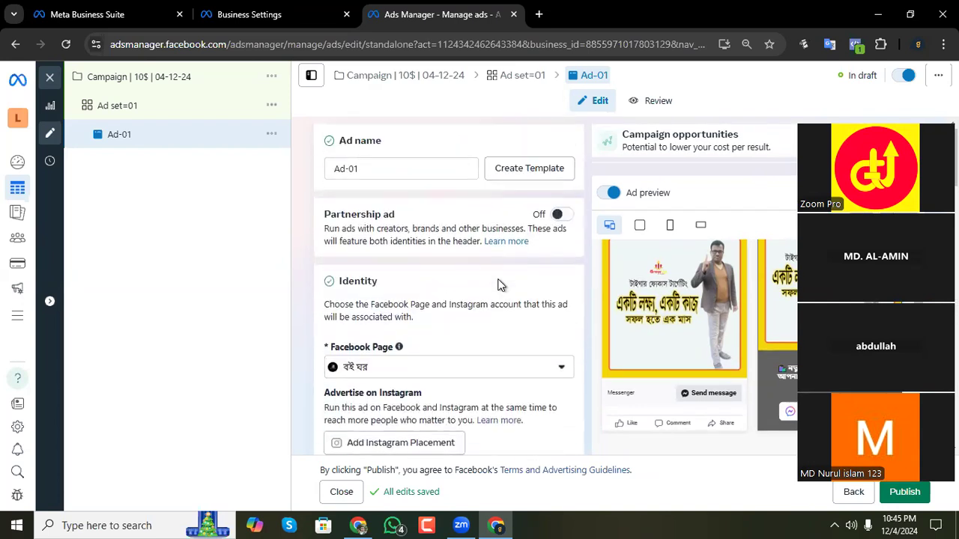
scroll(551, 303, down, 8)
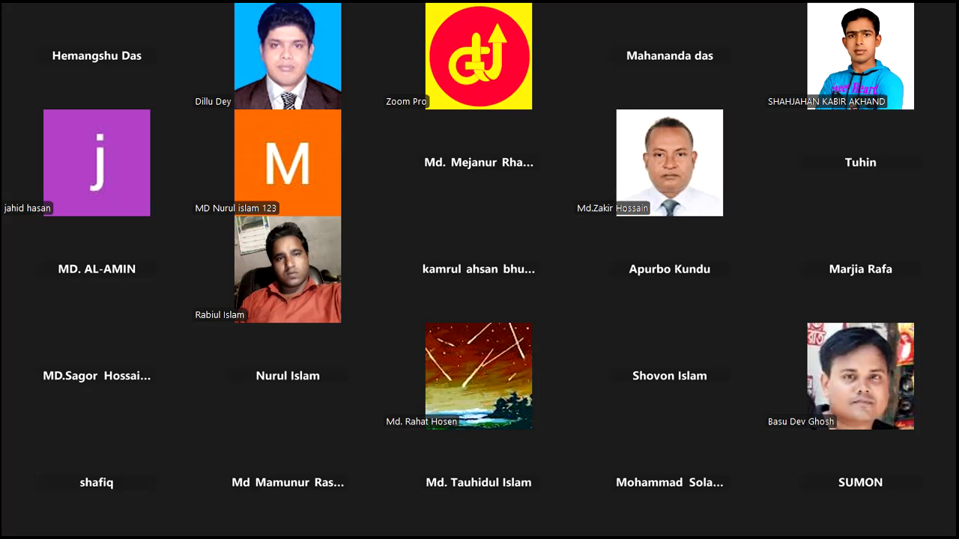
- Page down to the last page of participants in the Zoom gallery view
key(Page_Down)
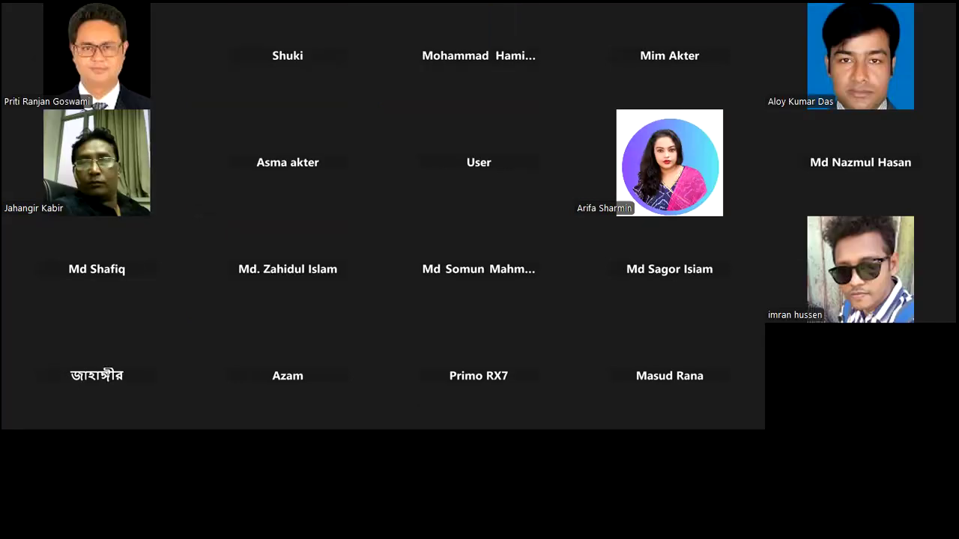